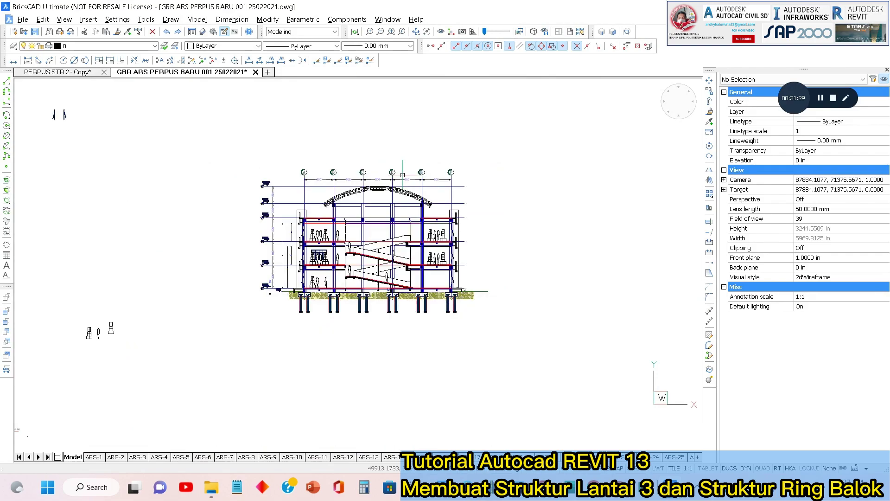
Examine the library building's section and front elevation drawings, and switch to Revit to view the full 3D structural model.
{"action": "scroll", "coordinate": [559, 220], "scroll_direction": "up", "scroll_amount": 3}
{"action": "scroll", "coordinate": [557, 220], "scroll_direction": "up", "scroll_amount": 10}
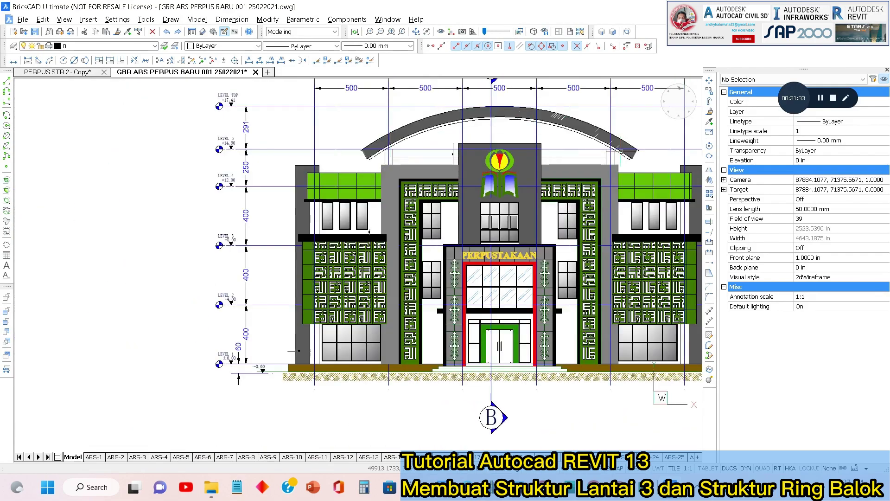
{"action": "key", "text": "alt+Tab"}
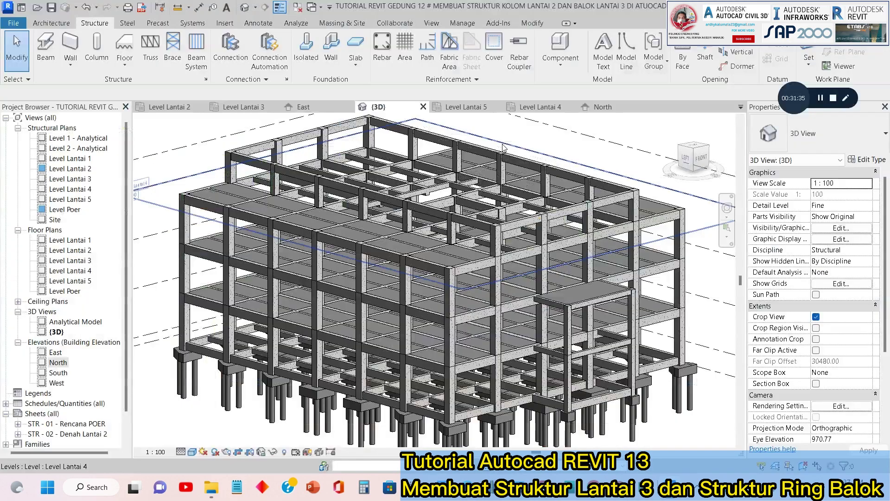
{"action": "scroll", "coordinate": [559, 274], "scroll_direction": "down", "scroll_amount": 1}
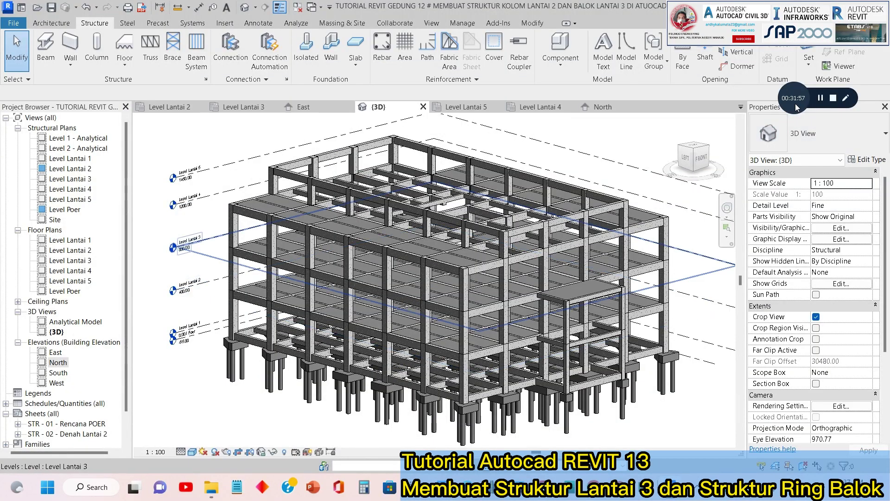
{"action": "left_click_drag", "start_coordinate": [797, 103], "coordinate": [798, 131]}
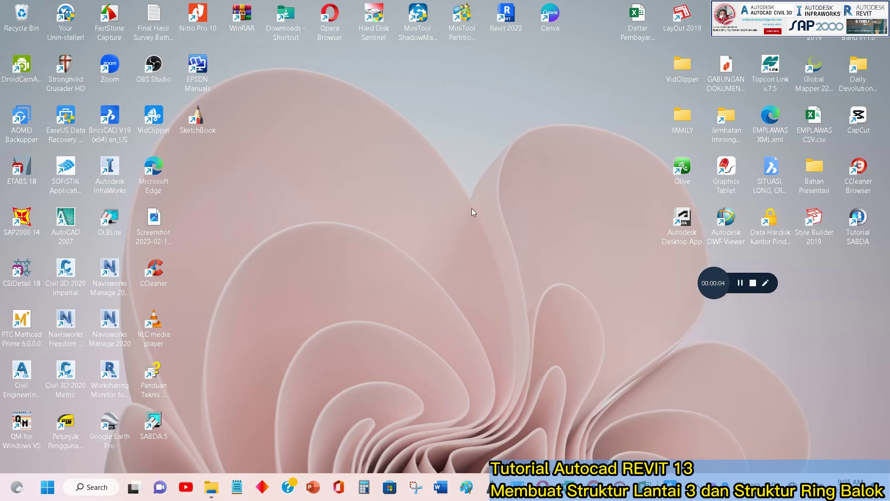
Refresh the desktop, switch to Revit, and examine the 3D structural model of the building from several sides.
{"action": "right_click", "coordinate": [472, 208]}
{"action": "left_click", "coordinate": [514, 250]}
{"action": "key", "text": "alt+Tab"}
{"action": "key", "text": "alt+Tab"}
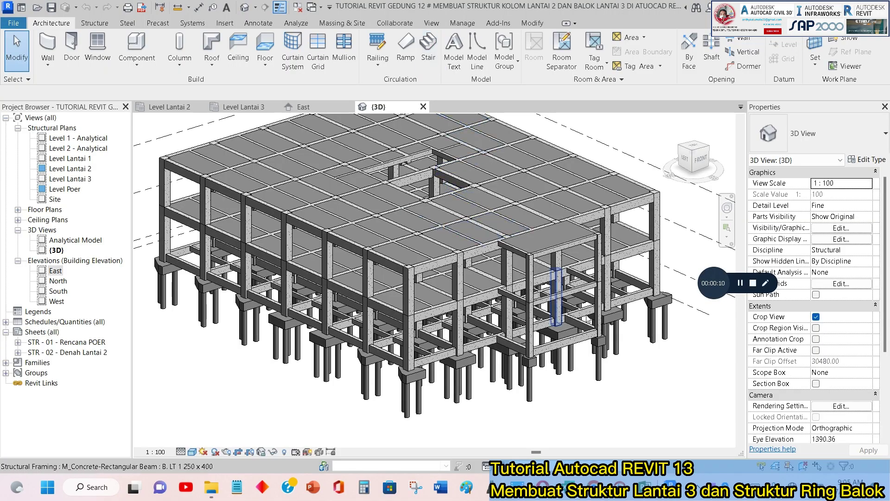
{"action": "left_click_drag", "start_coordinate": [708, 287], "coordinate": [778, 133]}
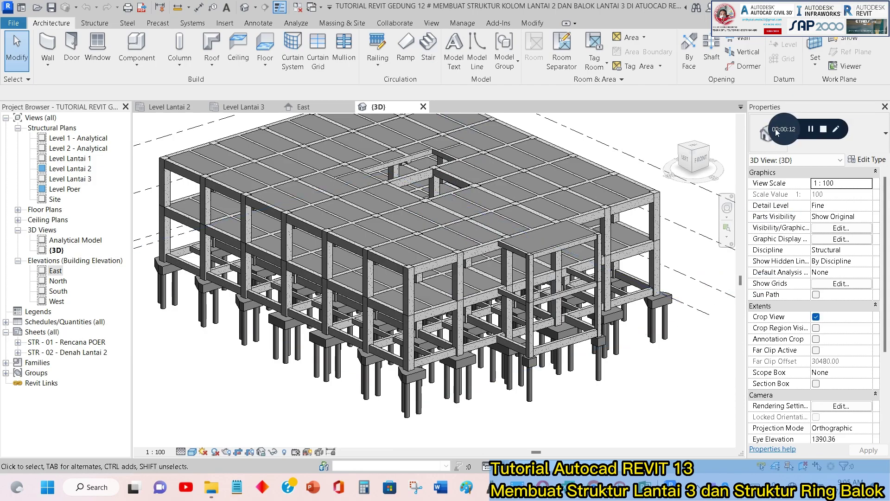
{"action": "middle_click_drag", "start_coordinate": [533, 231], "coordinate": [532, 281]}
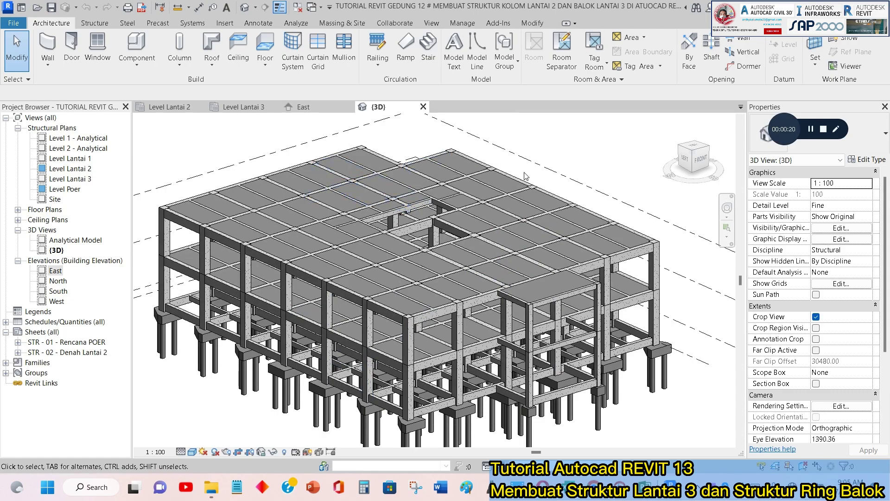
{"action": "middle_click_drag", "start_coordinate": [629, 343], "coordinate": [592, 386]}
{"action": "middle_click_drag", "start_coordinate": [645, 383], "coordinate": [649, 399]}
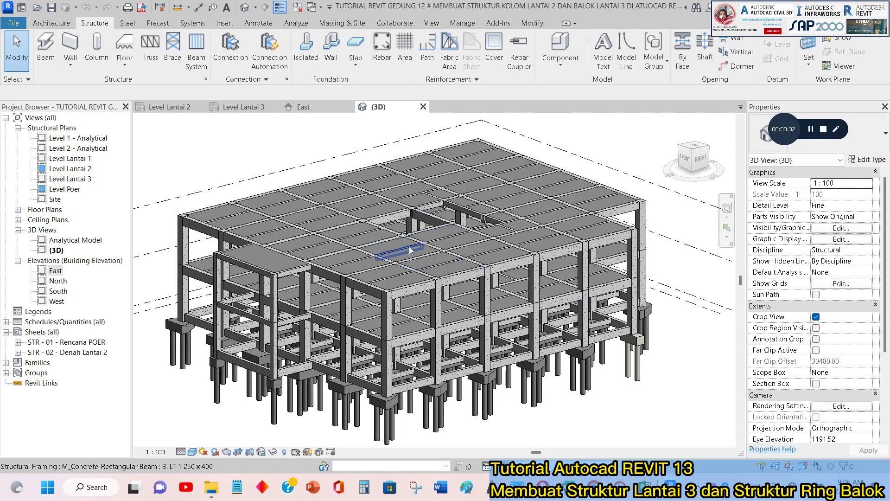
{"action": "middle_click_drag", "start_coordinate": [288, 241], "coordinate": [480, 243], "text": "shift"}
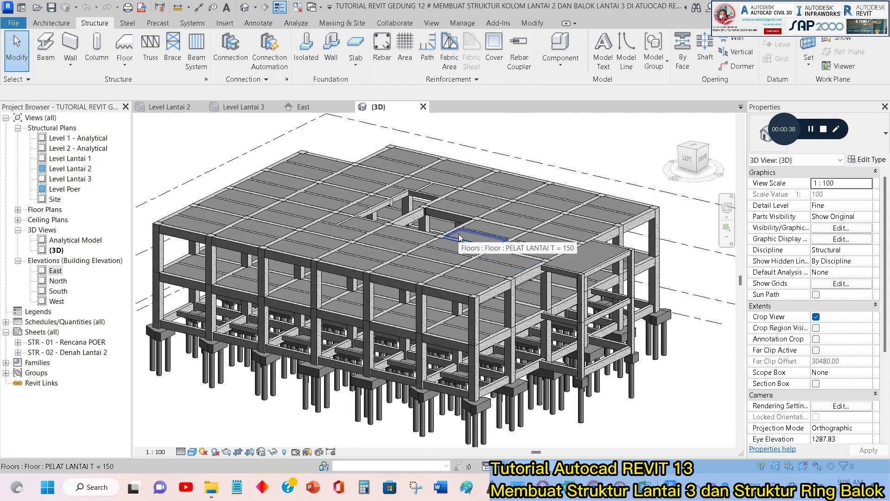
{"action": "middle_click_drag", "start_coordinate": [492, 280], "coordinate": [511, 271], "text": "shift"}
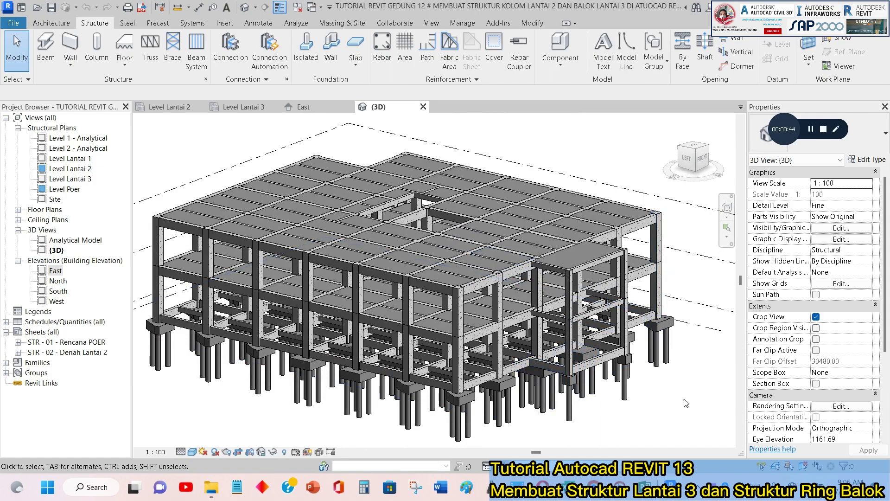
Switch to BricsCAD and examine the level heights and the upper structure below the curved roof in the building section.
{"action": "key", "text": "super+Tab"}
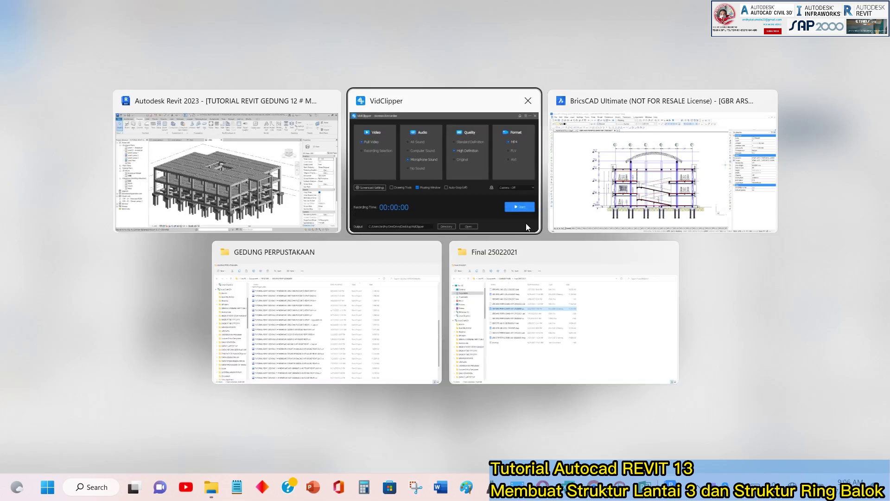
{"action": "key", "text": "alt+Tab"}
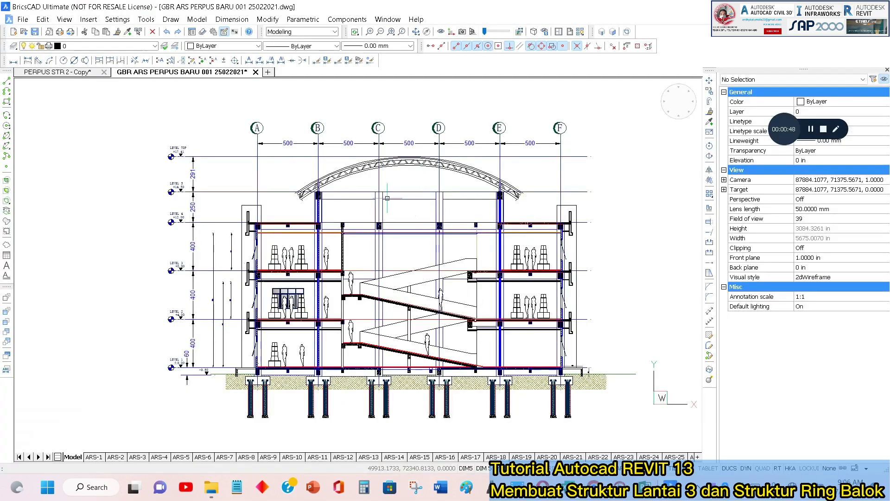
{"action": "scroll", "coordinate": [241, 267], "scroll_direction": "up", "scroll_amount": 2}
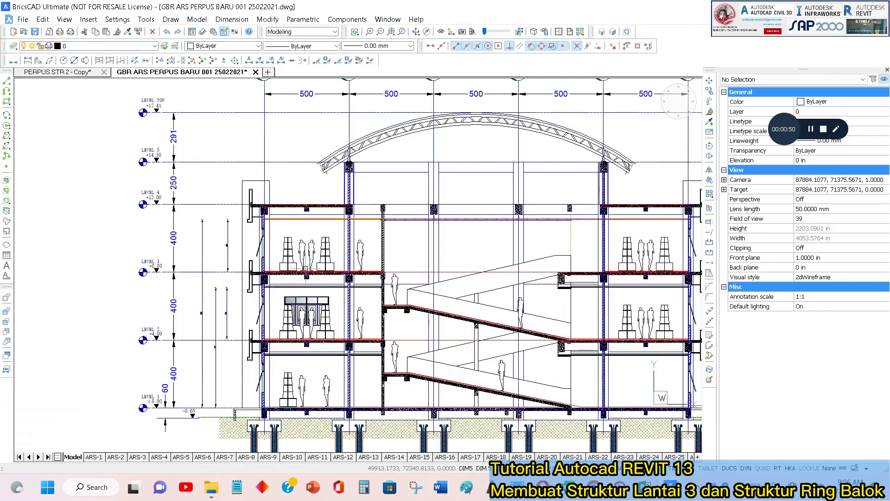
{"action": "middle_click_drag", "start_coordinate": [362, 256], "coordinate": [298, 270]}
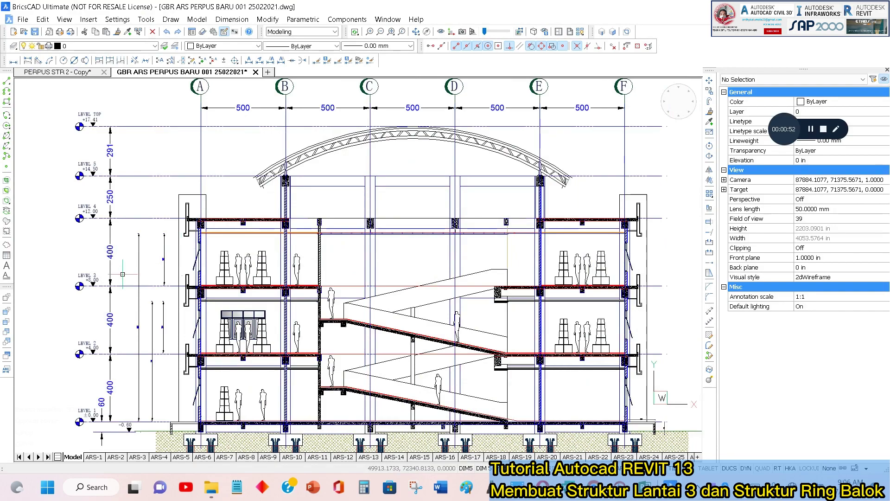
{"action": "scroll", "coordinate": [80, 286], "scroll_direction": "up", "scroll_amount": 4}
{"action": "scroll", "coordinate": [130, 268], "scroll_direction": "up", "scroll_amount": 4}
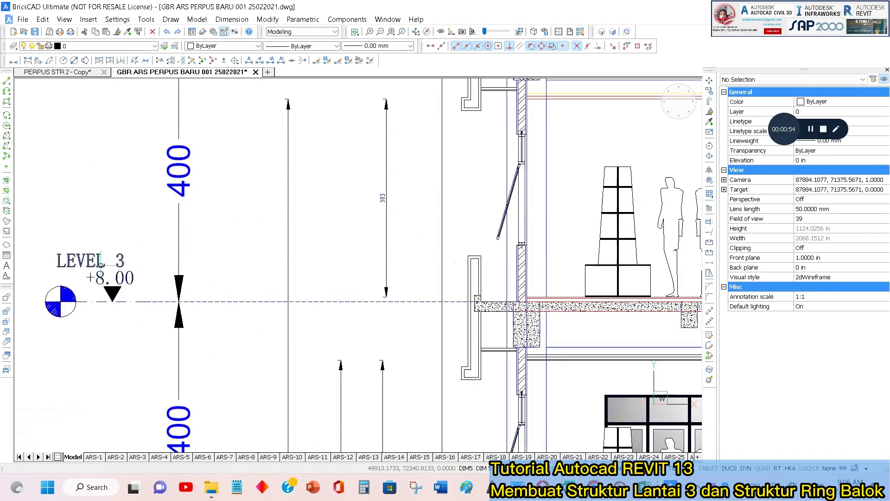
{"action": "scroll", "coordinate": [139, 284], "scroll_direction": "down", "scroll_amount": 4}
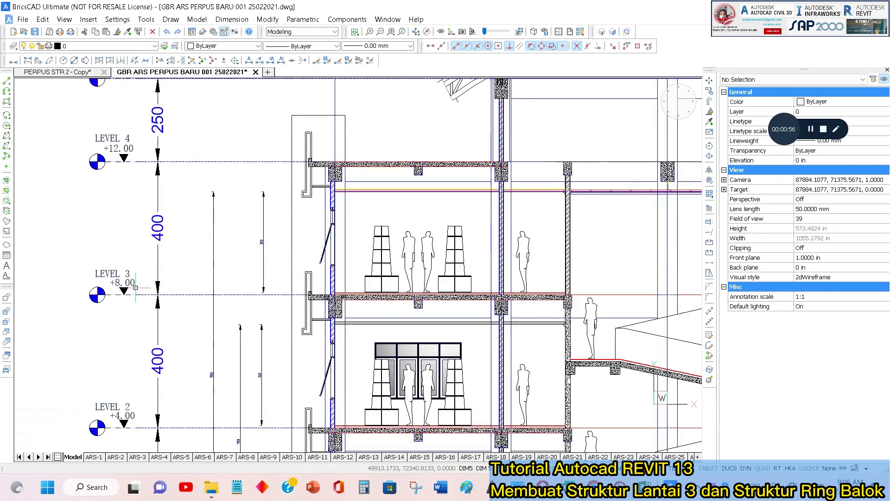
{"action": "middle_click_drag", "start_coordinate": [145, 275], "coordinate": [114, 302]}
{"action": "middle_click_drag", "start_coordinate": [269, 212], "coordinate": [106, 234]}
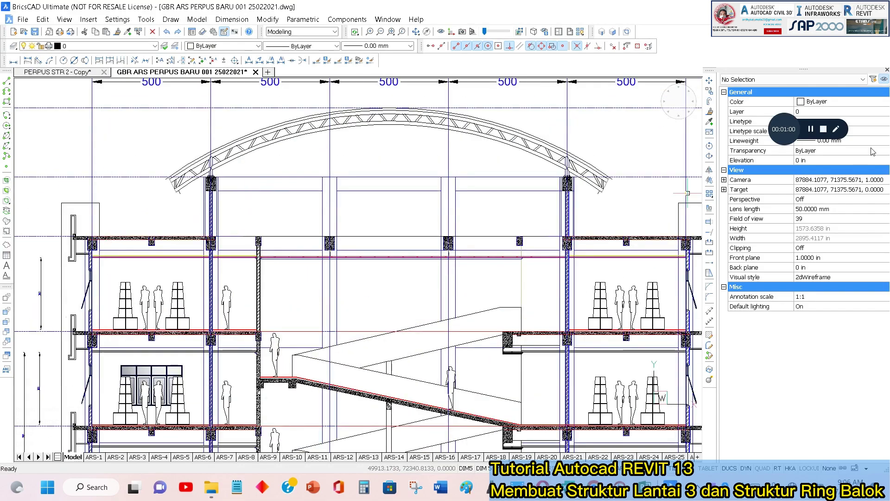
Mark the two columns supporting the curved roof and the beam zone between them in red on the section, and close the markup.
{"action": "left_click", "coordinate": [836, 130]}
{"action": "left_click_drag", "start_coordinate": [58, 190], "coordinate": [176, 202]}
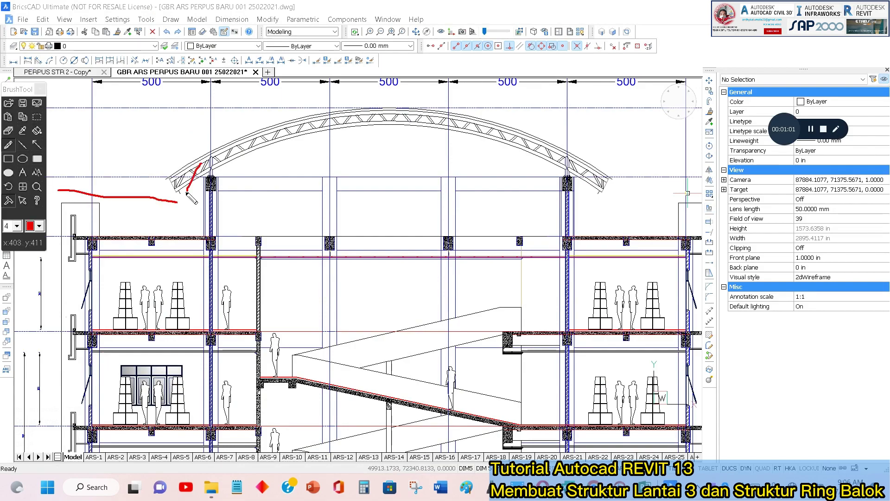
{"action": "left_click_drag", "start_coordinate": [207, 249], "coordinate": [236, 187]}
{"action": "mouse_move", "coordinate": [588, 171]}
{"action": "left_mouse_down"}
{"action": "mouse_move", "coordinate": [554, 171]}
{"action": "mouse_move", "coordinate": [605, 253]}
{"action": "left_mouse_up"}
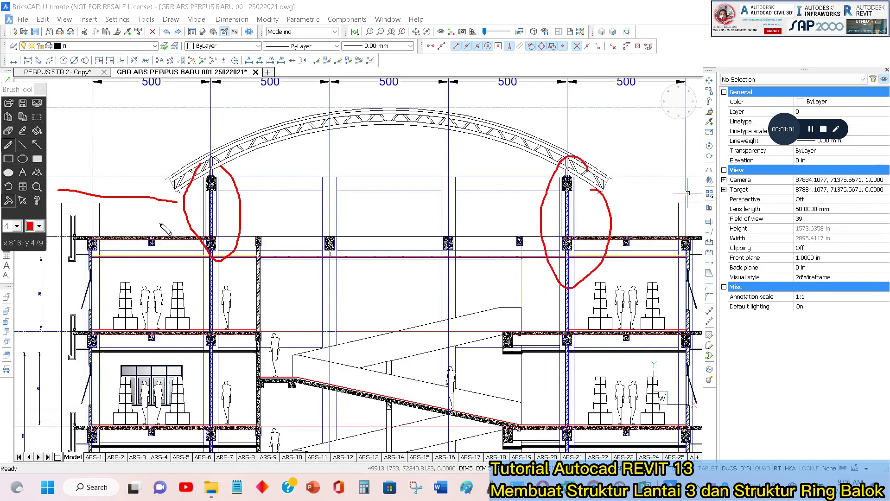
{"action": "mouse_move", "coordinate": [206, 171]}
{"action": "left_mouse_down"}
{"action": "mouse_move", "coordinate": [574, 193]}
{"action": "mouse_move", "coordinate": [373, 206]}
{"action": "mouse_move", "coordinate": [239, 179]}
{"action": "left_mouse_up"}
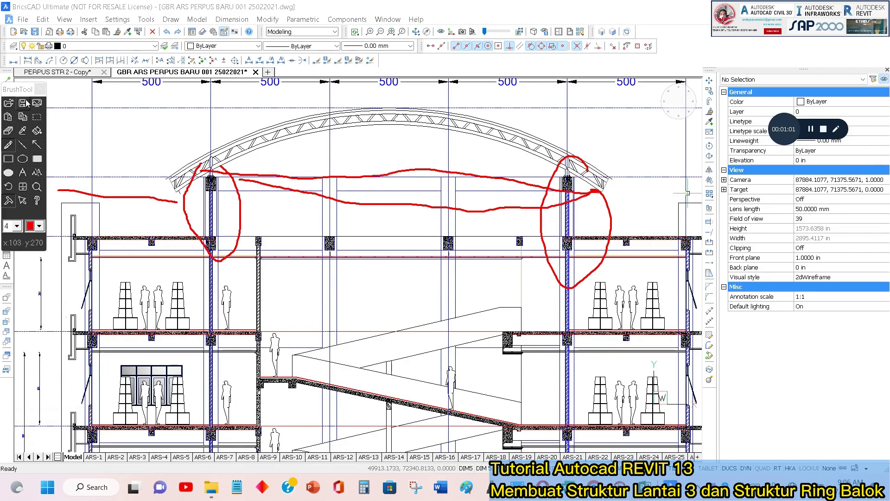
{"action": "left_click", "coordinate": [41, 89]}
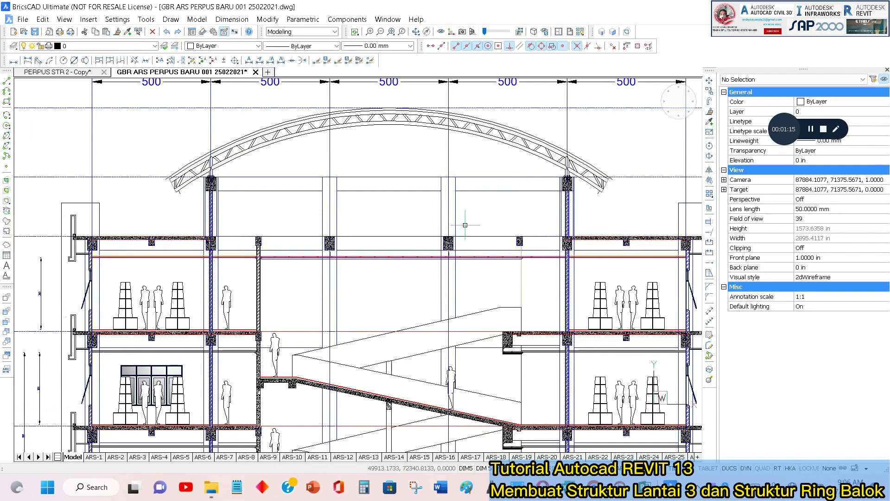
Open the PERPUS STR 2 - Copy drawing and locate the narrow column plan in the STRUKTUR row.
{"action": "scroll", "coordinate": [384, 186], "scroll_direction": "down", "scroll_amount": 5}
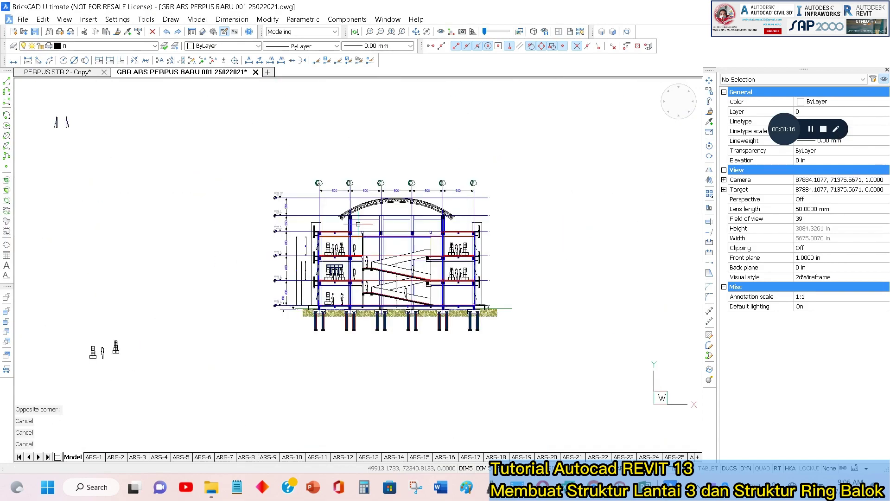
{"action": "scroll", "coordinate": [290, 156], "scroll_direction": "up", "scroll_amount": 2}
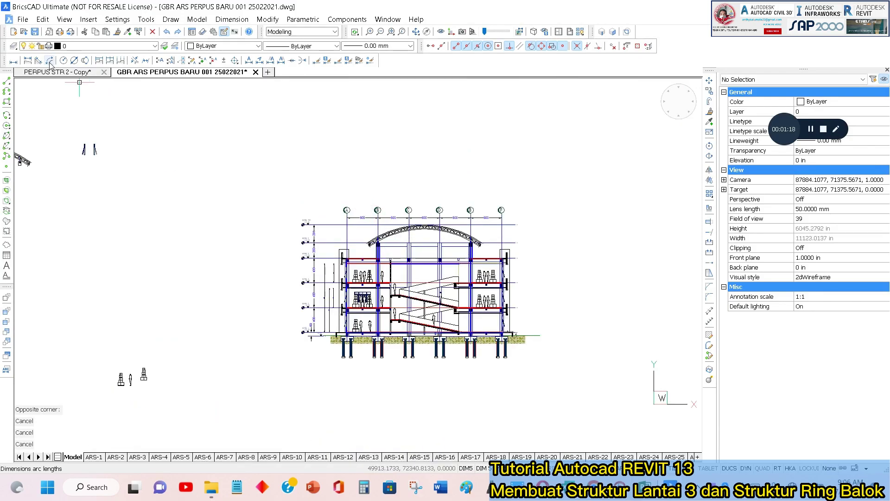
{"action": "left_click", "coordinate": [59, 74]}
{"action": "scroll", "coordinate": [408, 310], "scroll_direction": "down", "scroll_amount": 3}
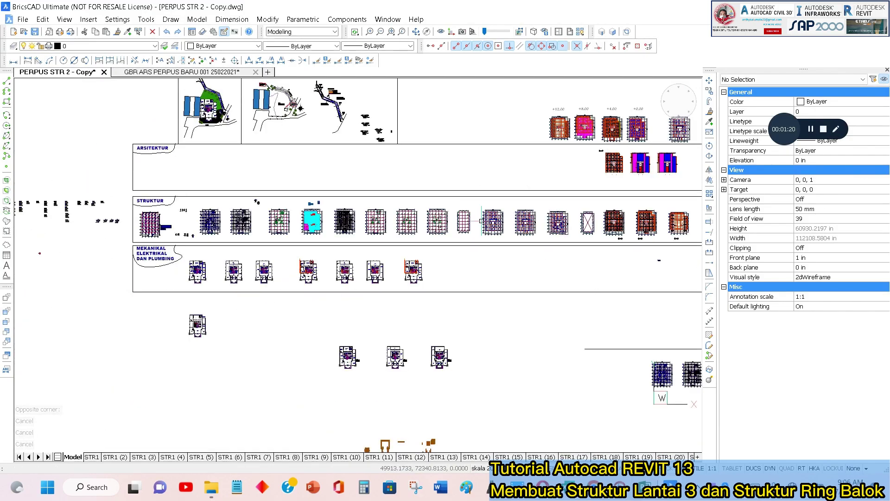
{"action": "scroll", "coordinate": [407, 310], "scroll_direction": "up", "scroll_amount": 5}
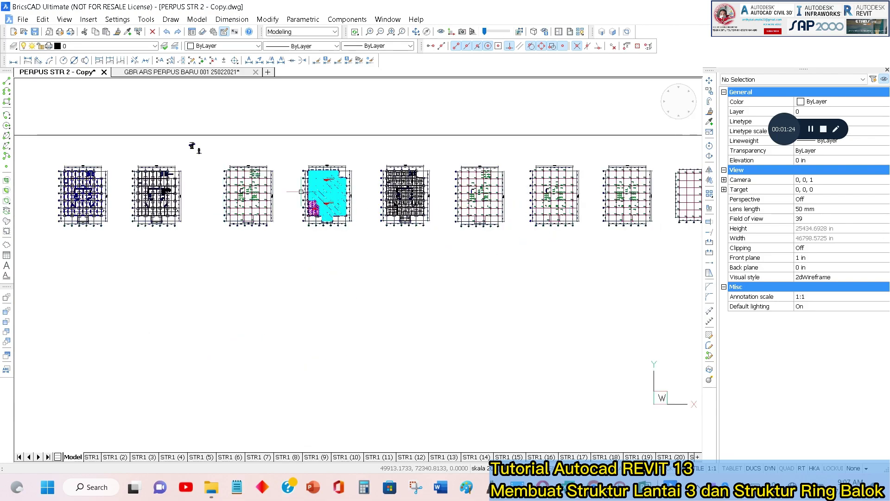
{"action": "middle_click_drag", "start_coordinate": [529, 238], "coordinate": [162, 288]}
{"action": "scroll", "coordinate": [297, 257], "scroll_direction": "up", "scroll_amount": 10}
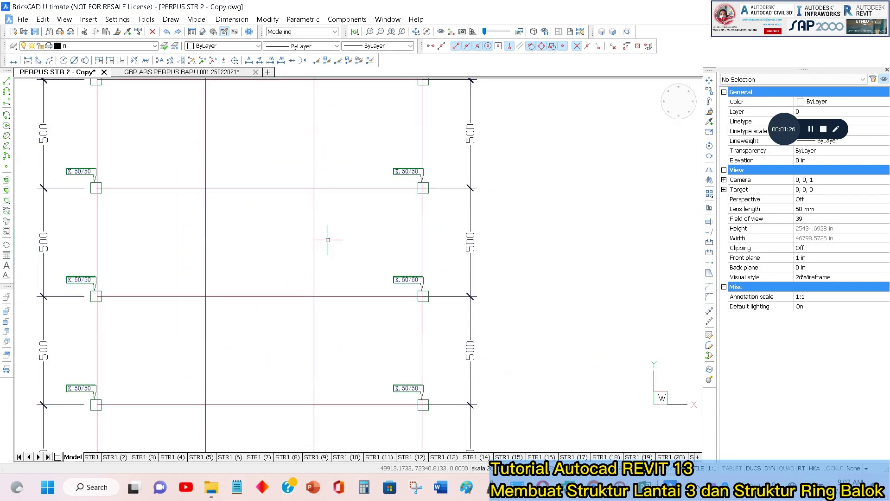
Examine the column size labels and grid spacing around the perimeter of the narrow column plan.
{"action": "scroll", "coordinate": [382, 217], "scroll_direction": "down", "scroll_amount": 3}
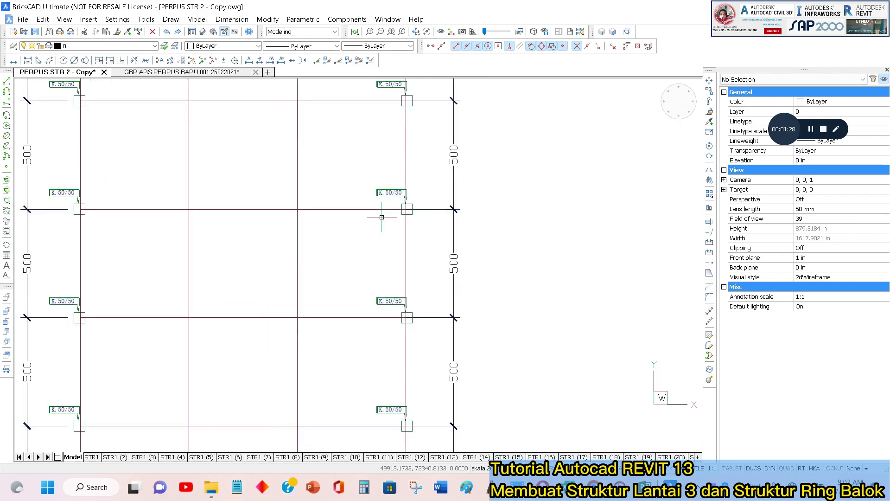
{"action": "scroll", "coordinate": [339, 212], "scroll_direction": "down", "scroll_amount": 1}
{"action": "middle_click_drag", "start_coordinate": [300, 182], "coordinate": [346, 262]}
{"action": "middle_click_drag", "start_coordinate": [361, 129], "coordinate": [374, 188]}
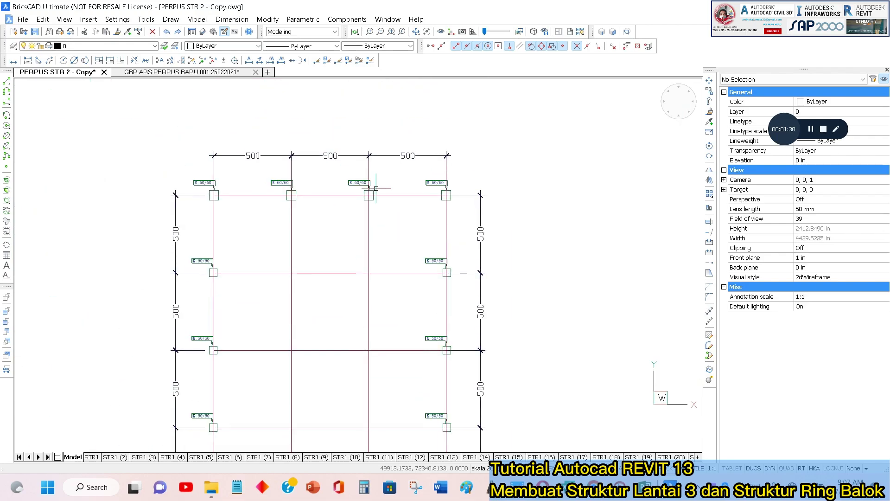
{"action": "scroll", "coordinate": [374, 188], "scroll_direction": "up", "scroll_amount": 3}
{"action": "scroll", "coordinate": [278, 241], "scroll_direction": "down", "scroll_amount": 5}
{"action": "scroll", "coordinate": [267, 226], "scroll_direction": "up", "scroll_amount": 7}
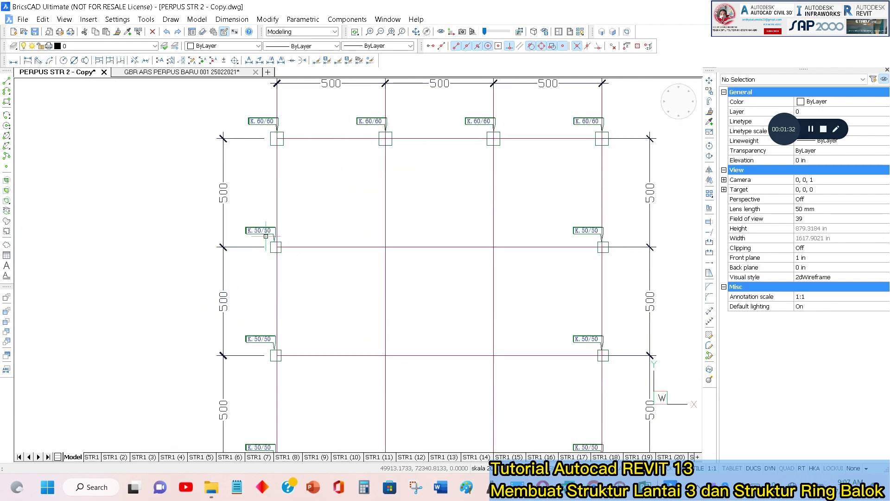
{"action": "scroll", "coordinate": [267, 226], "scroll_direction": "down", "scroll_amount": 6}
{"action": "scroll", "coordinate": [358, 243], "scroll_direction": "up", "scroll_amount": 5}
{"action": "scroll", "coordinate": [358, 243], "scroll_direction": "up", "scroll_amount": 2}
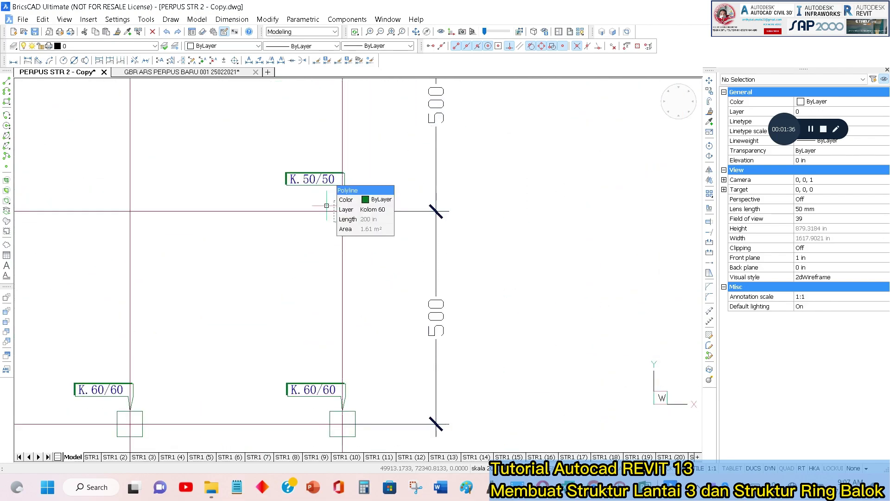
{"action": "middle_click_drag", "start_coordinate": [325, 211], "coordinate": [475, 229]}
{"action": "scroll", "coordinate": [497, 224], "scroll_direction": "down", "scroll_amount": 3}
Switch back to Revit and open the Level Lantai 3 structural plan.
{"action": "key", "text": "alt+Tab"}
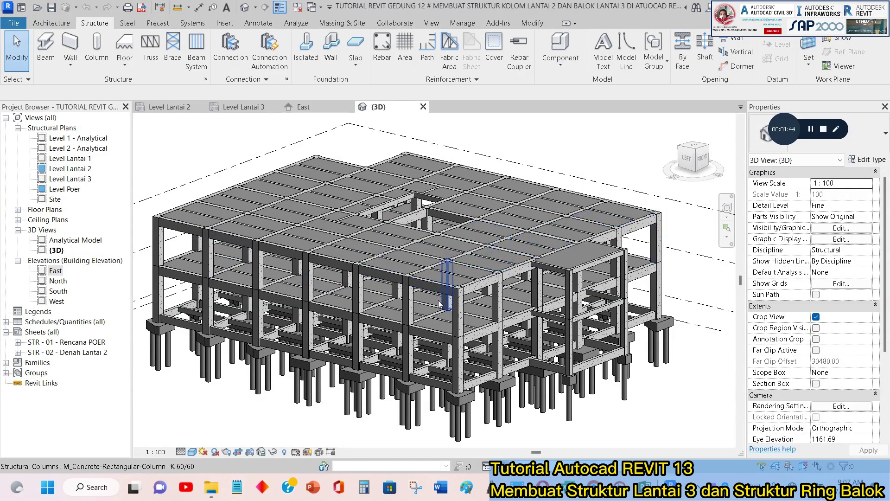
{"action": "scroll", "coordinate": [544, 261], "scroll_direction": "up", "scroll_amount": 2}
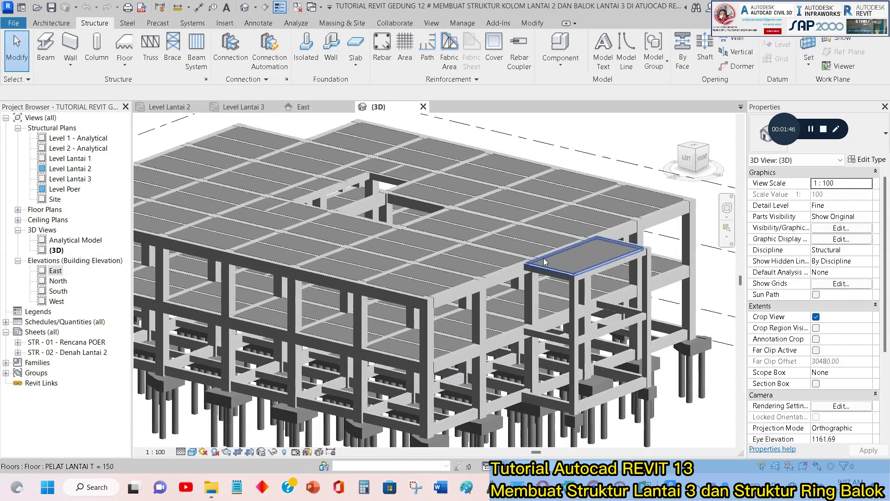
{"action": "scroll", "coordinate": [544, 261], "scroll_direction": "up", "scroll_amount": 2}
{"action": "scroll", "coordinate": [366, 227], "scroll_direction": "up", "scroll_amount": 2}
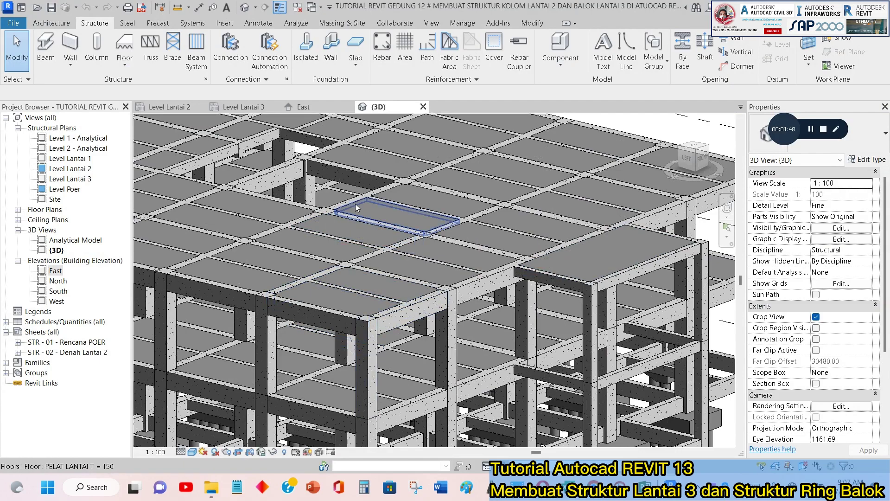
{"action": "scroll", "coordinate": [369, 239], "scroll_direction": "down", "scroll_amount": 2}
{"action": "mouse_move", "coordinate": [436, 265]}
{"action": "middle_mouse_down", "text": "shift"}
{"action": "mouse_move", "coordinate": [491, 229]}
{"action": "mouse_move", "coordinate": [514, 326]}
{"action": "mouse_move", "coordinate": [589, 181]}
{"action": "middle_mouse_up", "text": "shift"}
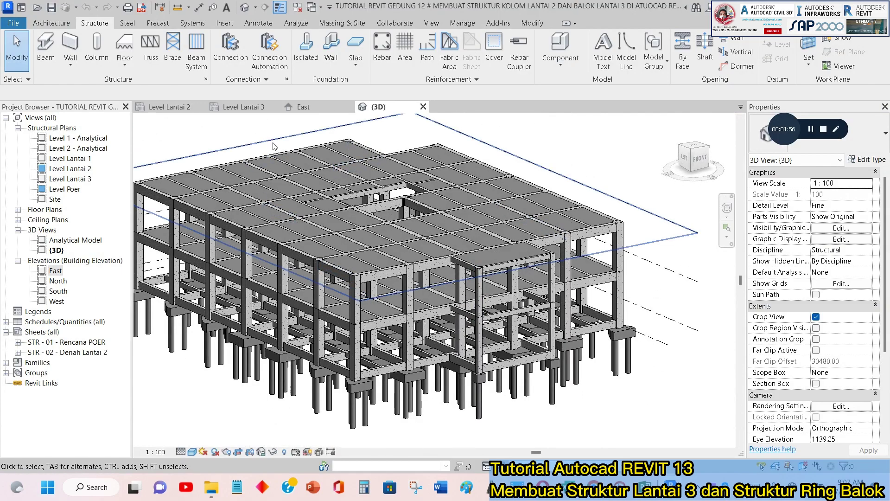
{"action": "left_click", "coordinate": [245, 107]}
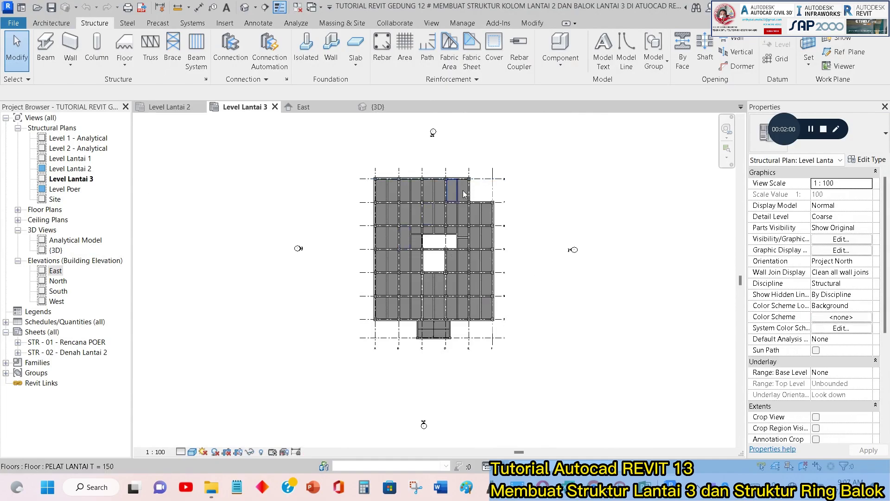
Open the East elevation, and check the Level 3 to Level 5 heights on the GBR ARS PERPUS BARU 001 section in BricsCAD.
{"action": "left_click", "coordinate": [306, 106]}
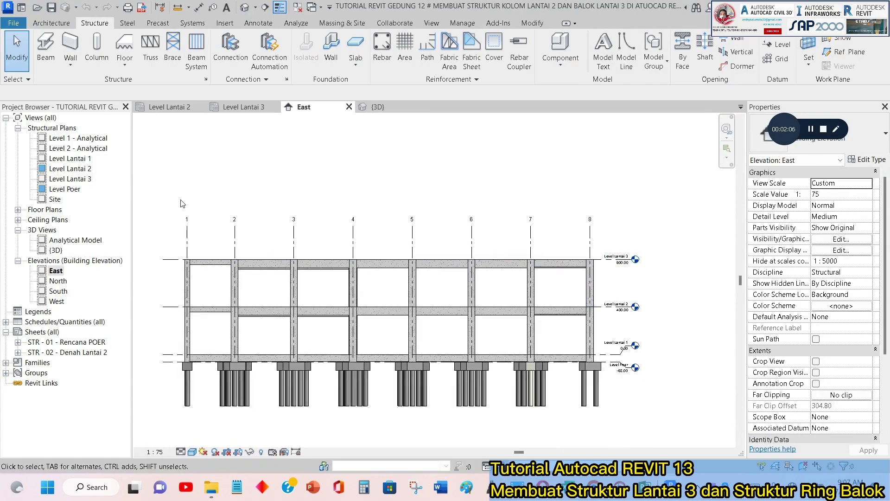
{"action": "key", "text": "alt+Tab"}
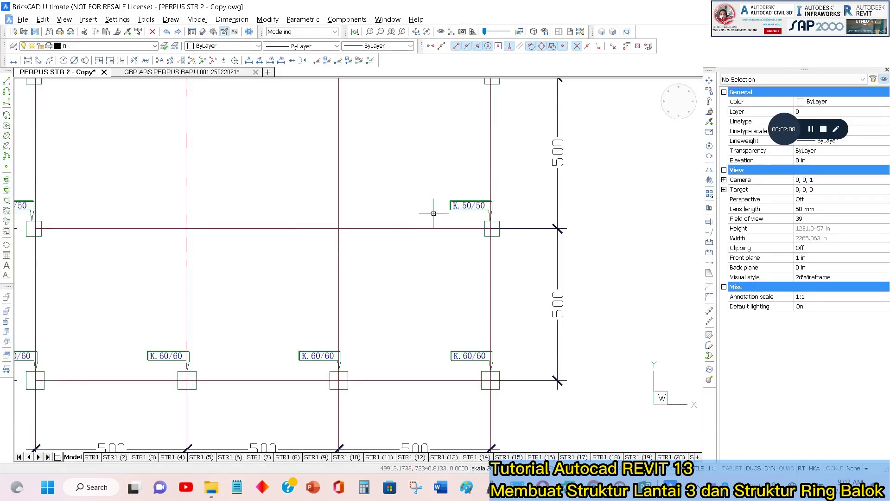
{"action": "left_click", "coordinate": [181, 72]}
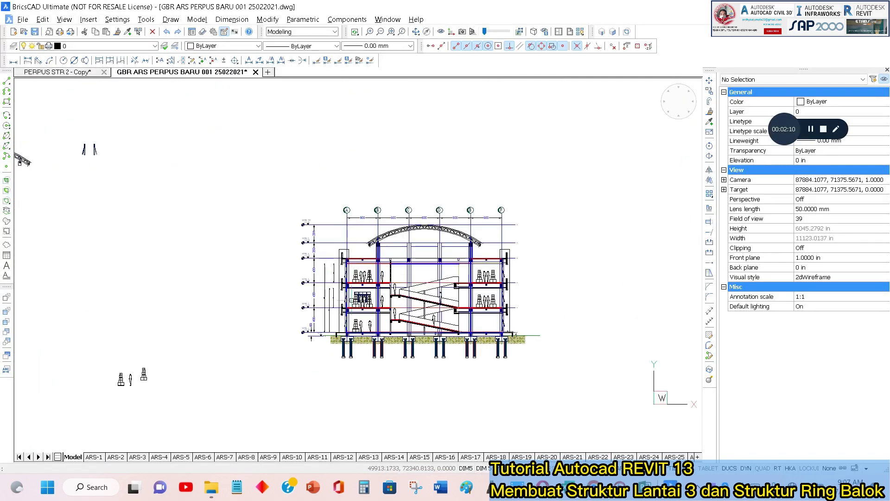
{"action": "scroll", "coordinate": [258, 175], "scroll_direction": "up", "scroll_amount": 4}
{"action": "scroll", "coordinate": [258, 175], "scroll_direction": "up", "scroll_amount": 3}
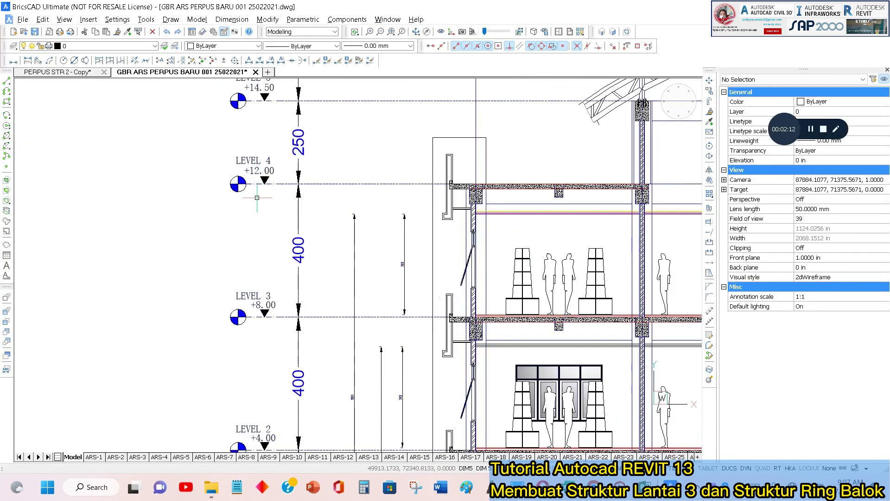
{"action": "middle_click_drag", "start_coordinate": [250, 218], "coordinate": [223, 233]}
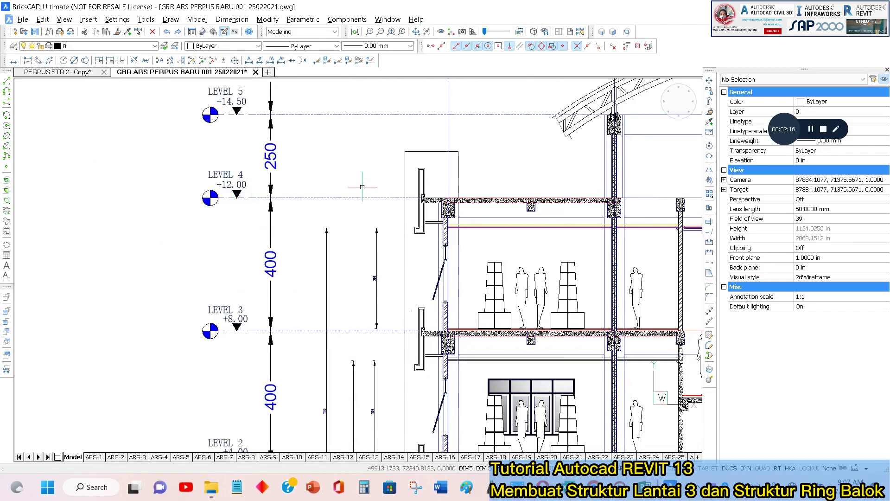
Switch to Revit and draw a new level above Level Lantai 3 across all grid lines, at an elevation of about 1067.
{"action": "key", "text": "alt+Tab"}
{"action": "scroll", "coordinate": [596, 264], "scroll_direction": "up", "scroll_amount": 3}
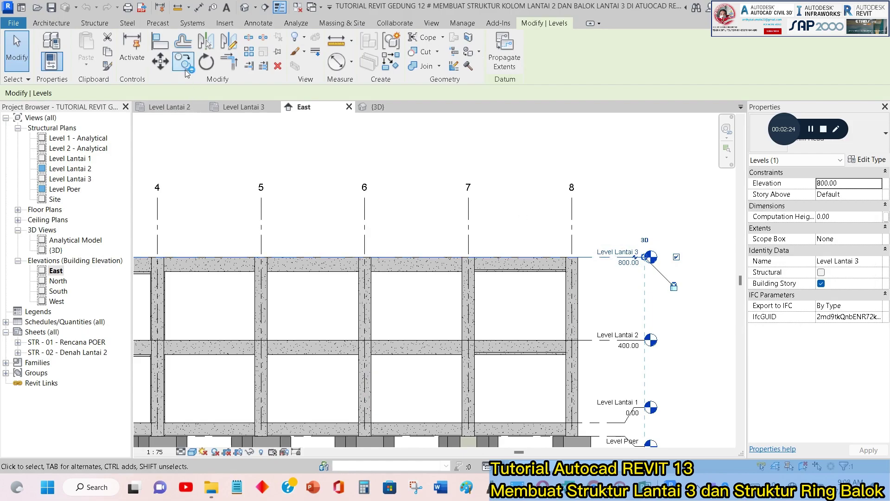
{"action": "left_click", "coordinate": [95, 23]}
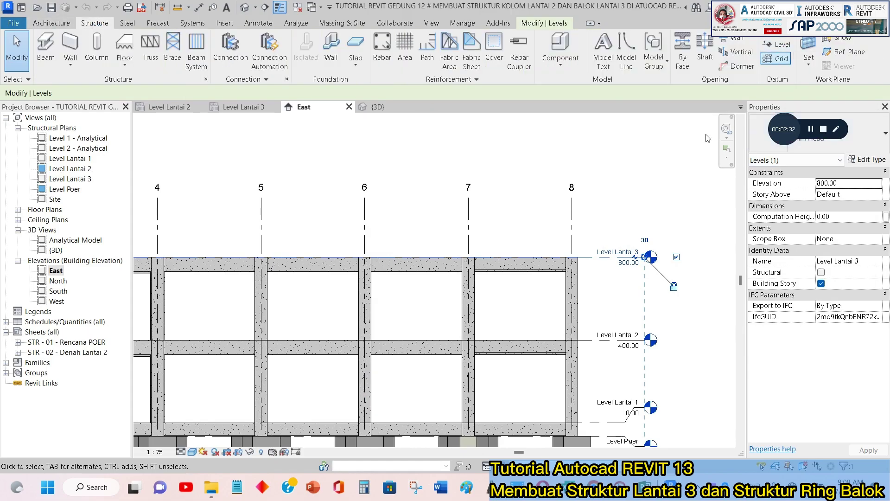
{"action": "left_click", "coordinate": [646, 193]}
{"action": "key", "text": "l"}
{"action": "key", "text": "l"}
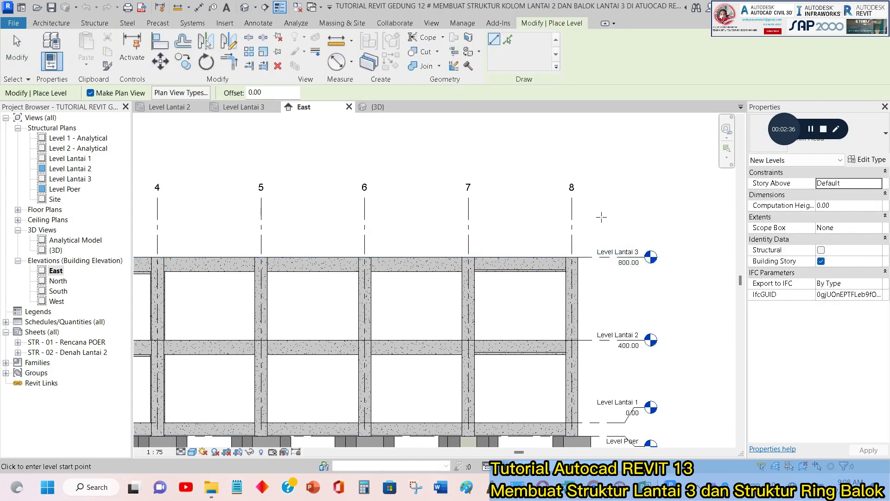
{"action": "scroll", "coordinate": [601, 217], "scroll_direction": "down", "scroll_amount": 4}
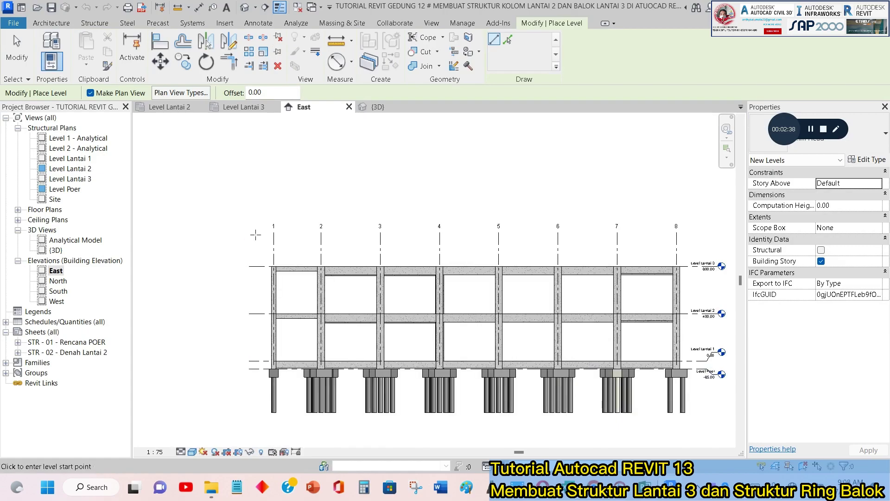
{"action": "left_click", "coordinate": [256, 235]}
{"action": "scroll", "coordinate": [446, 226], "scroll_direction": "up", "scroll_amount": 3}
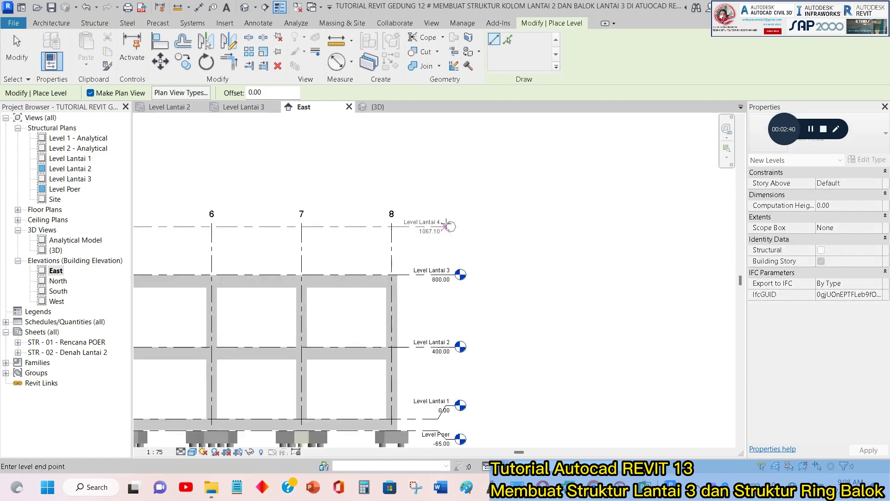
{"action": "scroll", "coordinate": [446, 226], "scroll_direction": "up", "scroll_amount": 1}
{"action": "left_click", "coordinate": [457, 228]}
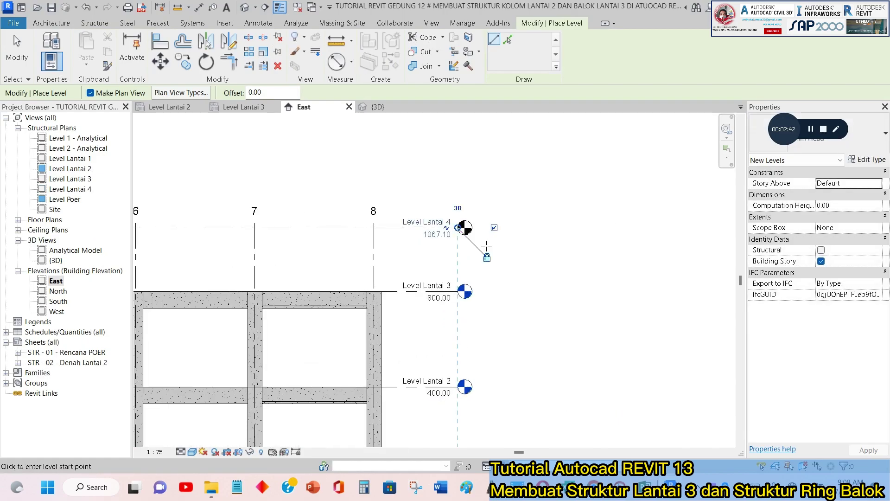
{"action": "key", "text": "Escape"}
{"action": "key", "text": "Escape"}
Check the Level 4 height on the BricsCAD section and set the elevation of Level Lantai 4 to 1200 in Revit.
{"action": "scroll", "coordinate": [414, 233], "scroll_direction": "up", "scroll_amount": 1}
{"action": "scroll", "coordinate": [415, 230], "scroll_direction": "up", "scroll_amount": 1}
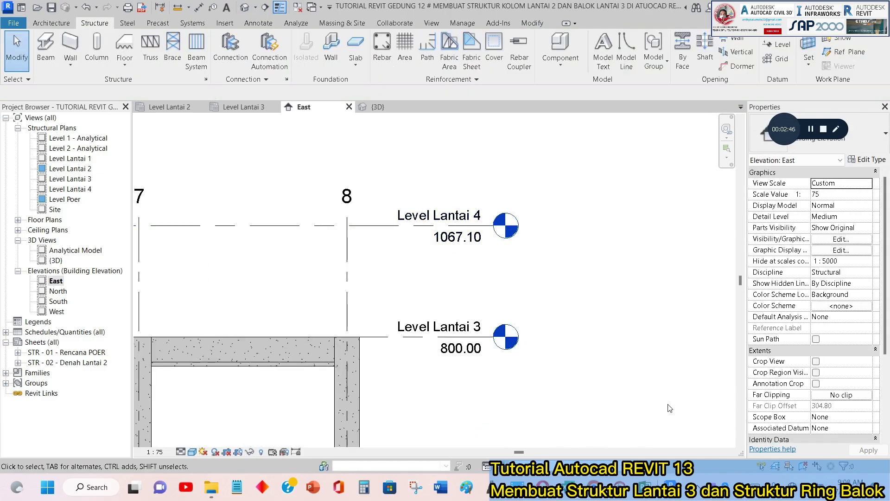
{"action": "key", "text": "alt+Tab"}
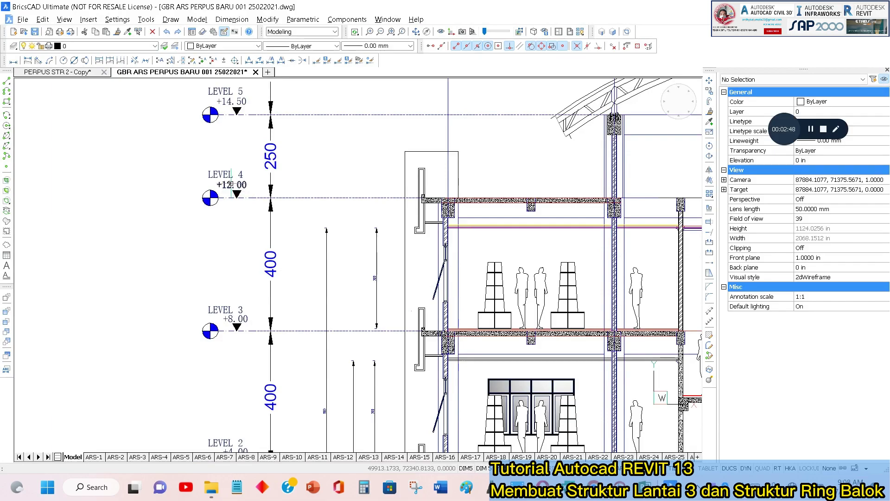
{"action": "key", "text": "alt+Tab"}
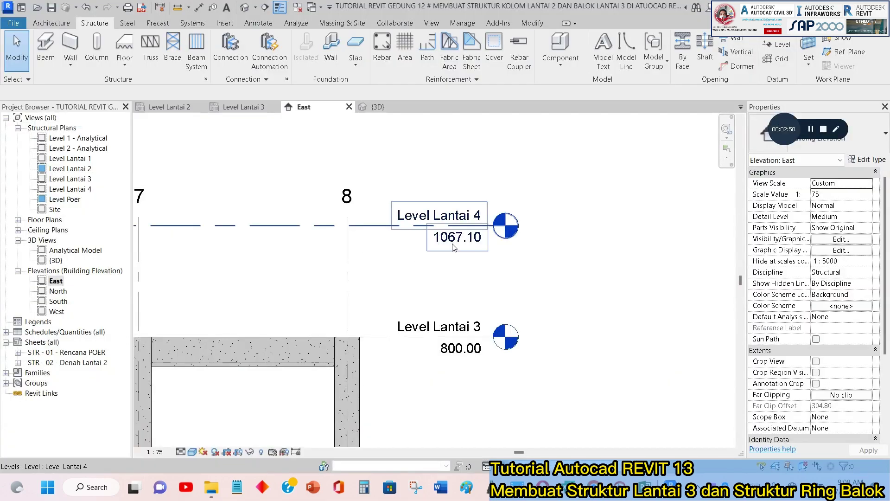
{"action": "left_click", "coordinate": [454, 246]}
{"action": "left_click", "coordinate": [470, 245]}
{"action": "type", "text": "1200"}
{"action": "key", "text": "Return"}
{"action": "left_click", "coordinate": [468, 251]}
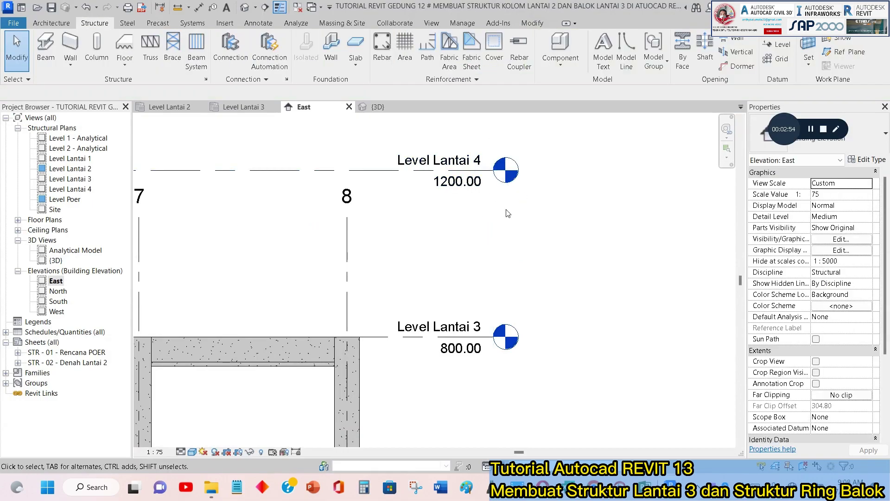
Extend the upper ends of the grid lines in the East elevation well above Level Lantai 4.
{"action": "scroll", "coordinate": [461, 245], "scroll_direction": "down", "scroll_amount": 4}
{"action": "scroll", "coordinate": [491, 265], "scroll_direction": "down", "scroll_amount": 2}
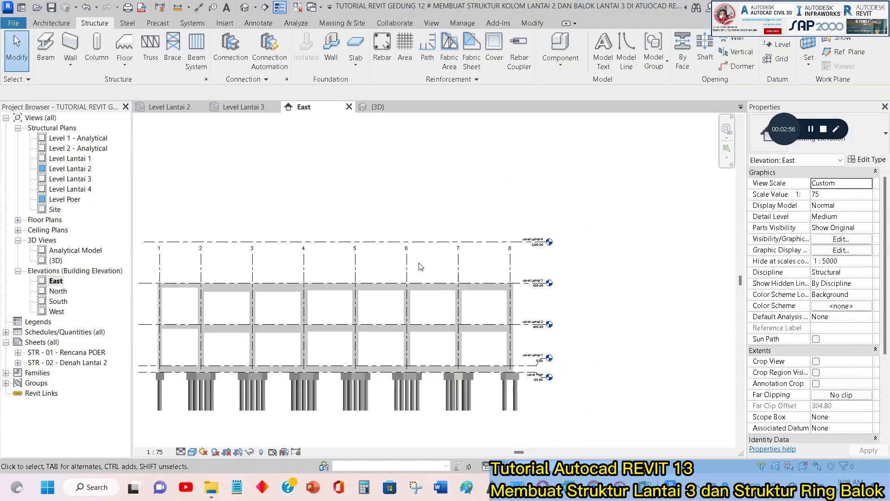
{"action": "left_click", "coordinate": [265, 288]}
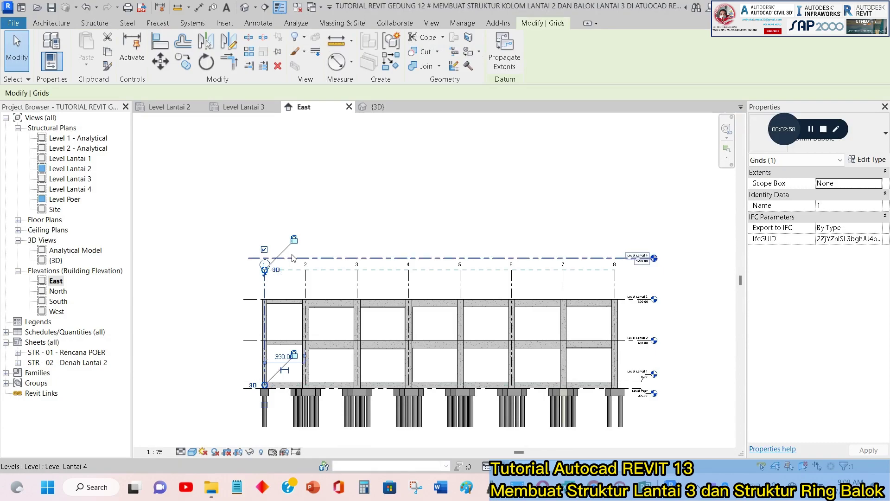
{"action": "scroll", "coordinate": [628, 278], "scroll_direction": "up", "scroll_amount": 1}
{"action": "middle_click_drag", "start_coordinate": [620, 288], "coordinate": [603, 319]}
{"action": "key", "text": "Escape"}
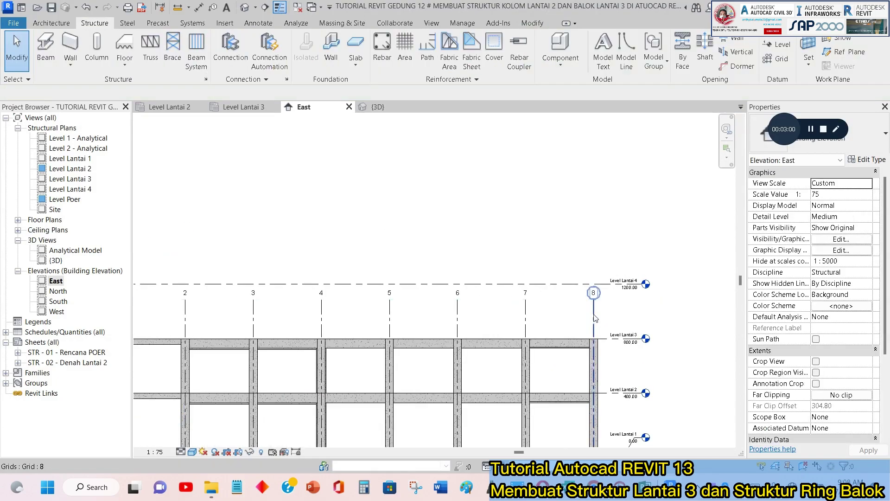
{"action": "left_click", "coordinate": [596, 310]}
{"action": "left_click_drag", "start_coordinate": [594, 300], "coordinate": [594, 214]}
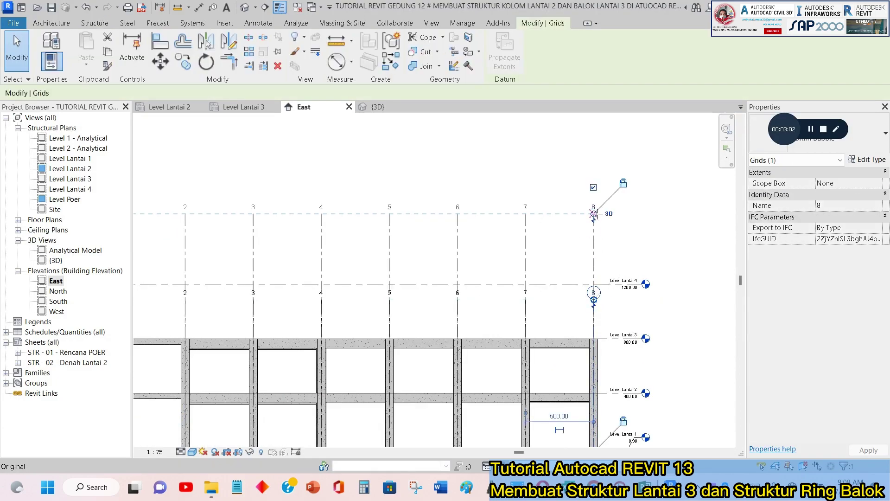
{"action": "key", "text": "Escape"}
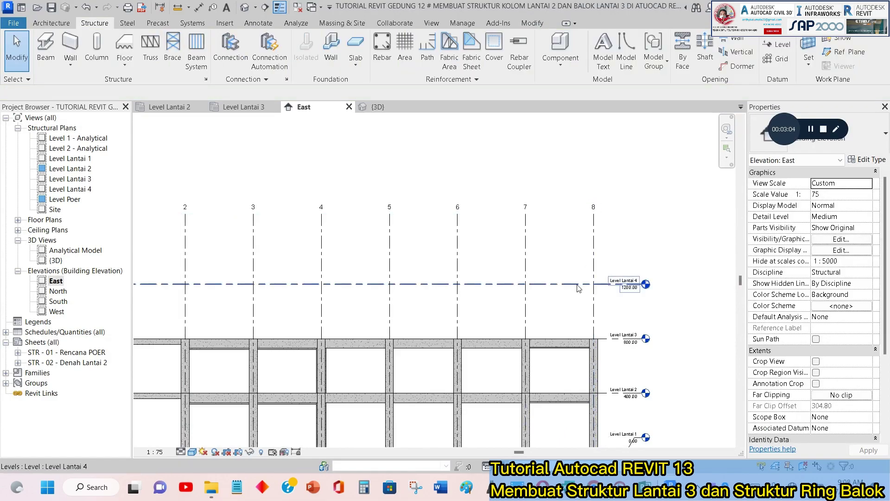
Switch to BricsCAD and examine the Level 4 to Level 5 spacing and the beam supporting the curved roof truss on the section.
{"action": "key", "text": "alt+Tab"}
{"action": "scroll", "coordinate": [231, 204], "scroll_direction": "up", "scroll_amount": 3}
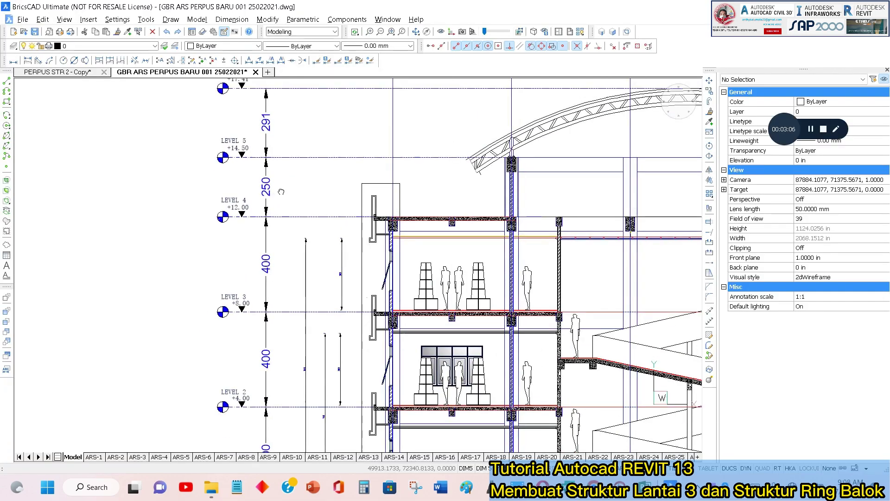
{"action": "scroll", "coordinate": [222, 212], "scroll_direction": "up", "scroll_amount": 3}
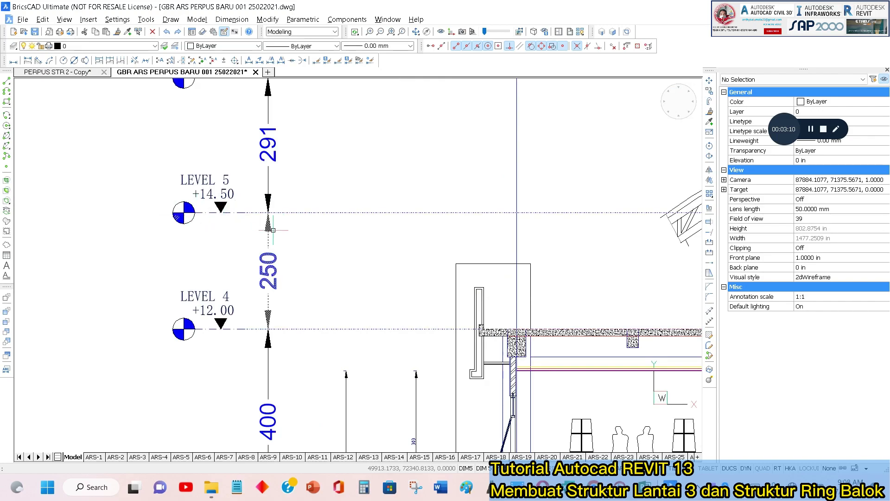
{"action": "scroll", "coordinate": [208, 288], "scroll_direction": "down", "scroll_amount": 3}
{"action": "scroll", "coordinate": [658, 213], "scroll_direction": "up", "scroll_amount": 1}
{"action": "scroll", "coordinate": [544, 219], "scroll_direction": "up", "scroll_amount": 3}
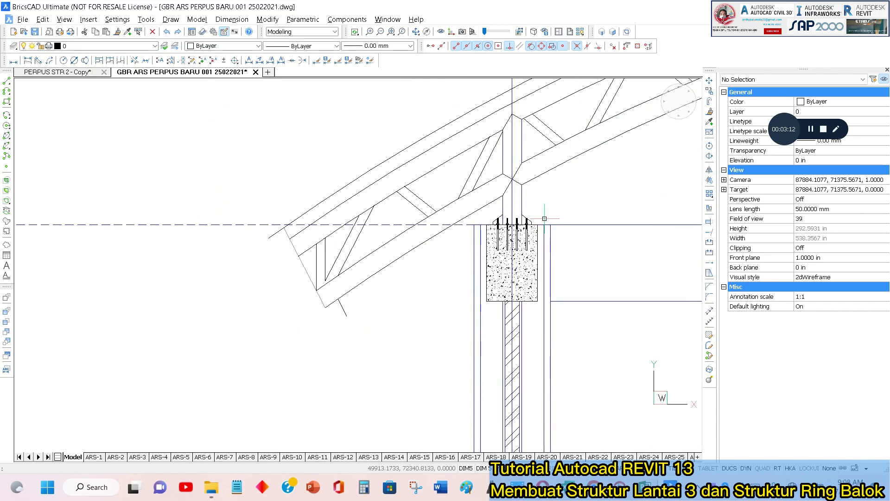
{"action": "scroll", "coordinate": [544, 218], "scroll_direction": "down", "scroll_amount": 3}
Switch back to Revit and copy Level Lantai 4 vertically upward with an offset of 2500.
{"action": "key", "text": "alt+Tab"}
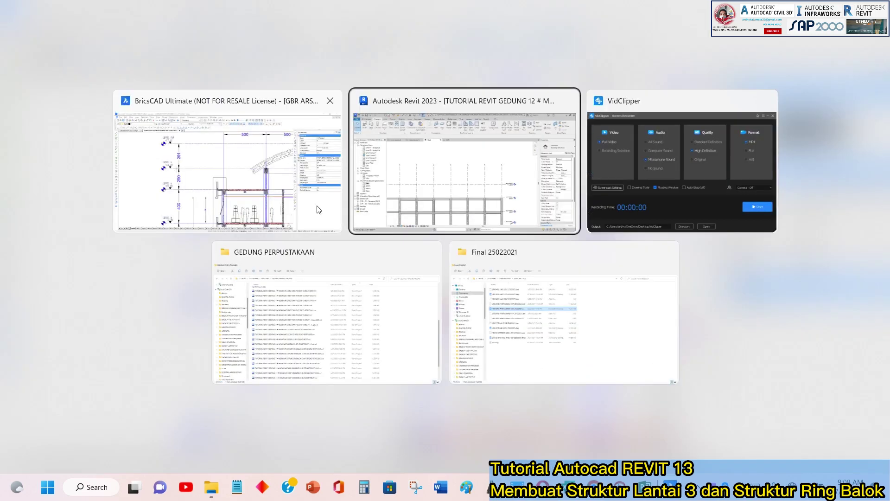
{"action": "left_click", "coordinate": [545, 284]}
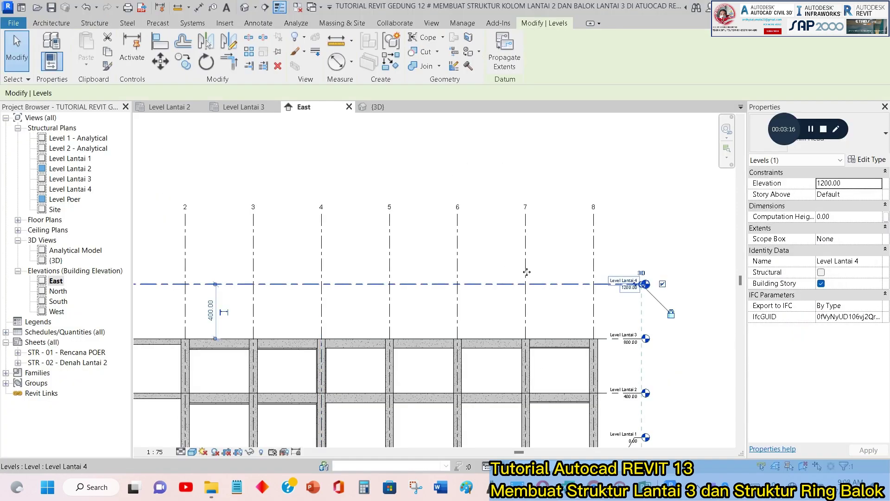
{"action": "left_click", "coordinate": [184, 61]}
{"action": "scroll", "coordinate": [525, 222], "scroll_direction": "up", "scroll_amount": 2}
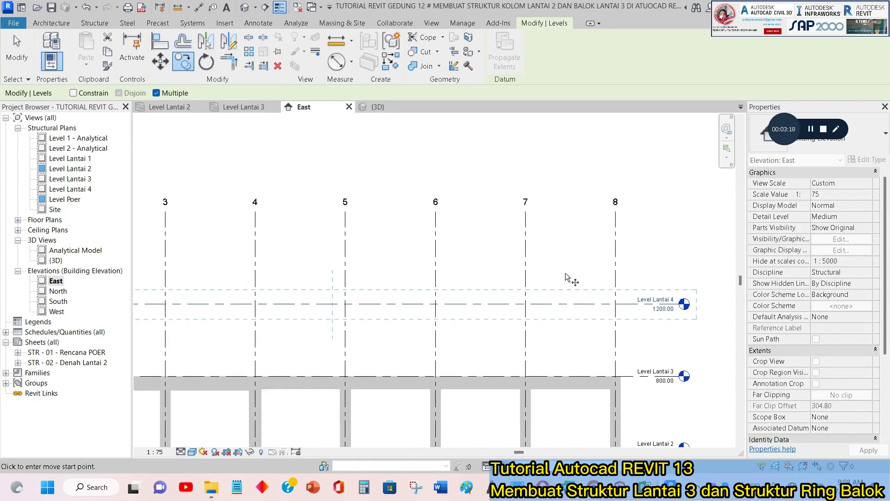
{"action": "left_click", "coordinate": [582, 305]}
{"action": "type", "text": "2500"}
{"action": "key", "text": "Return"}
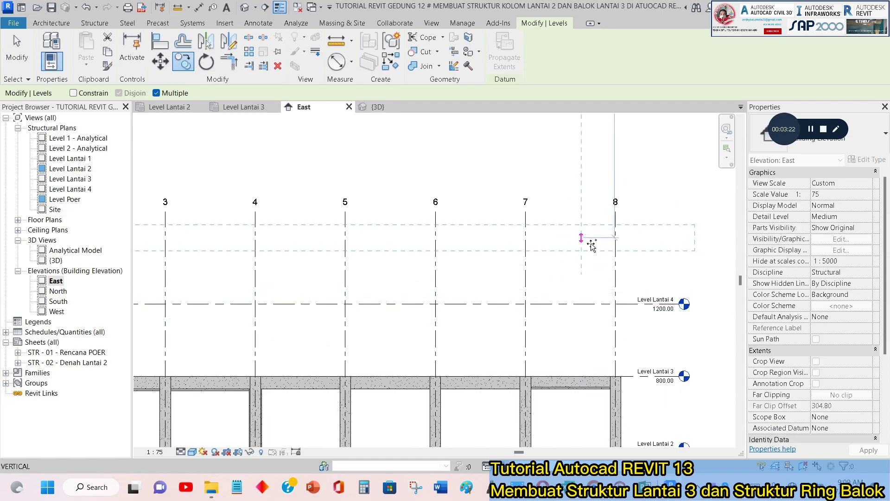
{"action": "key", "text": "Escape"}
{"action": "scroll", "coordinate": [518, 260], "scroll_direction": "down", "scroll_amount": 3}
{"action": "key", "text": "Escape"}
{"action": "scroll", "coordinate": [576, 312], "scroll_direction": "up", "scroll_amount": 5}
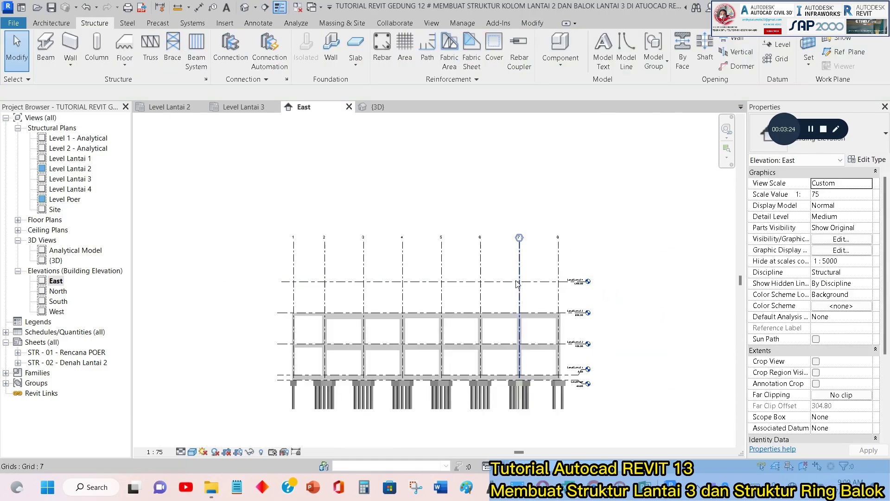
{"action": "left_click", "coordinate": [573, 284]}
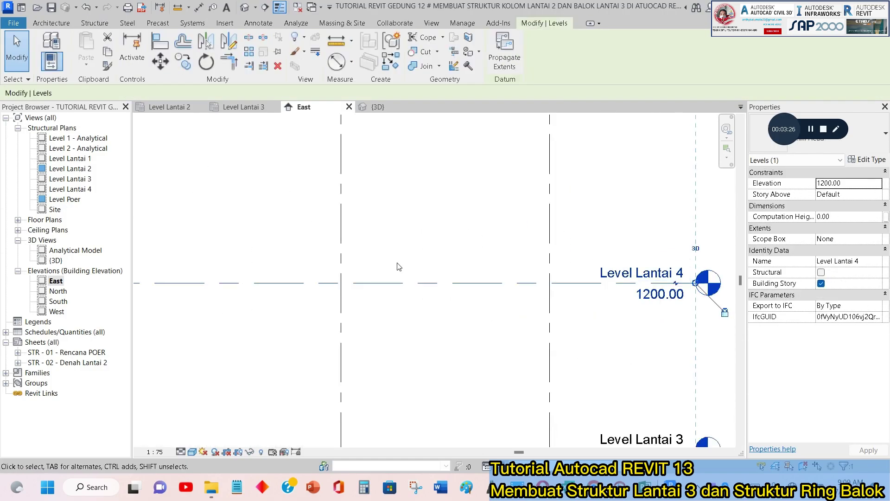
{"action": "scroll", "coordinate": [408, 260], "scroll_direction": "down", "scroll_amount": 2}
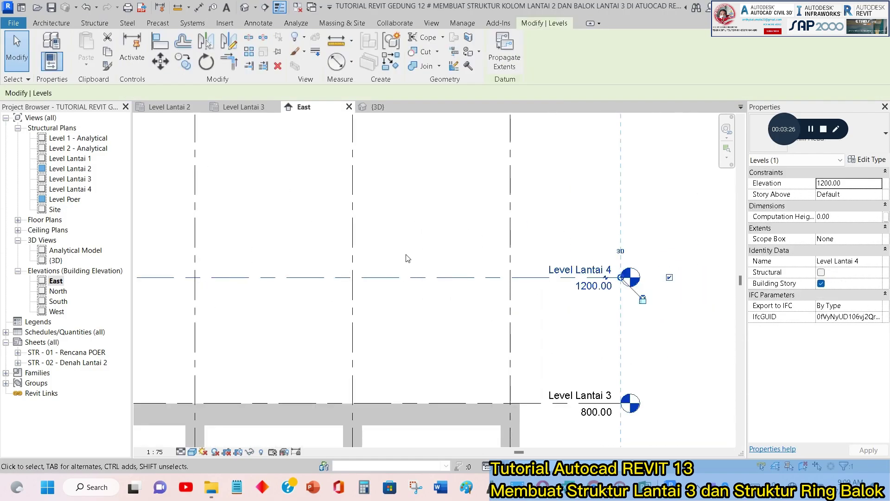
{"action": "left_click", "coordinate": [183, 61]}
{"action": "left_click", "coordinate": [450, 277]}
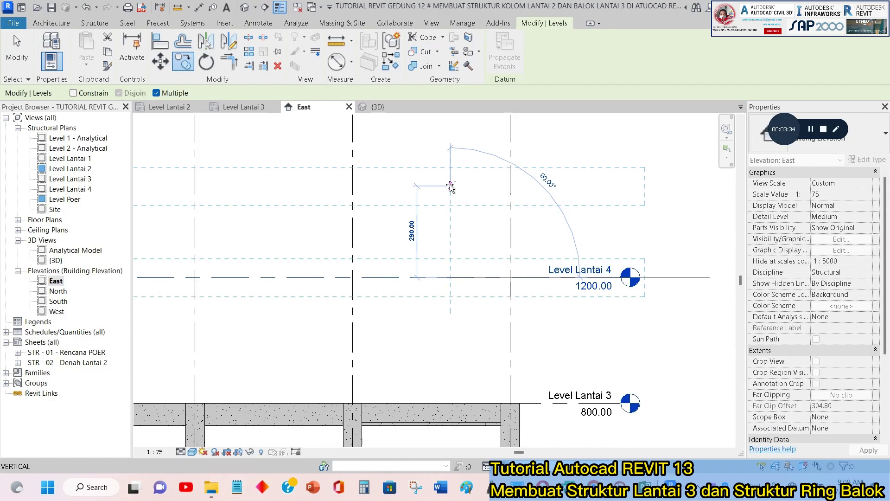
{"action": "key", "text": "Escape"}
{"action": "key", "text": "Escape"}
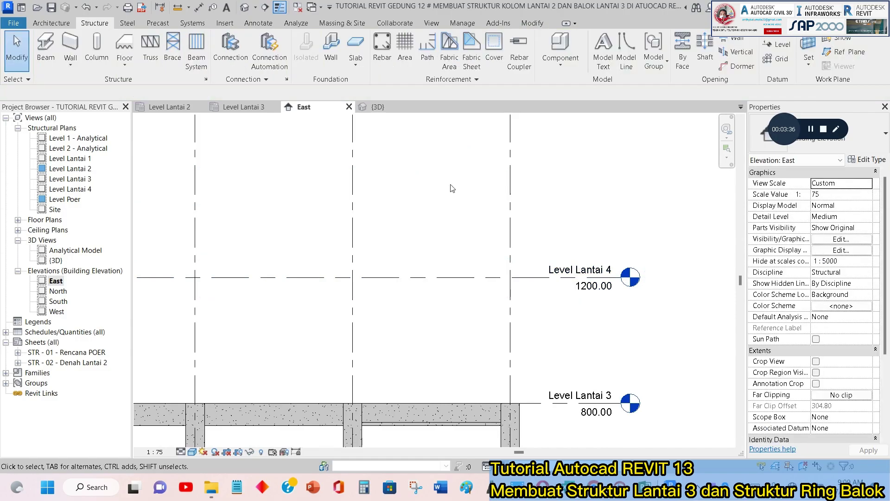
Copy Level Lantai 4 vertically upward, placing the new level about 380 above it.
{"action": "left_click", "coordinate": [472, 281]}
{"action": "left_click", "coordinate": [183, 65]}
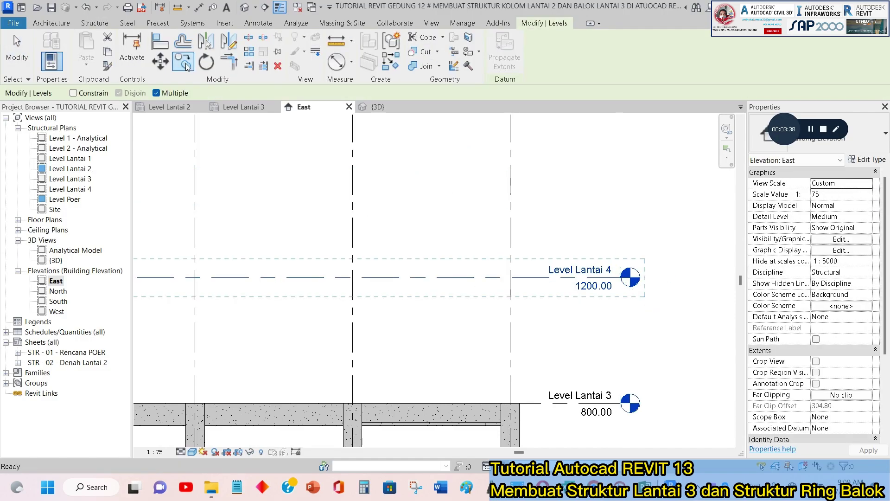
{"action": "left_click", "coordinate": [477, 277]}
{"action": "left_click", "coordinate": [469, 158]}
{"action": "key", "text": "Escape"}
Set the distance between Level Lantai 4 and the copied level directly above it to 250.
{"action": "scroll", "coordinate": [418, 206], "scroll_direction": "down", "scroll_amount": 4}
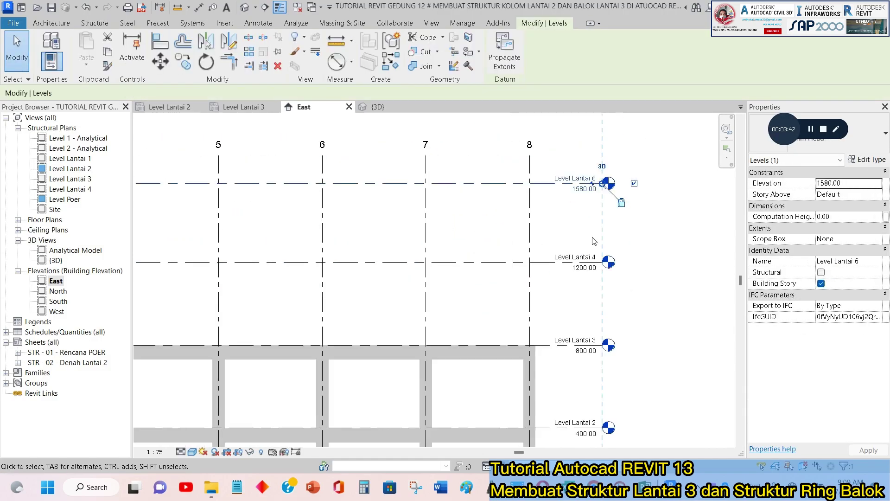
{"action": "scroll", "coordinate": [139, 218], "scroll_direction": "up", "scroll_amount": 3}
{"action": "left_click", "coordinate": [403, 232]}
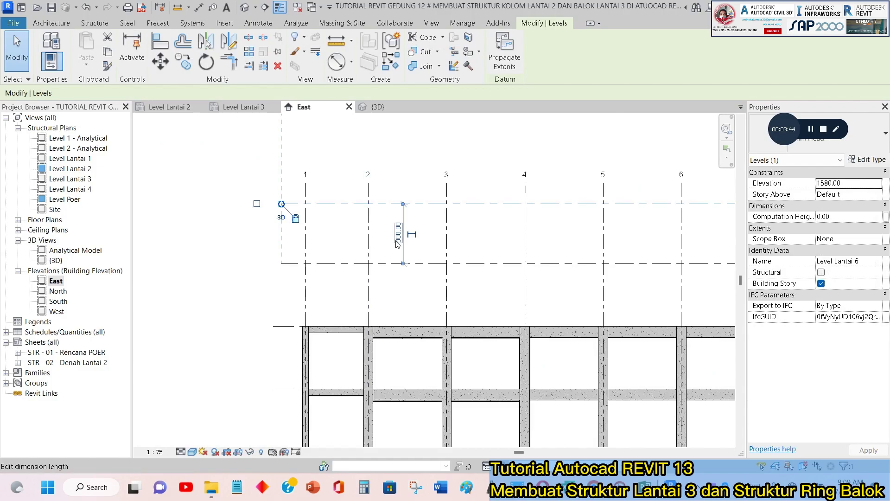
{"action": "left_click", "coordinate": [406, 238]}
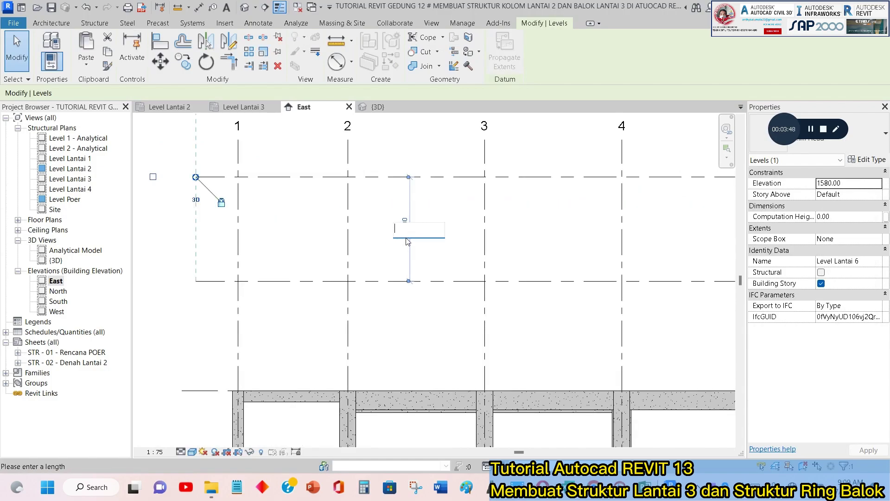
{"action": "type", "text": "25"}
{"action": "key", "text": "Return"}
{"action": "key", "text": "Escape"}
Delete the stray Level Lantai 5 datum far above the building in the East elevation.
{"action": "scroll", "coordinate": [537, 253], "scroll_direction": "down", "scroll_amount": 4}
{"action": "scroll", "coordinate": [536, 252], "scroll_direction": "down", "scroll_amount": 3}
{"action": "left_click_drag", "start_coordinate": [602, 253], "coordinate": [470, 178]}
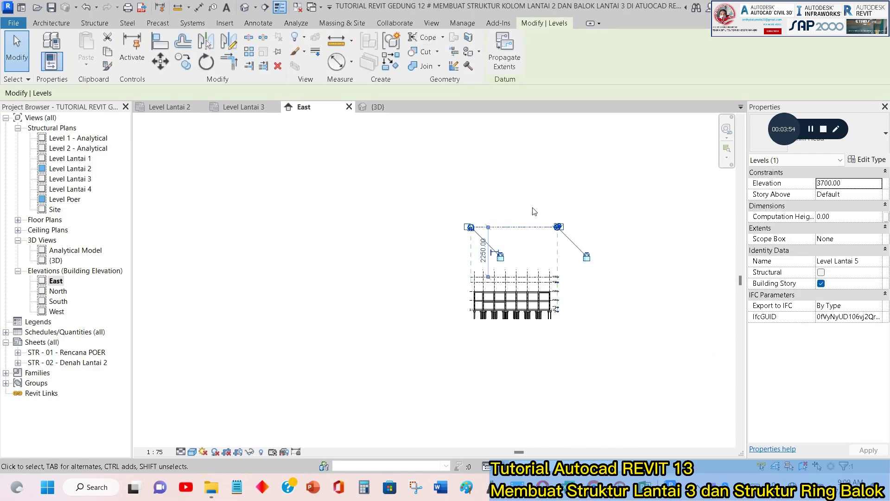
{"action": "key", "text": "Escape"}
Rename the level above Level Lantai 4 as Level Lantai 5.
{"action": "scroll", "coordinate": [552, 239], "scroll_direction": "up", "scroll_amount": 6}
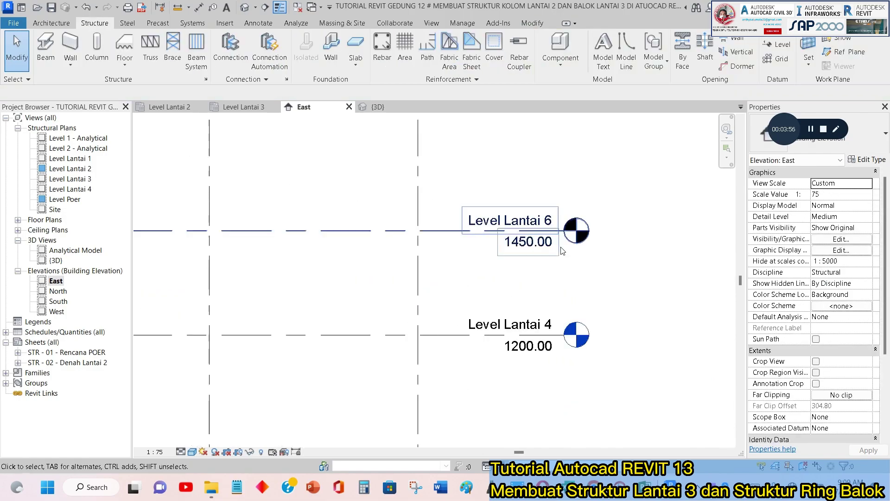
{"action": "left_click", "coordinate": [530, 224]}
{"action": "left_click", "coordinate": [550, 224]}
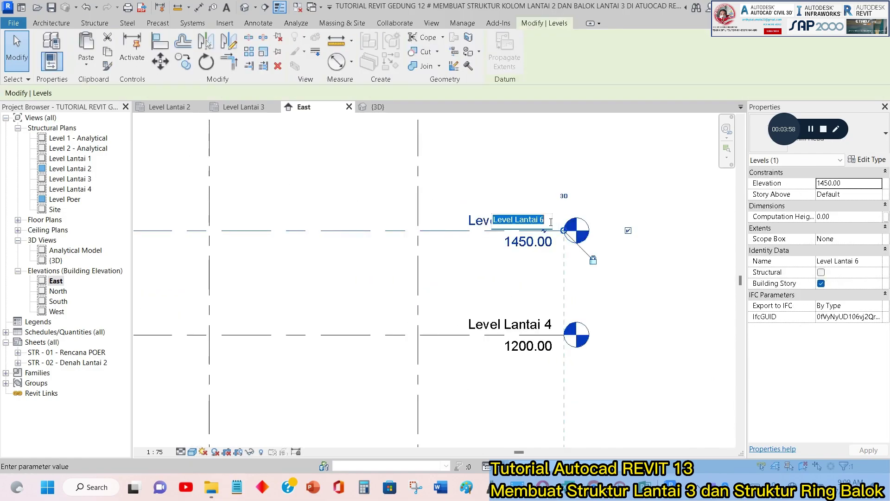
{"action": "left_click", "coordinate": [550, 222]}
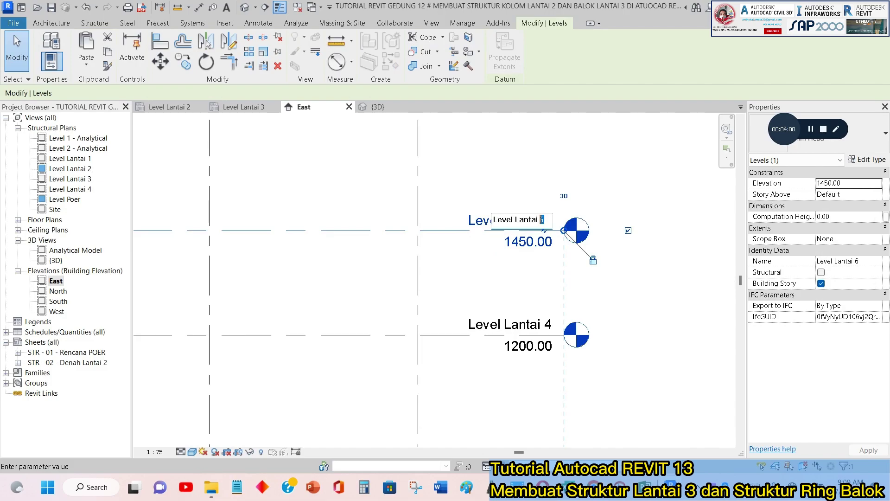
{"action": "type", "text": "5"}
{"action": "key", "text": "Return"}
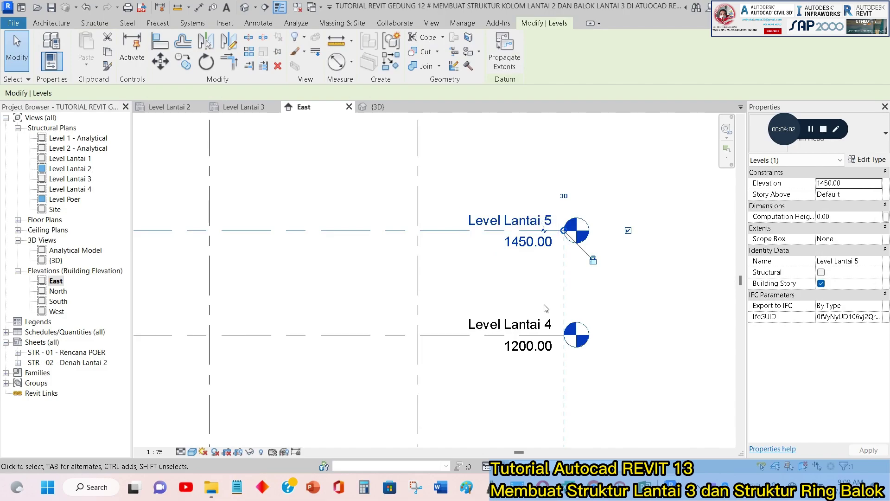
{"action": "left_click", "coordinate": [465, 161]}
{"action": "scroll", "coordinate": [510, 274], "scroll_direction": "down", "scroll_amount": 3}
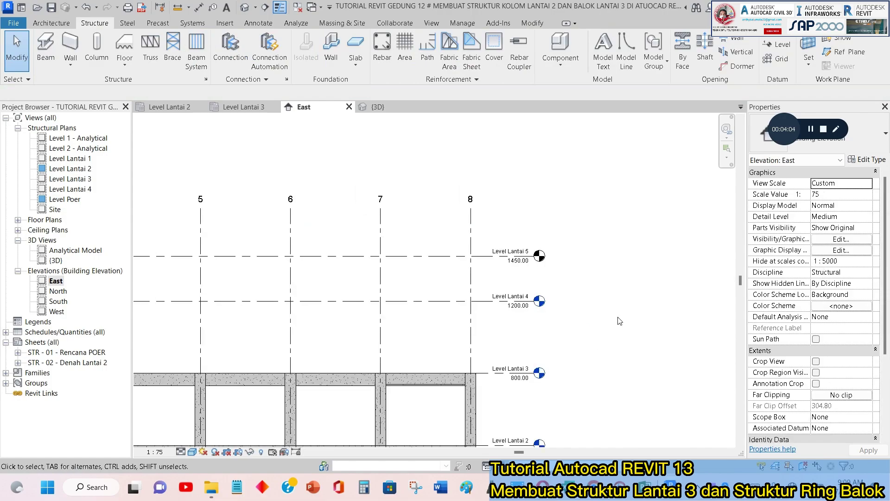
{"action": "scroll", "coordinate": [589, 269], "scroll_direction": "up", "scroll_amount": 2}
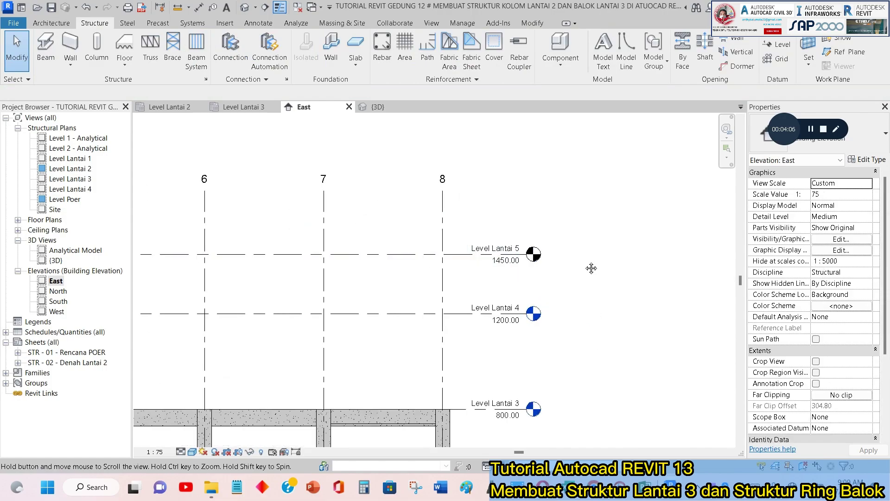
{"action": "scroll", "coordinate": [588, 277], "scroll_direction": "up", "scroll_amount": 2}
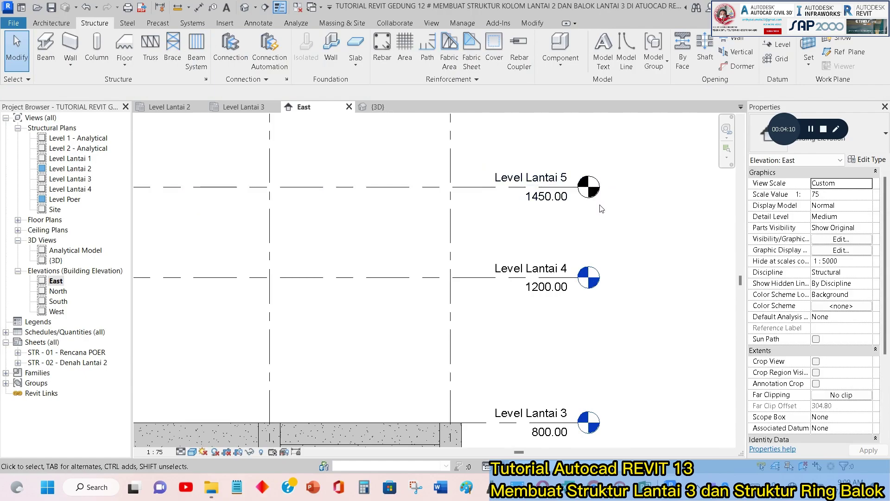
{"action": "scroll", "coordinate": [601, 208], "scroll_direction": "down", "scroll_amount": 4}
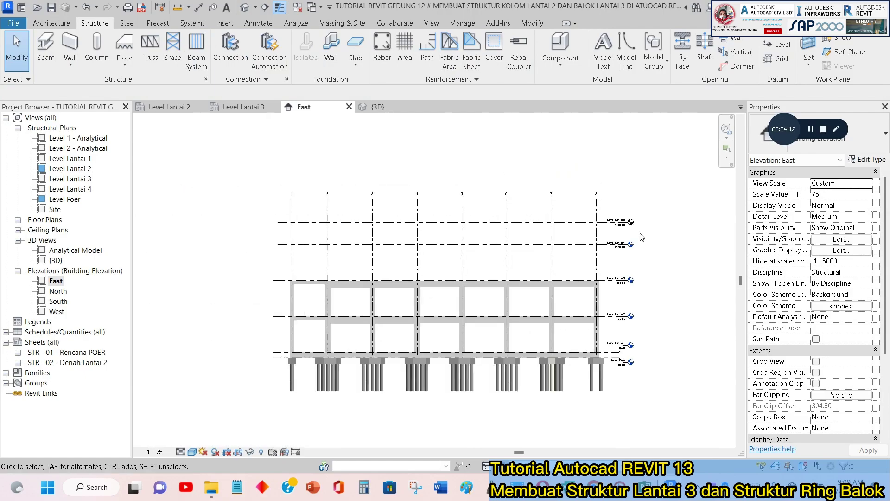
{"action": "scroll", "coordinate": [631, 228], "scroll_direction": "up", "scroll_amount": 1}
{"action": "left_click_drag", "start_coordinate": [786, 137], "coordinate": [781, 106]}
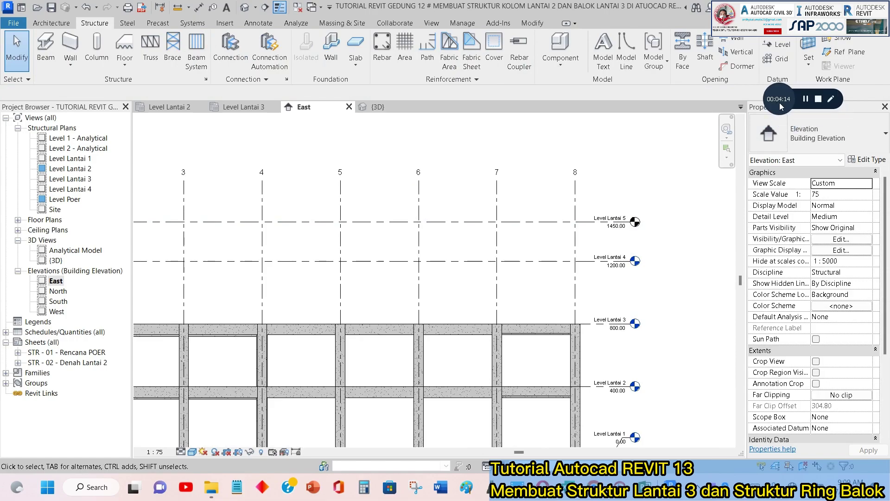
{"action": "left_click", "coordinate": [831, 99]}
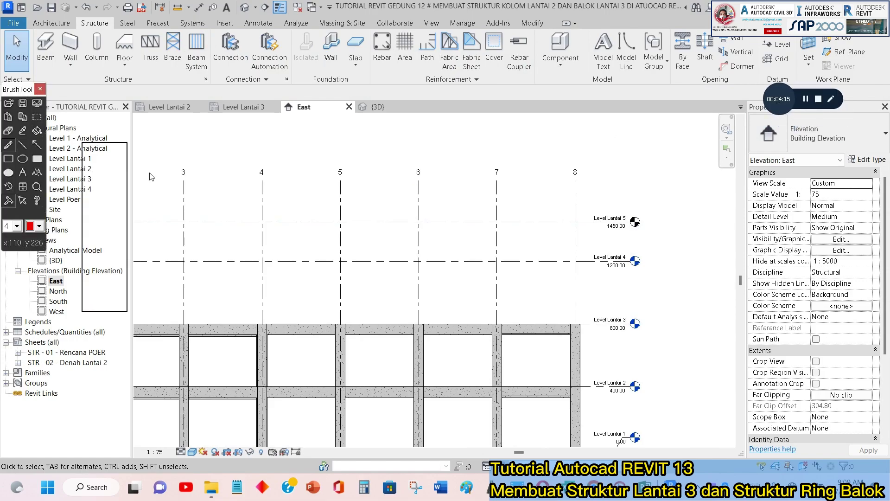
{"action": "left_click_drag", "start_coordinate": [764, 176], "coordinate": [804, 140]}
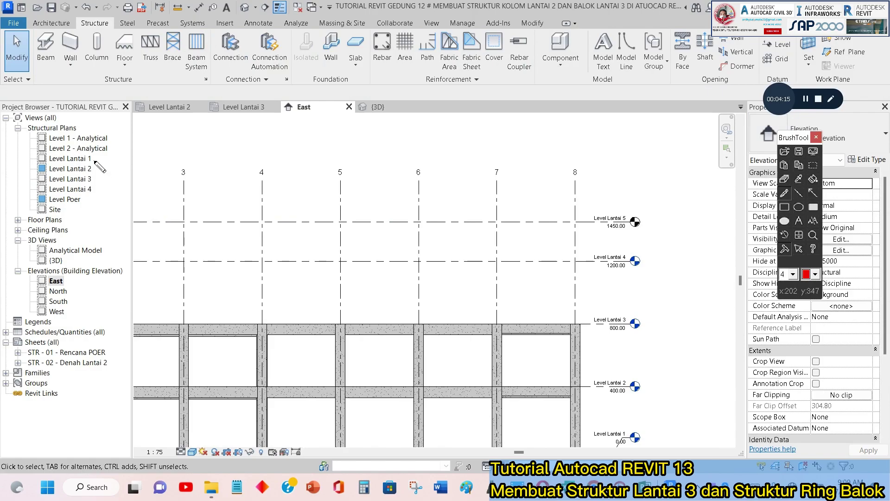
{"action": "left_click_drag", "start_coordinate": [94, 160], "coordinate": [101, 156]}
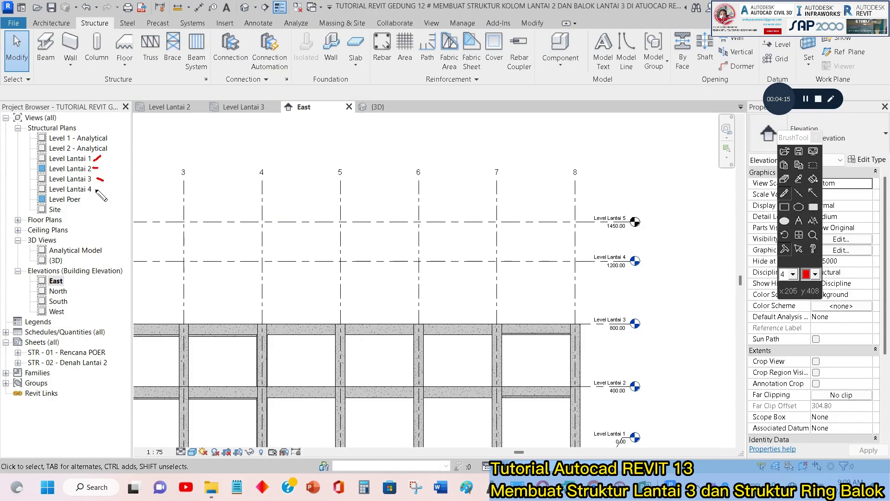
{"action": "mouse_move", "coordinate": [648, 213]}
{"action": "left_mouse_down"}
{"action": "mouse_move", "coordinate": [616, 205]}
{"action": "mouse_move", "coordinate": [588, 214]}
{"action": "mouse_move", "coordinate": [596, 235]}
{"action": "mouse_move", "coordinate": [644, 234]}
{"action": "mouse_move", "coordinate": [653, 216]}
{"action": "left_mouse_up"}
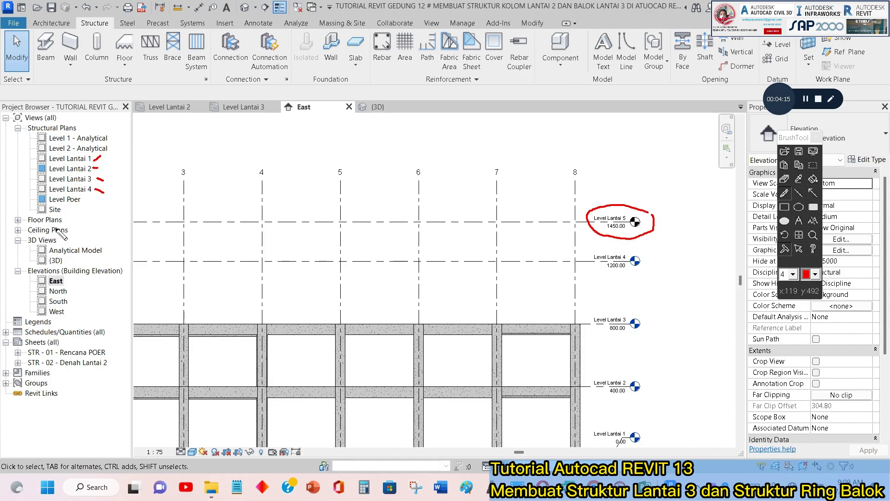
{"action": "key", "text": "ctrl+z"}
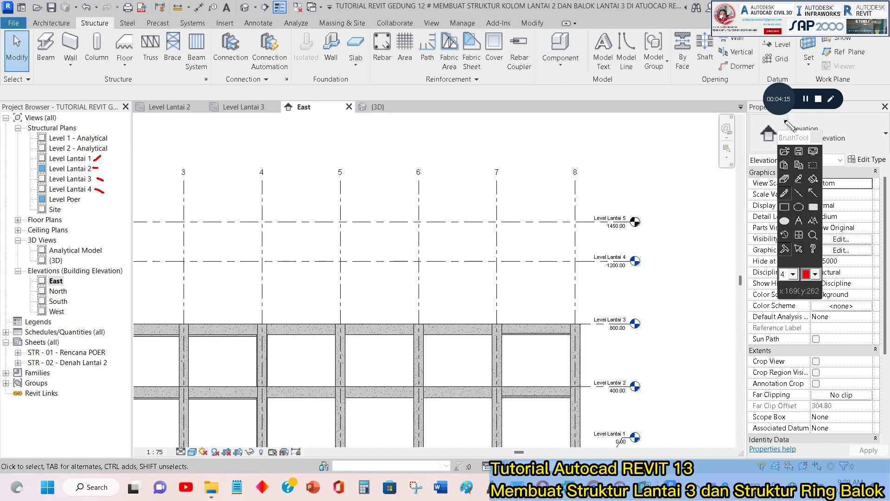
{"action": "left_click", "coordinate": [833, 106]}
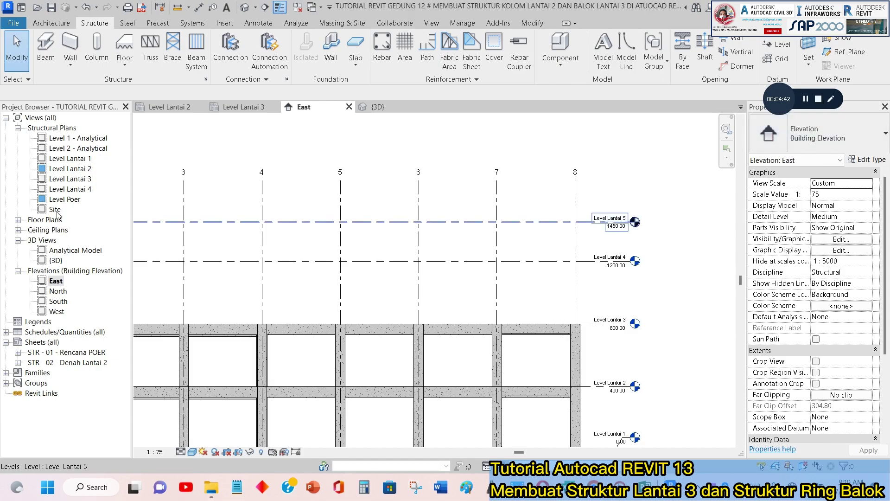
Expand the floor plan views in the project browser and examine which levels have one.
{"action": "left_click", "coordinate": [45, 221]}
{"action": "left_click", "coordinate": [18, 220]}
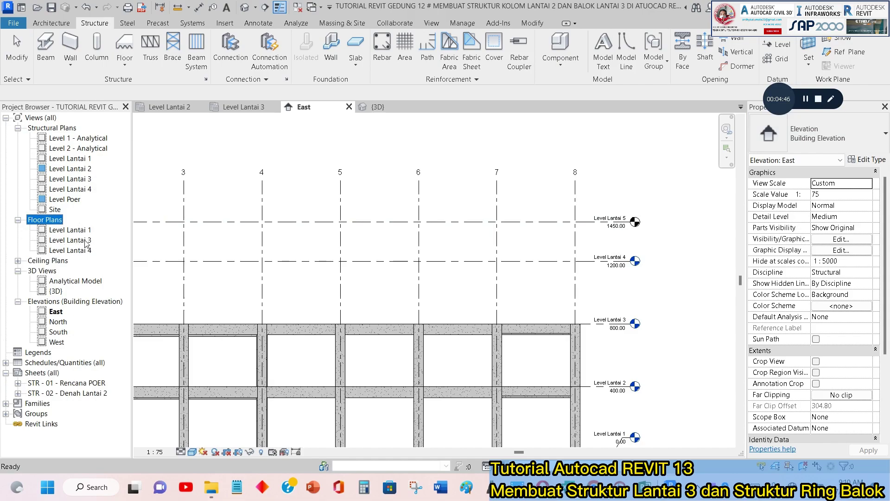
{"action": "left_click", "coordinate": [69, 231]}
{"action": "left_click", "coordinate": [87, 241]}
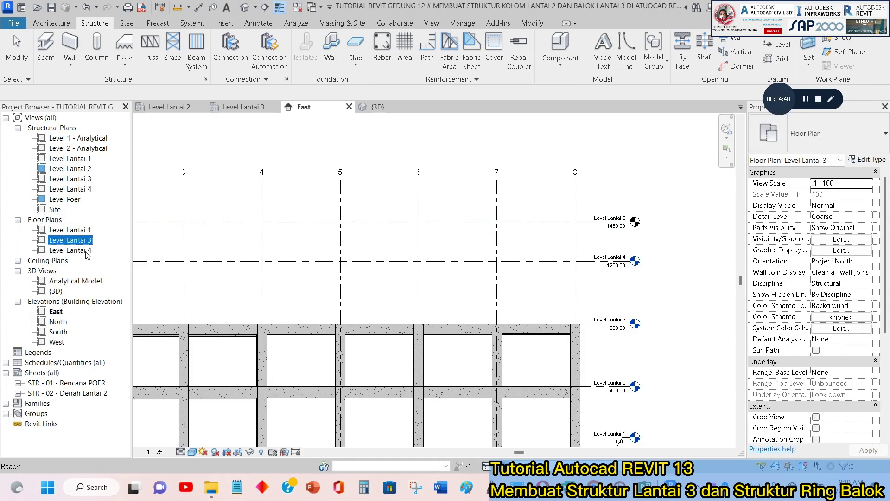
{"action": "left_click", "coordinate": [87, 252]}
{"action": "left_click", "coordinate": [78, 230]}
{"action": "left_click", "coordinate": [77, 240]}
{"action": "left_click", "coordinate": [76, 250]}
{"action": "left_click", "coordinate": [78, 230]}
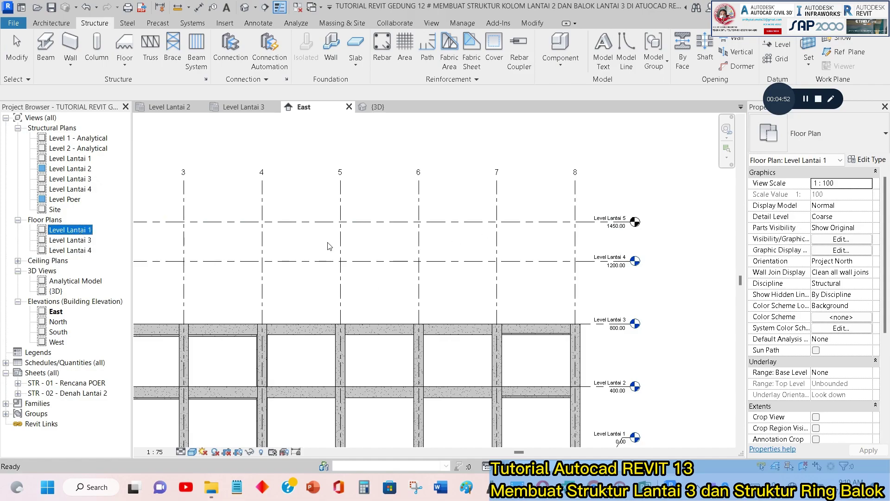
Create a new structural plan view for Level Lantai 5, without duplicating existing views.
{"action": "scroll", "coordinate": [483, 235], "scroll_direction": "down", "scroll_amount": 4}
{"action": "scroll", "coordinate": [588, 226], "scroll_direction": "up", "scroll_amount": 5}
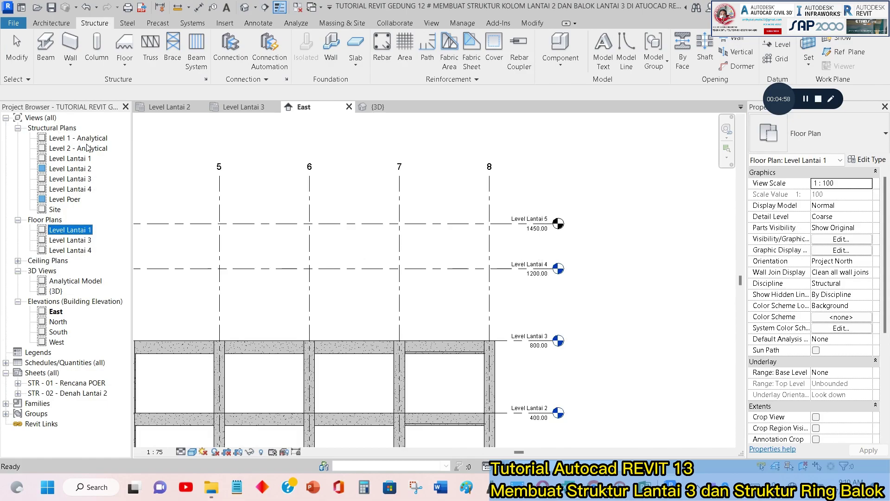
{"action": "left_click", "coordinate": [450, 250]}
{"action": "middle_click_drag", "start_coordinate": [447, 255], "coordinate": [528, 235]}
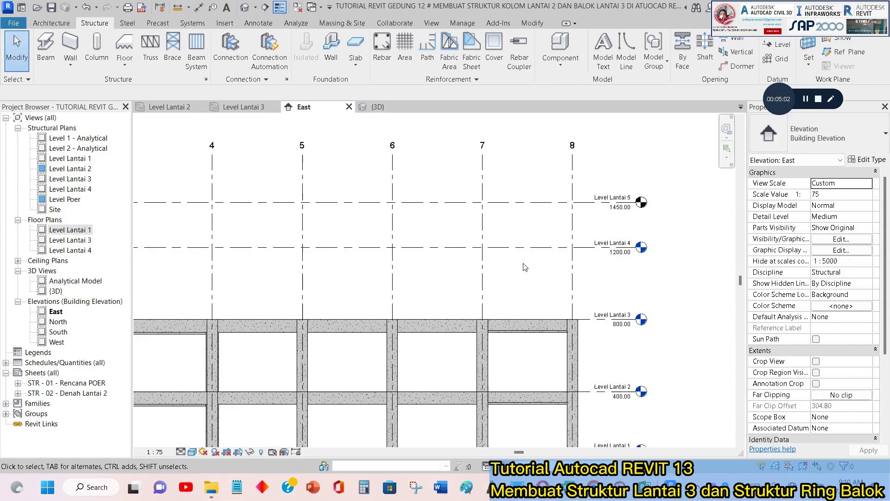
{"action": "middle_click_drag", "start_coordinate": [460, 213], "coordinate": [485, 228]}
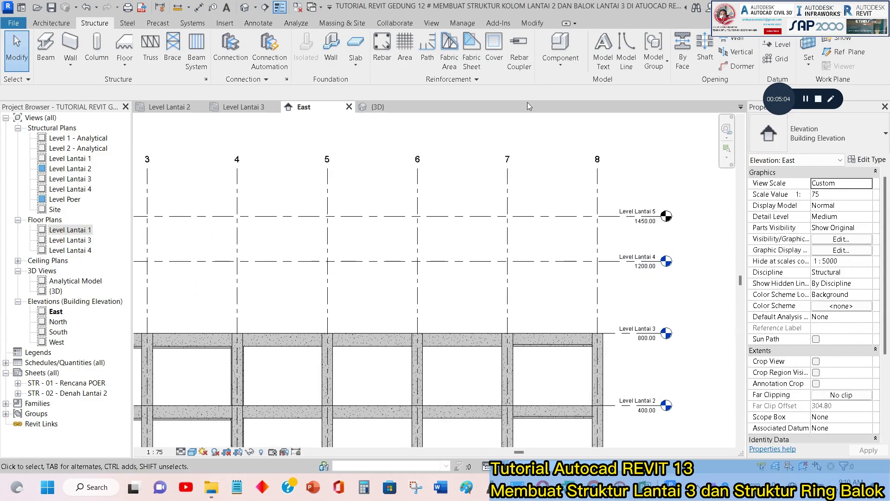
{"action": "left_click", "coordinate": [435, 24]}
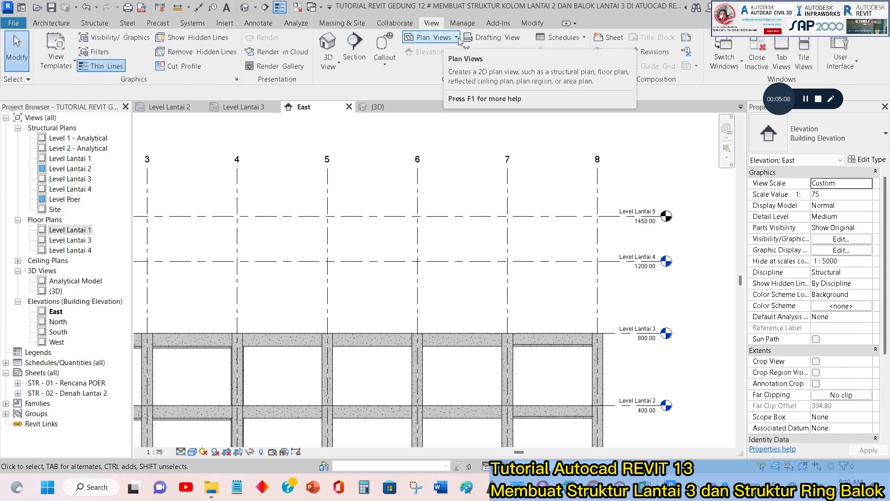
{"action": "mouse_move", "coordinate": [446, 14]}
{"action": "left_mouse_down"}
{"action": "mouse_move", "coordinate": [428, 13]}
{"action": "mouse_move", "coordinate": [416, 25]}
{"action": "mouse_move", "coordinate": [458, 30]}
{"action": "mouse_move", "coordinate": [414, 52]}
{"action": "mouse_move", "coordinate": [464, 50]}
{"action": "mouse_move", "coordinate": [459, 37]}
{"action": "left_mouse_up"}
{"action": "left_click", "coordinate": [41, 89]}
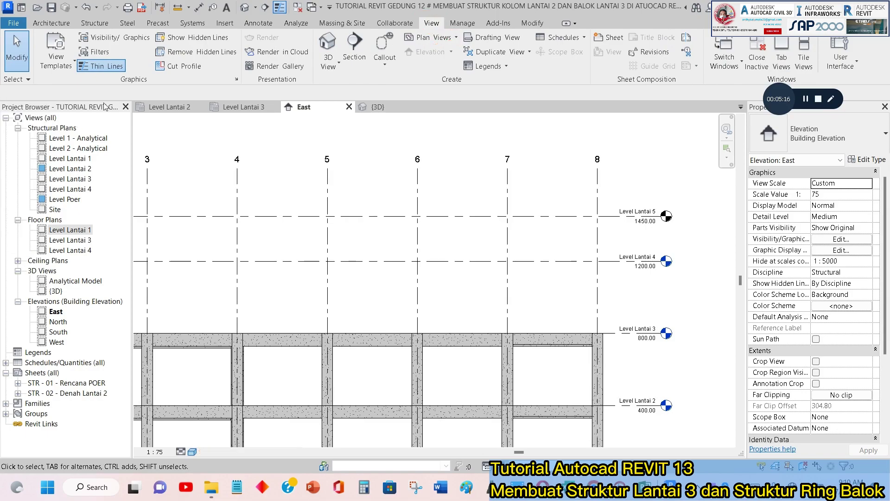
{"action": "left_click", "coordinate": [454, 39]}
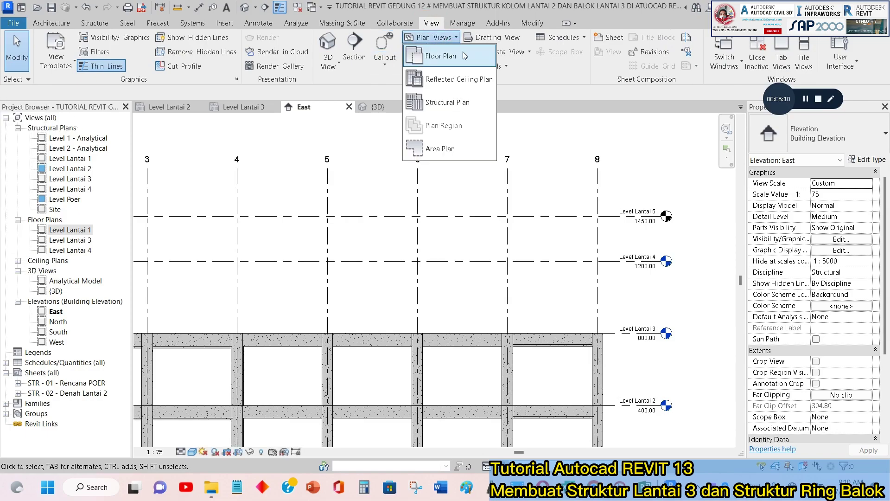
{"action": "left_click", "coordinate": [466, 103]}
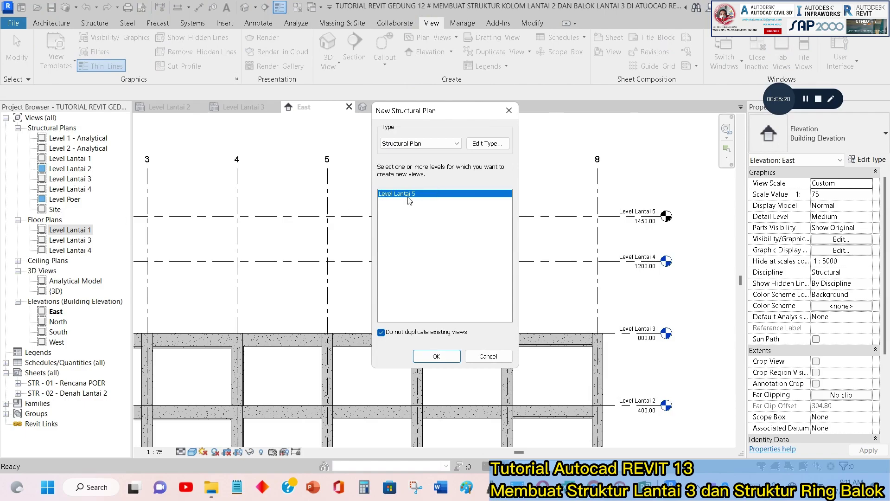
{"action": "left_click", "coordinate": [430, 356]}
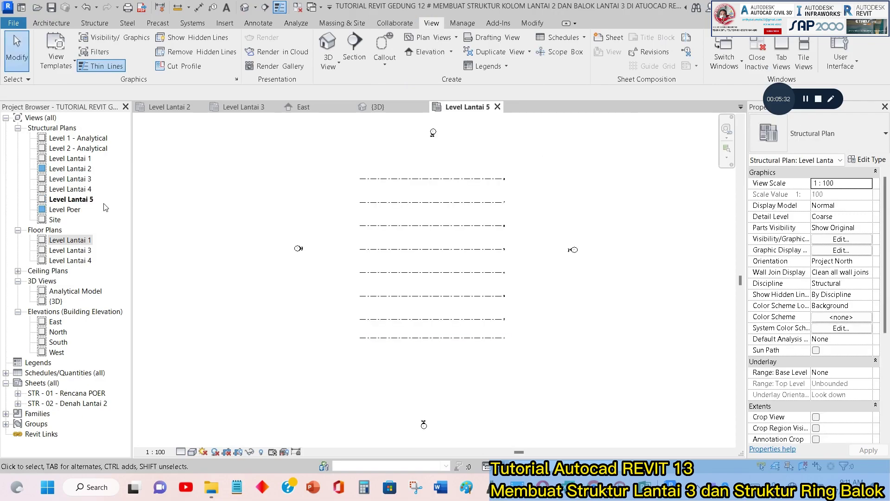
Return to the East elevation and compare its level markers with the structural and floor plan views in the project browser.
{"action": "left_click", "coordinate": [78, 201]}
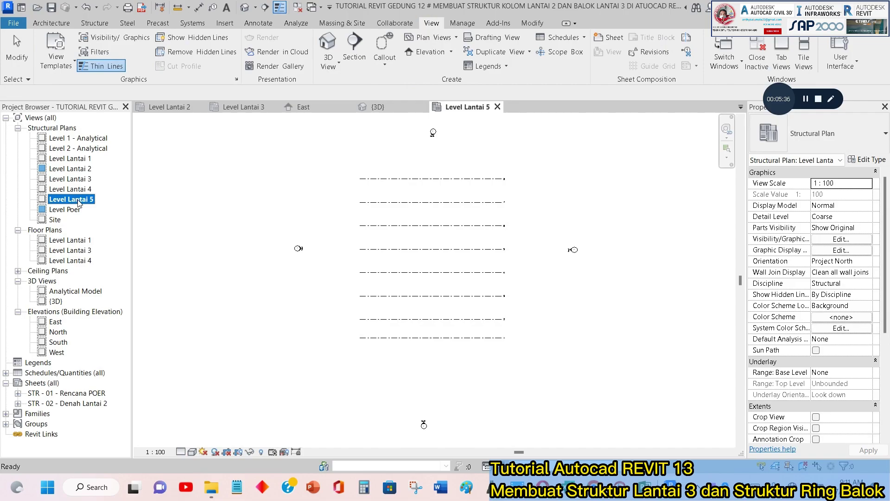
{"action": "left_click", "coordinate": [299, 107]}
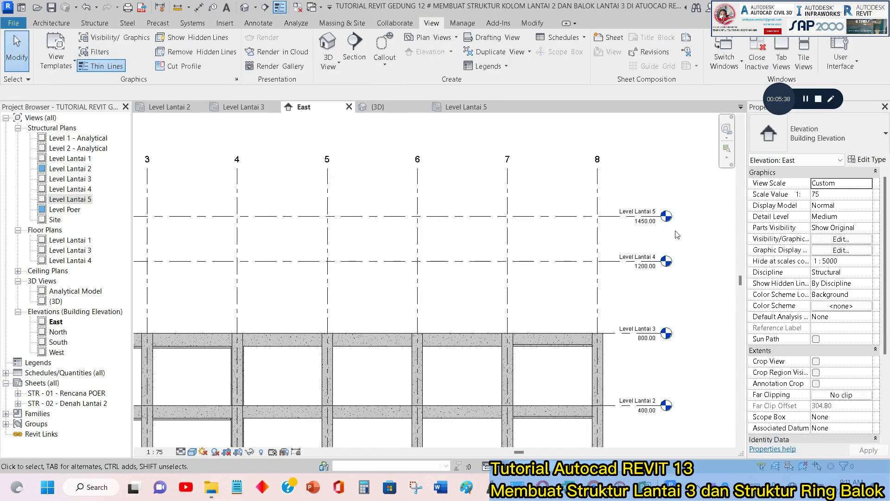
{"action": "scroll", "coordinate": [673, 225], "scroll_direction": "up", "scroll_amount": 2}
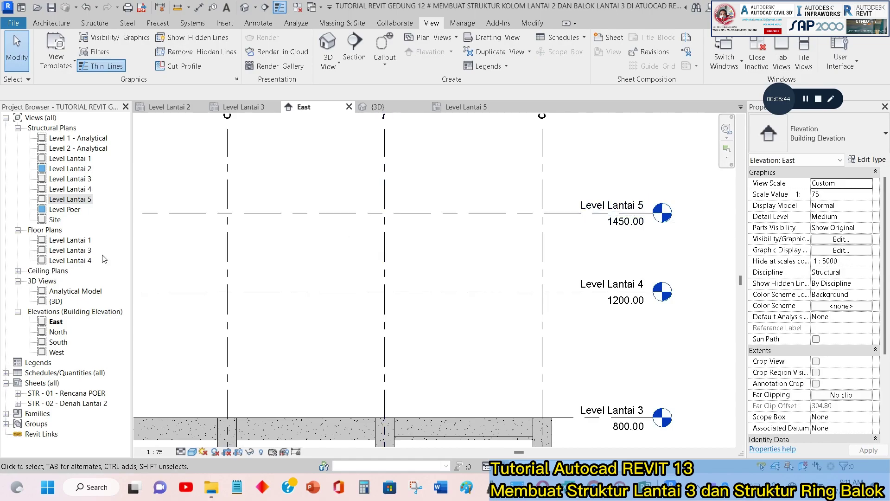
{"action": "left_click", "coordinate": [73, 241]}
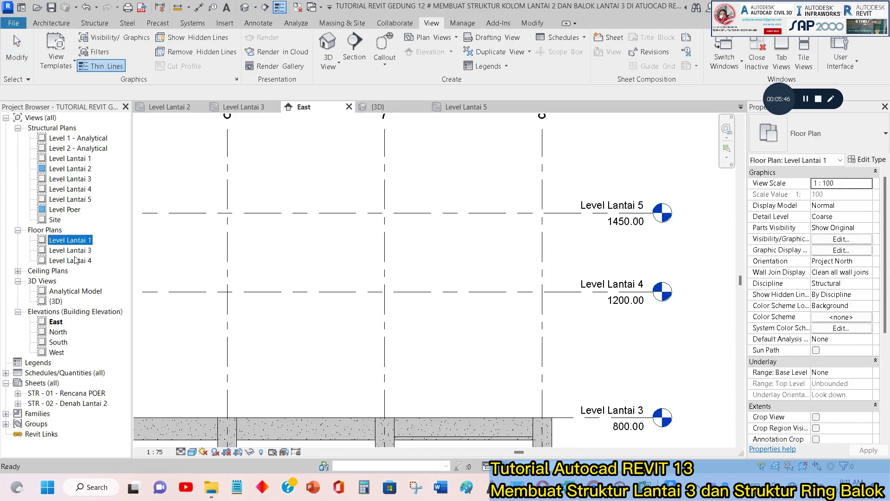
{"action": "scroll", "coordinate": [425, 232], "scroll_direction": "down", "scroll_amount": 3}
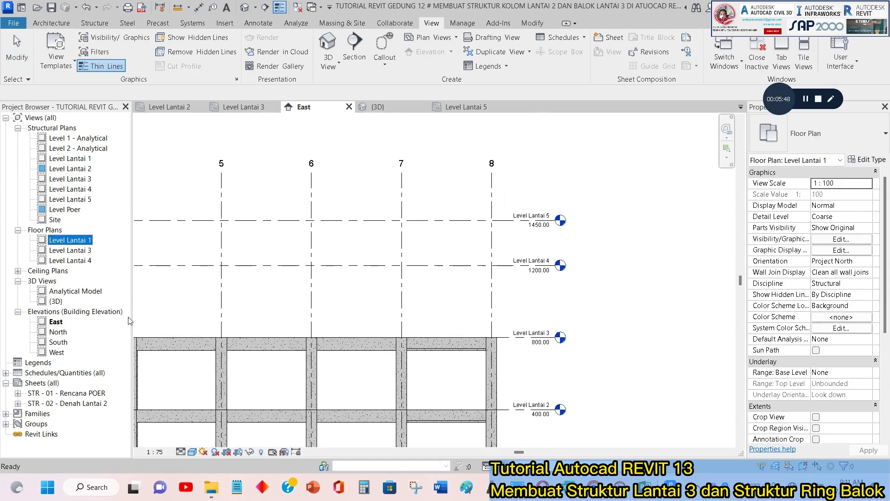
Create new floor plan views for Level Lantai 2, Level Lantai 5 and Level Poer, without duplicating existing views.
{"action": "left_click", "coordinate": [81, 260]}
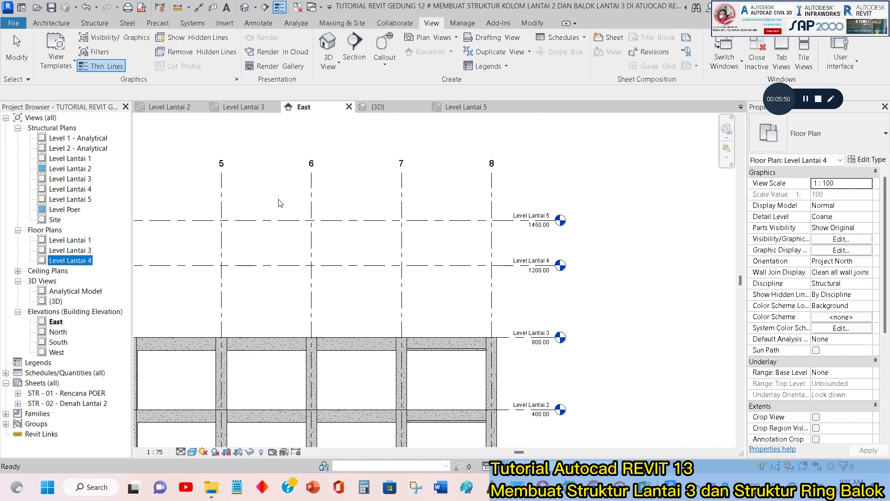
{"action": "left_click", "coordinate": [434, 38]}
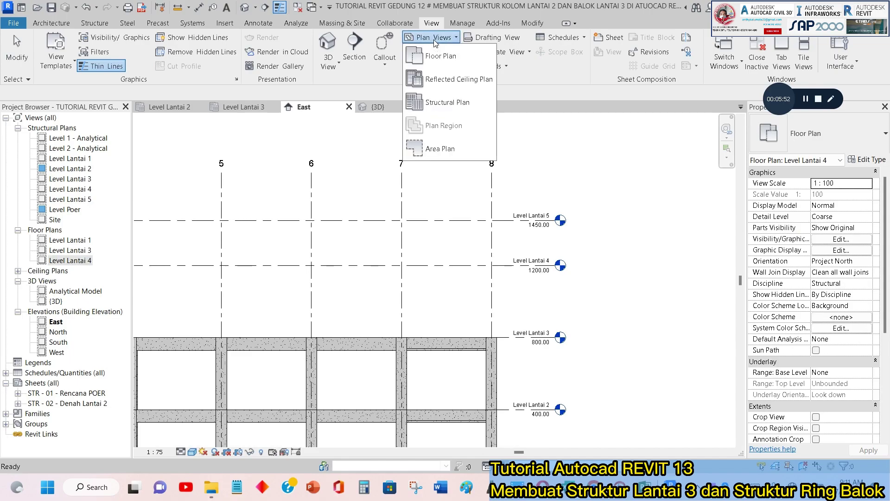
{"action": "left_click", "coordinate": [445, 57]}
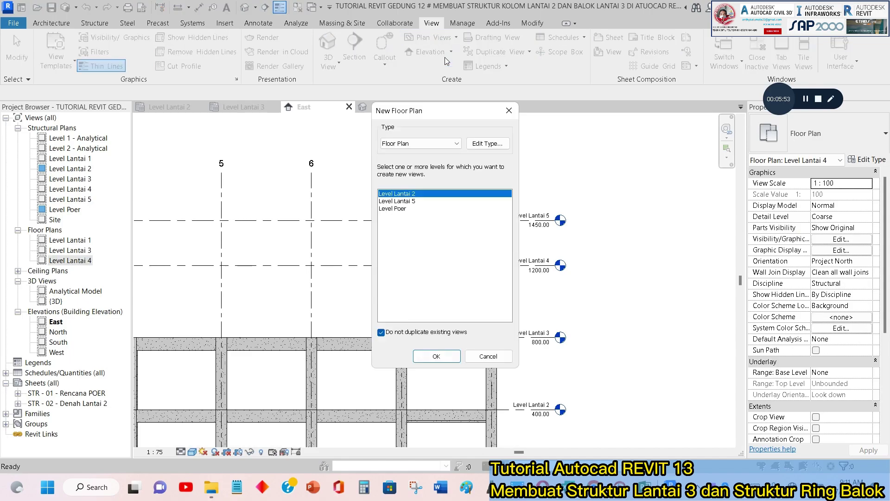
{"action": "left_click", "coordinate": [397, 211], "text": "shift"}
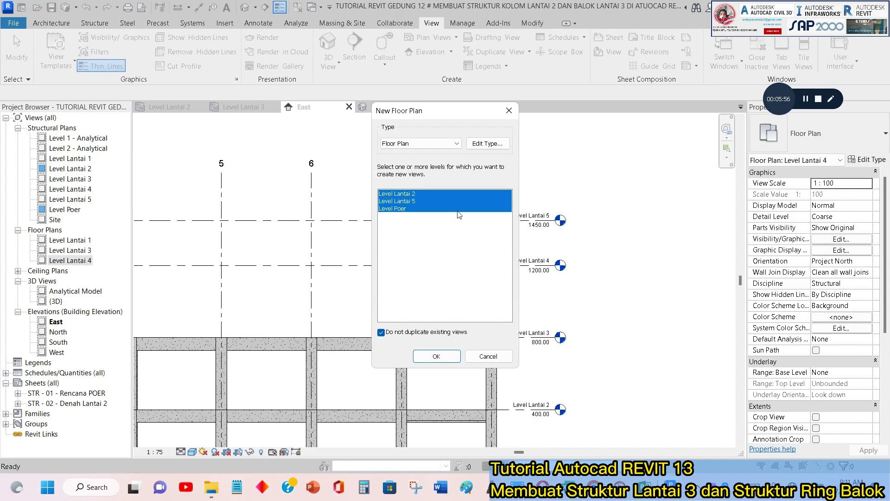
{"action": "left_click", "coordinate": [436, 357]}
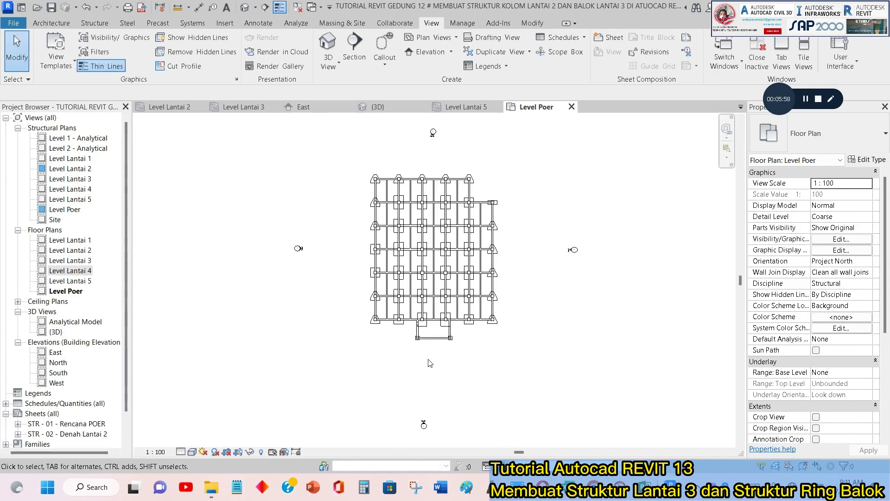
Examine the new Level Poer floor plan, and close it to return to the East elevation.
{"action": "scroll", "coordinate": [444, 209], "scroll_direction": "up", "scroll_amount": 4}
{"action": "scroll", "coordinate": [538, 254], "scroll_direction": "down", "scroll_amount": 2}
{"action": "middle_click_drag", "start_coordinate": [538, 255], "coordinate": [559, 225]}
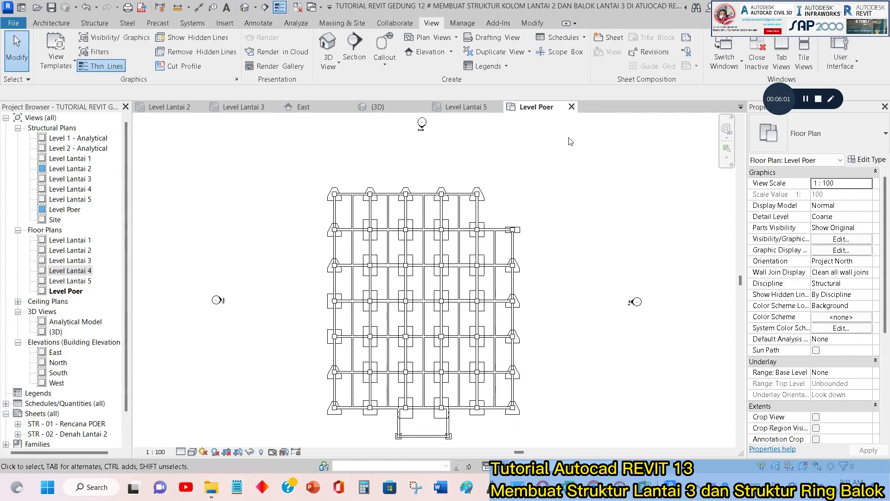
{"action": "left_click", "coordinate": [572, 107]}
{"action": "scroll", "coordinate": [548, 217], "scroll_direction": "up", "scroll_amount": 3}
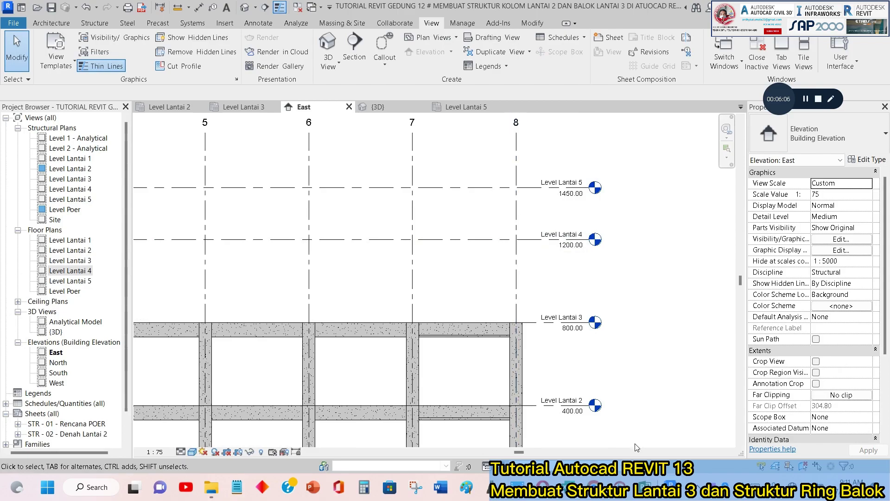
Switch to BricsCAD and examine the building section's level heights, upper-floor structure and roof supports.
{"action": "key", "text": "alt+Tab"}
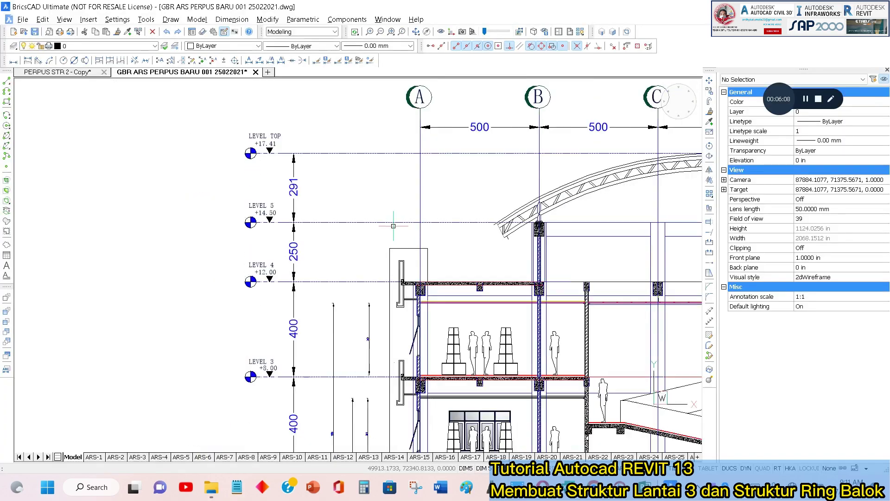
{"action": "scroll", "coordinate": [276, 211], "scroll_direction": "up", "scroll_amount": 2}
{"action": "scroll", "coordinate": [250, 214], "scroll_direction": "down", "scroll_amount": 3}
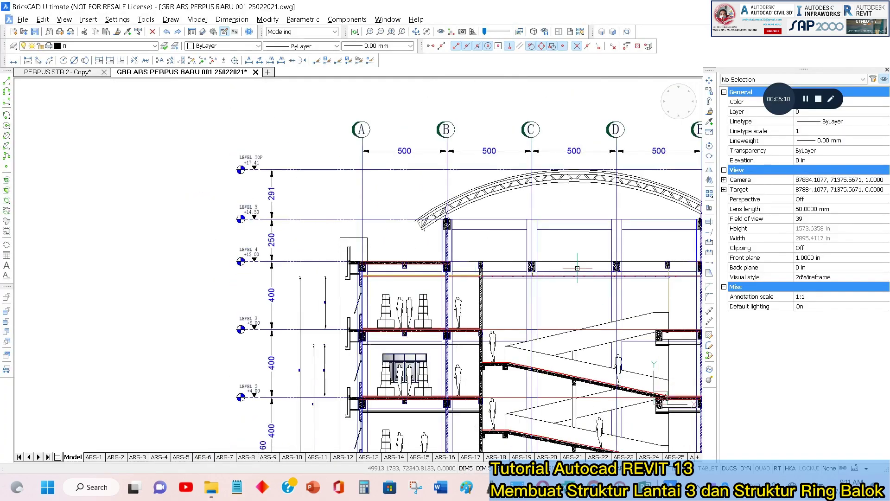
{"action": "scroll", "coordinate": [256, 210], "scroll_direction": "up", "scroll_amount": 1}
{"action": "scroll", "coordinate": [378, 266], "scroll_direction": "down", "scroll_amount": 4}
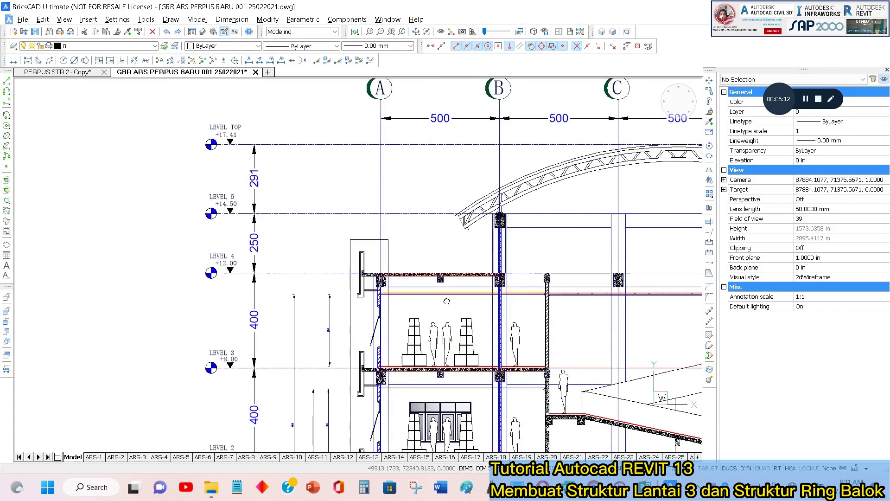
{"action": "scroll", "coordinate": [441, 225], "scroll_direction": "up", "scroll_amount": 1}
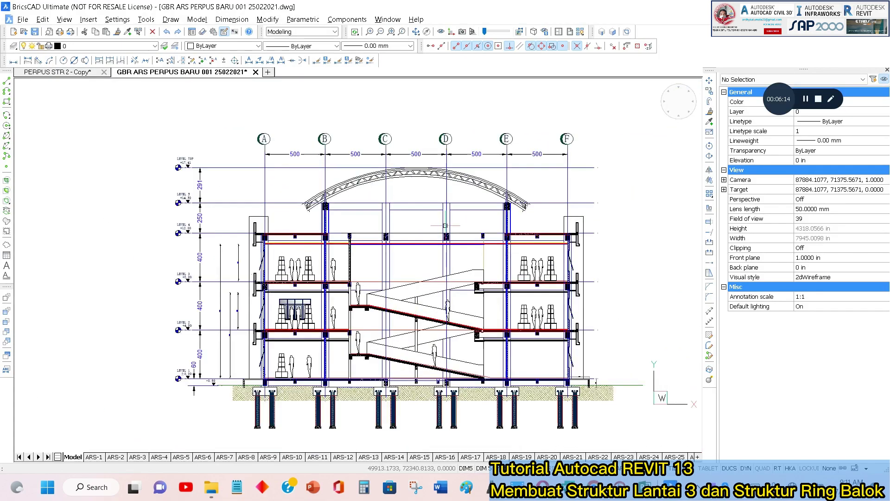
Switch back to Revit and check the level markers against the modelled columns and beams in the East elevation.
{"action": "key", "text": "alt+Tab"}
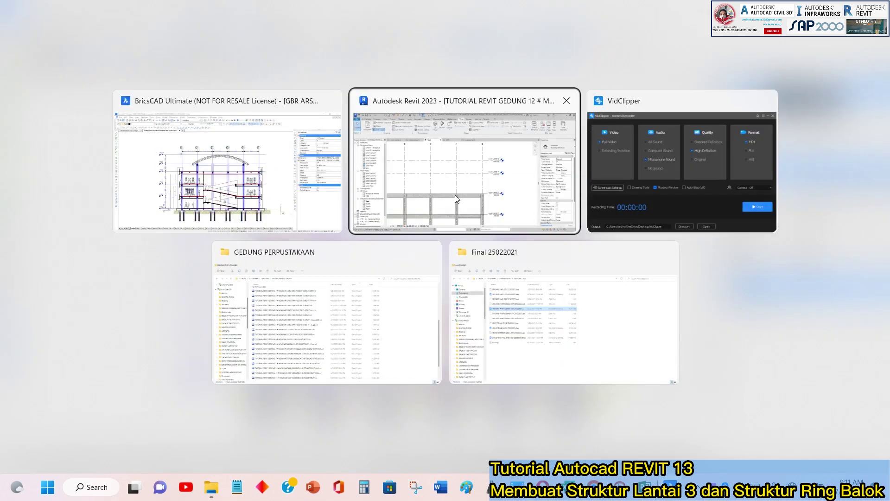
{"action": "left_click", "coordinate": [455, 195]}
{"action": "scroll", "coordinate": [447, 265], "scroll_direction": "down", "scroll_amount": 5}
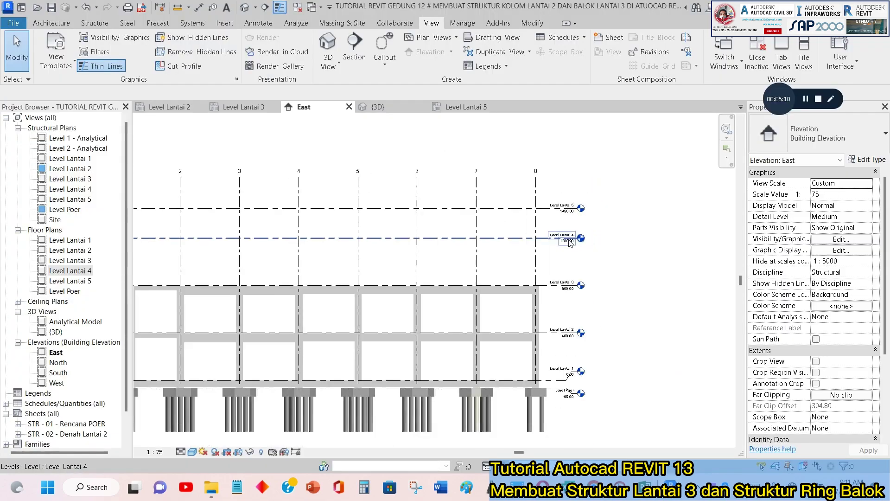
{"action": "scroll", "coordinate": [568, 259], "scroll_direction": "up", "scroll_amount": 3}
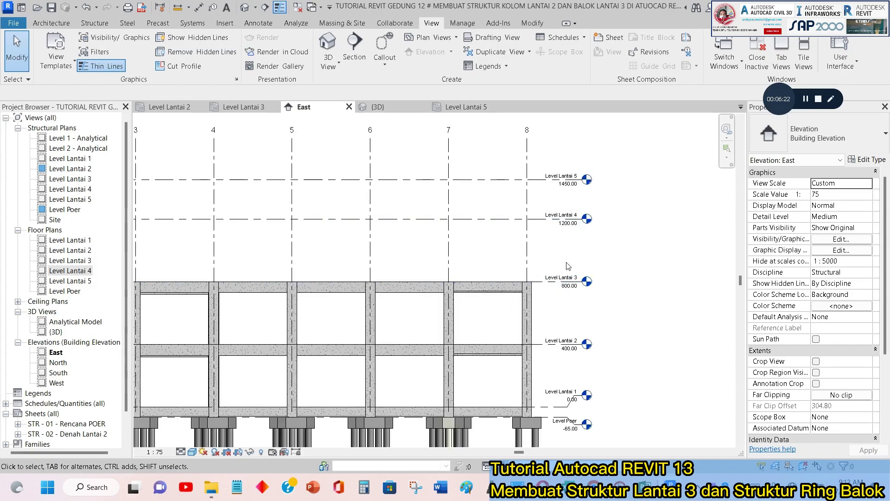
{"action": "middle_click_drag", "start_coordinate": [550, 252], "coordinate": [586, 243]}
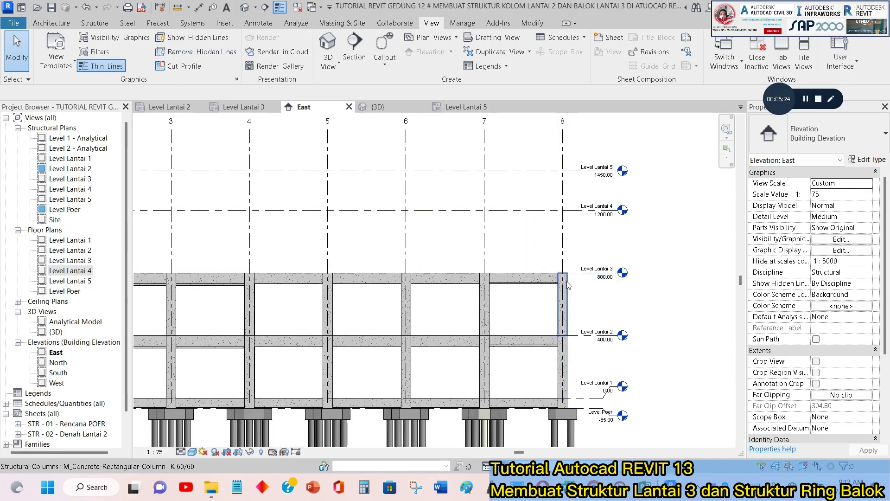
{"action": "left_click", "coordinate": [575, 171]}
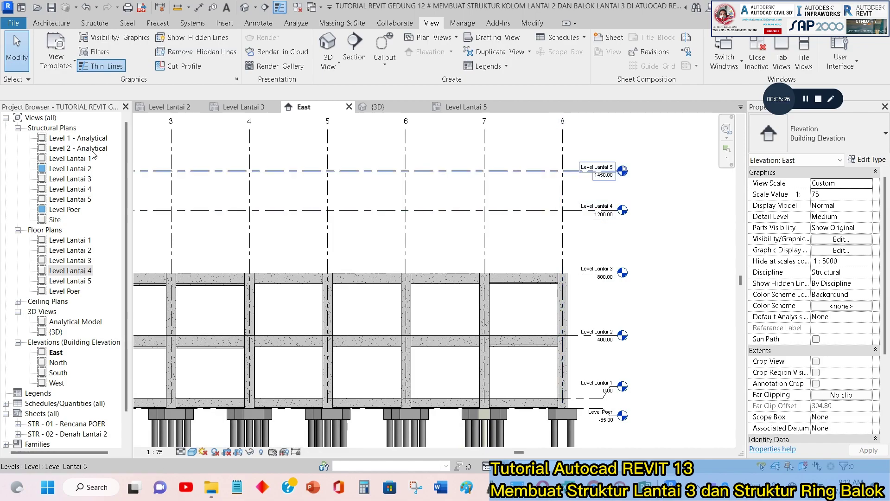
Open the Level Lantai 4 structural plan and bring its grid into view.
{"action": "left_click", "coordinate": [70, 131]}
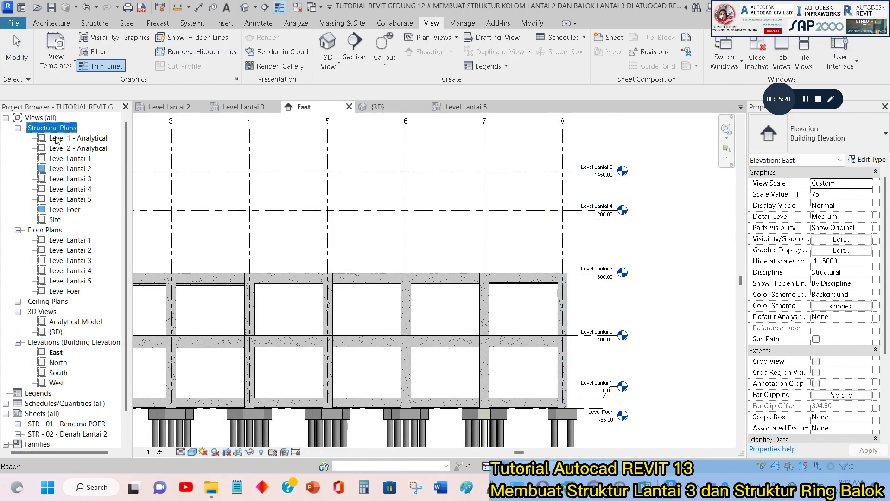
{"action": "double_click", "coordinate": [70, 189]}
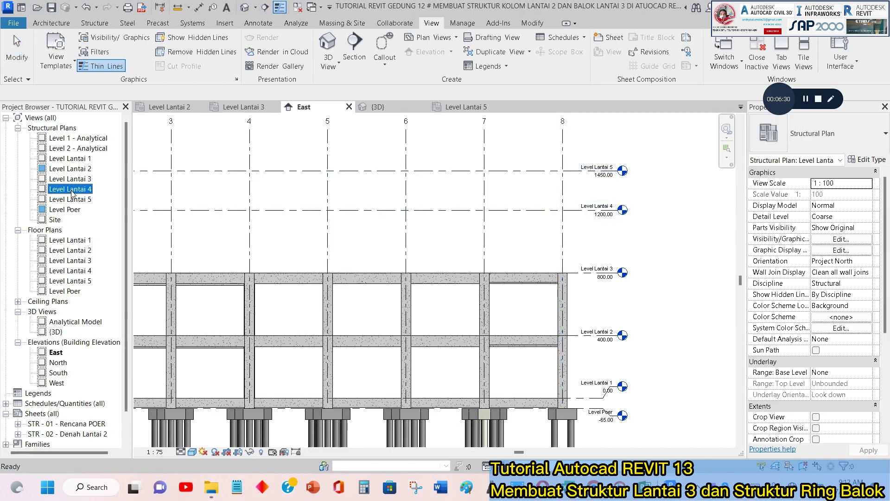
{"action": "scroll", "coordinate": [510, 218], "scroll_direction": "up", "scroll_amount": 5}
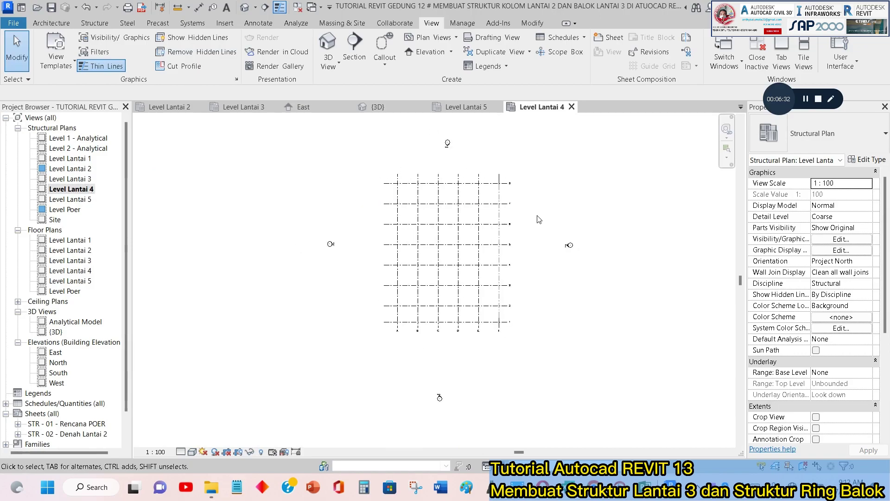
{"action": "scroll", "coordinate": [422, 195], "scroll_direction": "down", "scroll_amount": 2}
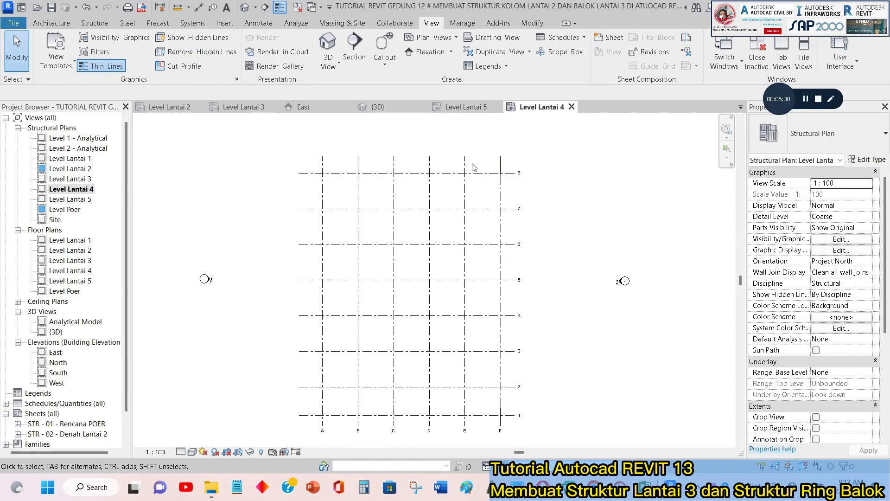
Switch to BricsCAD and look through the architectural drawings for the group of first- to third-floor plans.
{"action": "key", "text": "alt+Tab"}
{"action": "key", "text": "alt+Tab"}
{"action": "key", "text": "alt+Tab"}
{"action": "key", "text": "alt+Tab"}
{"action": "key", "text": "alt+Tab"}
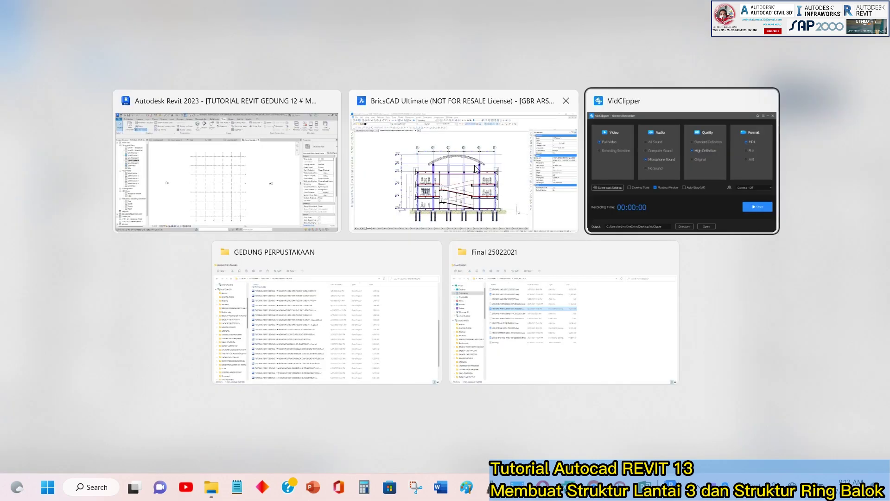
{"action": "key", "text": "alt+Tab"}
{"action": "key", "text": "alt+Tab"}
{"action": "key", "text": "alt+Tab"}
{"action": "key", "text": "alt+Tab"}
{"action": "key", "text": "alt+Tab"}
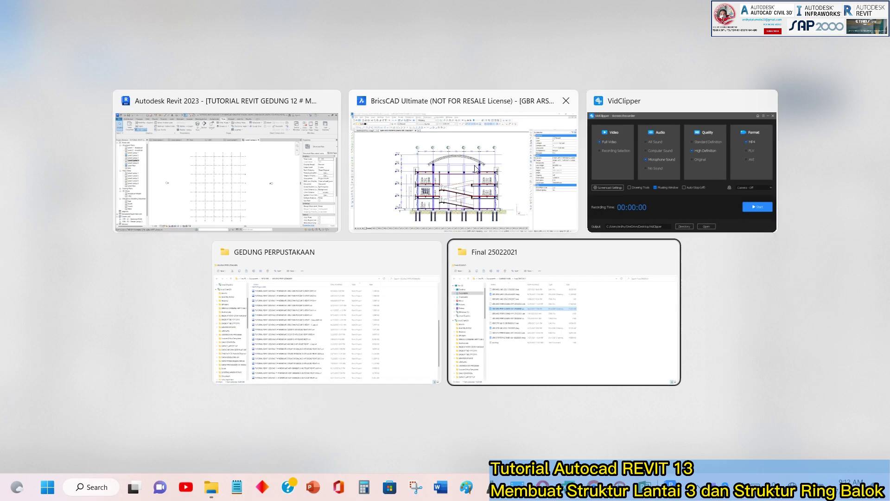
{"action": "key", "text": "alt+Tab"}
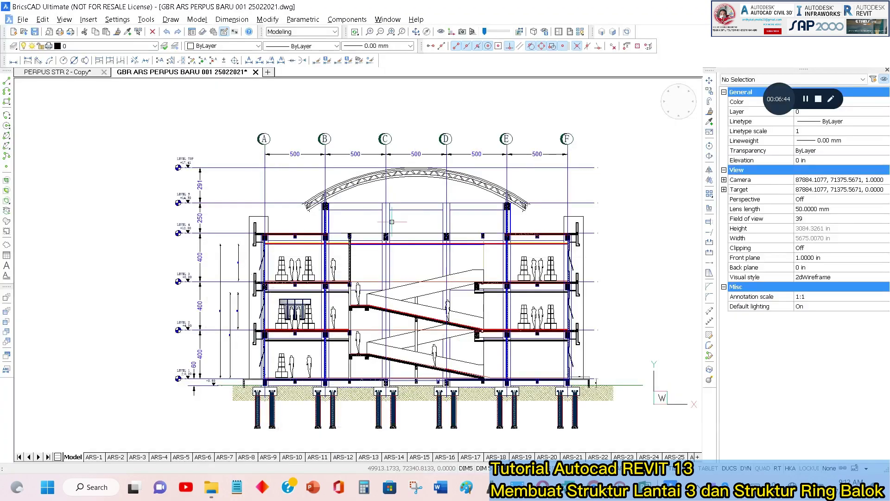
{"action": "scroll", "coordinate": [365, 216], "scroll_direction": "down", "scroll_amount": 5}
{"action": "scroll", "coordinate": [476, 235], "scroll_direction": "down", "scroll_amount": 3}
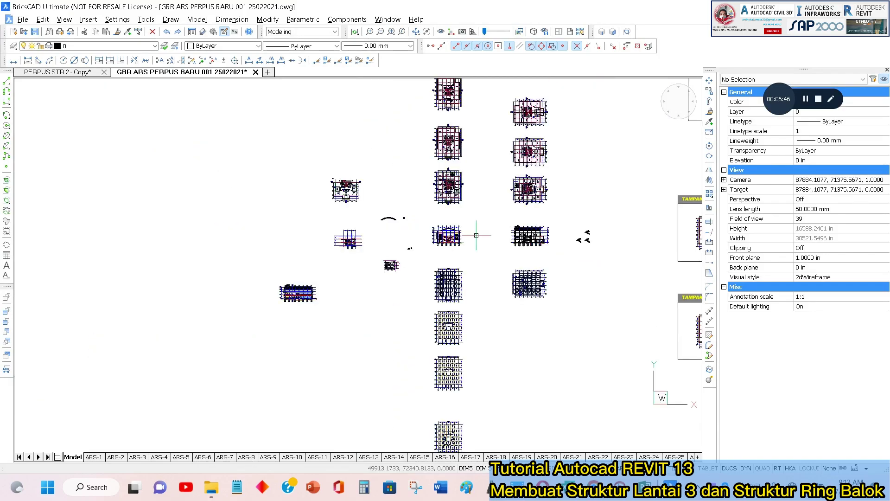
{"action": "scroll", "coordinate": [466, 136], "scroll_direction": "up", "scroll_amount": 6}
{"action": "scroll", "coordinate": [381, 166], "scroll_direction": "up", "scroll_amount": 6}
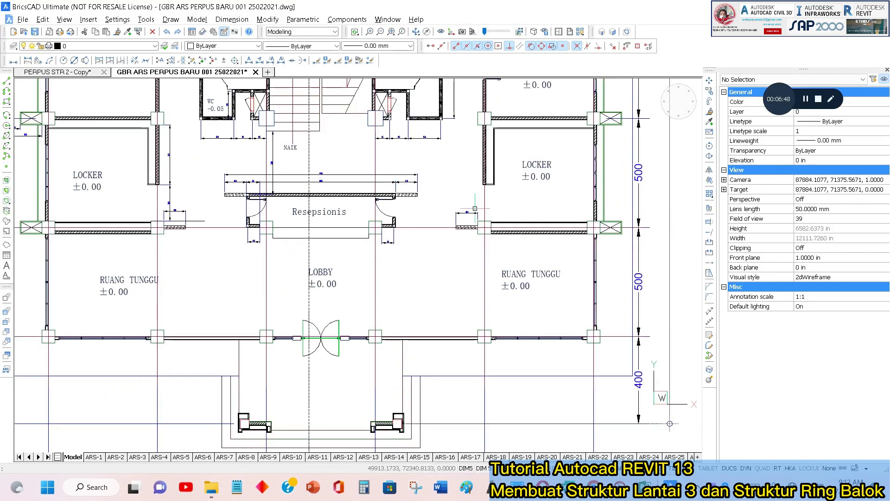
{"action": "scroll", "coordinate": [514, 294], "scroll_direction": "down", "scroll_amount": 6}
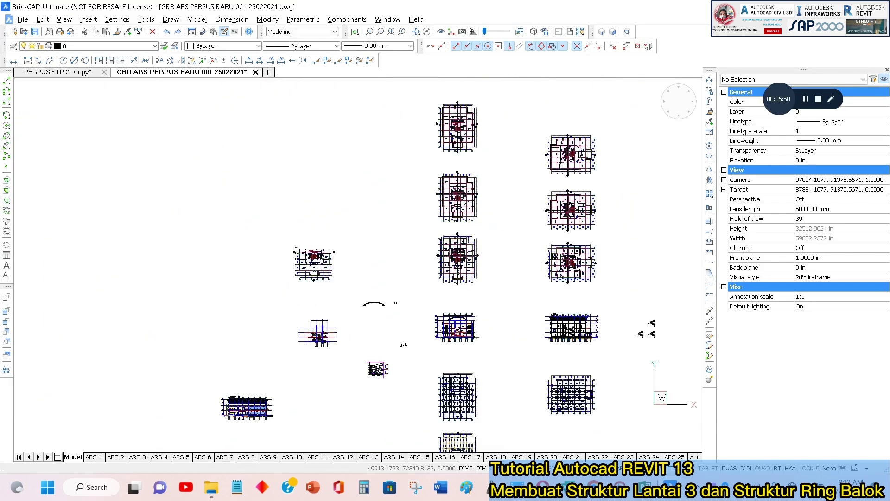
{"action": "scroll", "coordinate": [506, 185], "scroll_direction": "up", "scroll_amount": 6}
{"action": "scroll", "coordinate": [434, 260], "scroll_direction": "down", "scroll_amount": 6}
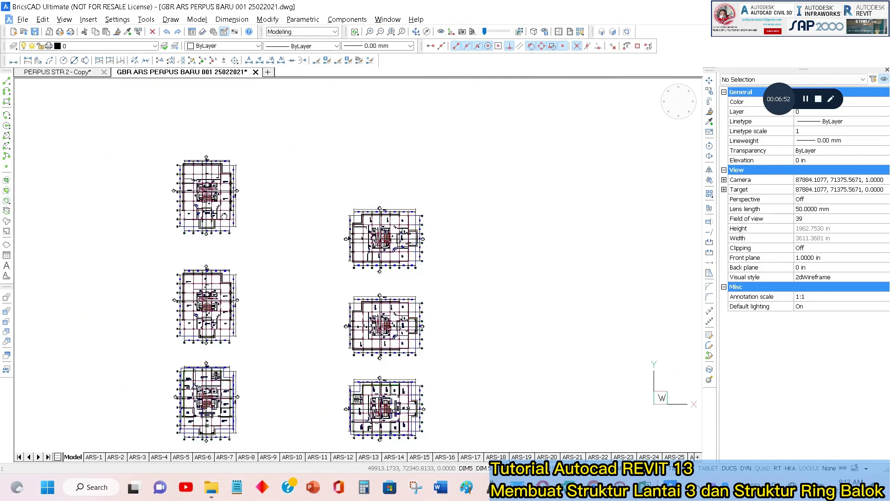
{"action": "scroll", "coordinate": [326, 300], "scroll_direction": "down", "scroll_amount": 5}
{"action": "middle_click_drag", "start_coordinate": [521, 330], "coordinate": [298, 196]}
{"action": "middle_click_drag", "start_coordinate": [445, 295], "coordinate": [422, 320]}
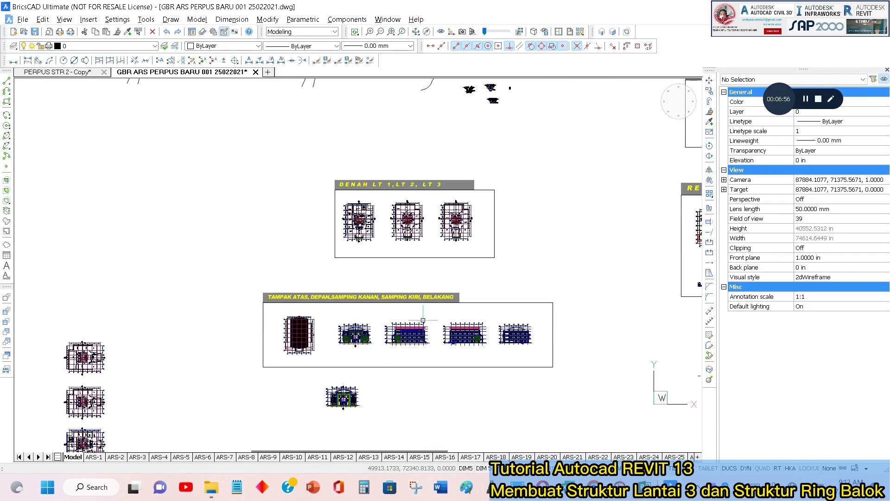
Examine the column and grid layout of the third-floor plan, and return to the Level Lantai 4 structural plan in Revit.
{"action": "scroll", "coordinate": [459, 214], "scroll_direction": "up", "scroll_amount": 5}
{"action": "scroll", "coordinate": [442, 339], "scroll_direction": "up", "scroll_amount": 3}
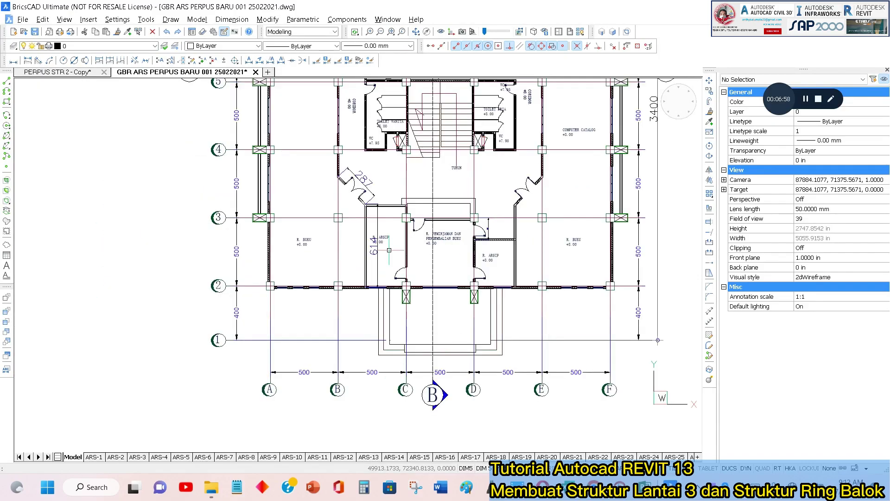
{"action": "scroll", "coordinate": [298, 243], "scroll_direction": "up", "scroll_amount": 3}
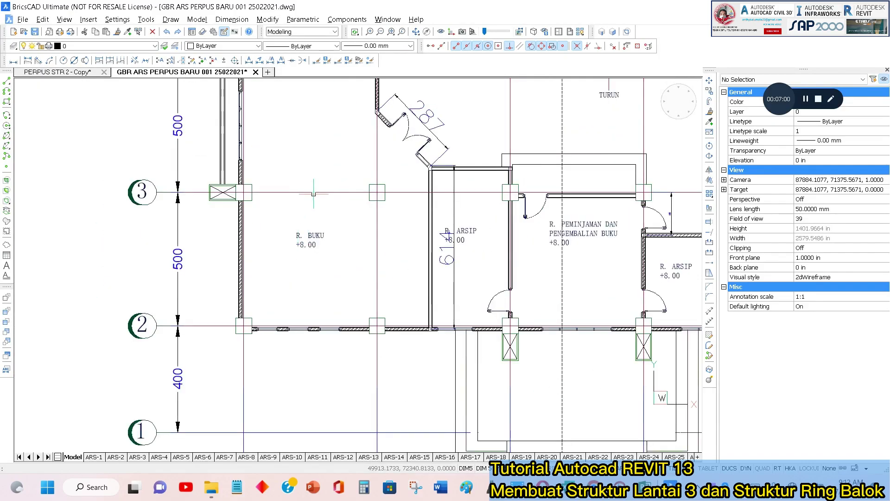
{"action": "scroll", "coordinate": [314, 194], "scroll_direction": "down", "scroll_amount": 3}
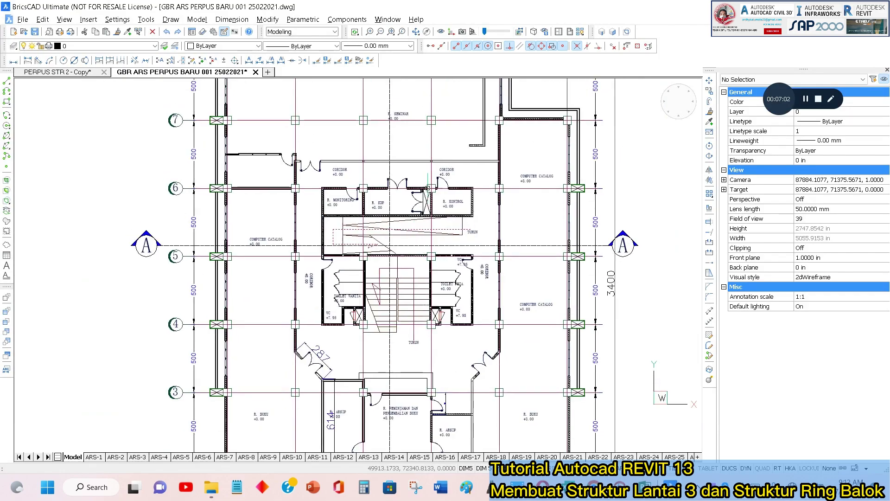
{"action": "middle_click_drag", "start_coordinate": [416, 103], "coordinate": [420, 166]}
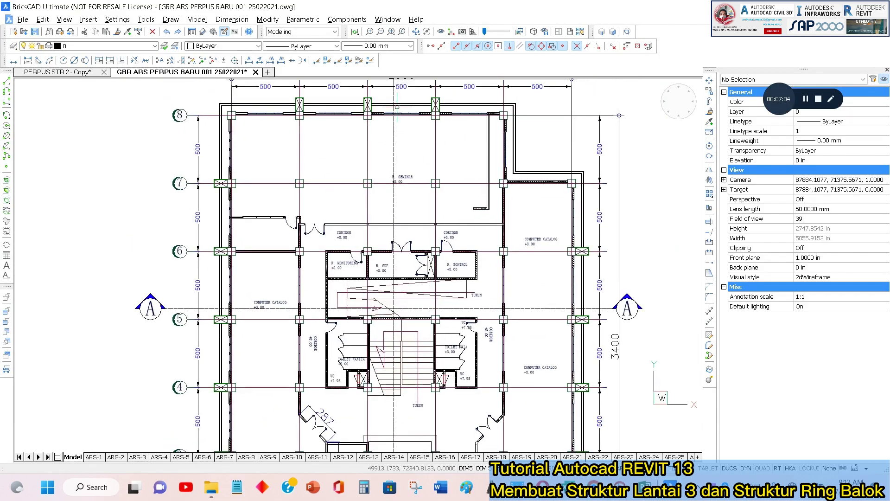
{"action": "scroll", "coordinate": [385, 181], "scroll_direction": "down", "scroll_amount": 2}
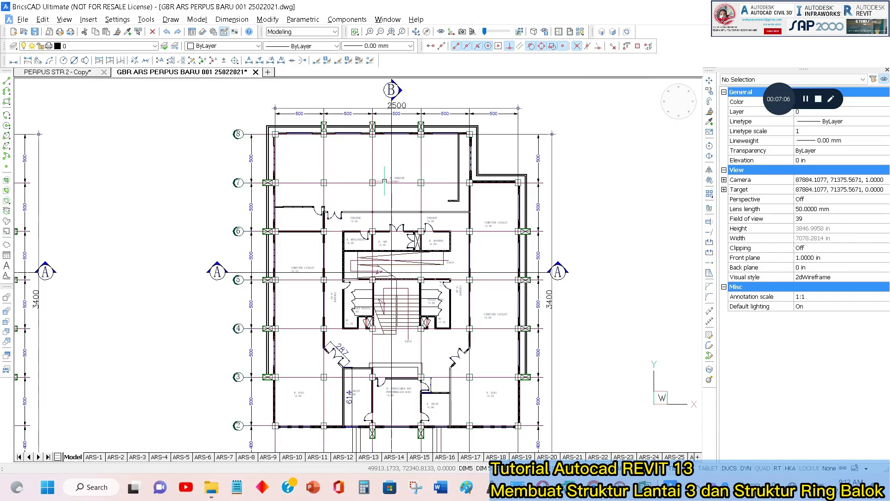
{"action": "key", "text": "alt+Tab"}
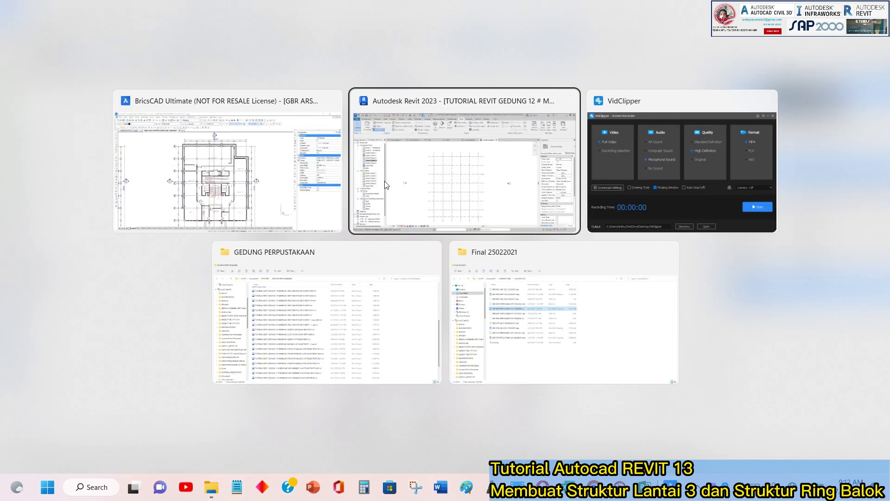
{"action": "left_click", "coordinate": [385, 185]}
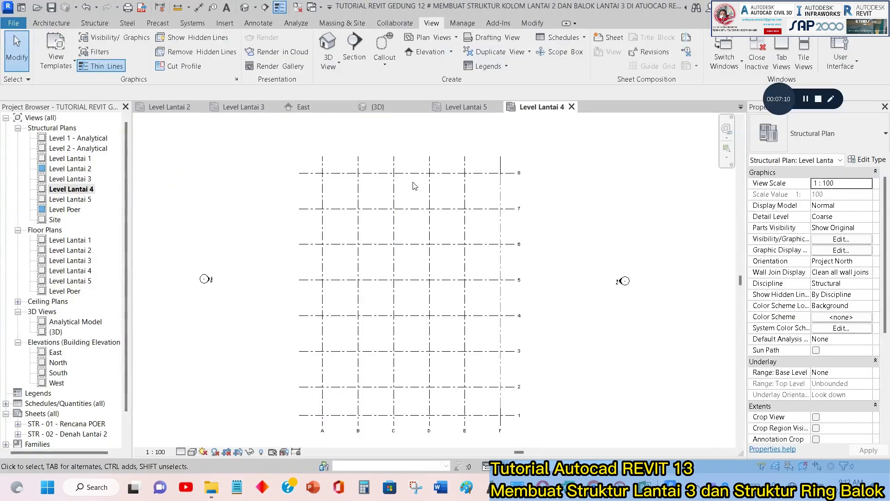
Open the Level Lantai 3 structural plan and examine its grid, beam and slab layout.
{"action": "scroll", "coordinate": [504, 156], "scroll_direction": "down", "scroll_amount": 1}
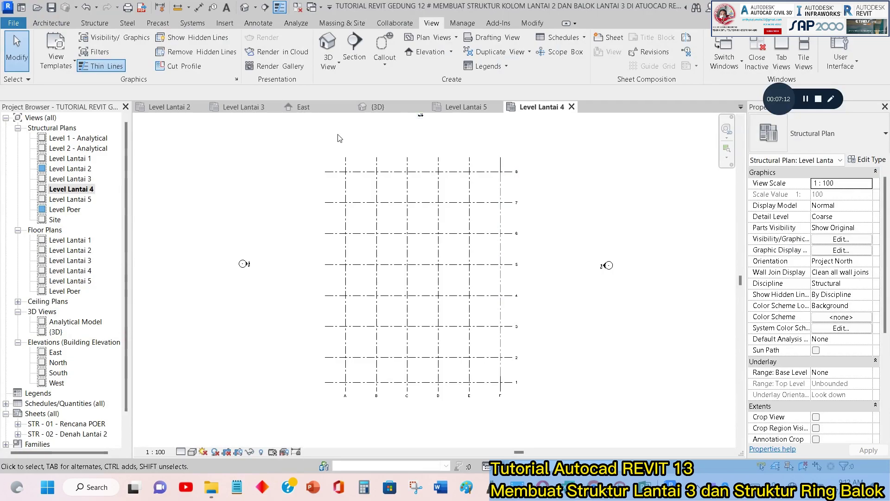
{"action": "left_click", "coordinate": [241, 109]}
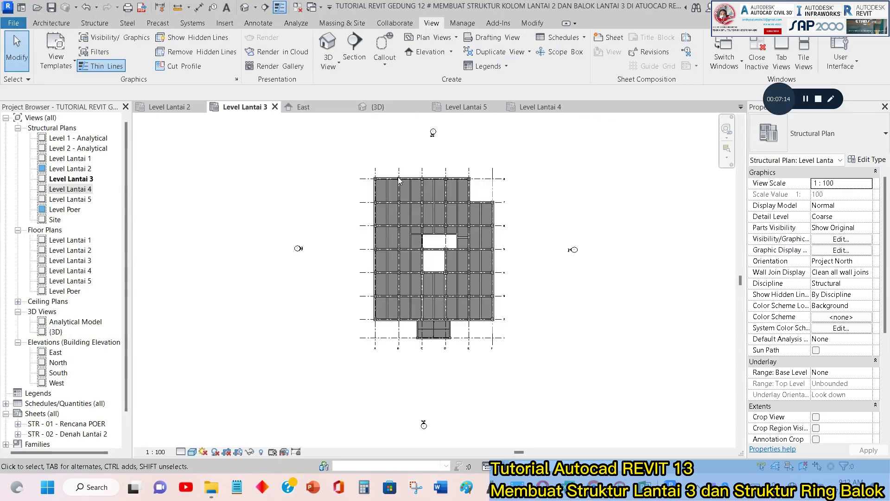
{"action": "scroll", "coordinate": [413, 199], "scroll_direction": "up", "scroll_amount": 2}
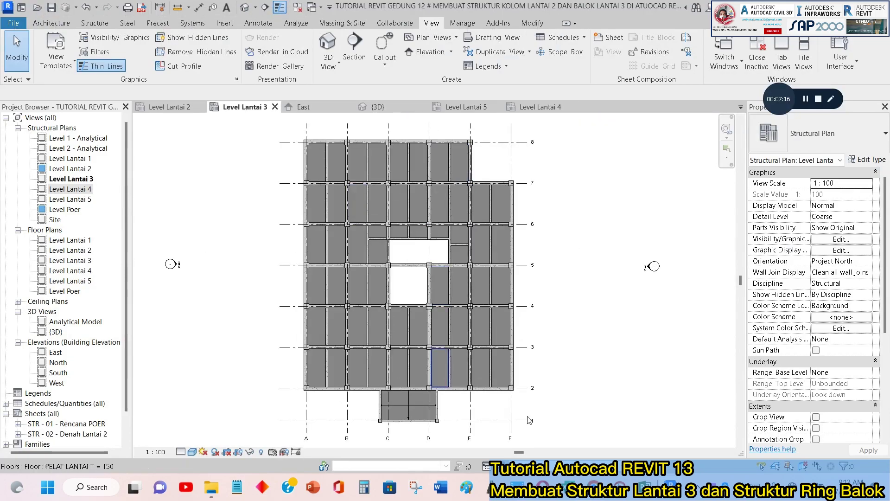
Switch to BricsCAD and examine the column and beam plans in the PERPUS STR 2 - Copy structural drawing.
{"action": "key", "text": "alt+Tab"}
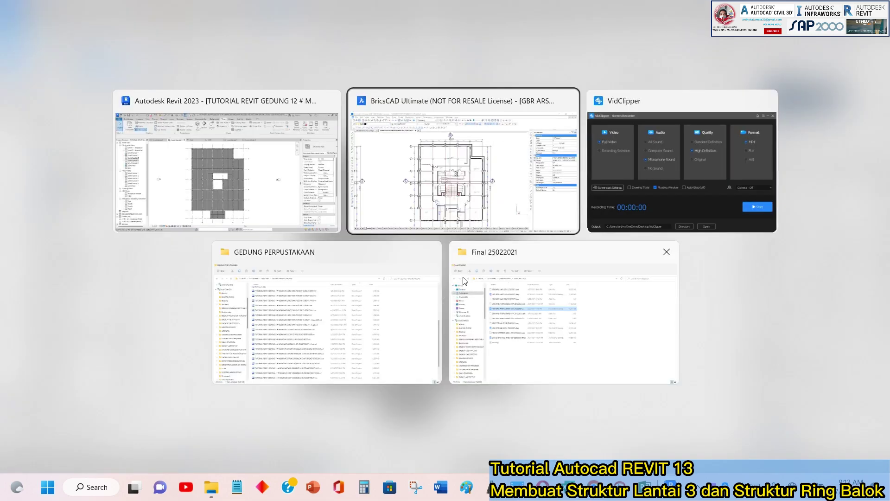
{"action": "scroll", "coordinate": [340, 283], "scroll_direction": "down", "scroll_amount": 5}
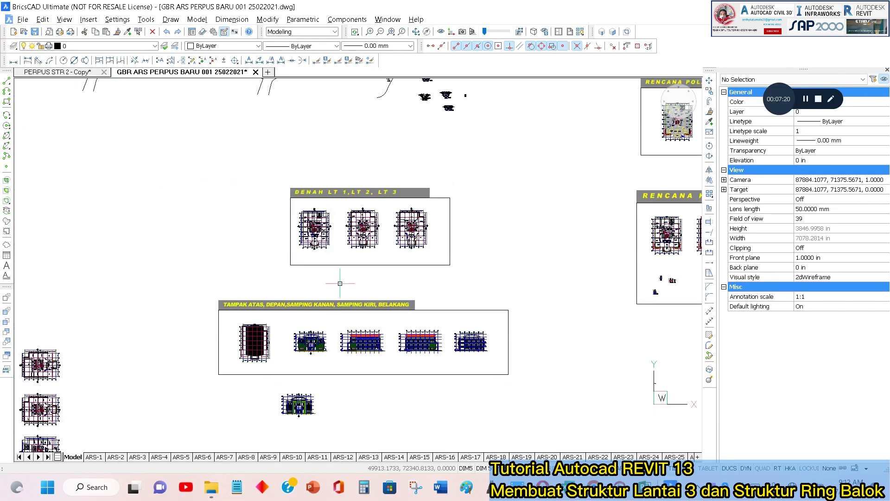
{"action": "middle_click_drag", "start_coordinate": [291, 342], "coordinate": [403, 291]}
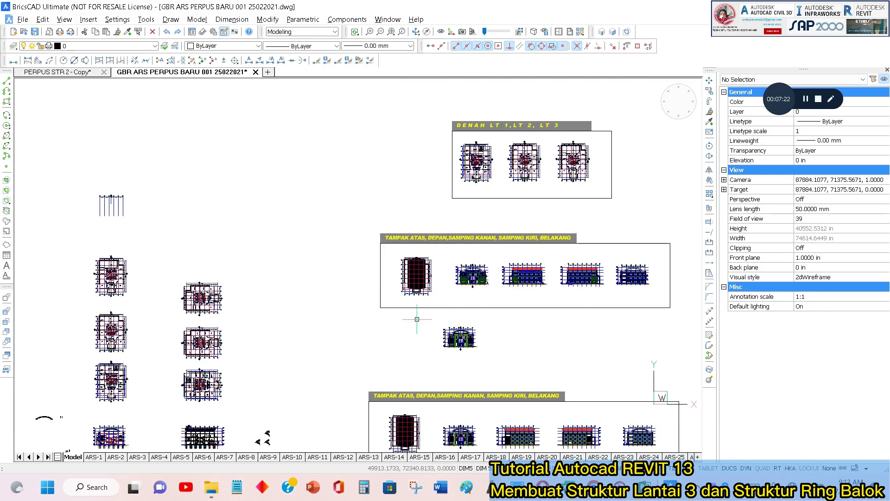
{"action": "scroll", "coordinate": [457, 213], "scroll_direction": "down", "scroll_amount": 5}
{"action": "left_click", "coordinate": [70, 72]}
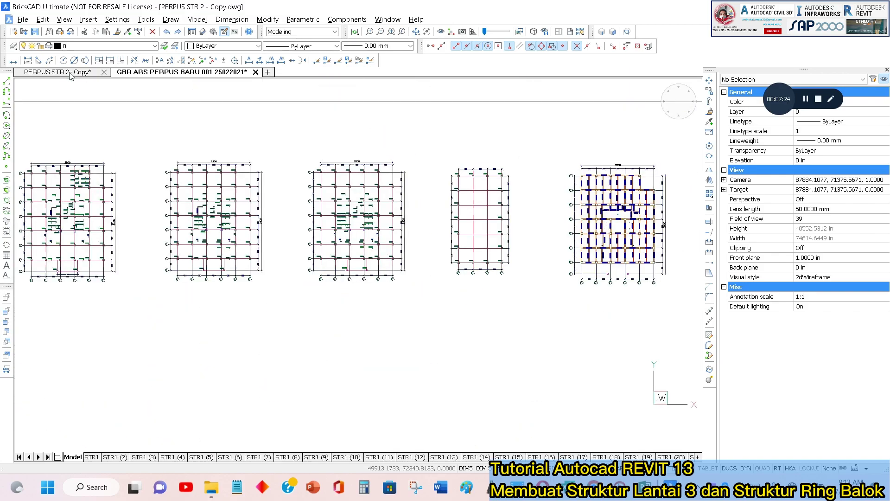
{"action": "scroll", "coordinate": [464, 217], "scroll_direction": "up", "scroll_amount": 5}
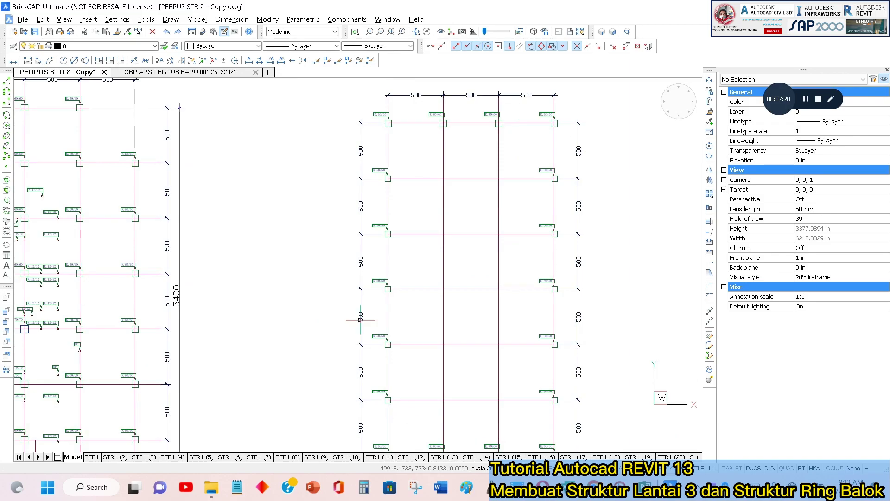
{"action": "scroll", "coordinate": [436, 165], "scroll_direction": "down", "scroll_amount": 5}
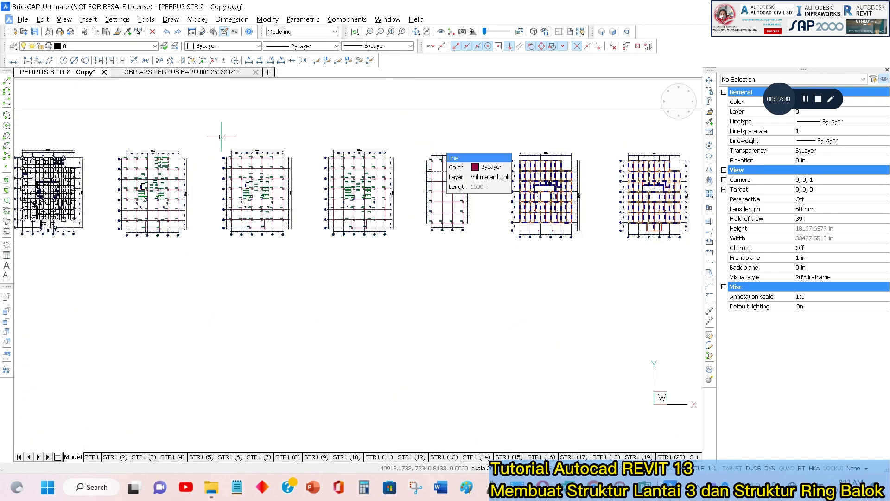
Return to Revit and inspect the entrance canopy structure from the side and from above in the 3D view.
{"action": "key", "text": "alt+Tab"}
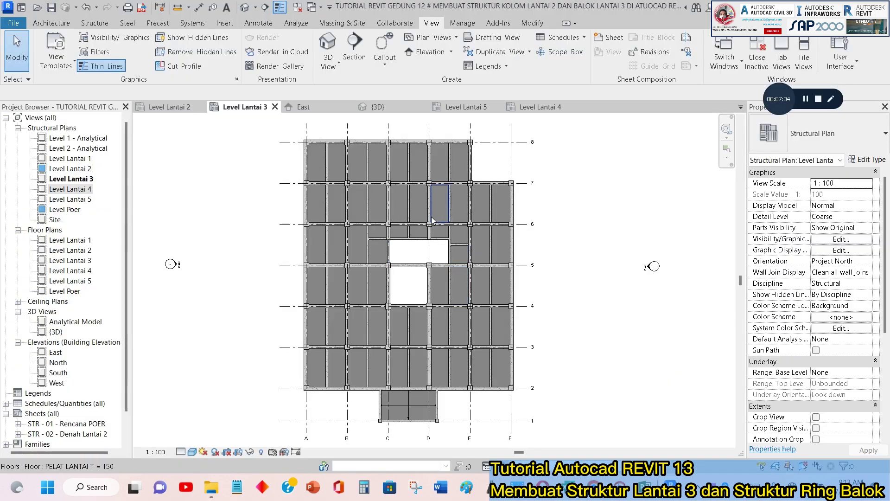
{"action": "left_click", "coordinate": [388, 109]}
{"action": "middle_click_drag", "start_coordinate": [456, 289], "coordinate": [581, 232], "text": "shift"}
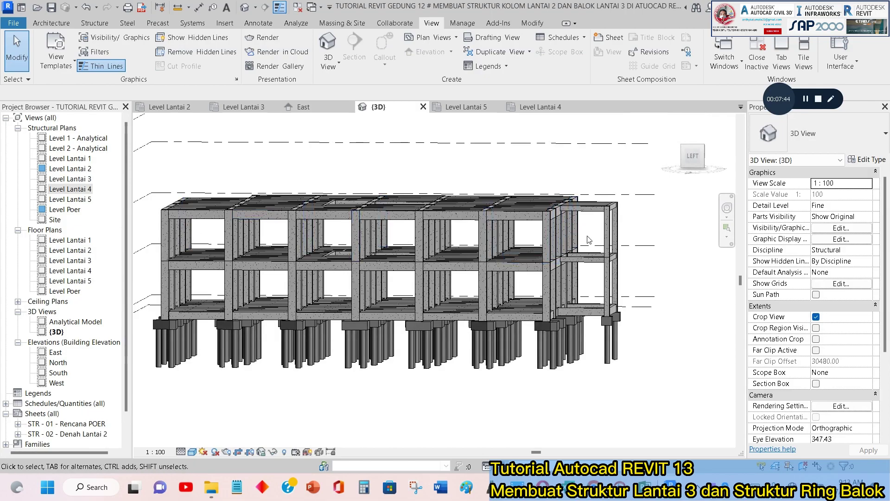
{"action": "middle_click_drag", "start_coordinate": [664, 259], "coordinate": [598, 286], "text": "shift"}
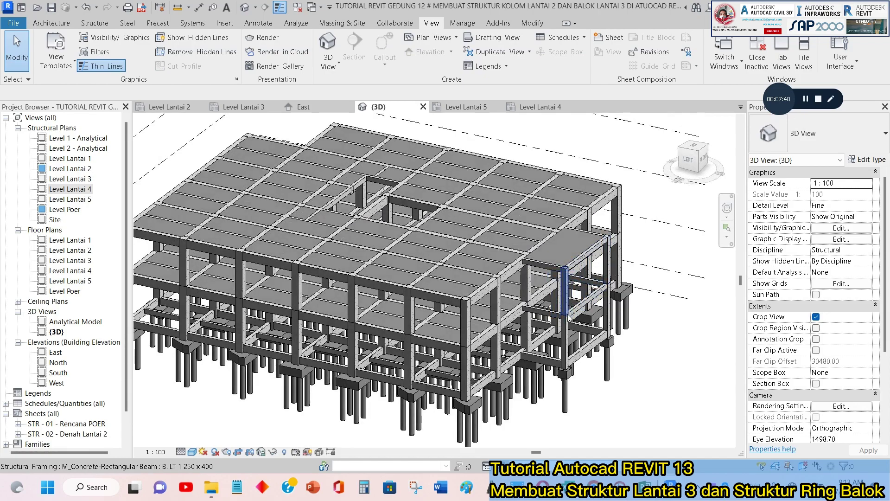
Switch to BricsCAD and examine the floor levels and entrance canopy height on the architectural drawing's side elevation.
{"action": "key", "text": "alt+Tab"}
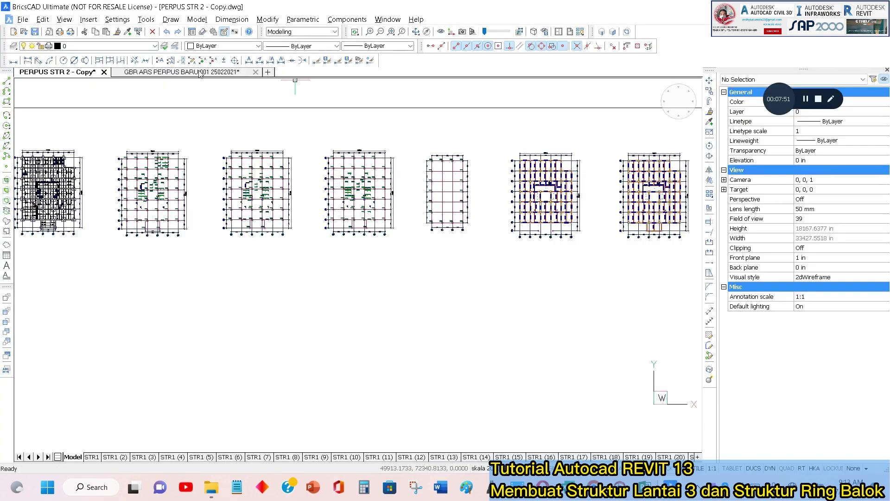
{"action": "left_click", "coordinate": [181, 73]}
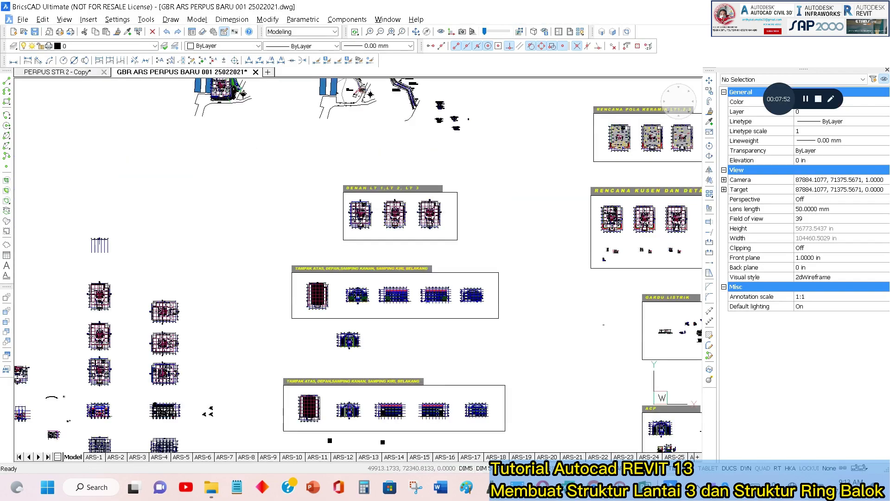
{"action": "scroll", "coordinate": [353, 308], "scroll_direction": "up", "scroll_amount": 5}
{"action": "scroll", "coordinate": [328, 262], "scroll_direction": "down", "scroll_amount": 5}
{"action": "scroll", "coordinate": [454, 141], "scroll_direction": "up", "scroll_amount": 8}
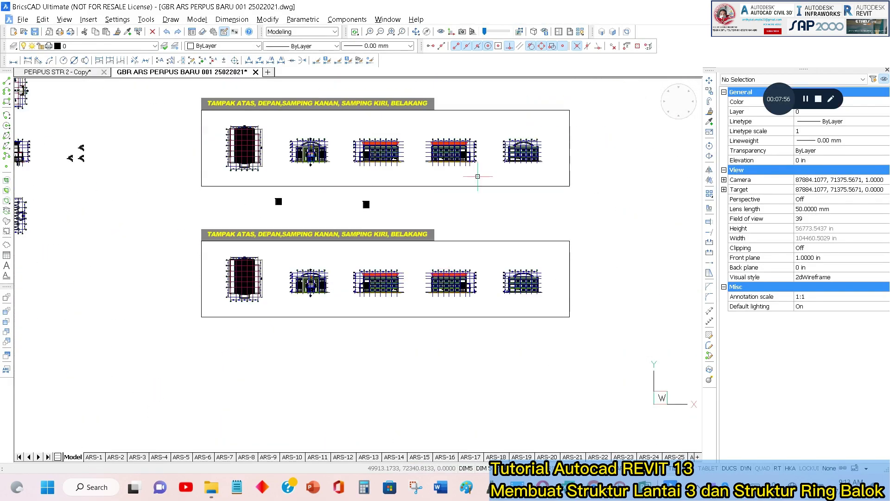
{"action": "scroll", "coordinate": [454, 141], "scroll_direction": "up", "scroll_amount": 3}
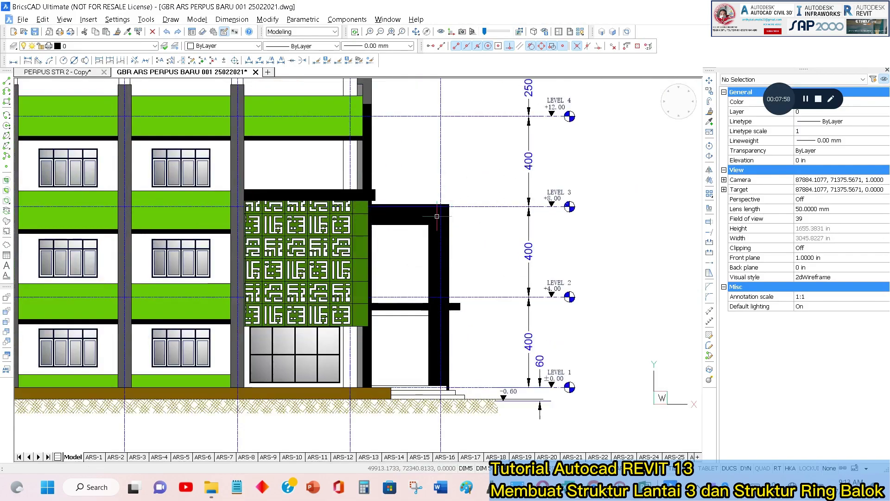
{"action": "scroll", "coordinate": [534, 213], "scroll_direction": "up", "scroll_amount": 3}
{"action": "scroll", "coordinate": [520, 227], "scroll_direction": "down", "scroll_amount": 5}
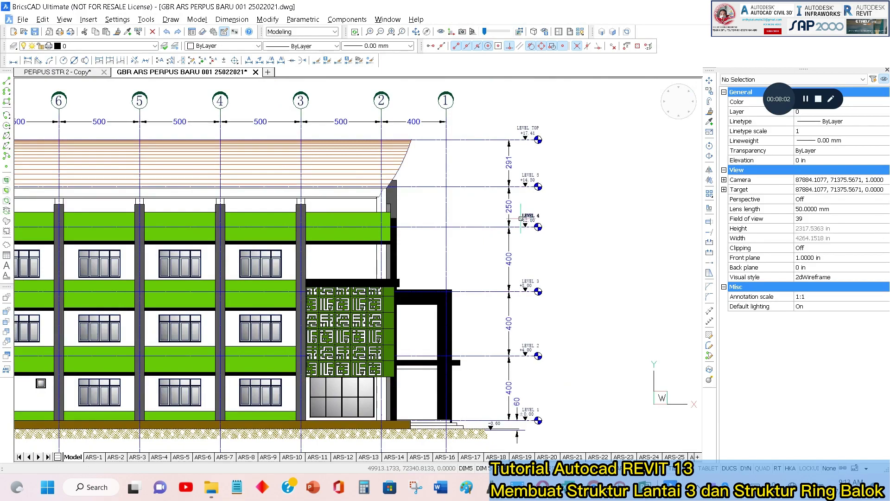
{"action": "scroll", "coordinate": [521, 218], "scroll_direction": "up", "scroll_amount": 1}
{"action": "scroll", "coordinate": [387, 269], "scroll_direction": "down", "scroll_amount": 1}
{"action": "middle_click_drag", "start_coordinate": [387, 270], "coordinate": [450, 262]}
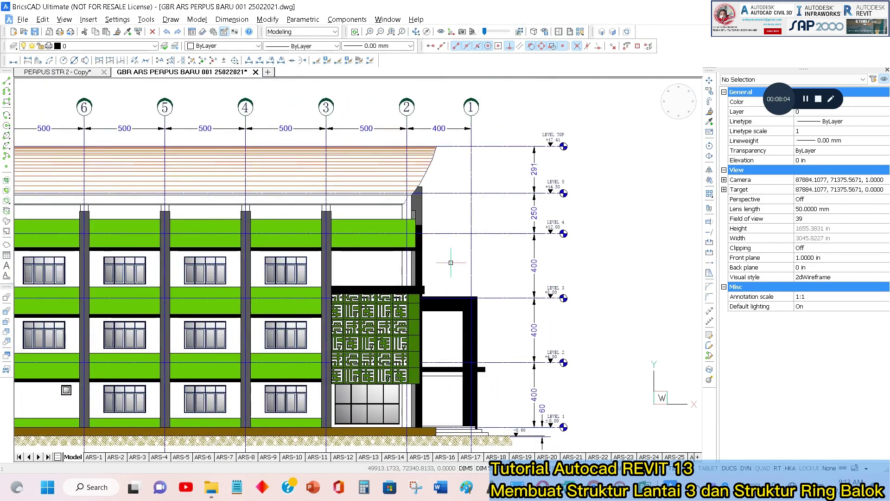
{"action": "scroll", "coordinate": [452, 264], "scroll_direction": "up", "scroll_amount": 1}
{"action": "scroll", "coordinate": [446, 261], "scroll_direction": "down", "scroll_amount": 5}
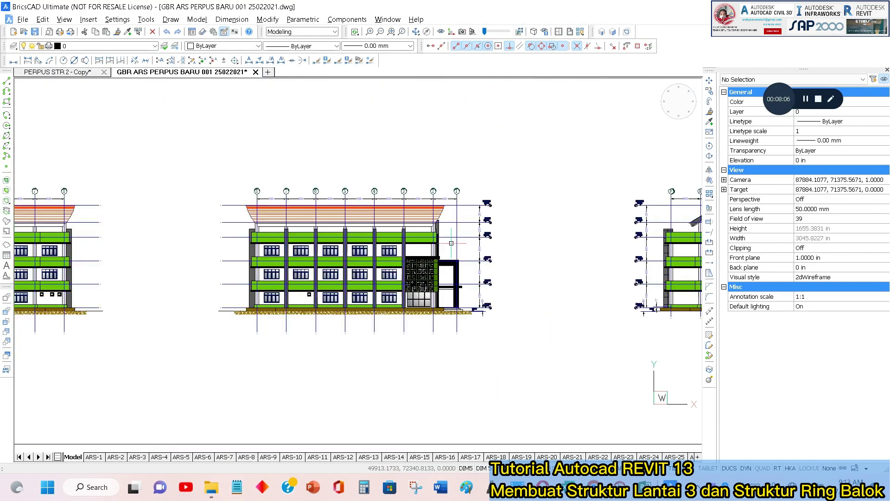
Examine the front elevation's level markers, entrance facade and upper-floor columns.
{"action": "scroll", "coordinate": [451, 242], "scroll_direction": "up", "scroll_amount": 2}
{"action": "middle_click_drag", "start_coordinate": [310, 245], "coordinate": [560, 246]}
{"action": "scroll", "coordinate": [255, 249], "scroll_direction": "up", "scroll_amount": 5}
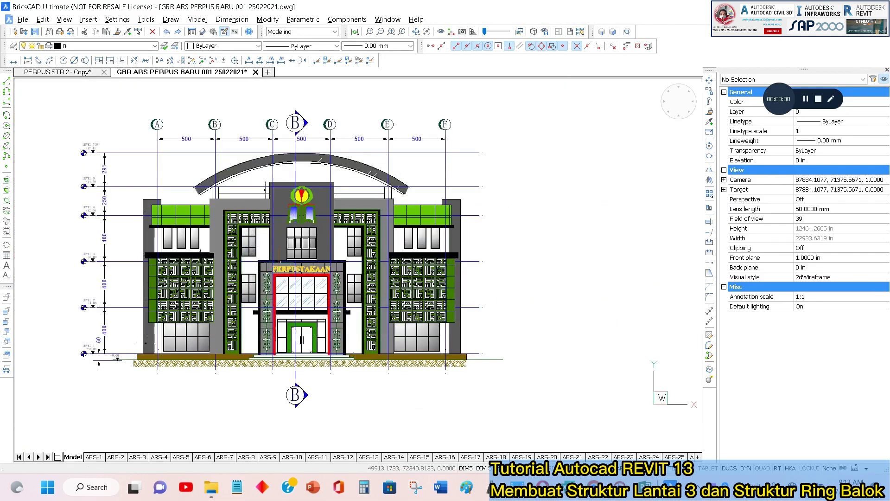
{"action": "middle_click_drag", "start_coordinate": [160, 263], "coordinate": [221, 251]}
{"action": "scroll", "coordinate": [135, 239], "scroll_direction": "up", "scroll_amount": 3}
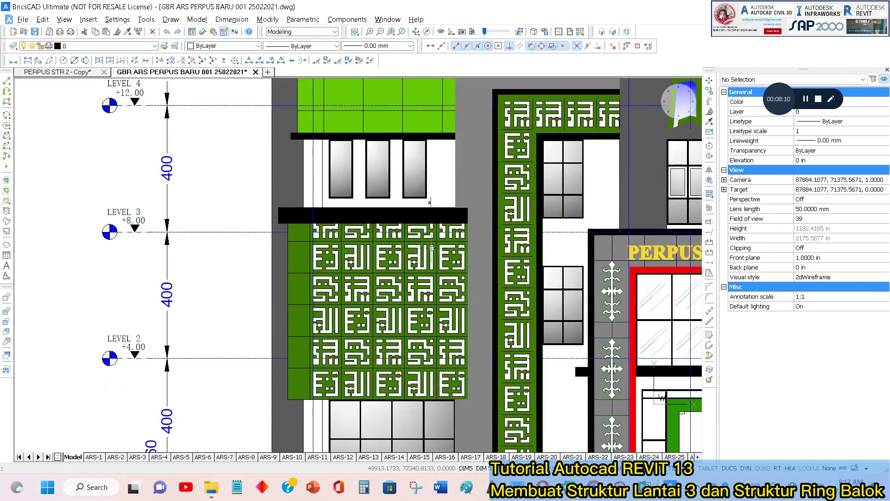
{"action": "scroll", "coordinate": [512, 240], "scroll_direction": "down", "scroll_amount": 1}
{"action": "middle_click_drag", "start_coordinate": [512, 240], "coordinate": [481, 232]}
{"action": "middle_click_drag", "start_coordinate": [611, 228], "coordinate": [471, 273]}
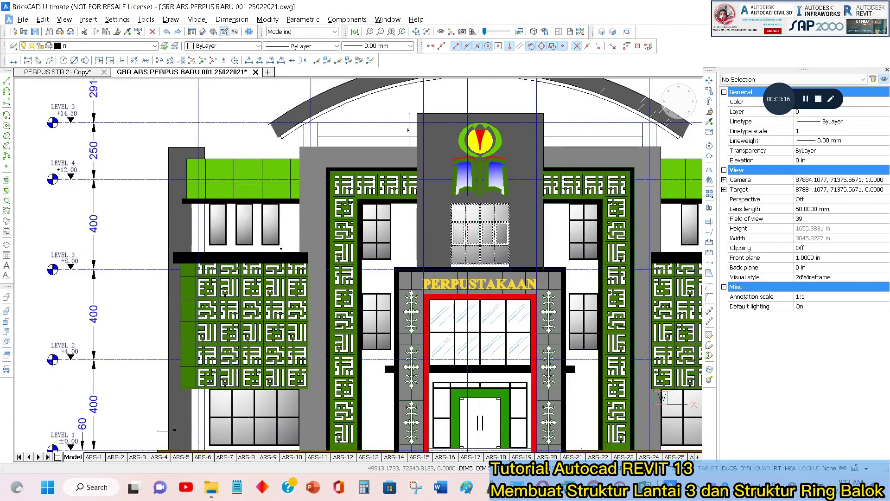
Switch to Revit and copy the main building's columns between Level Lantai 2 and 3, excluding the entrance canopy's, pasting them aligned to Level Lantai 4.
{"action": "key", "text": "alt+Tab"}
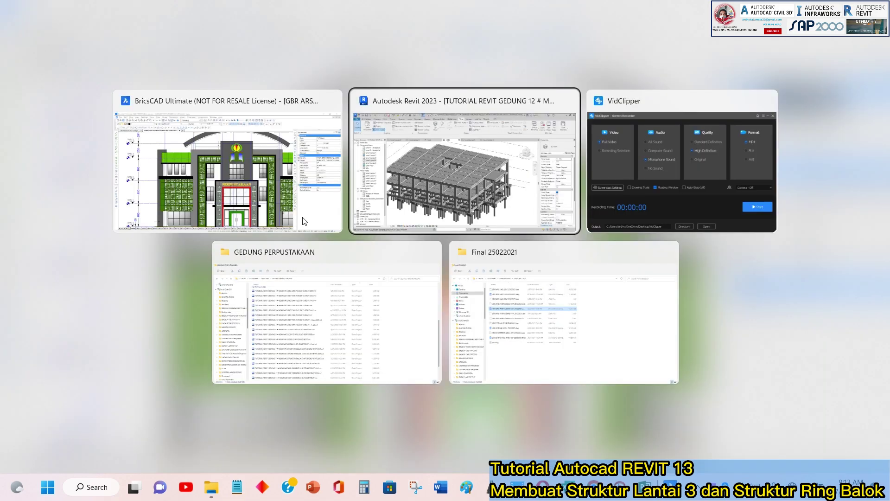
{"action": "middle_click_drag", "start_coordinate": [512, 254], "coordinate": [661, 223], "text": "shift"}
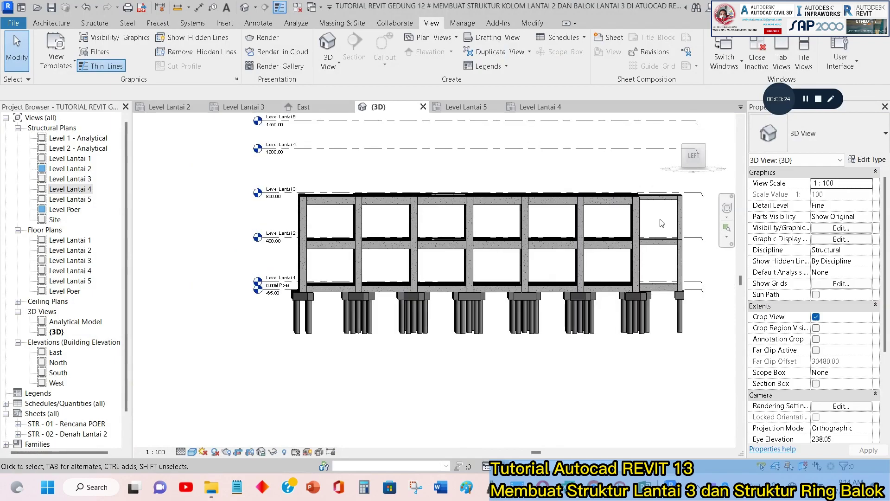
{"action": "left_click_drag", "start_coordinate": [662, 218], "coordinate": [281, 215]}
{"action": "middle_click_drag", "start_coordinate": [626, 235], "coordinate": [188, 125], "text": "shift"}
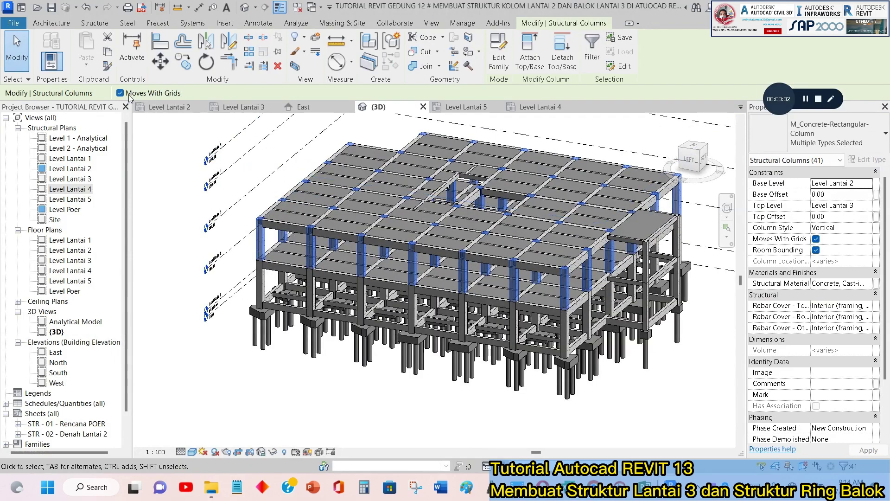
{"action": "left_click", "coordinate": [108, 57]}
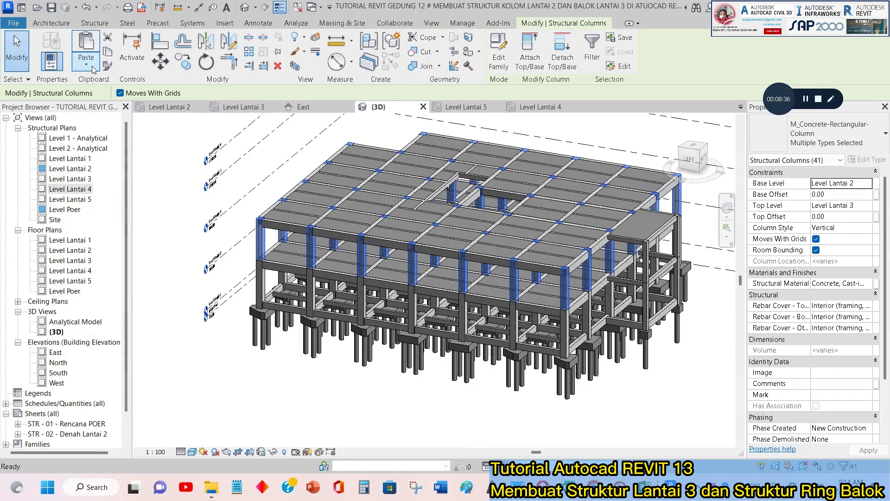
{"action": "left_click", "coordinate": [93, 68]}
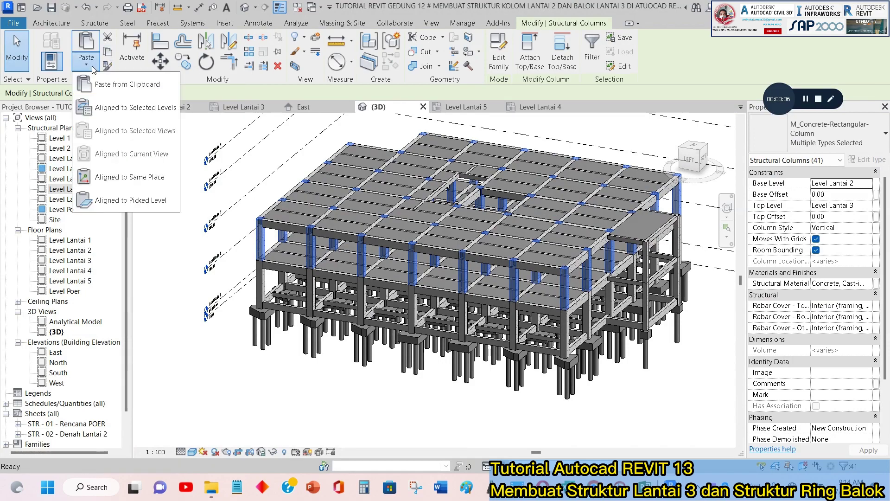
{"action": "left_click", "coordinate": [126, 108]}
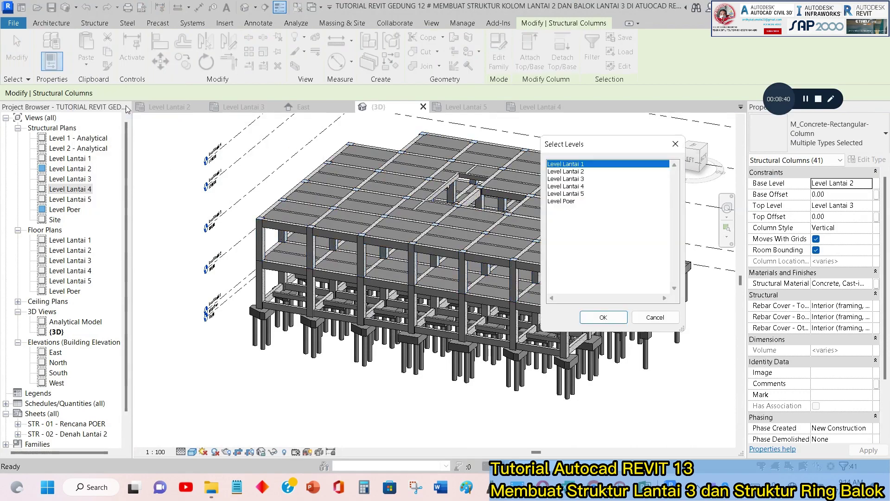
{"action": "left_click", "coordinate": [580, 187]}
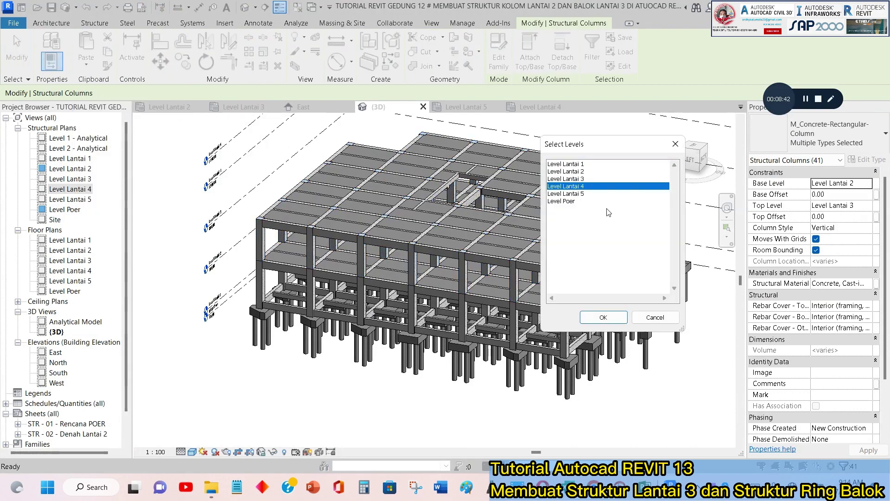
{"action": "left_click", "coordinate": [603, 319]}
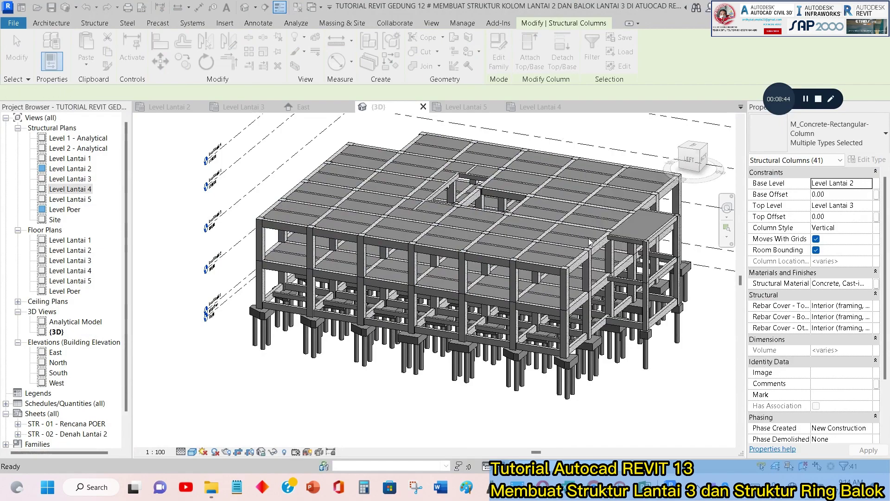
{"action": "middle_click_drag", "start_coordinate": [581, 300], "coordinate": [574, 274]}
{"action": "scroll", "coordinate": [574, 273], "scroll_direction": "up", "scroll_amount": 3}
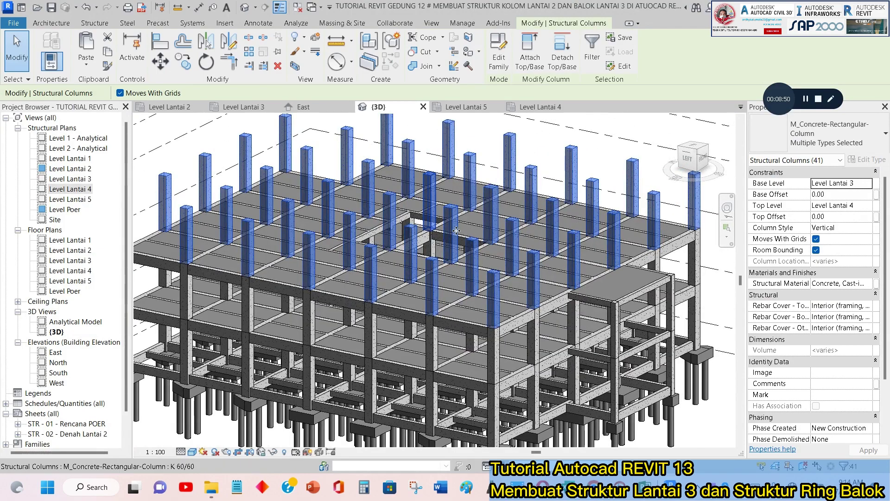
{"action": "middle_click_drag", "start_coordinate": [591, 259], "coordinate": [614, 276]}
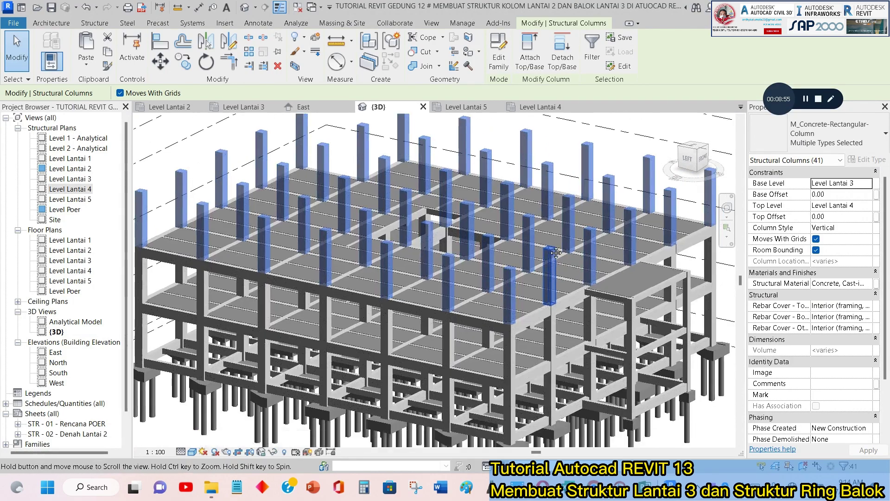
{"action": "middle_click_drag", "start_coordinate": [559, 277], "coordinate": [553, 249]}
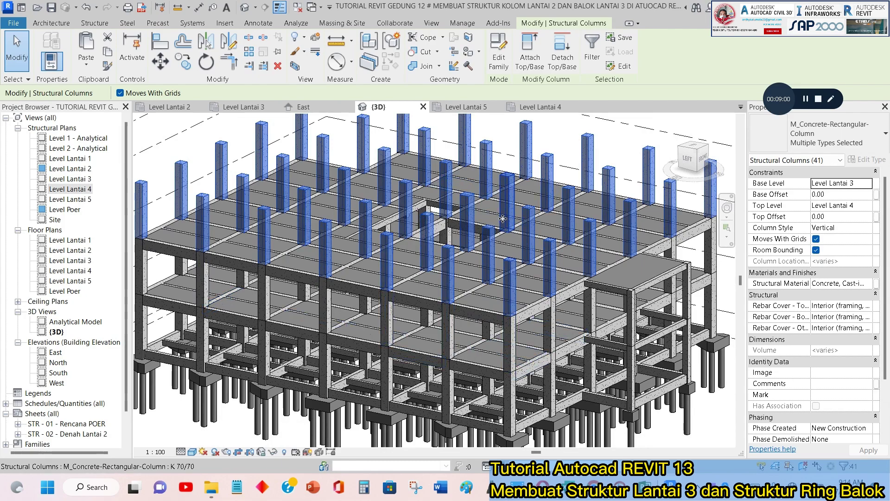
{"action": "scroll", "coordinate": [646, 213], "scroll_direction": "up", "scroll_amount": 2}
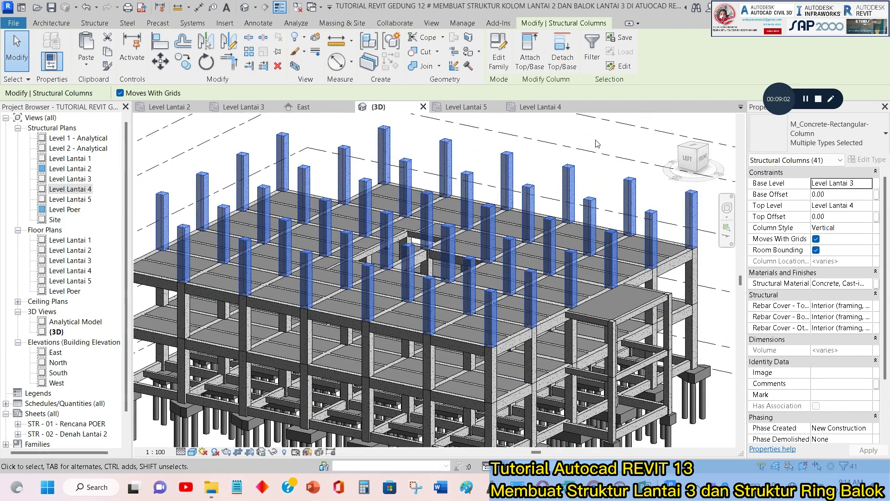
{"action": "left_click", "coordinate": [609, 142]}
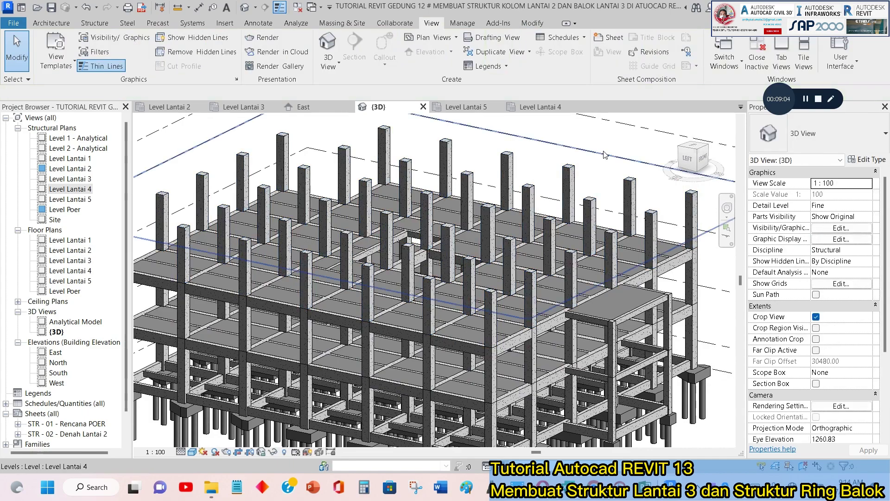
{"action": "middle_click_drag", "start_coordinate": [537, 209], "coordinate": [517, 268], "text": "shift"}
{"action": "middle_click_drag", "start_coordinate": [479, 228], "coordinate": [537, 204]}
{"action": "middle_click_drag", "start_coordinate": [270, 175], "coordinate": [260, 205]}
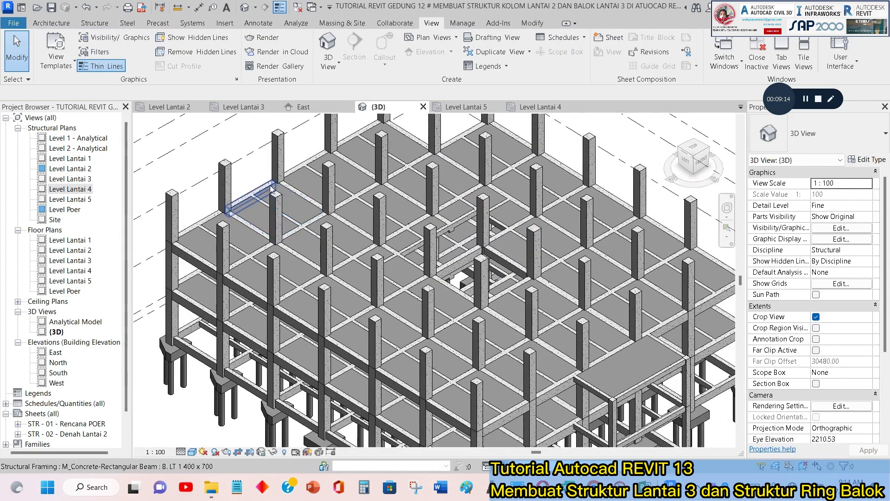
{"action": "scroll", "coordinate": [298, 183], "scroll_direction": "down", "scroll_amount": 2}
{"action": "scroll", "coordinate": [338, 156], "scroll_direction": "up", "scroll_amount": 1}
{"action": "left_click", "coordinate": [299, 169]}
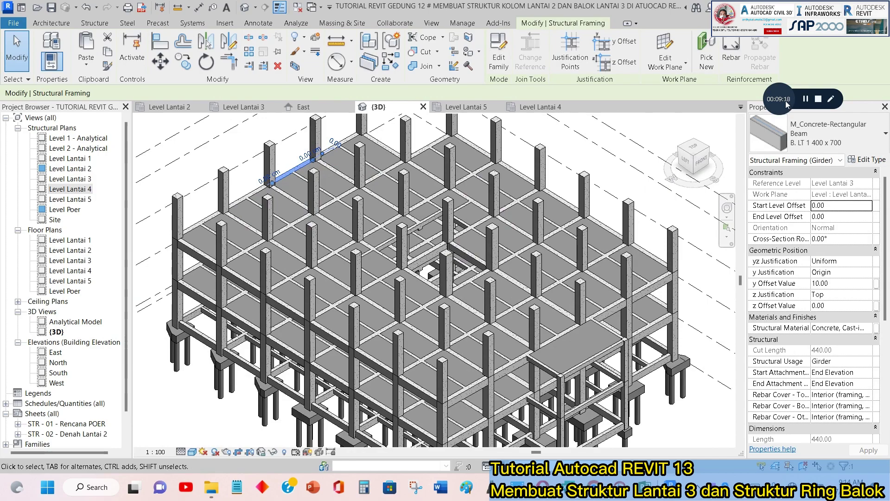
{"action": "right_click", "coordinate": [296, 172]}
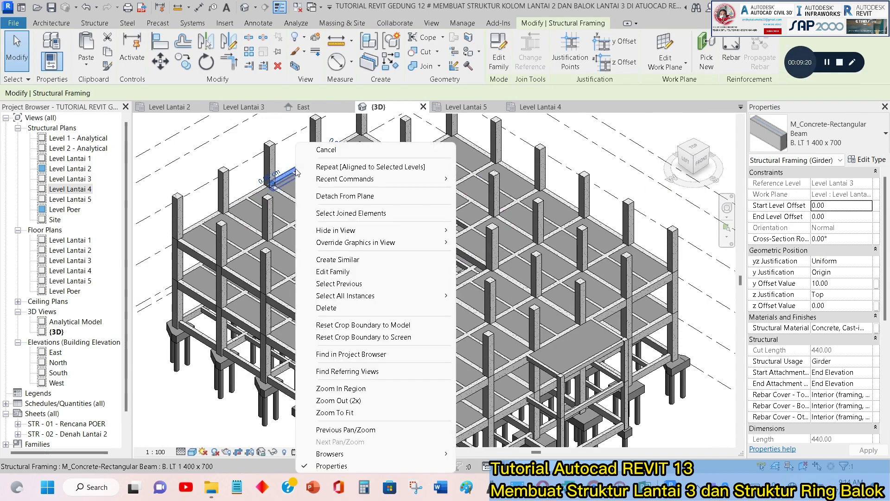
{"action": "mouse_move", "coordinate": [411, 296]}
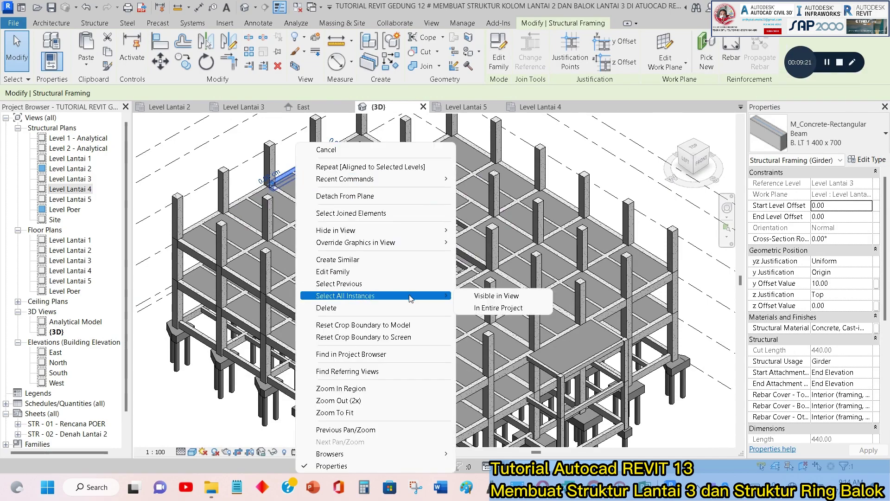
{"action": "left_click", "coordinate": [506, 297]}
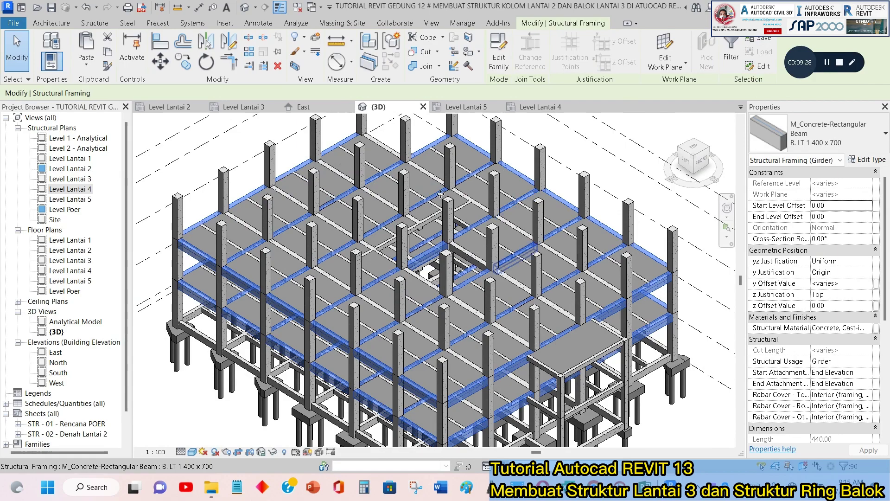
{"action": "middle_click_drag", "start_coordinate": [430, 263], "coordinate": [431, 229], "text": "shift"}
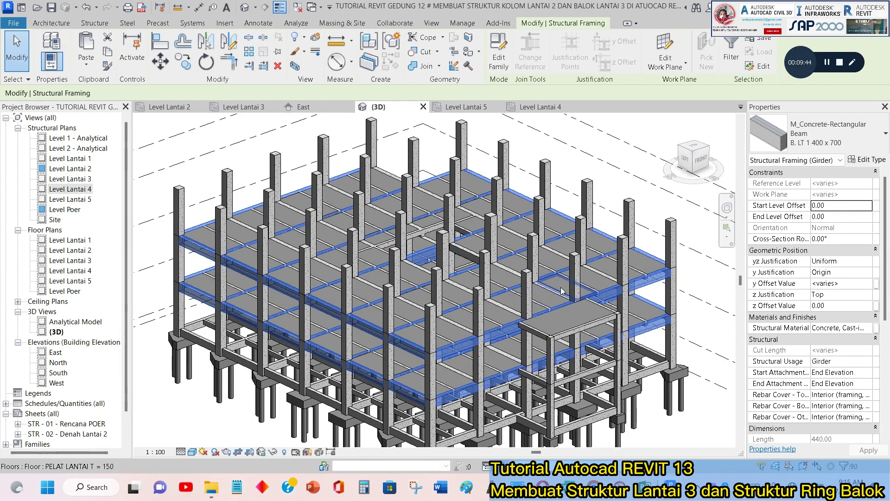
{"action": "key", "text": "Escape"}
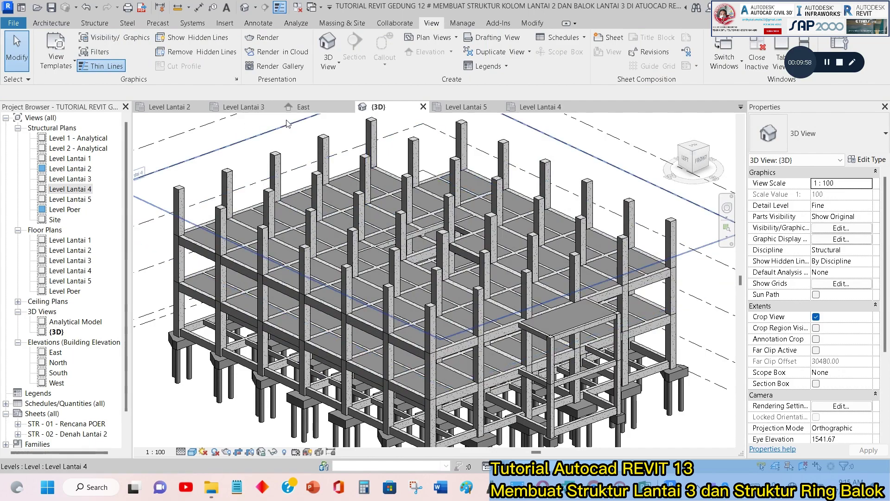
Select all B. LT 1 400 x 700 beams visible in the Level Lantai 3 structural plan, copy them and paste them aligned to Level Lantai 4.
{"action": "double_click", "coordinate": [79, 179]}
{"action": "scroll", "coordinate": [330, 156], "scroll_direction": "up", "scroll_amount": 5}
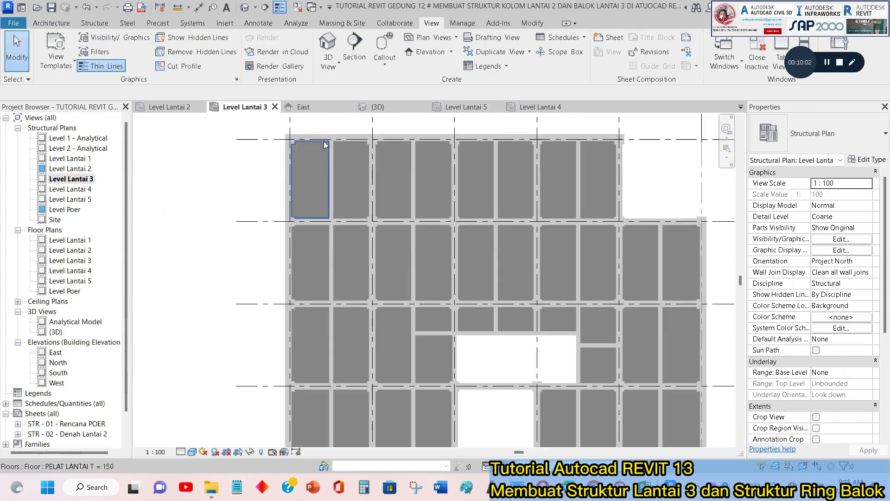
{"action": "left_click", "coordinate": [341, 139]}
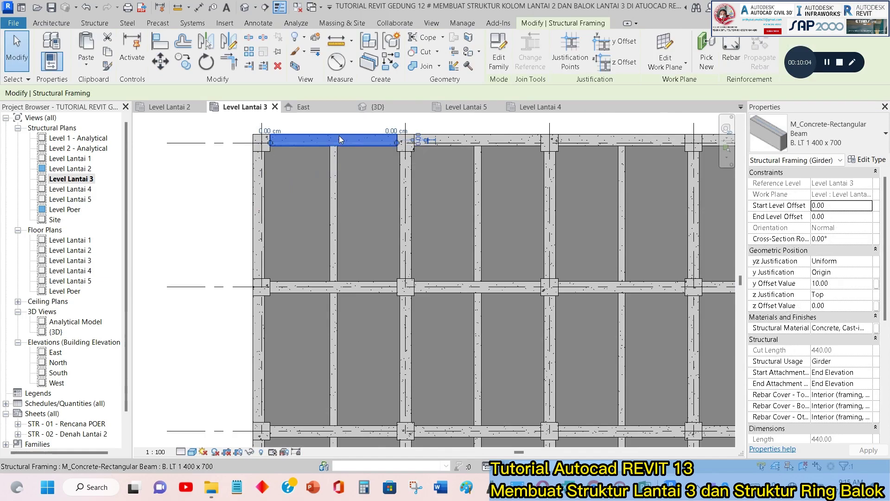
{"action": "right_click", "coordinate": [341, 140]}
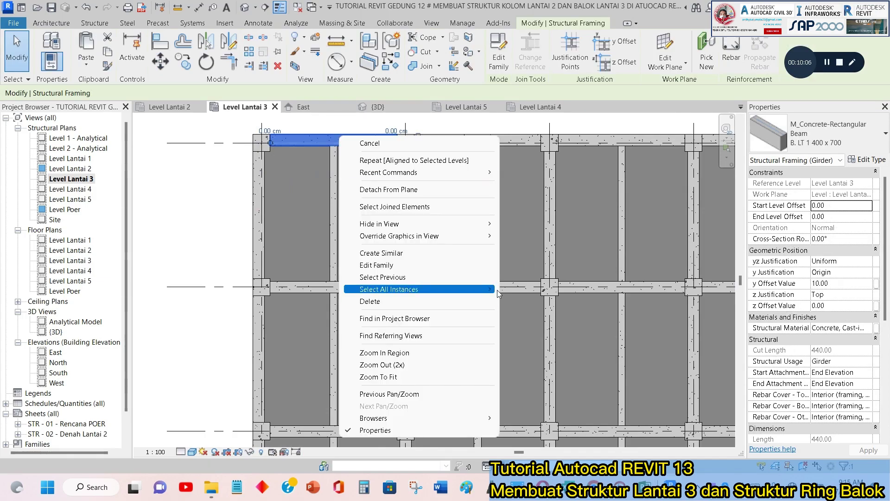
{"action": "mouse_move", "coordinate": [493, 291]}
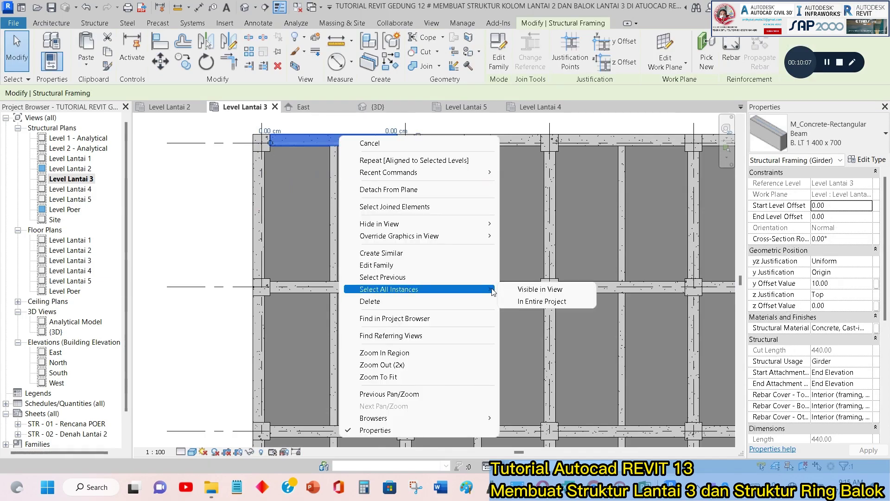
{"action": "left_click", "coordinate": [540, 289]}
{"action": "scroll", "coordinate": [352, 271], "scroll_direction": "down", "scroll_amount": 5}
{"action": "middle_click_drag", "start_coordinate": [579, 284], "coordinate": [594, 251]}
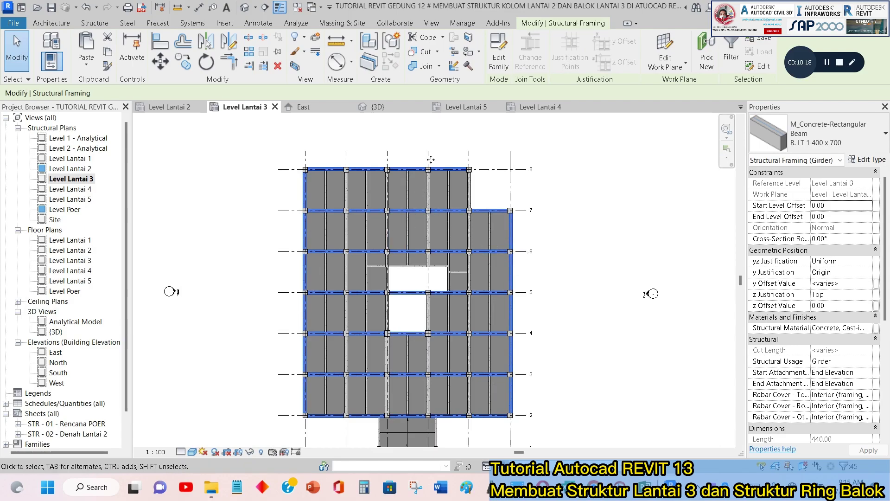
{"action": "left_click", "coordinate": [391, 109]}
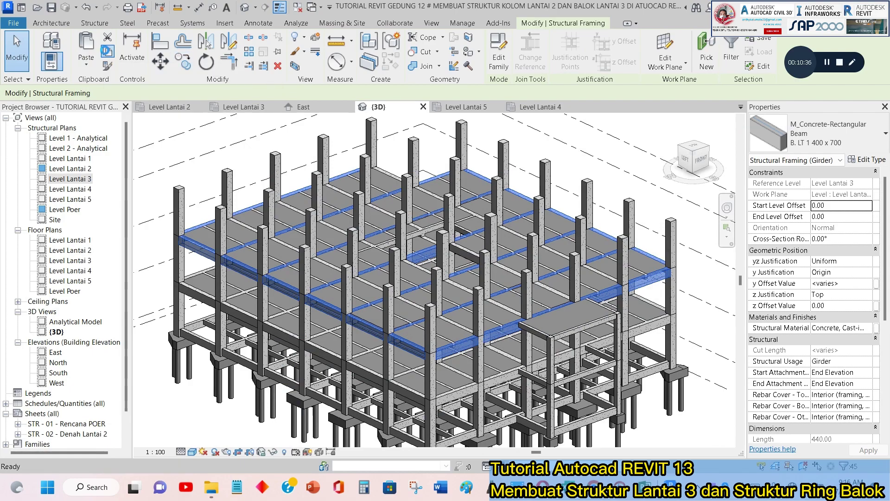
{"action": "left_click", "coordinate": [87, 65]}
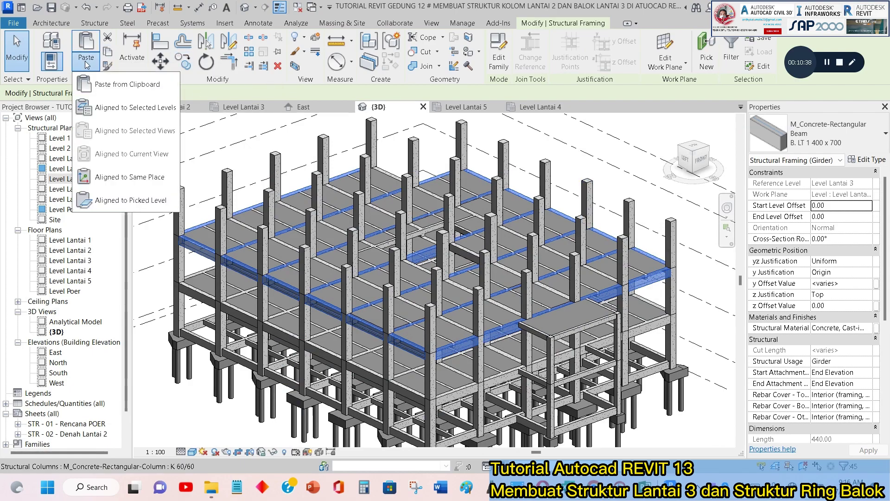
{"action": "left_click", "coordinate": [141, 107]}
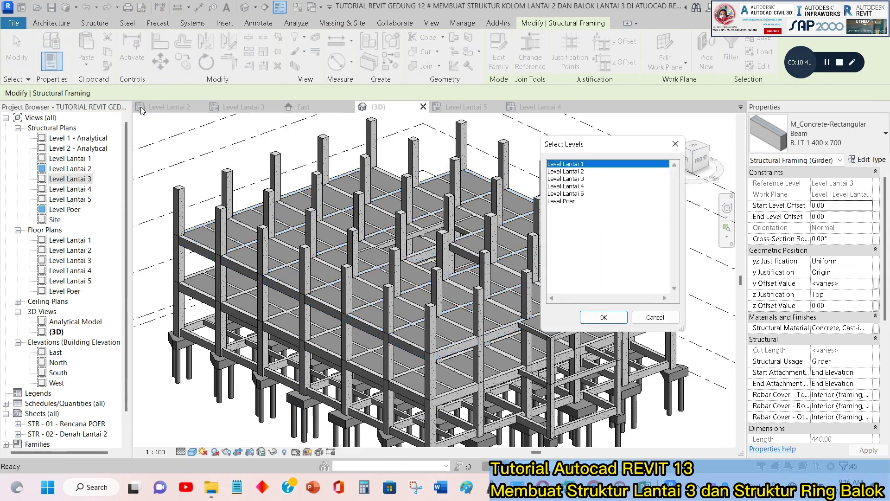
{"action": "left_click", "coordinate": [585, 187]}
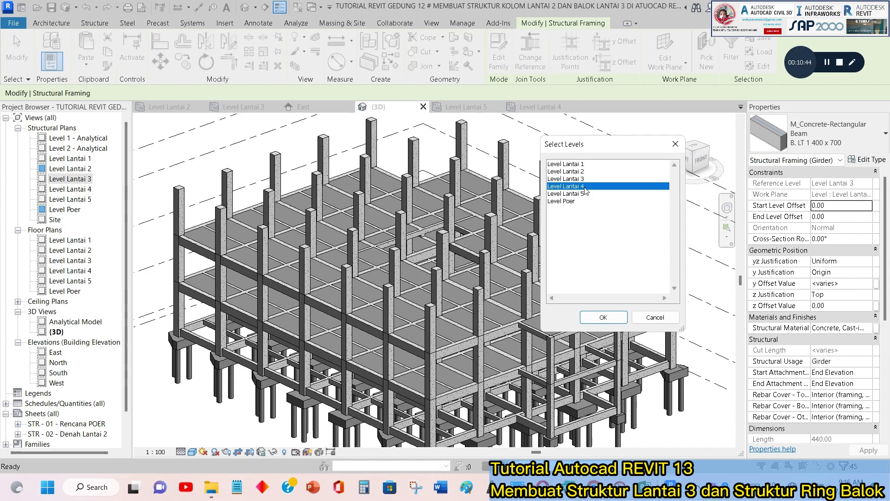
{"action": "left_click", "coordinate": [601, 318]}
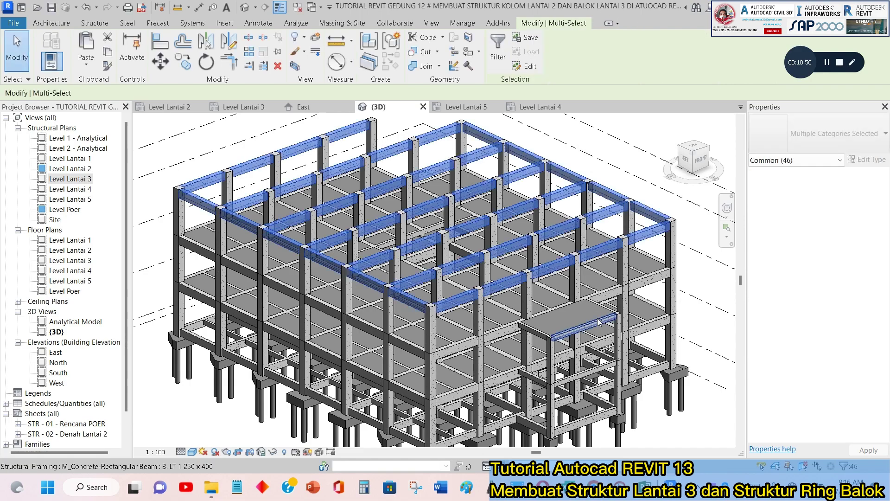
{"action": "middle_click_drag", "start_coordinate": [568, 162], "coordinate": [574, 187]}
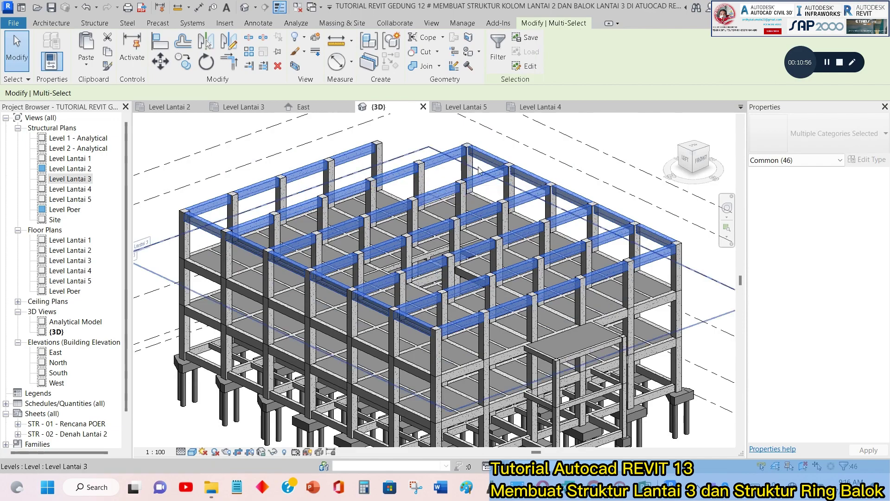
{"action": "left_click", "coordinate": [626, 144]}
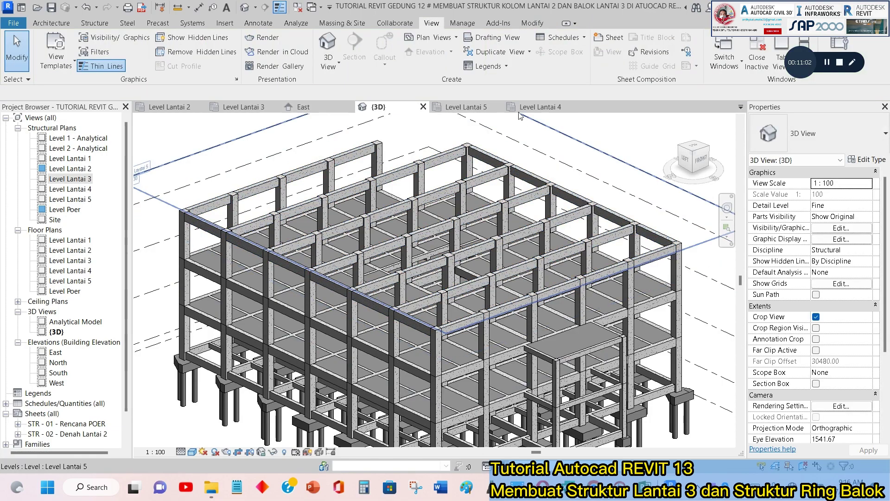
Select all visible B. LT 1 400 x 700 beams from the left edge beam in the Level Lantai 3 plan and paste them again onto Level Lantai 4.
{"action": "left_click", "coordinate": [250, 109]}
{"action": "scroll", "coordinate": [330, 208], "scroll_direction": "up", "scroll_amount": 5}
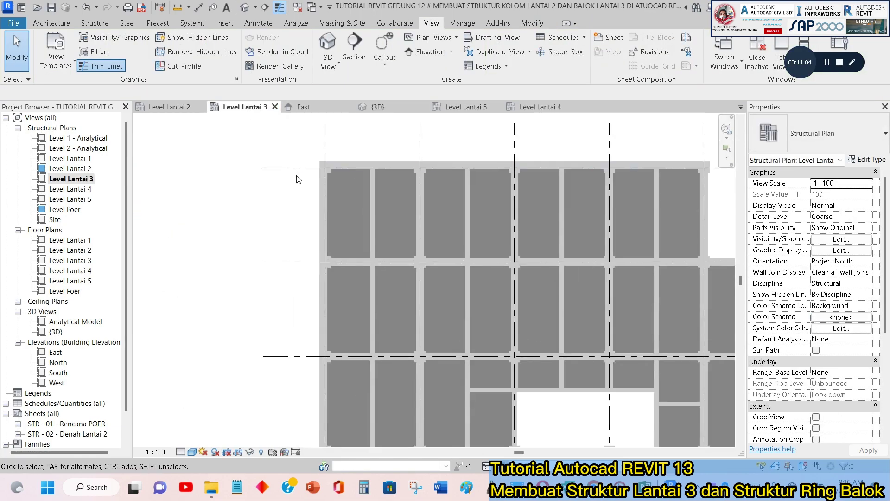
{"action": "left_click", "coordinate": [330, 208]}
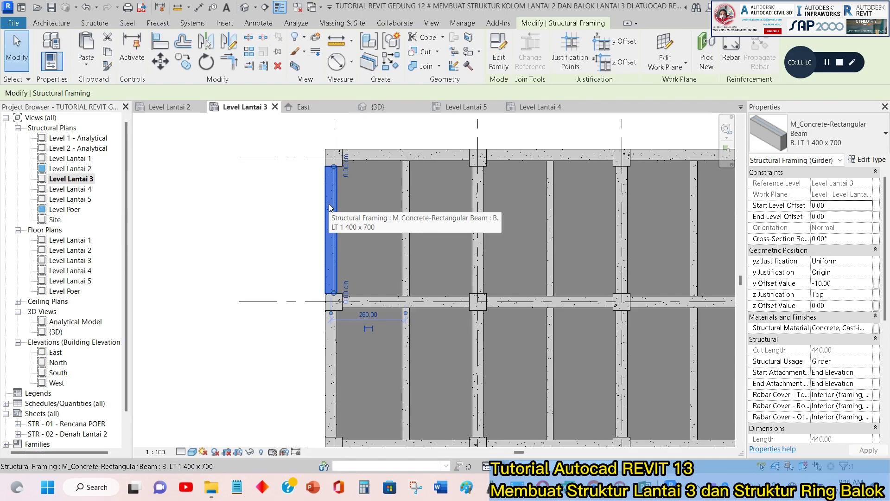
{"action": "right_click", "coordinate": [330, 207]}
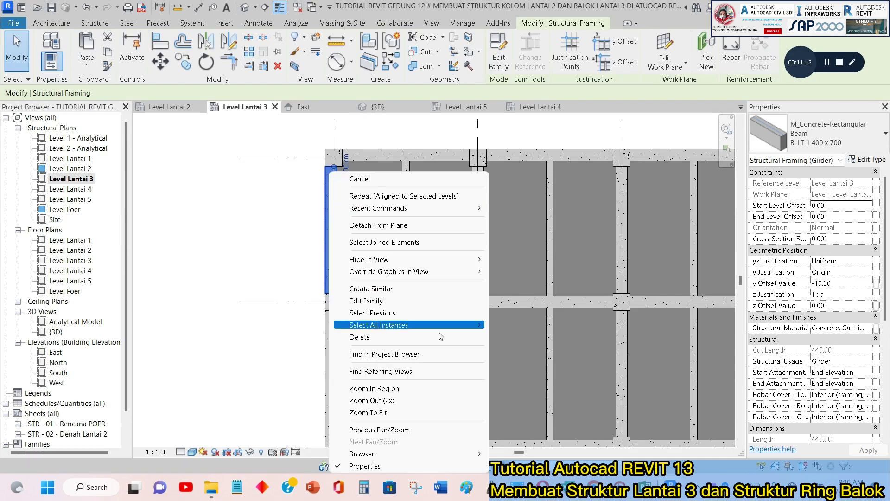
{"action": "mouse_move", "coordinate": [454, 327]}
{"action": "left_click", "coordinate": [507, 325]}
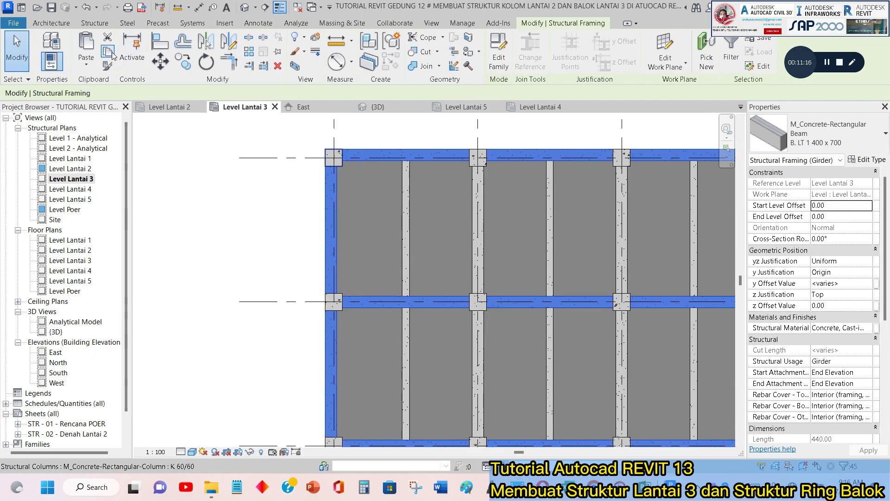
{"action": "left_click", "coordinate": [97, 60]}
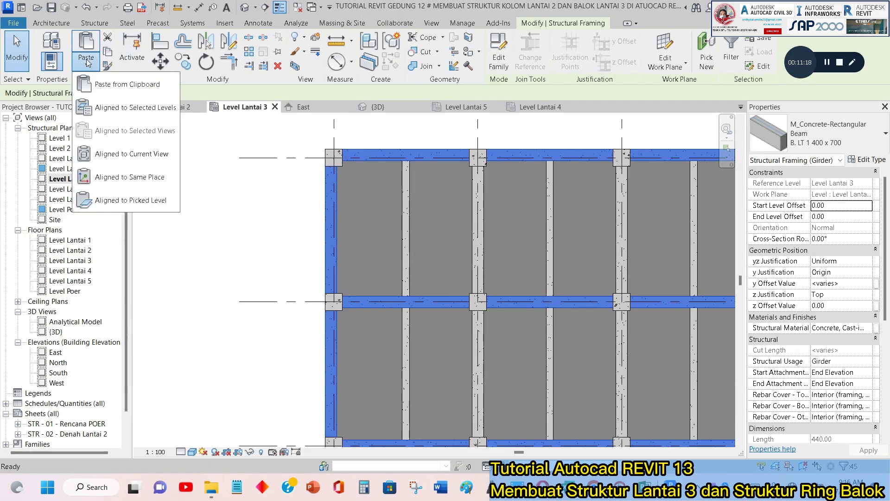
{"action": "left_click", "coordinate": [128, 106]}
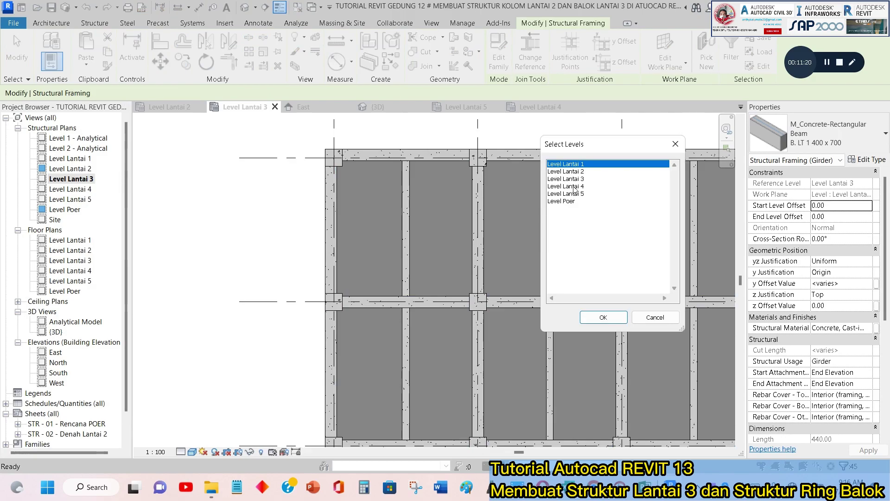
{"action": "left_click", "coordinate": [585, 187]}
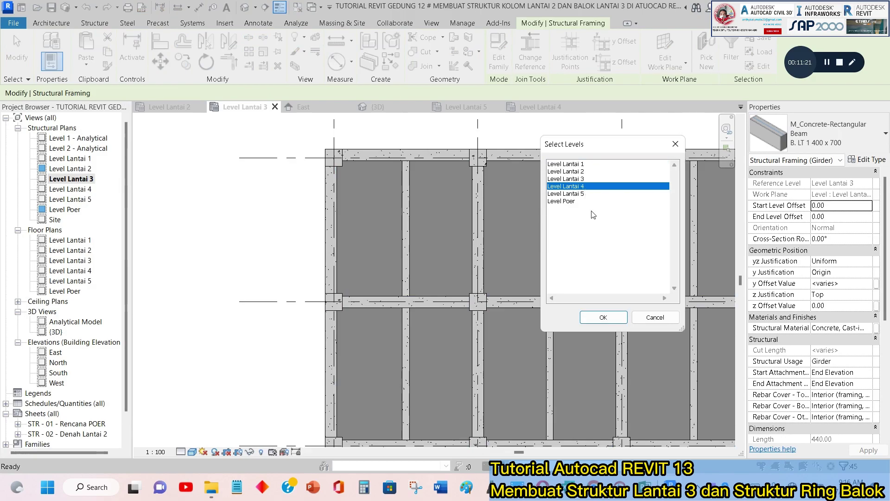
{"action": "left_click", "coordinate": [619, 322]}
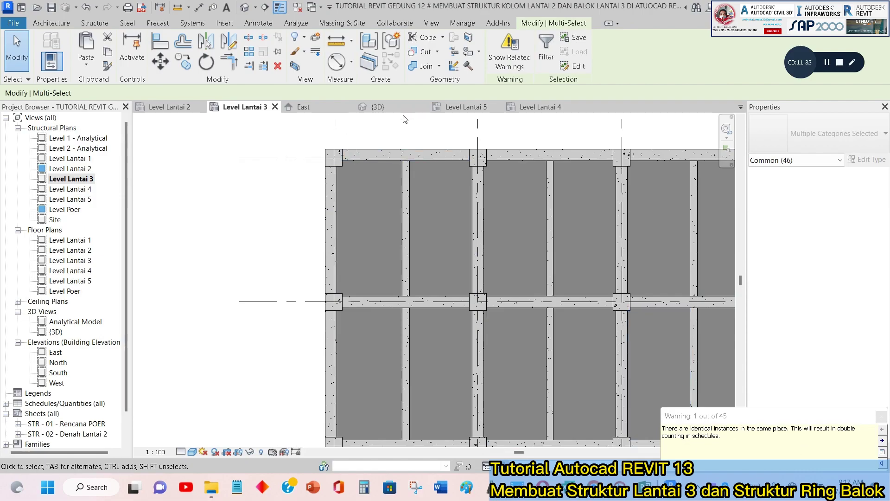
Examine the pasted Level Lantai 4 beams from several angles in the 3D view and check a front edge beam above the entrance canopy.
{"action": "left_click", "coordinate": [394, 106]}
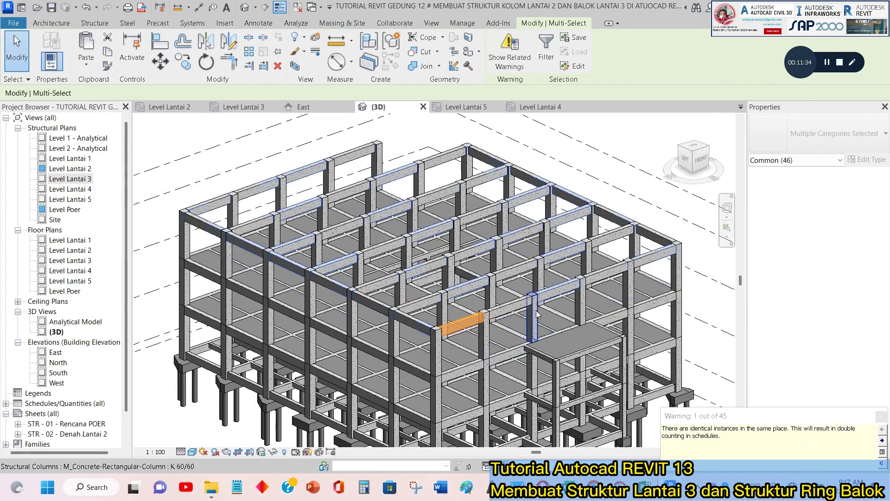
{"action": "scroll", "coordinate": [538, 308], "scroll_direction": "up", "scroll_amount": 3}
{"action": "scroll", "coordinate": [649, 394], "scroll_direction": "down", "scroll_amount": 5}
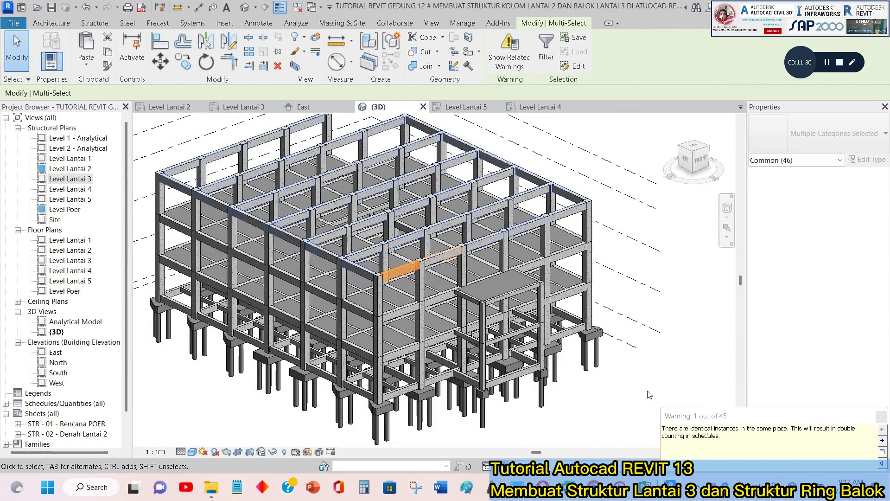
{"action": "middle_click_drag", "start_coordinate": [441, 334], "coordinate": [468, 307], "text": "shift"}
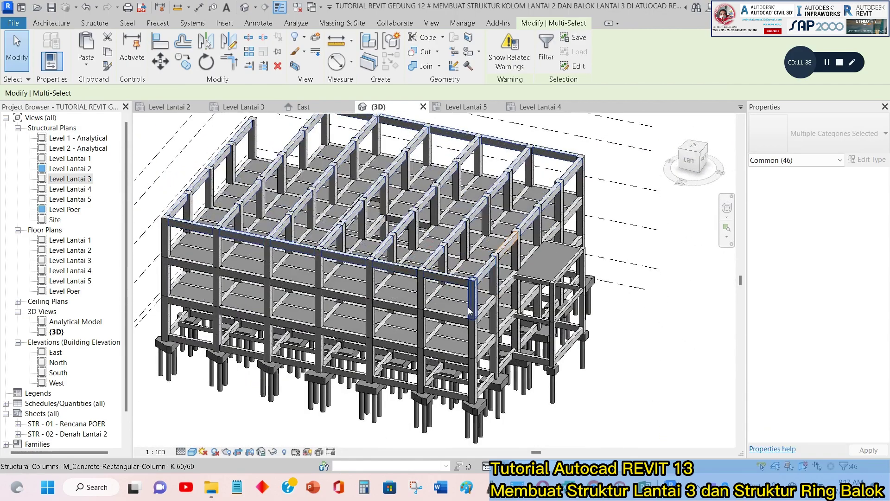
{"action": "scroll", "coordinate": [468, 307], "scroll_direction": "up", "scroll_amount": 5}
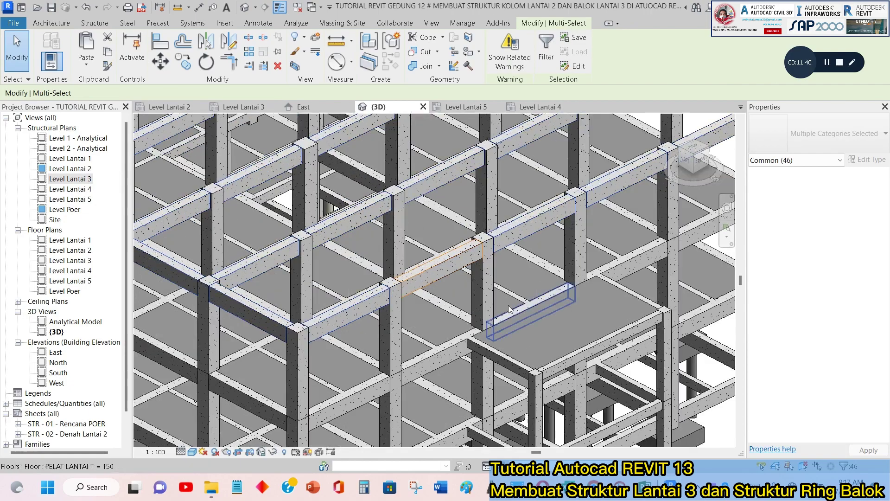
{"action": "scroll", "coordinate": [432, 273], "scroll_direction": "up", "scroll_amount": 2}
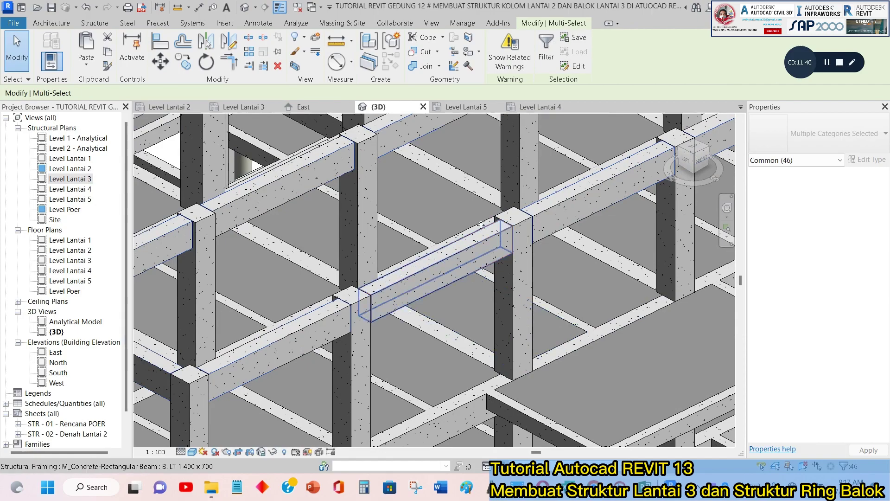
{"action": "key", "text": "Escape"}
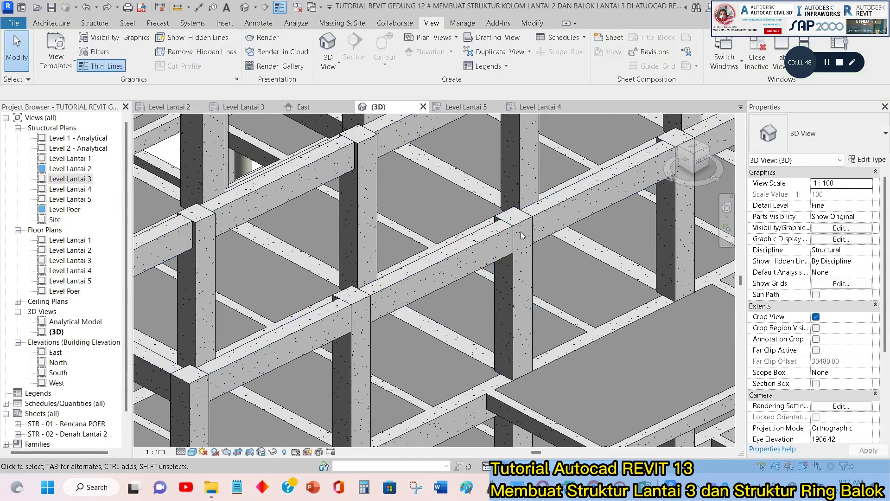
{"action": "scroll", "coordinate": [521, 235], "scroll_direction": "down", "scroll_amount": 5}
{"action": "left_click", "coordinate": [503, 236]}
{"action": "scroll", "coordinate": [521, 234], "scroll_direction": "up", "scroll_amount": 5}
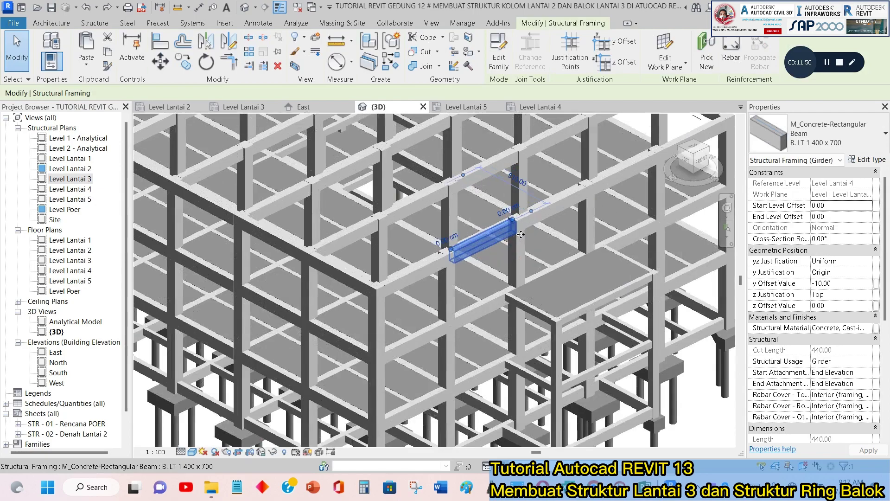
{"action": "key", "text": "Escape"}
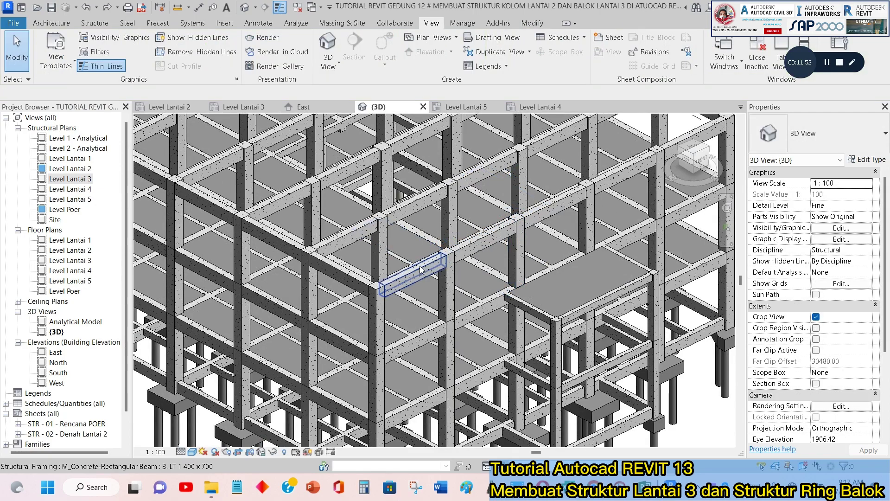
{"action": "left_click", "coordinate": [421, 270]}
{"action": "key", "text": "Escape"}
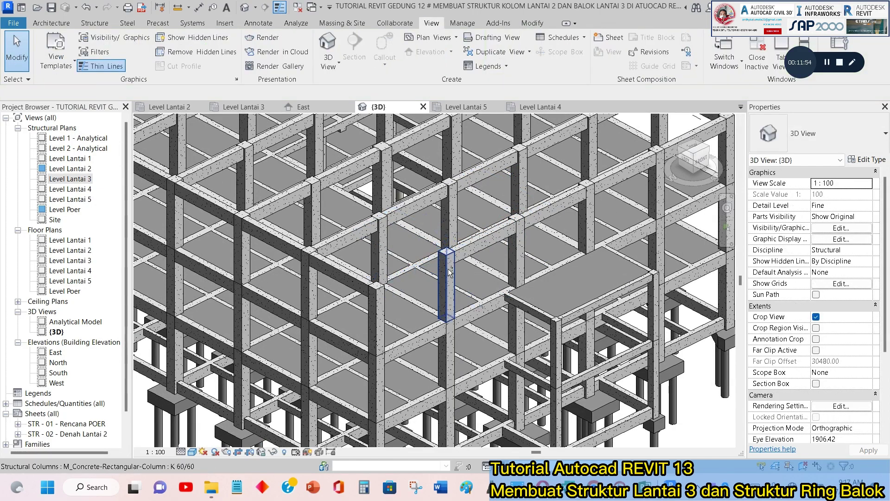
{"action": "scroll", "coordinate": [449, 274], "scroll_direction": "down", "scroll_amount": 5}
{"action": "middle_click_drag", "start_coordinate": [452, 276], "coordinate": [341, 130], "text": "shift"}
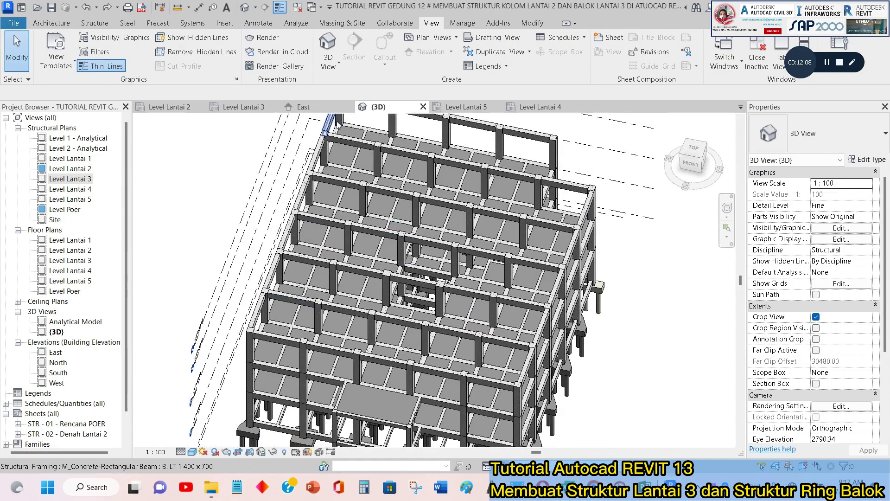
Select all B. LT 1 250 x 400 beams visible in the Level Lantai 3 structural plan, copy them and paste them aligned to Level Lantai 4.
{"action": "left_click", "coordinate": [241, 115]}
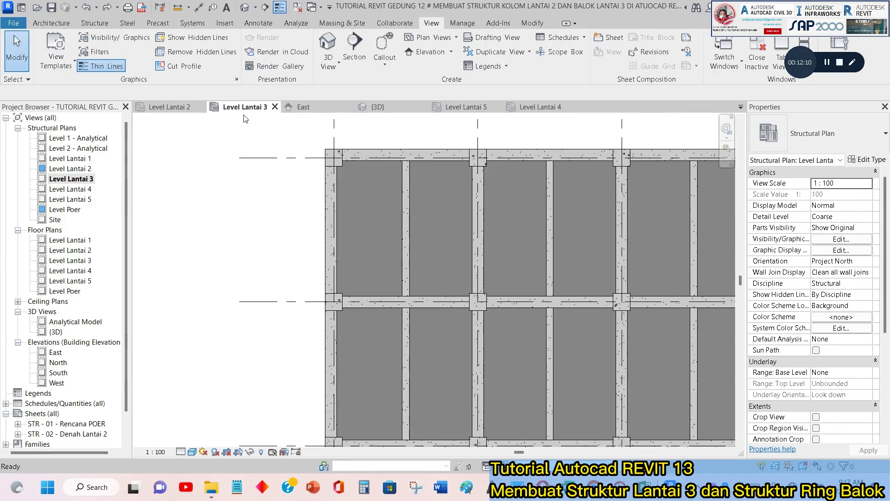
{"action": "left_click", "coordinate": [406, 204]}
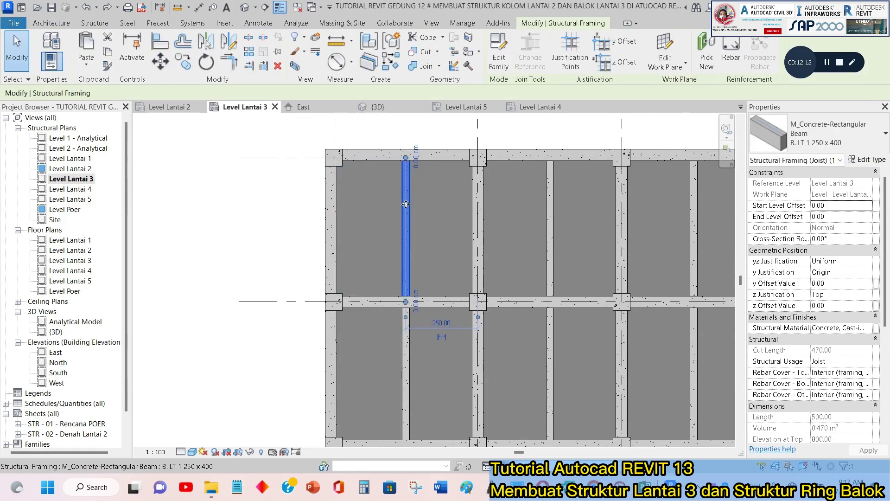
{"action": "right_click", "coordinate": [406, 204]}
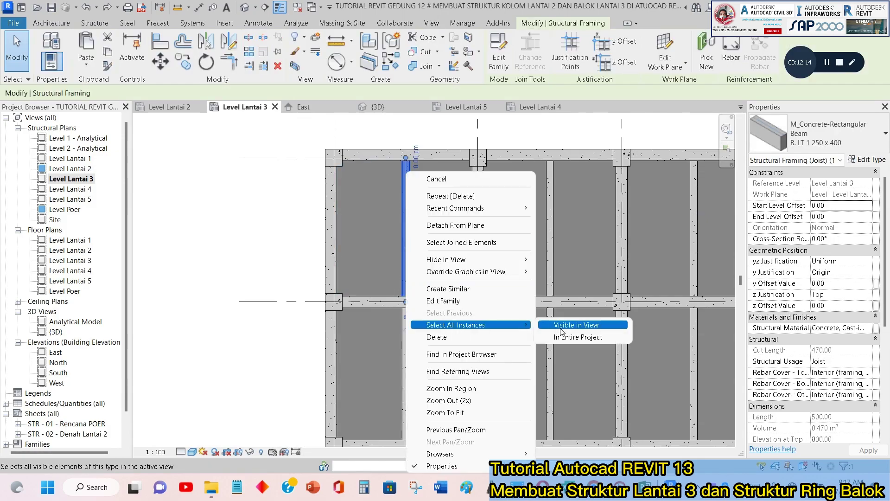
{"action": "left_click", "coordinate": [561, 330]}
{"action": "scroll", "coordinate": [401, 249], "scroll_direction": "down", "scroll_amount": 5}
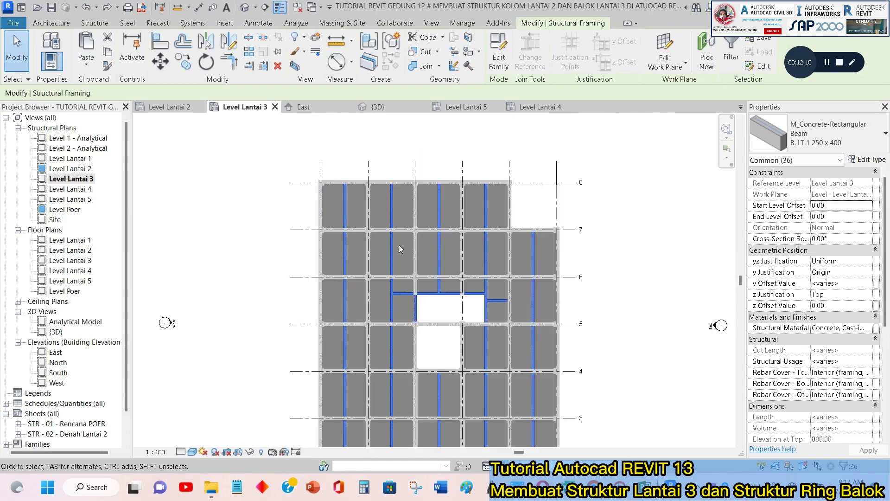
{"action": "middle_click_drag", "start_coordinate": [402, 249], "coordinate": [389, 184]}
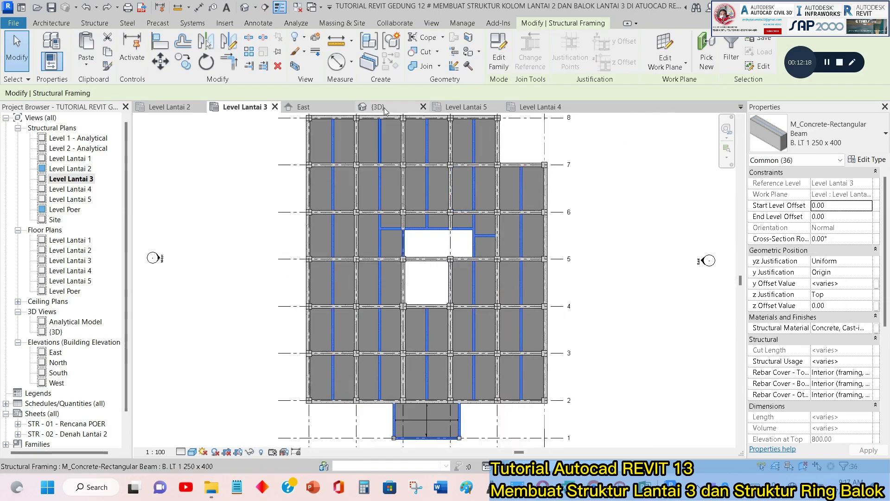
{"action": "left_click", "coordinate": [384, 109]}
{"action": "middle_click_drag", "start_coordinate": [492, 313], "coordinate": [615, 296], "text": "shift"}
{"action": "scroll", "coordinate": [615, 296], "scroll_direction": "up", "scroll_amount": 3}
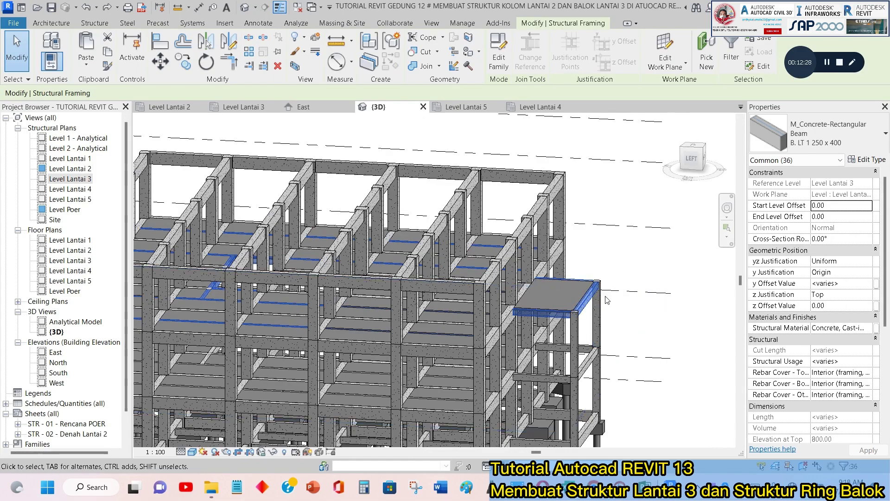
{"action": "middle_click_drag", "start_coordinate": [640, 284], "coordinate": [560, 273], "text": "shift"}
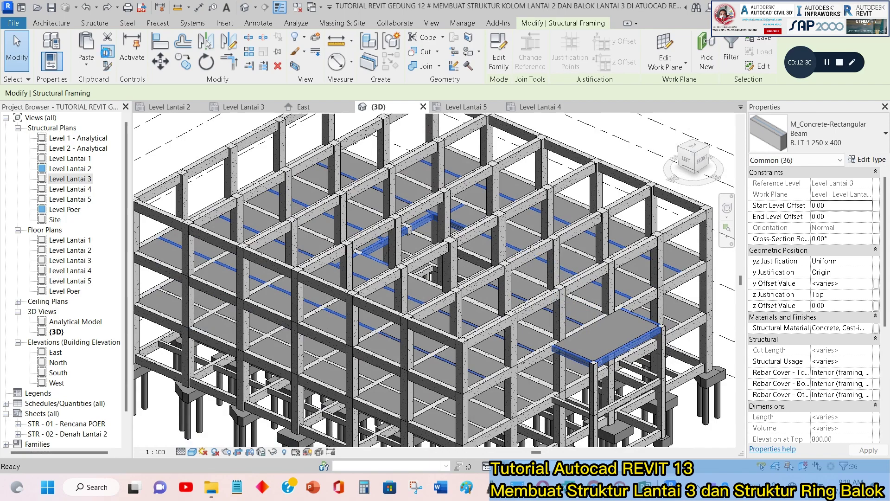
{"action": "left_click", "coordinate": [86, 67]}
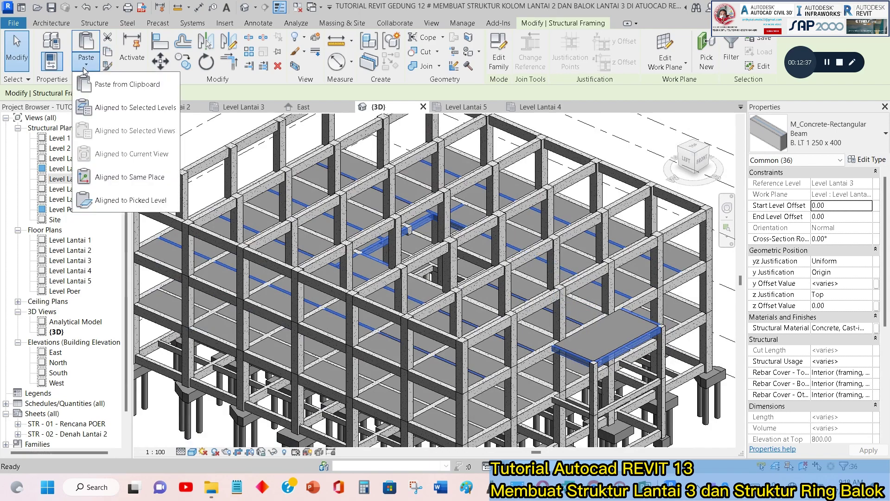
{"action": "left_click", "coordinate": [114, 108]}
{"action": "left_click", "coordinate": [575, 178]}
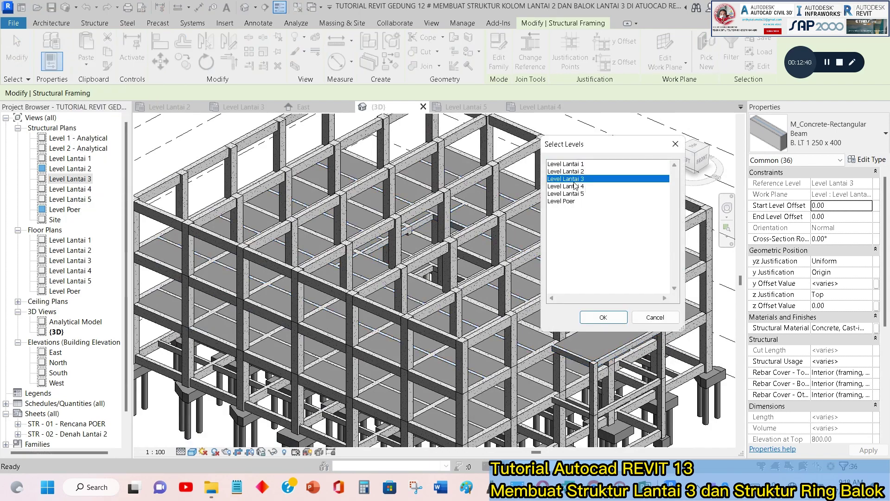
{"action": "left_click", "coordinate": [577, 186]}
{"action": "left_click", "coordinate": [617, 318]}
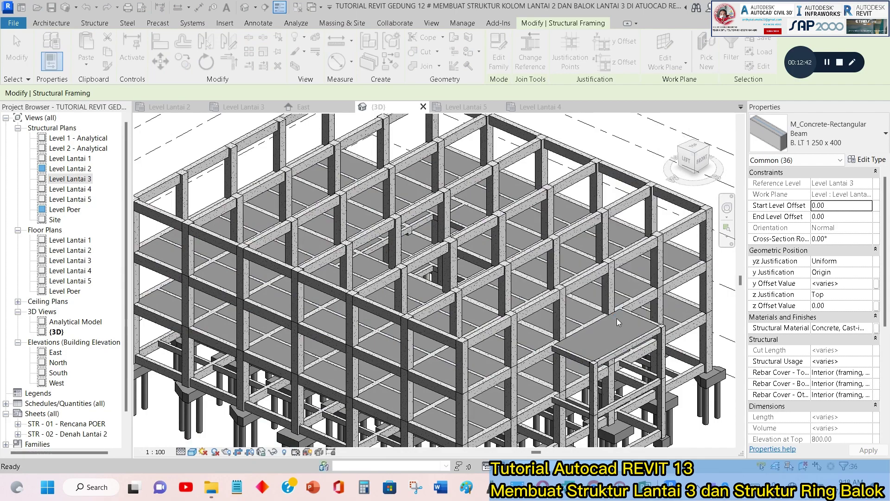
{"action": "key", "text": "Escape"}
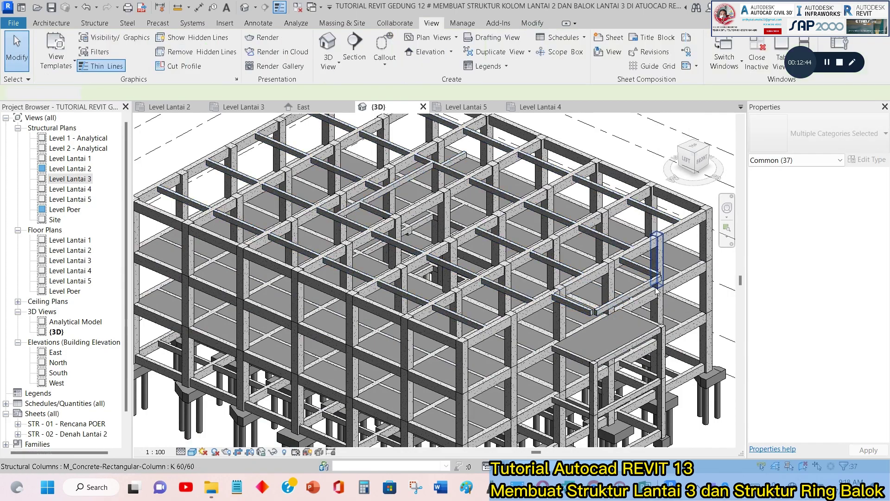
Delete the three pasted Level Lantai 4 beams that project from the main building above the entrance canopy.
{"action": "scroll", "coordinate": [668, 276], "scroll_direction": "up", "scroll_amount": 3}
{"action": "scroll", "coordinate": [668, 277], "scroll_direction": "down", "scroll_amount": 2}
{"action": "middle_click_drag", "start_coordinate": [448, 264], "coordinate": [597, 167], "text": "shift"}
{"action": "scroll", "coordinate": [556, 149], "scroll_direction": "up", "scroll_amount": 2}
{"action": "left_click", "coordinate": [551, 150]}
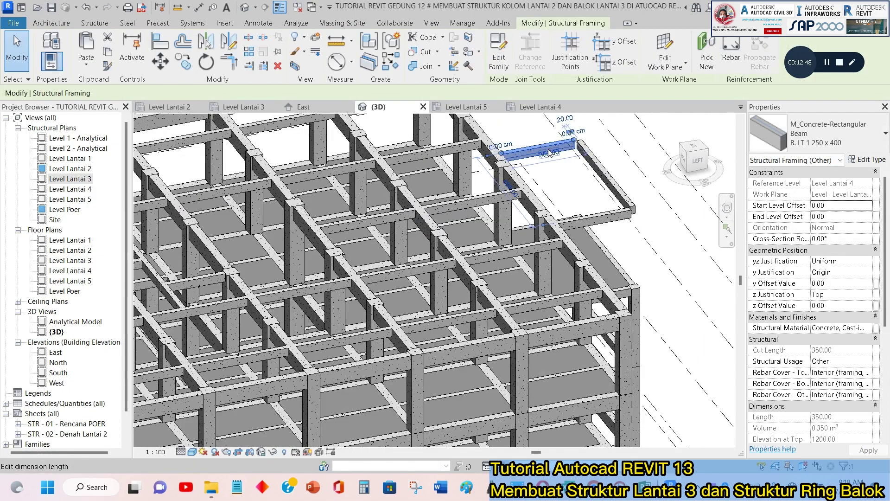
{"action": "key", "text": "Delete"}
{"action": "left_click", "coordinate": [598, 176]}
{"action": "key", "text": "Delete"}
{"action": "left_click", "coordinate": [612, 216]}
{"action": "key", "text": "Delete"}
Select all B. LT 1 400 x 600 beams visible in the Level Lantai 3 structural plan, copy them and paste them aligned to Level Lantai 4.
{"action": "middle_click_drag", "start_coordinate": [596, 298], "coordinate": [536, 298], "text": "shift"}
{"action": "middle_click_drag", "start_coordinate": [390, 261], "coordinate": [399, 364], "text": "shift"}
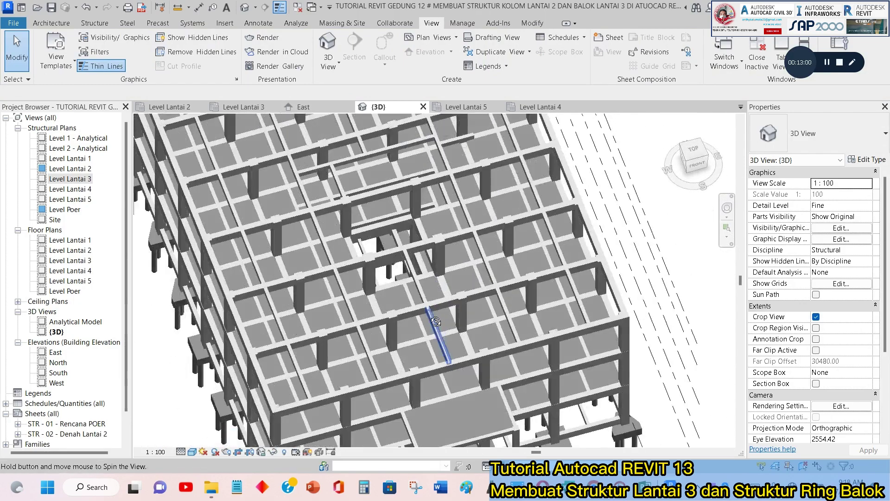
{"action": "scroll", "coordinate": [276, 130], "scroll_direction": "up", "scroll_amount": 4}
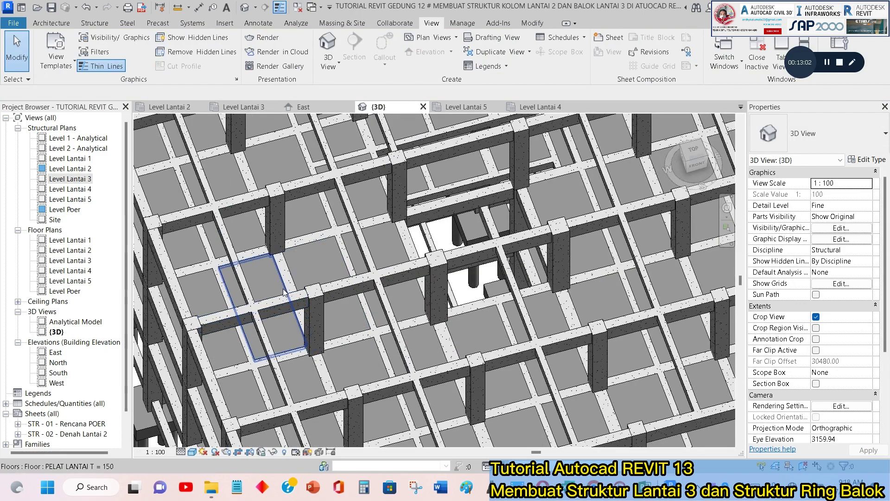
{"action": "left_click", "coordinate": [244, 108]}
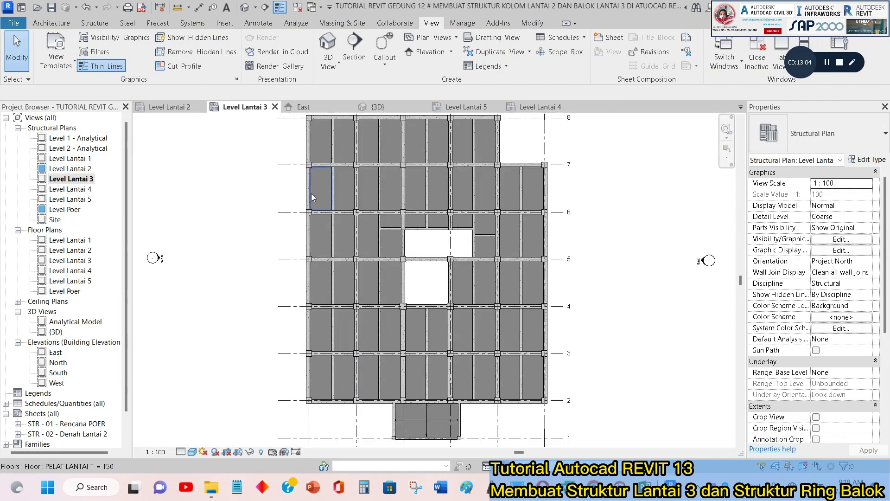
{"action": "scroll", "coordinate": [351, 135], "scroll_direction": "up", "scroll_amount": 3}
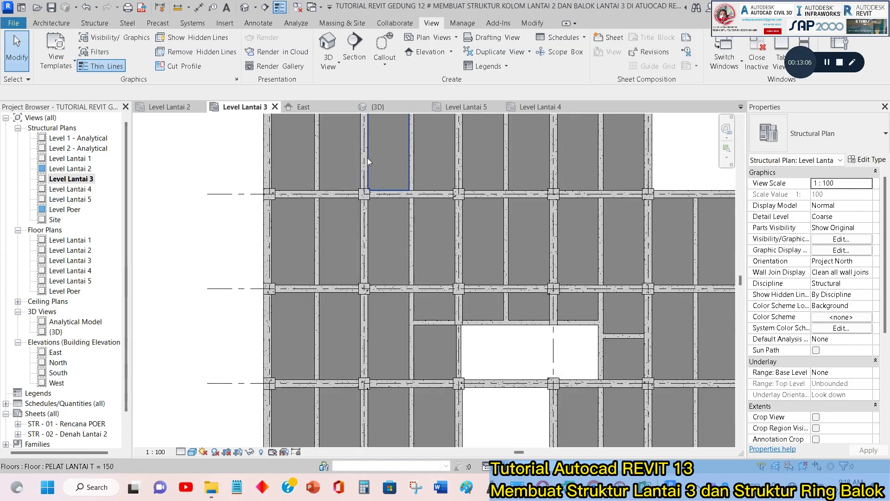
{"action": "left_click", "coordinate": [366, 158]}
{"action": "right_click", "coordinate": [365, 158]}
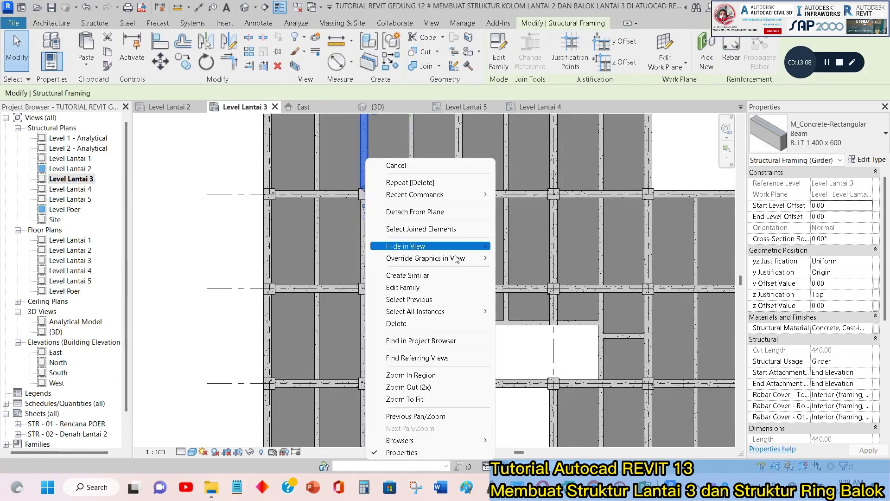
{"action": "mouse_move", "coordinate": [468, 315]}
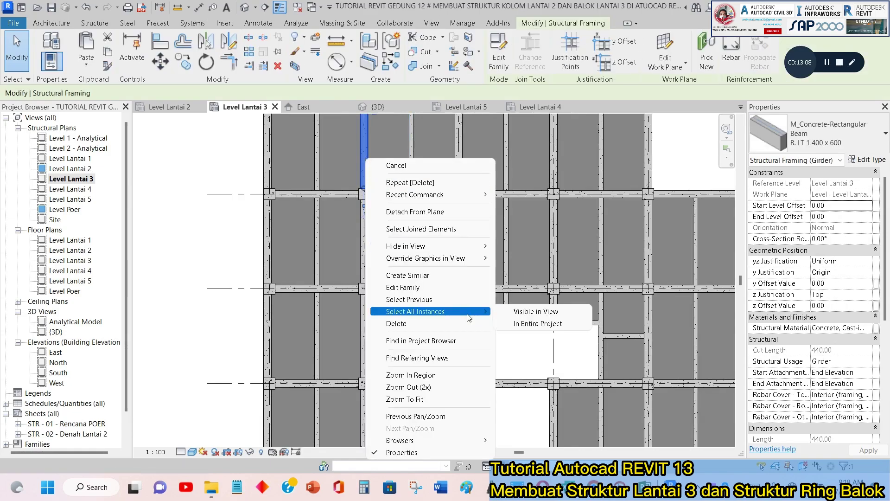
{"action": "left_click", "coordinate": [519, 312]}
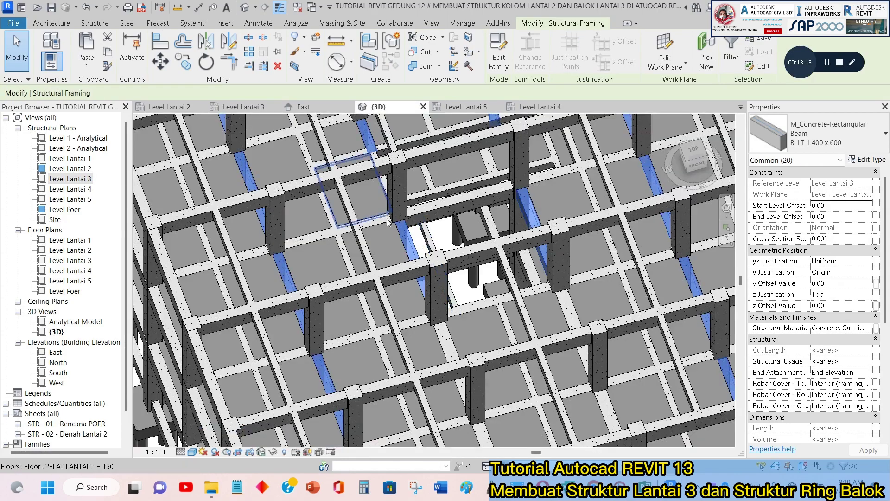
{"action": "scroll", "coordinate": [421, 237], "scroll_direction": "down", "scroll_amount": 3}
{"action": "middle_click_drag", "start_coordinate": [420, 237], "coordinate": [448, 279], "text": "shift"}
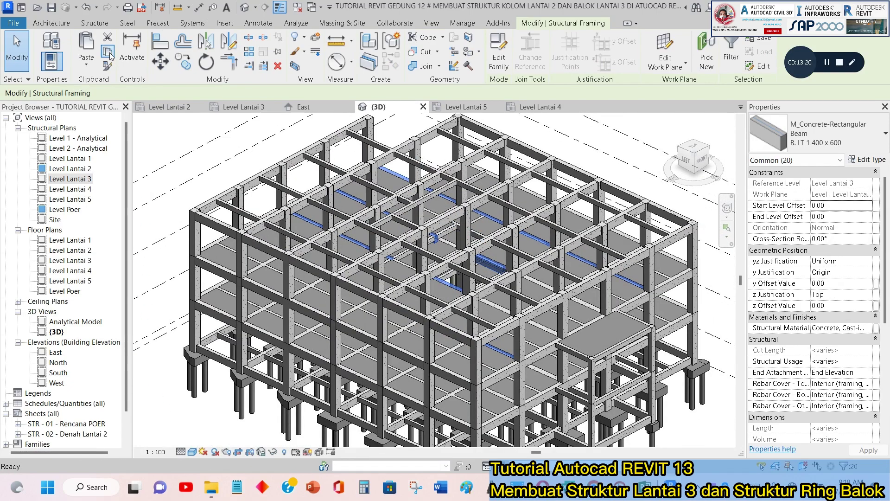
{"action": "left_click", "coordinate": [86, 68]}
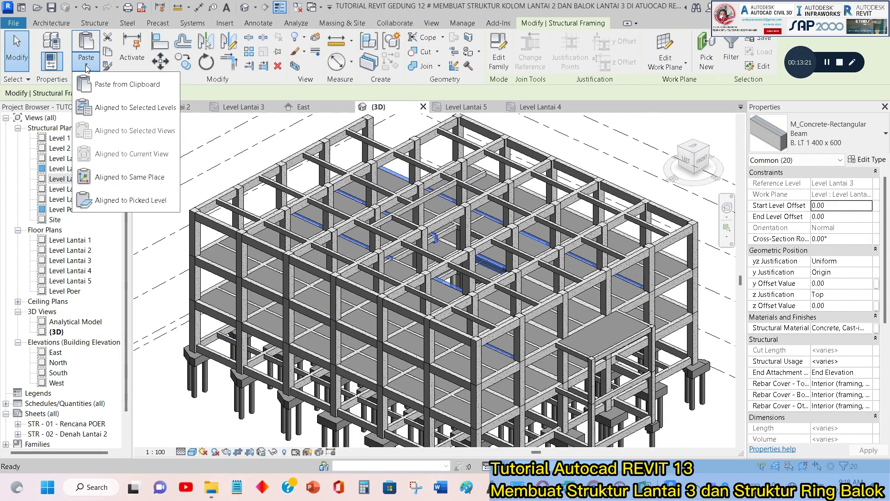
{"action": "left_click", "coordinate": [149, 108]}
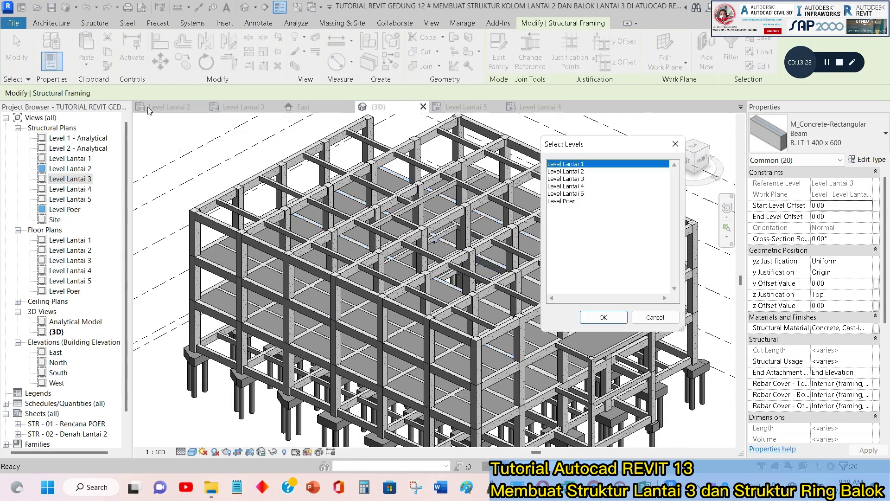
{"action": "left_click", "coordinate": [581, 187]}
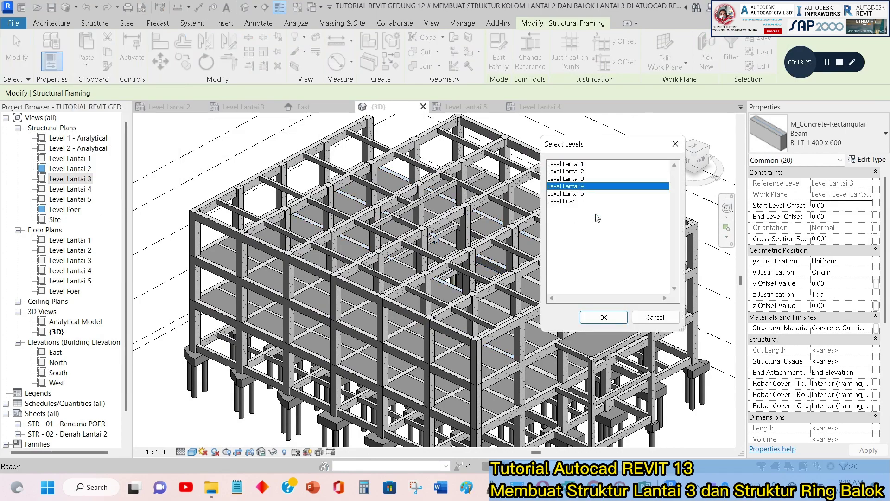
{"action": "left_click", "coordinate": [621, 318]}
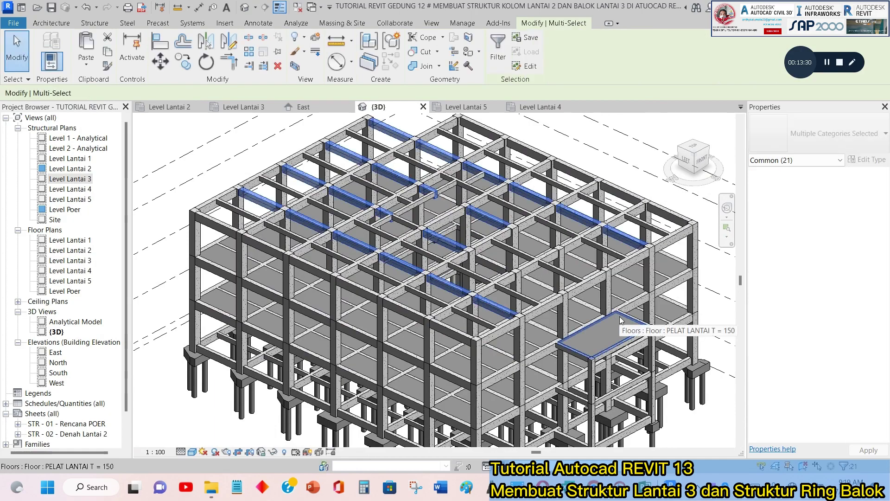
{"action": "key", "text": "Escape"}
{"action": "middle_click_drag", "start_coordinate": [516, 222], "coordinate": [483, 164], "text": "shift"}
{"action": "scroll", "coordinate": [418, 184], "scroll_direction": "down", "scroll_amount": 3}
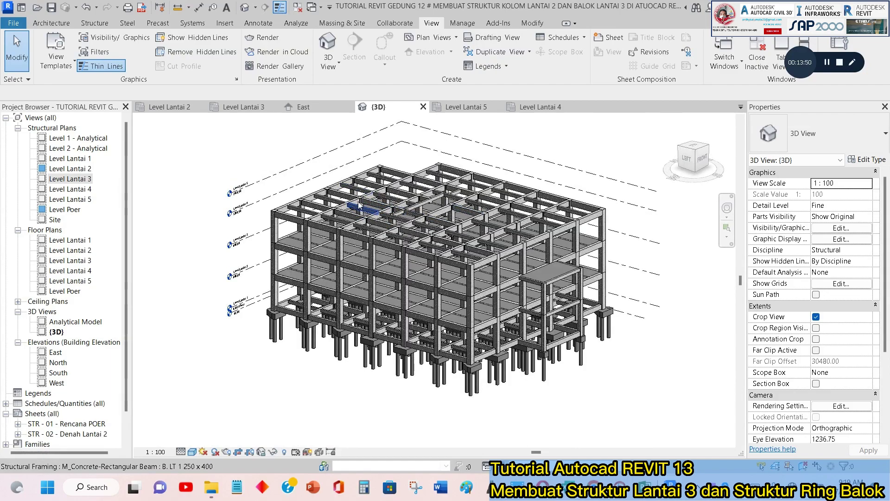
{"action": "middle_click_drag", "start_coordinate": [439, 217], "coordinate": [495, 218], "text": "shift"}
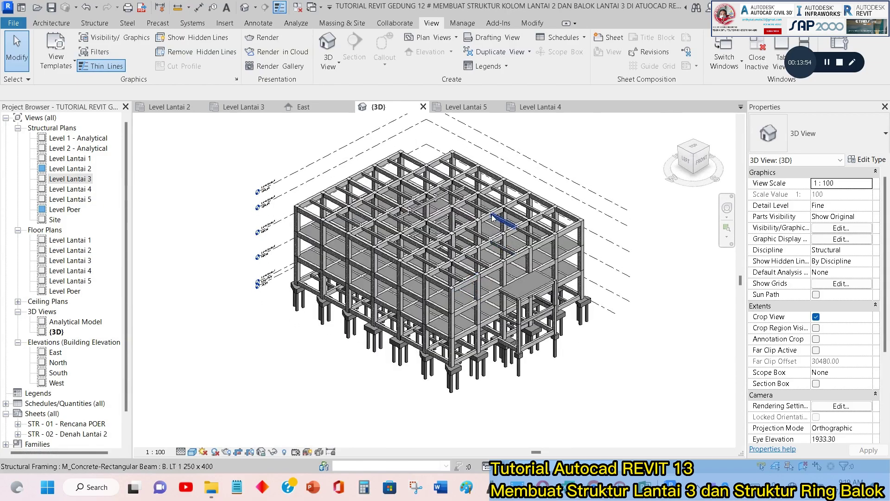
Switch to BricsCAD and examine the floor layouts in the PERPUS STR 2 - Copy drawing, checking the last plan's beam arrangement around grids 4 to 7.
{"action": "key", "text": "alt+Tab"}
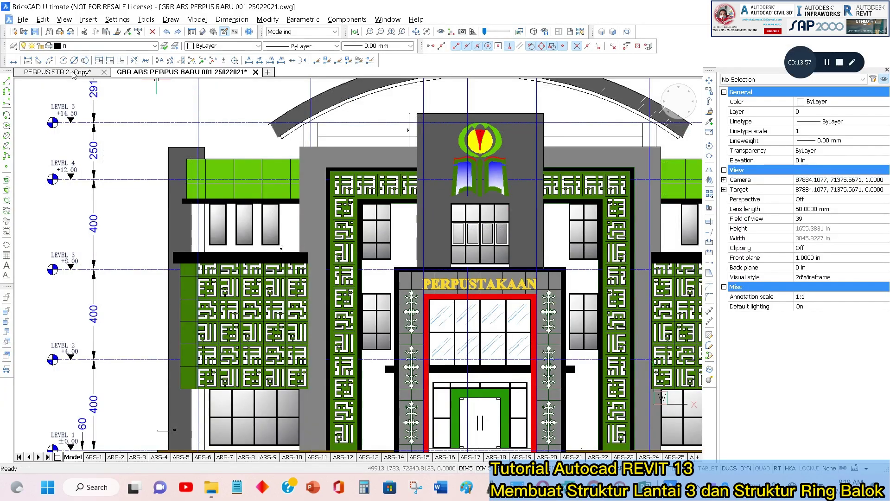
{"action": "left_click", "coordinate": [73, 73]}
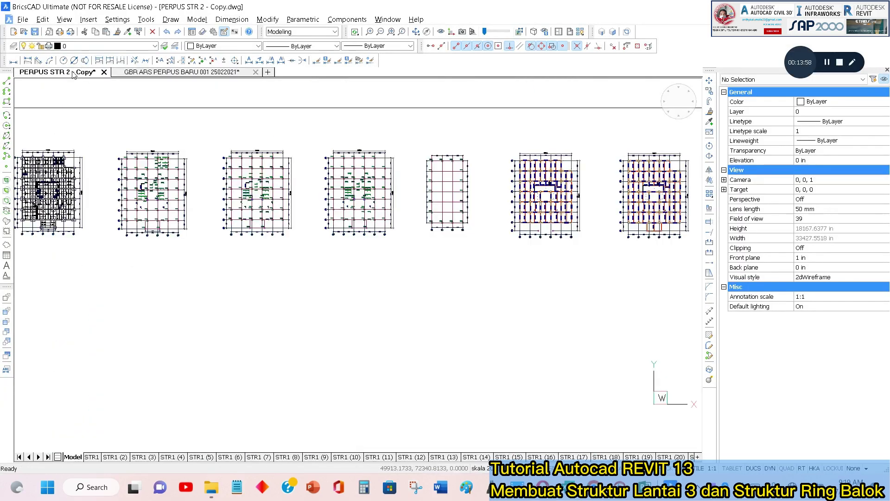
{"action": "middle_click_drag", "start_coordinate": [610, 203], "coordinate": [336, 217]}
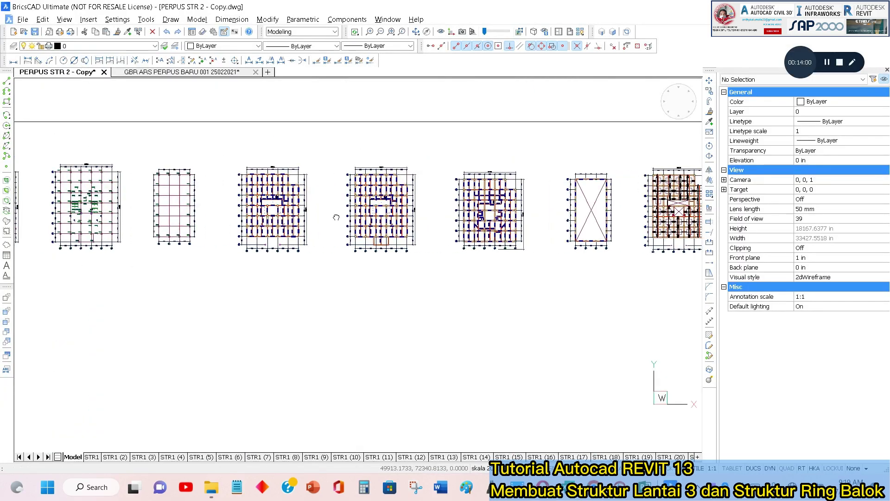
{"action": "mouse_move", "coordinate": [533, 219]}
{"action": "middle_mouse_down"}
{"action": "mouse_move", "coordinate": [329, 232]}
{"action": "mouse_move", "coordinate": [395, 233]}
{"action": "mouse_move", "coordinate": [385, 233]}
{"action": "middle_mouse_up"}
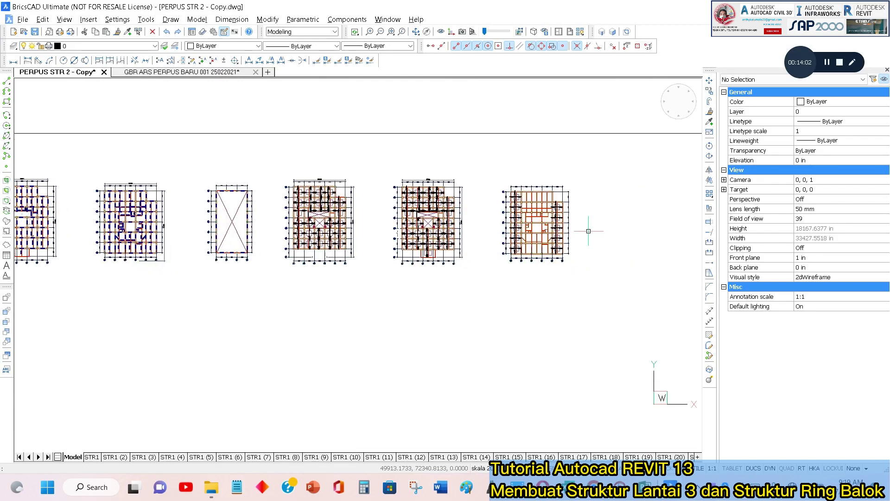
{"action": "scroll", "coordinate": [545, 214], "scroll_direction": "up", "scroll_amount": 4}
{"action": "scroll", "coordinate": [550, 213], "scroll_direction": "up", "scroll_amount": 2}
{"action": "scroll", "coordinate": [598, 151], "scroll_direction": "up", "scroll_amount": 2}
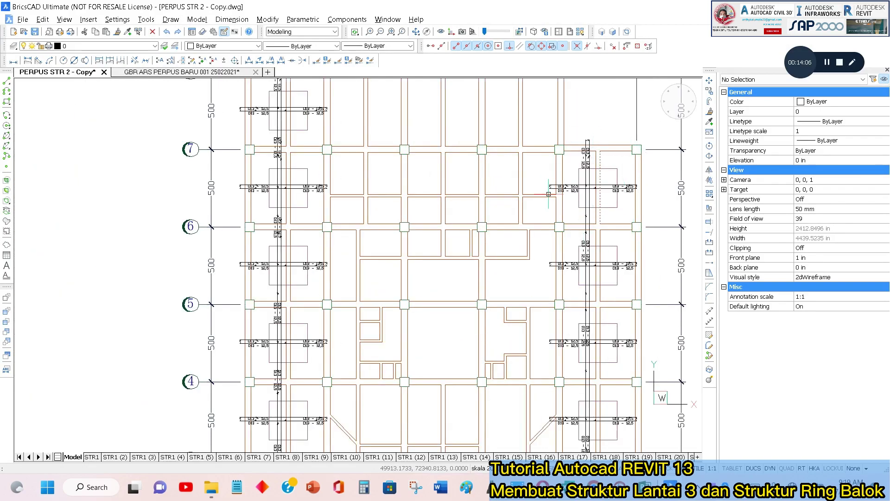
{"action": "scroll", "coordinate": [548, 194], "scroll_direction": "down", "scroll_amount": 3}
{"action": "scroll", "coordinate": [383, 173], "scroll_direction": "up", "scroll_amount": 5}
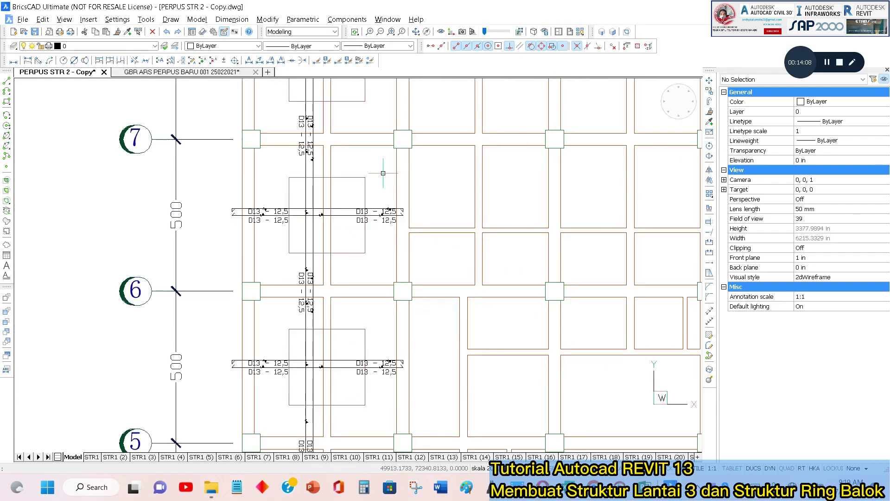
{"action": "scroll", "coordinate": [335, 206], "scroll_direction": "down", "scroll_amount": 5}
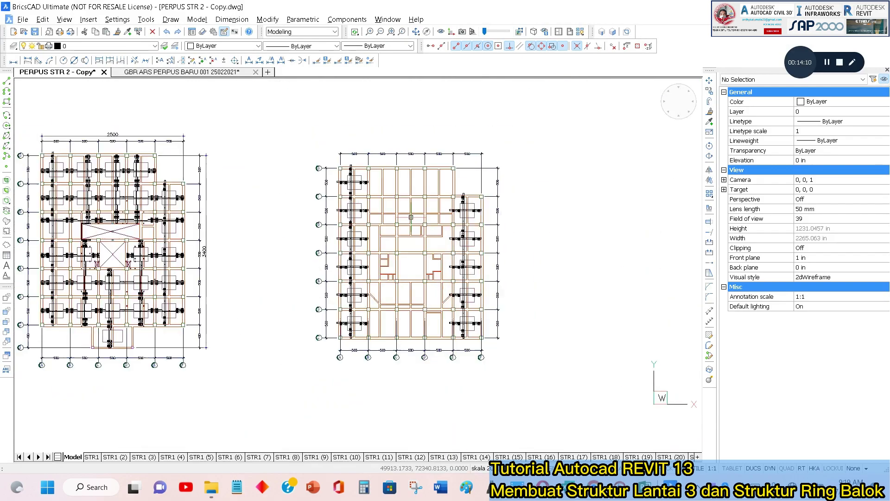
Examine the last PERPUS STR 2 - Copy plan, outlining the central bays around grids B to E, and clear the markup.
{"action": "scroll", "coordinate": [422, 242], "scroll_direction": "up", "scroll_amount": 2}
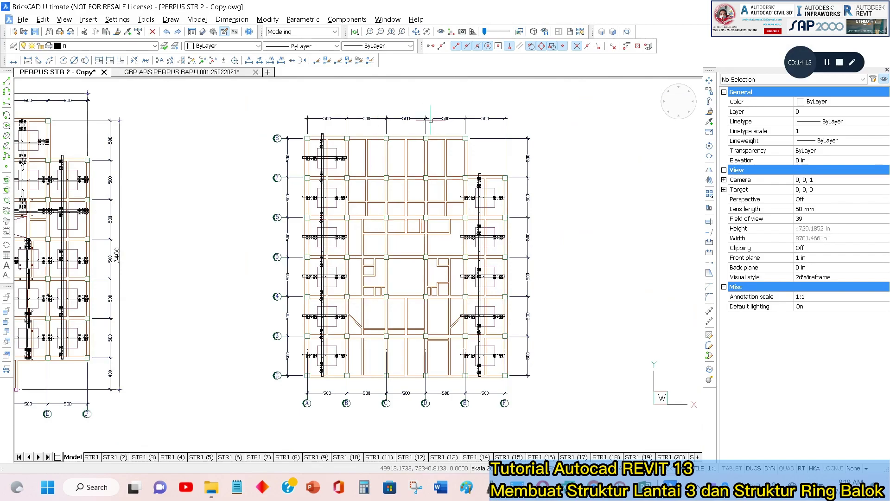
{"action": "left_click", "coordinate": [852, 62]}
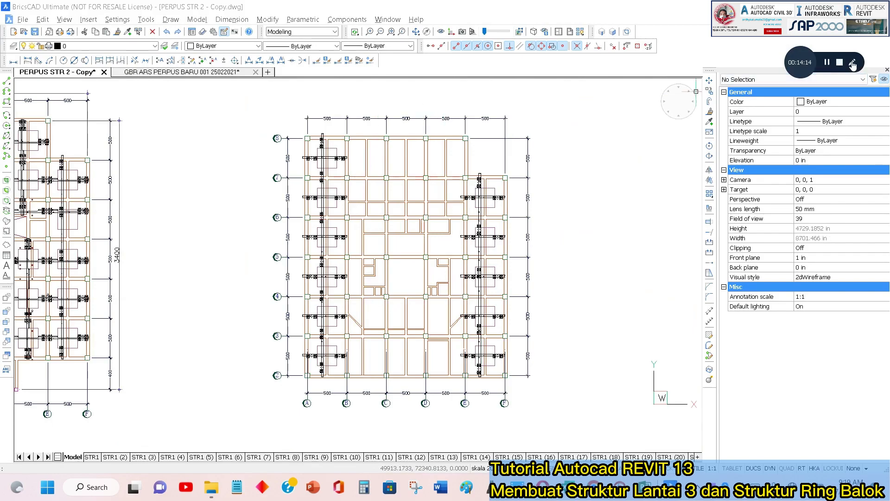
{"action": "left_click_drag", "start_coordinate": [340, 107], "coordinate": [333, 137]}
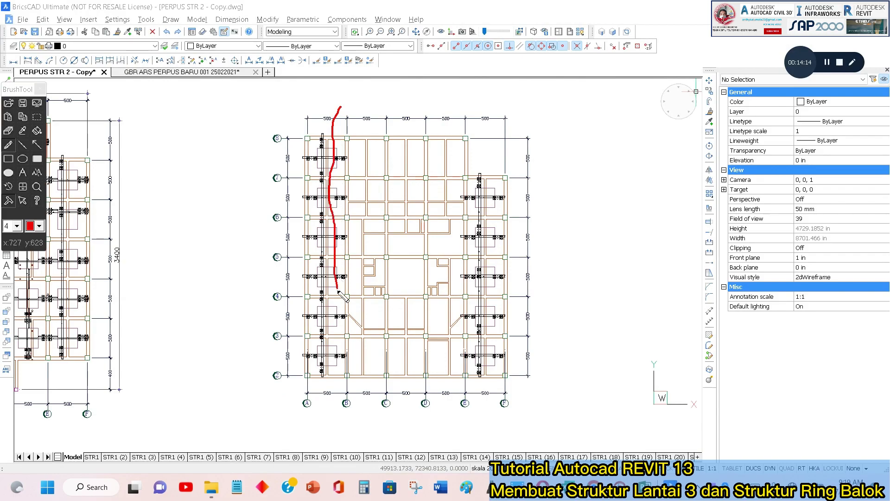
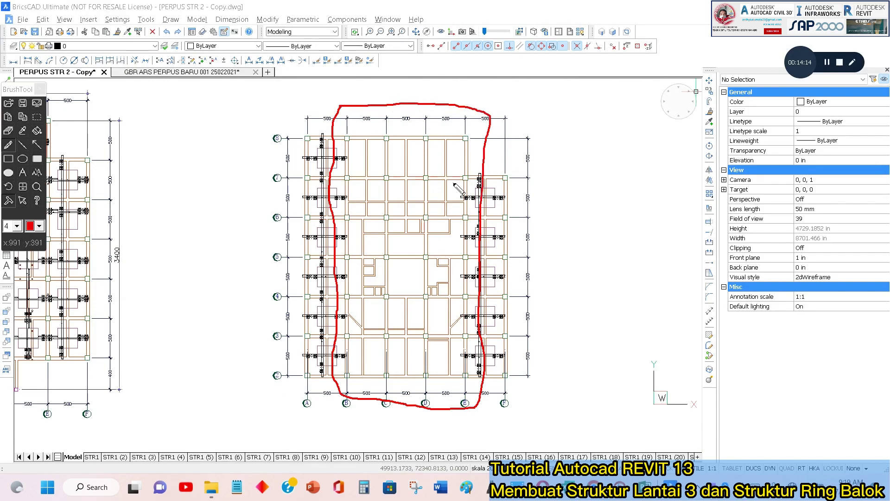
{"action": "key", "text": "ctrl+z"}
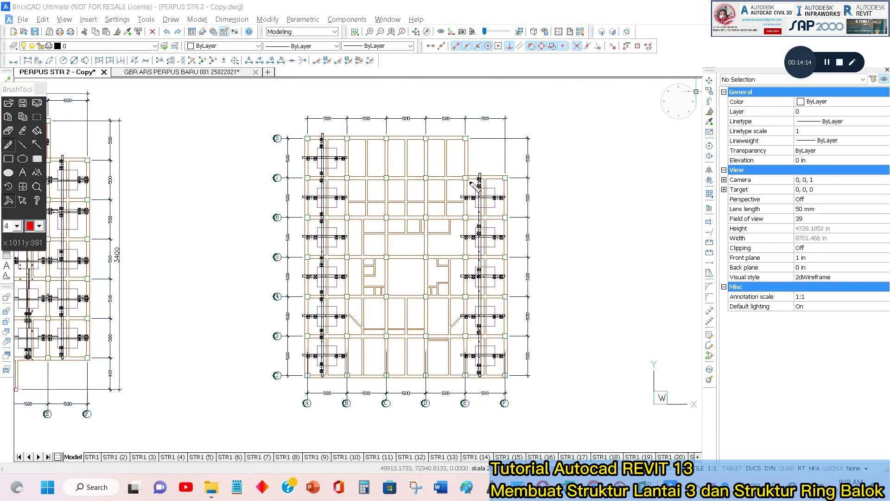
{"action": "left_click", "coordinate": [40, 90]}
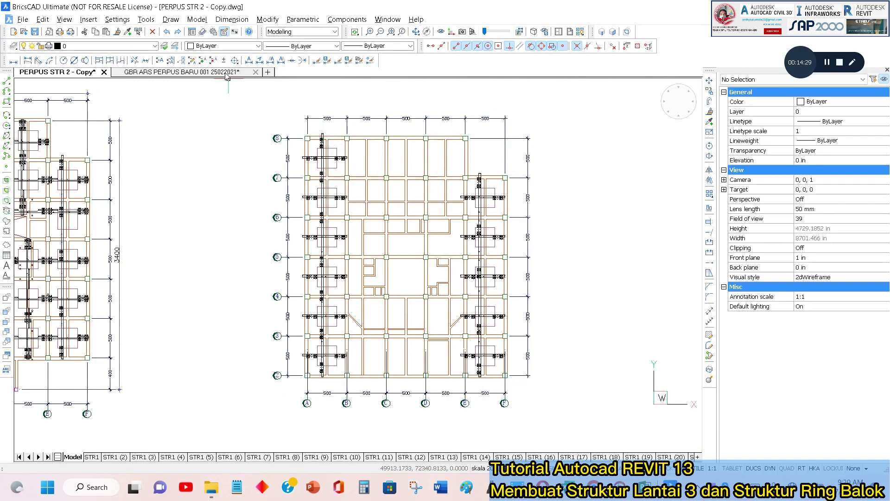
{"action": "left_click", "coordinate": [227, 73]}
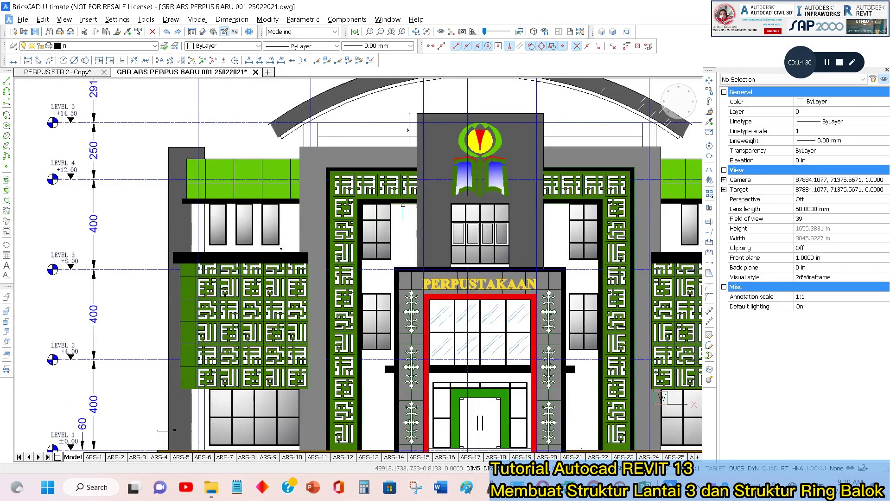
{"action": "scroll", "coordinate": [504, 316], "scroll_direction": "down", "scroll_amount": 6}
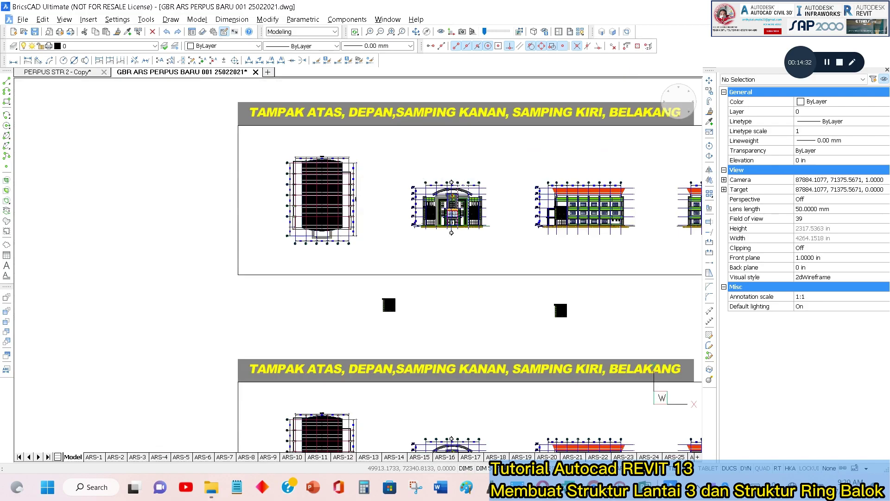
{"action": "scroll", "coordinate": [212, 252], "scroll_direction": "up", "scroll_amount": 10}
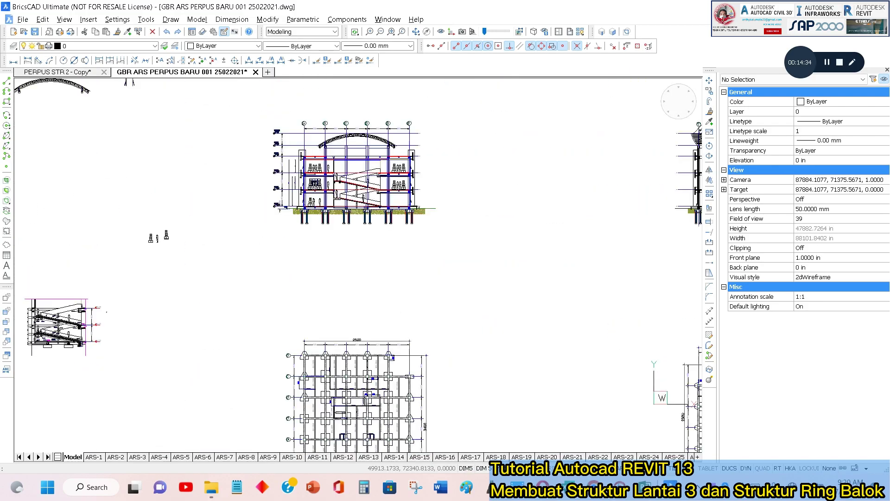
{"action": "scroll", "coordinate": [412, 213], "scroll_direction": "up", "scroll_amount": 5}
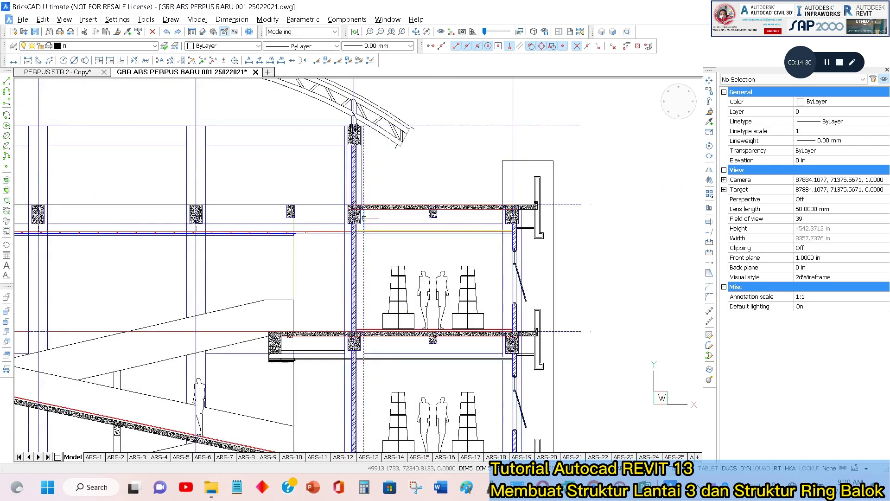
{"action": "scroll", "coordinate": [429, 197], "scroll_direction": "down", "scroll_amount": 5}
{"action": "scroll", "coordinate": [341, 239], "scroll_direction": "up", "scroll_amount": 4}
{"action": "scroll", "coordinate": [341, 239], "scroll_direction": "down", "scroll_amount": 4}
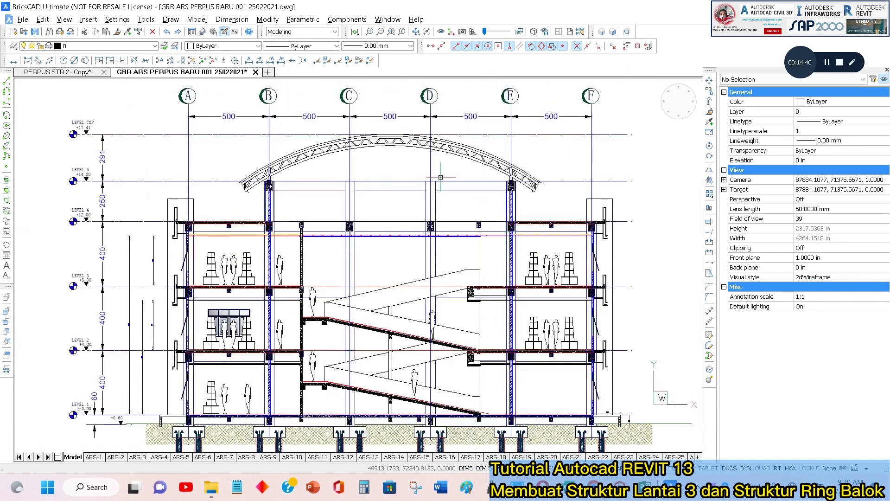
Circle the Level 4 outer slabs at A–B and E–F in red and the central zone in green, and close the markup.
{"action": "left_click", "coordinate": [853, 63]}
{"action": "left_click_drag", "start_coordinate": [622, 208], "coordinate": [611, 207]}
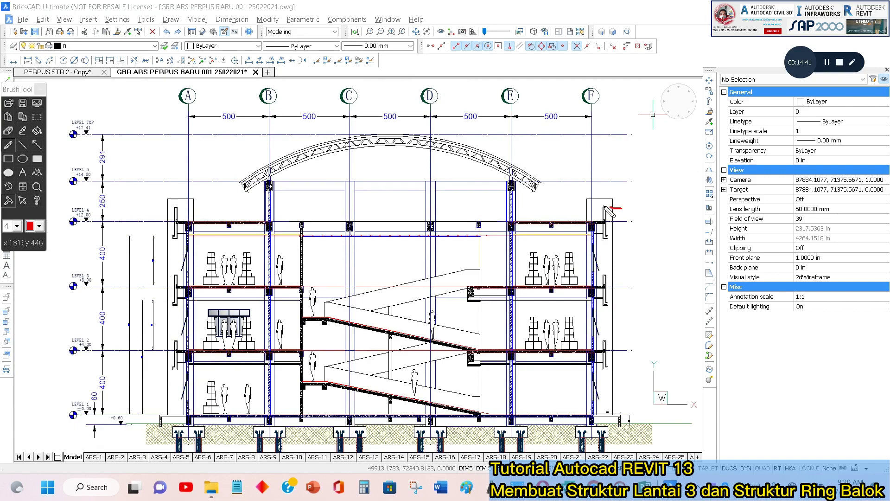
{"action": "left_click_drag", "start_coordinate": [528, 241], "coordinate": [601, 200]}
{"action": "mouse_move", "coordinate": [280, 213]}
{"action": "left_mouse_down"}
{"action": "mouse_move", "coordinate": [174, 204]}
{"action": "mouse_move", "coordinate": [226, 243]}
{"action": "left_mouse_up"}
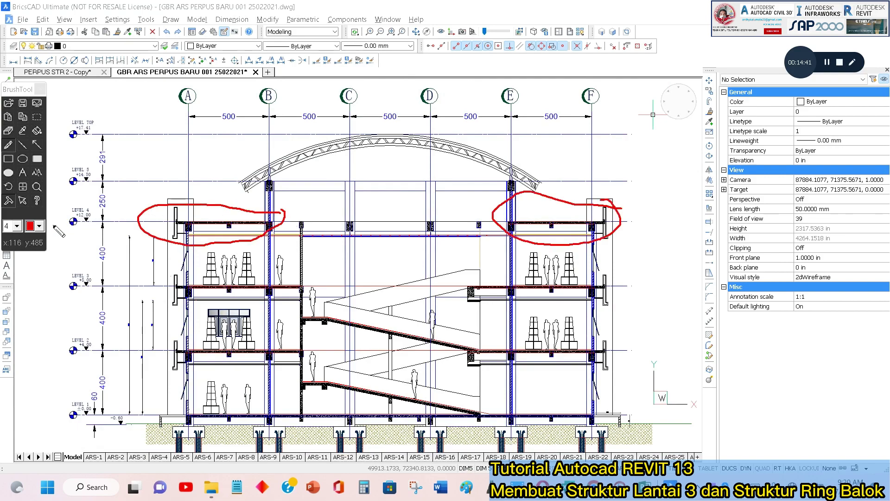
{"action": "left_click", "coordinate": [39, 226]}
{"action": "left_click", "coordinate": [35, 330]}
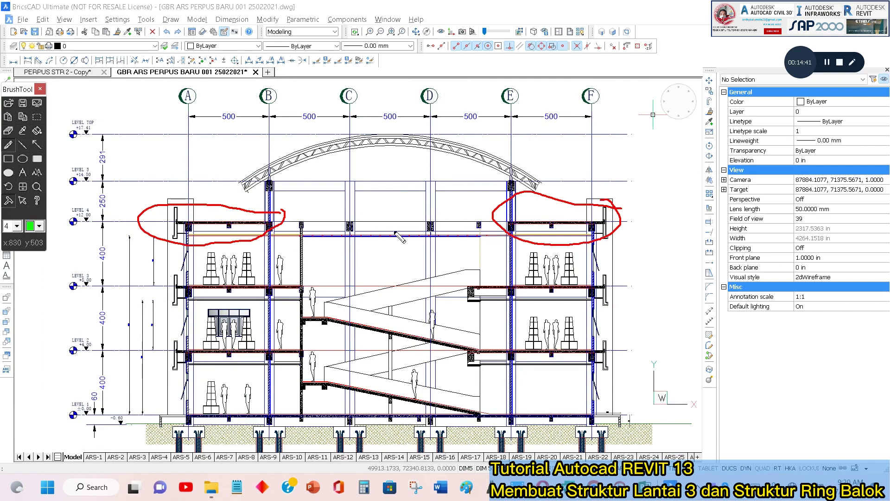
{"action": "left_click_drag", "start_coordinate": [482, 214], "coordinate": [395, 215]}
{"action": "left_click_drag", "start_coordinate": [295, 223], "coordinate": [450, 238]}
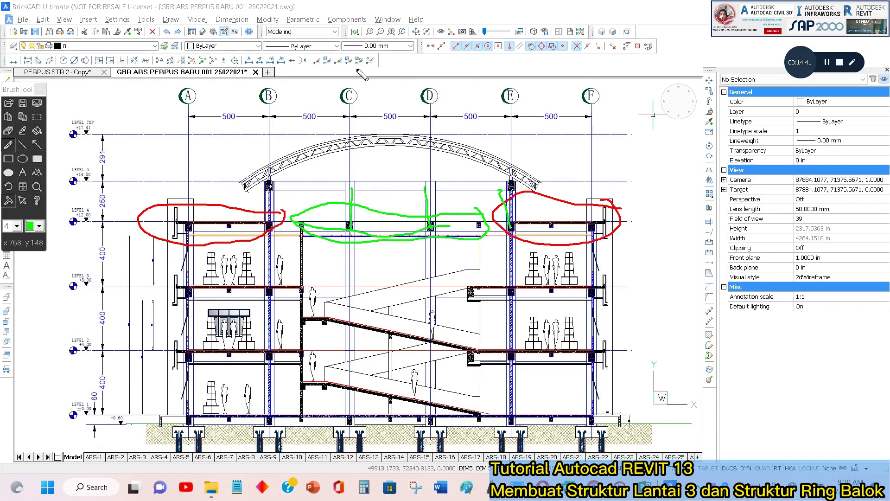
{"action": "left_click", "coordinate": [40, 89]}
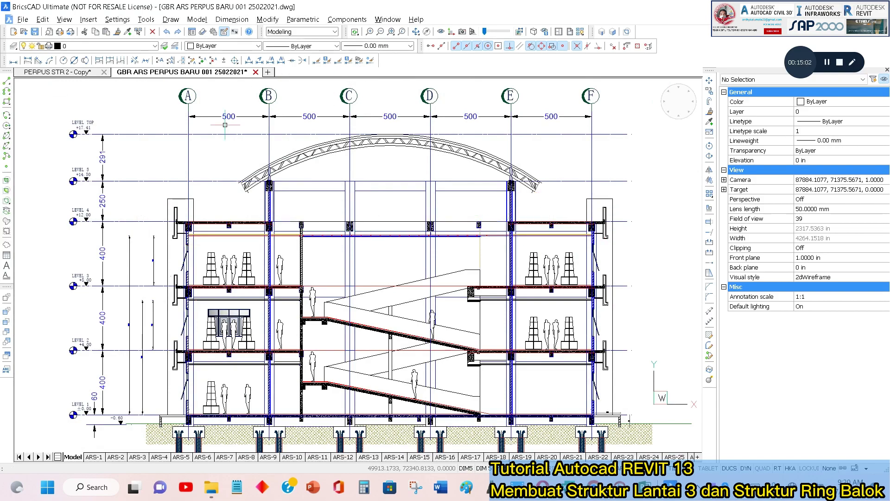
Switch to Revit and check the beam layout in the Level Lantai 4 structural plan.
{"action": "key", "text": "alt+Tab"}
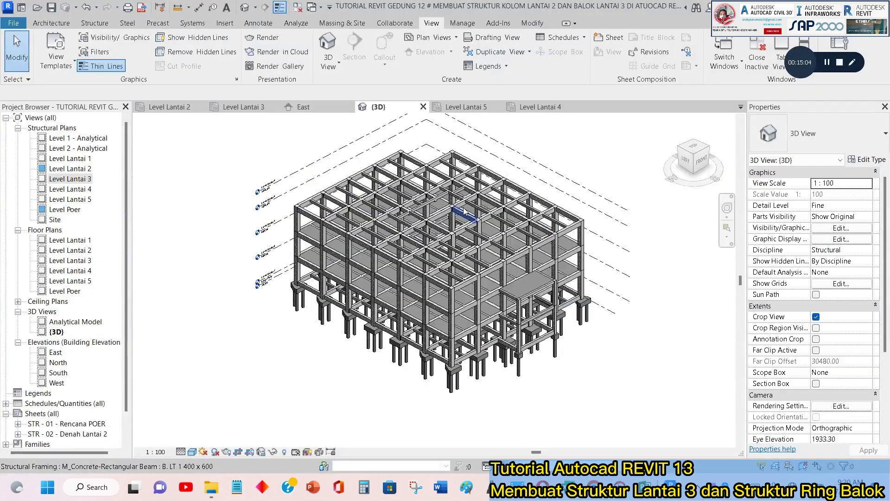
{"action": "left_click", "coordinate": [540, 106]}
{"action": "scroll", "coordinate": [512, 194], "scroll_direction": "up", "scroll_amount": 4}
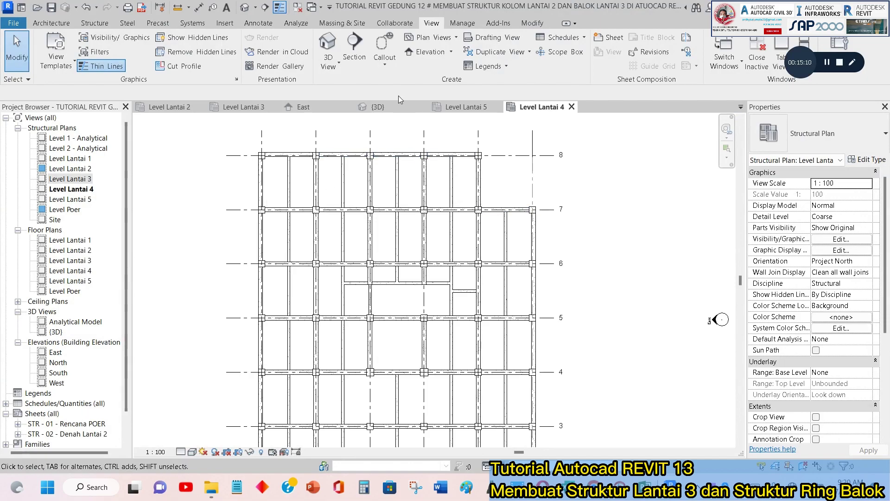
In the Level Lantai 3 structural plan, select all PELAT LANTAI T = 150 slabs between grids A and B, from grid 8 to grid 2.
{"action": "left_click", "coordinate": [245, 108]}
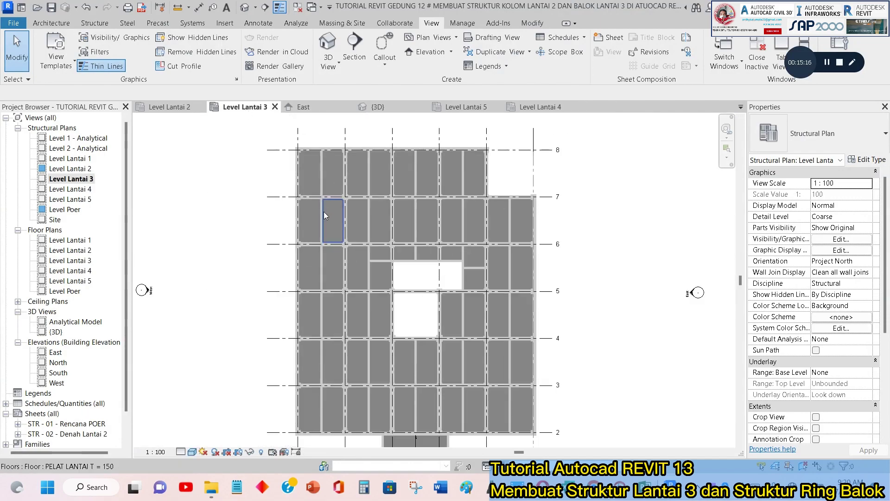
{"action": "left_click", "coordinate": [319, 180]}
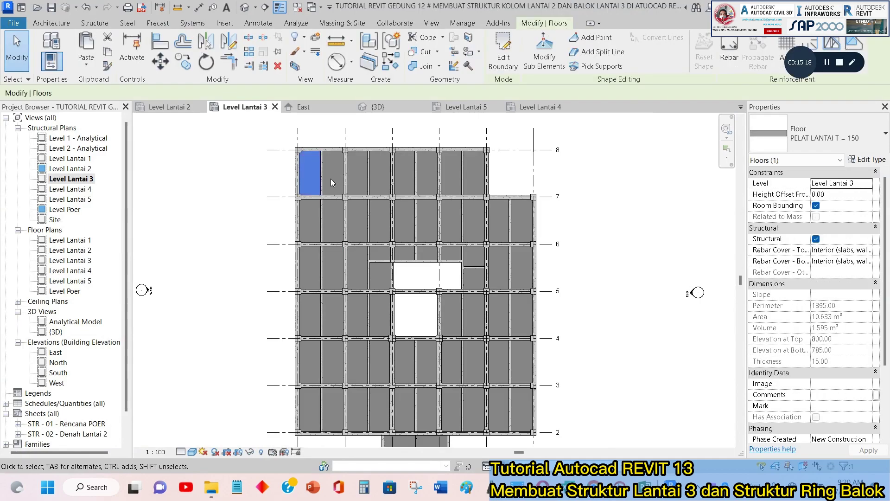
{"action": "key", "text": "Escape"}
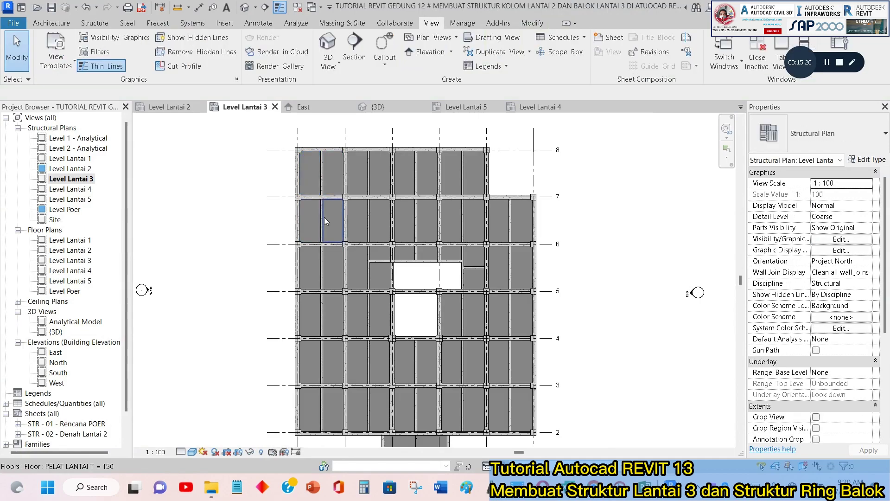
{"action": "left_click", "coordinate": [318, 182]}
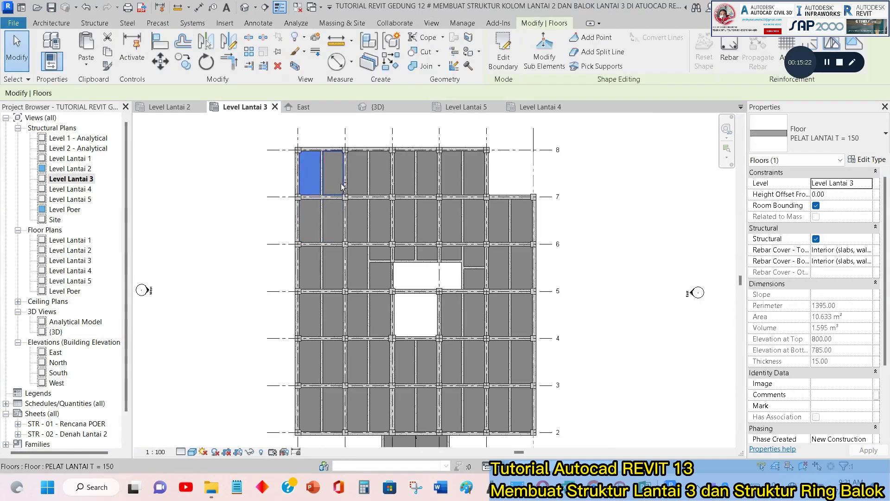
{"action": "left_click", "coordinate": [342, 188], "text": "ctrl"}
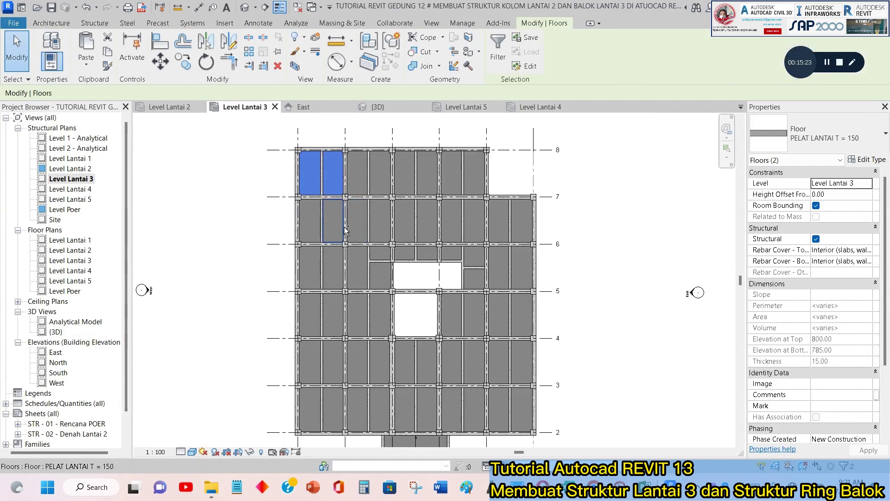
{"action": "left_click", "coordinate": [320, 231], "text": "ctrl"}
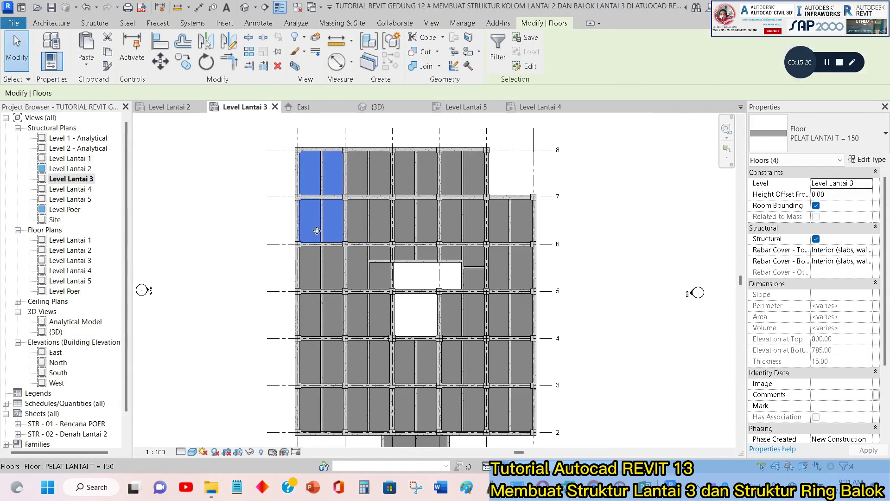
{"action": "middle_click_drag", "start_coordinate": [319, 231], "coordinate": [334, 177]}
{"action": "scroll", "coordinate": [324, 206], "scroll_direction": "up", "scroll_amount": 1}
{"action": "left_click", "coordinate": [327, 207], "text": "ctrl"}
{"action": "left_click", "coordinate": [336, 202], "text": "ctrl"}
{"action": "left_click", "coordinate": [342, 262], "text": "ctrl"}
{"action": "left_click", "coordinate": [327, 260], "text": "ctrl"}
{"action": "middle_click_drag", "start_coordinate": [327, 260], "coordinate": [333, 193]}
{"action": "left_click", "coordinate": [331, 269], "text": "ctrl"}
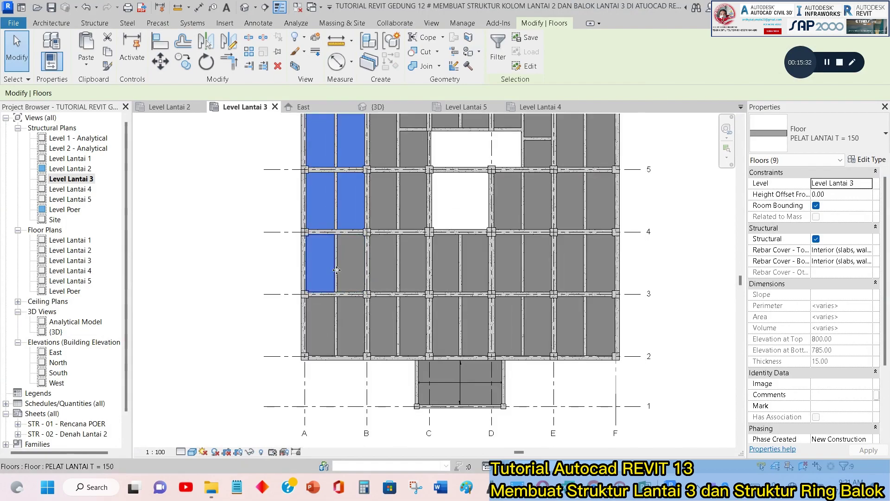
{"action": "left_click", "coordinate": [341, 267], "text": "ctrl"}
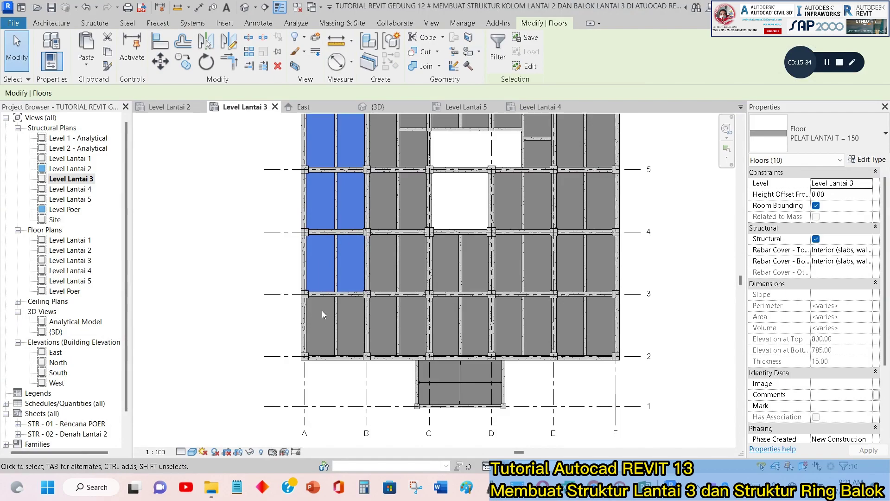
{"action": "left_click", "coordinate": [330, 325], "text": "ctrl"}
{"action": "left_click", "coordinate": [343, 324], "text": "ctrl"}
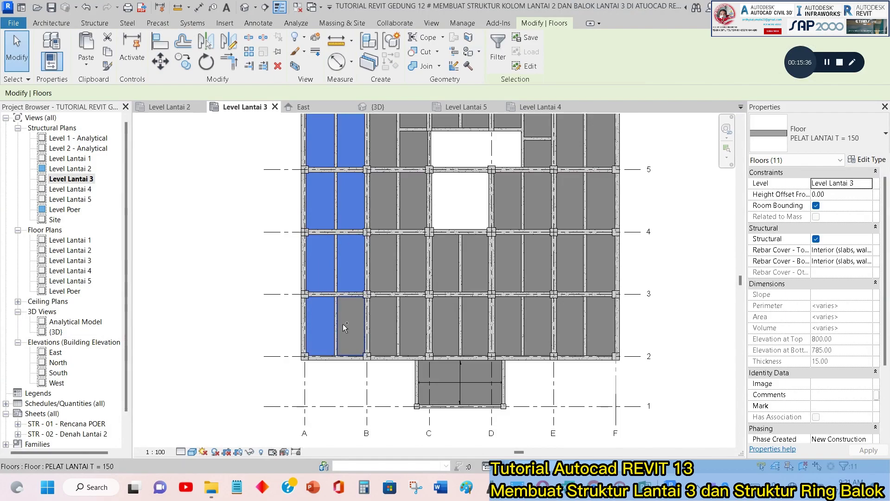
Add all Level Lantai 3 slabs between grids E and F, from grid 7 to grid 2, to the selection.
{"action": "scroll", "coordinate": [432, 327], "scroll_direction": "down", "scroll_amount": 3}
{"action": "scroll", "coordinate": [502, 198], "scroll_direction": "up", "scroll_amount": 2}
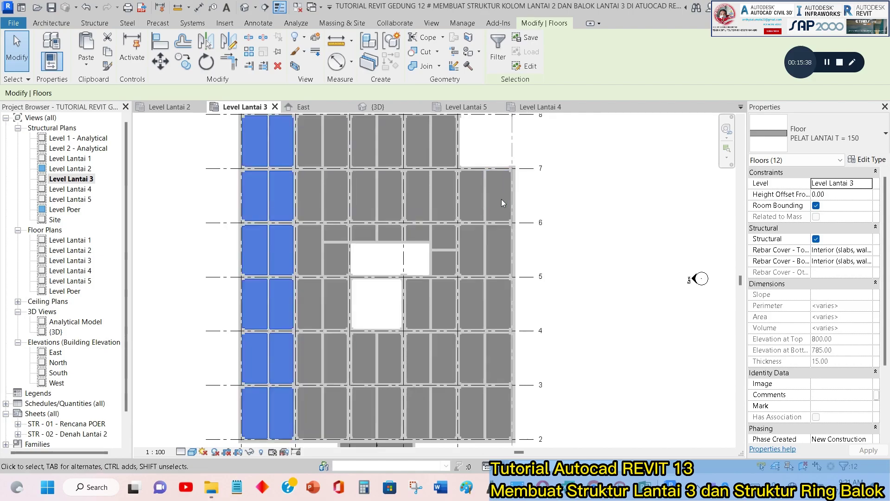
{"action": "left_click", "coordinate": [509, 199], "text": "ctrl"}
{"action": "left_click", "coordinate": [460, 197], "text": "ctrl"}
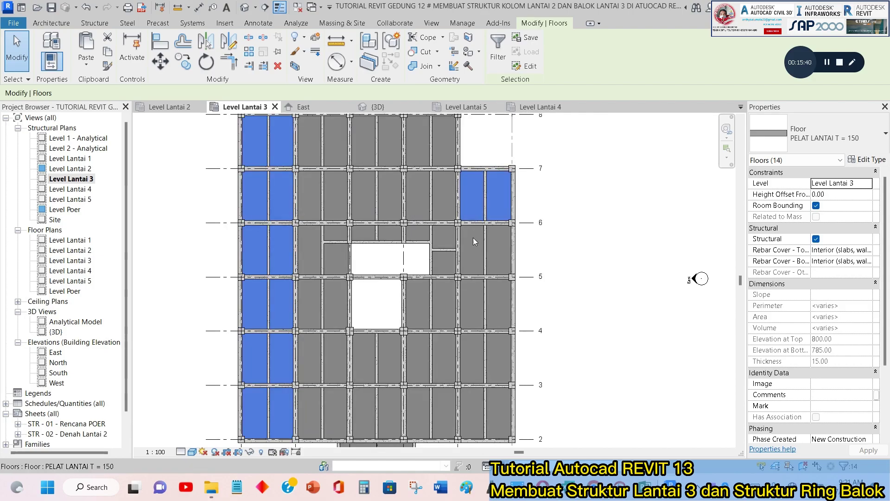
{"action": "left_click", "coordinate": [465, 252], "text": "ctrl"}
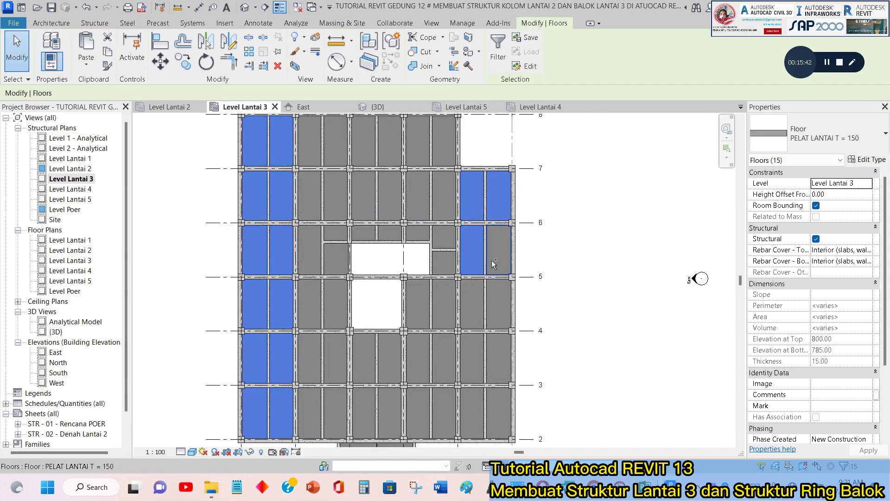
{"action": "left_click", "coordinate": [491, 260], "text": "ctrl"}
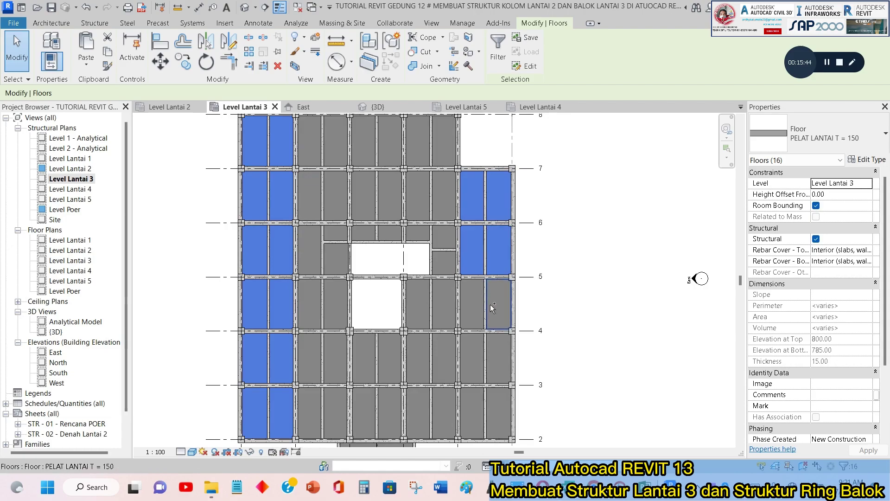
{"action": "left_click", "coordinate": [463, 307], "text": "ctrl"}
{"action": "left_click", "coordinate": [461, 355], "text": "ctrl"}
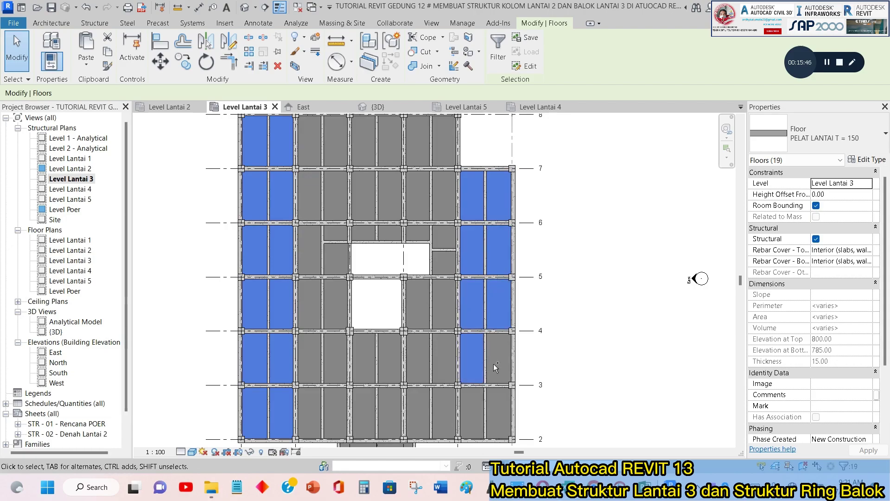
{"action": "left_click", "coordinate": [490, 362], "text": "ctrl"}
{"action": "scroll", "coordinate": [491, 362], "scroll_direction": "down", "scroll_amount": 2, "text": "ctrl"}
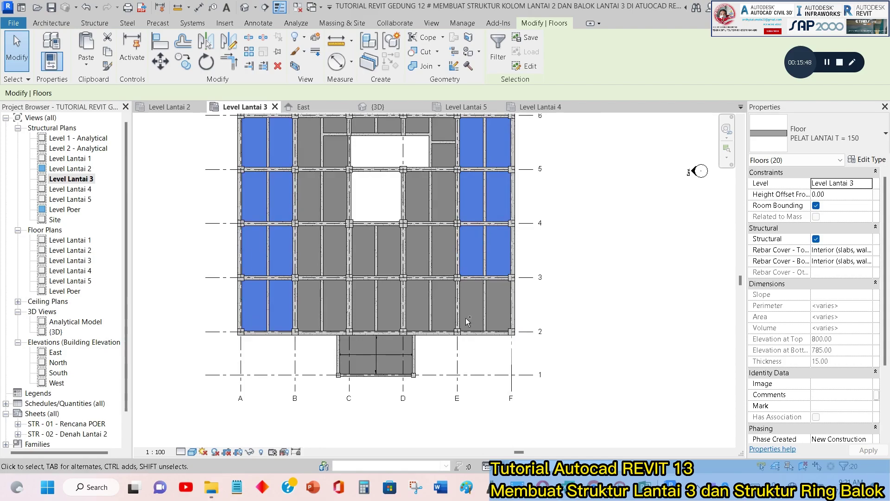
{"action": "left_click", "coordinate": [464, 316], "text": "ctrl"}
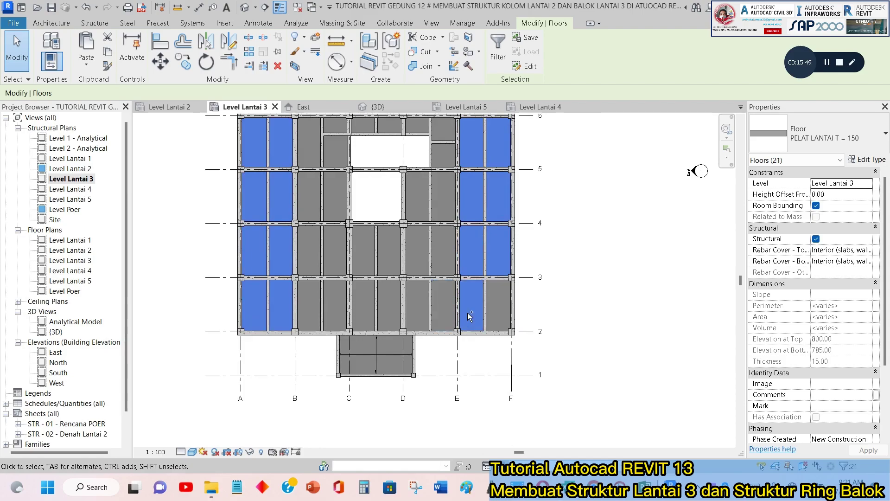
{"action": "left_click", "coordinate": [491, 307], "text": "ctrl"}
{"action": "scroll", "coordinate": [449, 244], "scroll_direction": "down", "scroll_amount": 4}
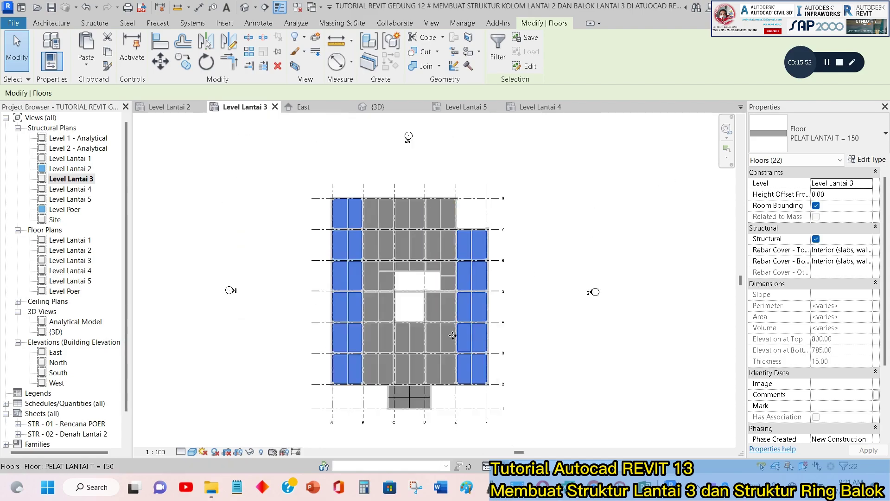
Copy the selected outer PELAT LANTAI T = 150 slabs from Level Lantai 3, paste them aligned to Level Lantai 4, and check them in 3D.
{"action": "left_click", "coordinate": [378, 107]}
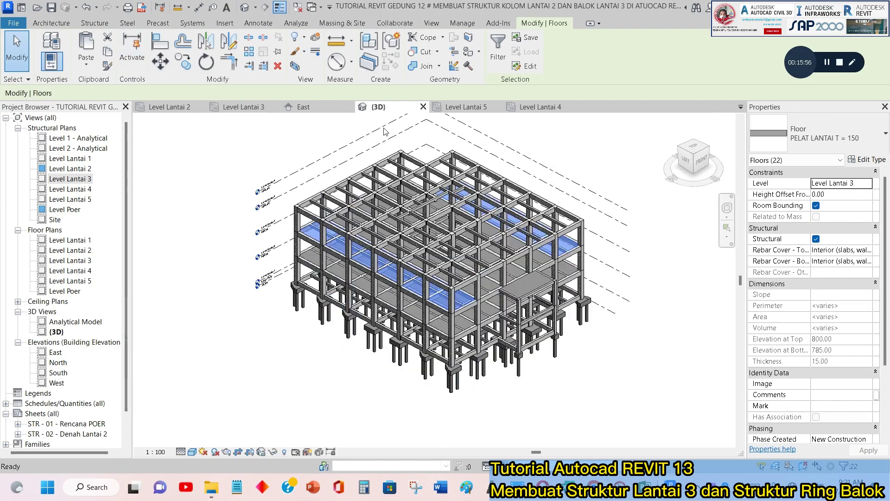
{"action": "scroll", "coordinate": [256, 219], "scroll_direction": "up", "scroll_amount": 3}
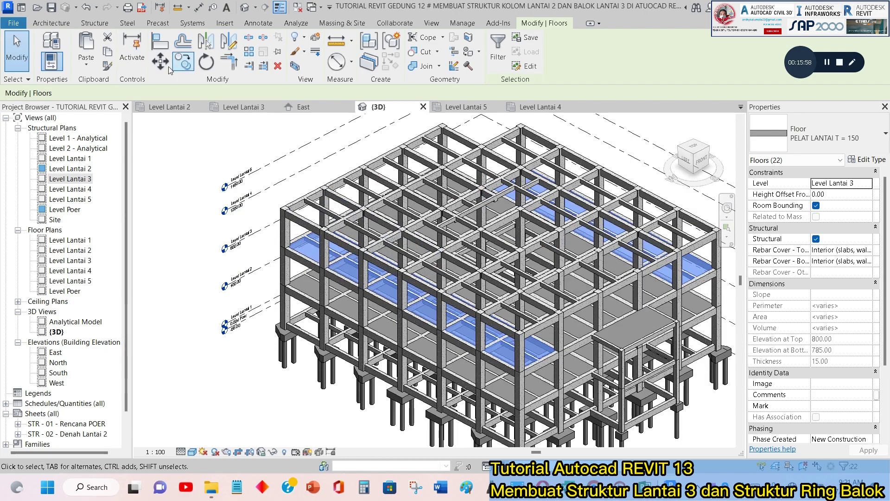
{"action": "left_click", "coordinate": [88, 65]}
{"action": "left_click", "coordinate": [124, 107]}
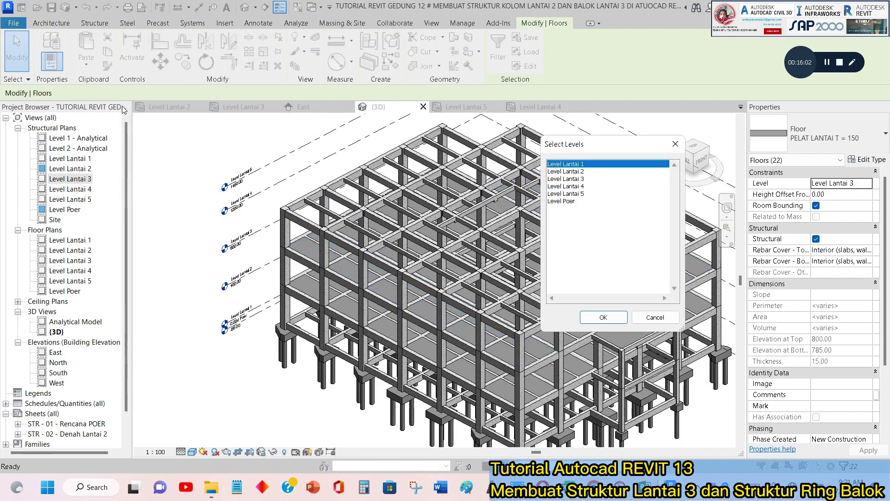
{"action": "left_click", "coordinate": [580, 187]}
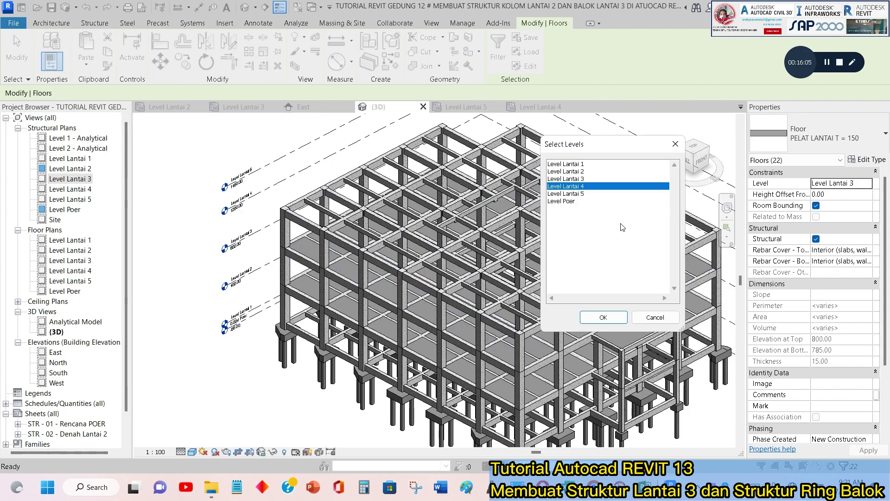
{"action": "left_click", "coordinate": [605, 318]}
{"action": "left_click", "coordinate": [330, 163]}
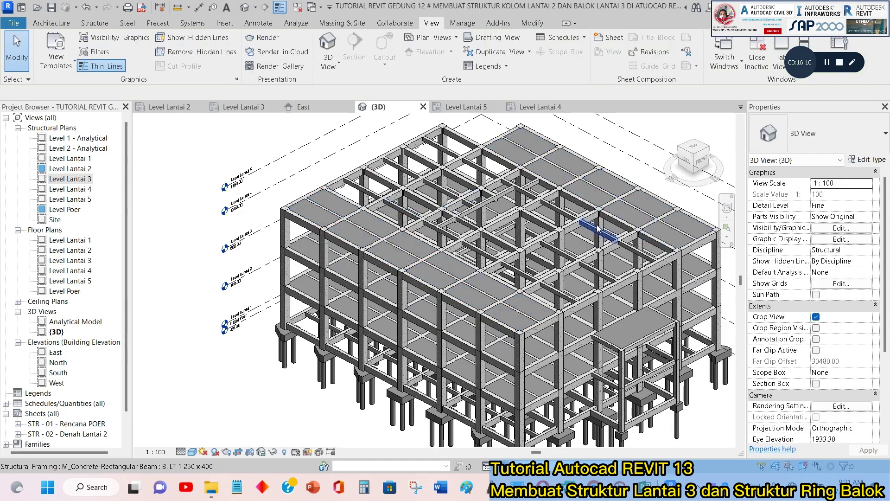
{"action": "middle_click_drag", "start_coordinate": [598, 227], "coordinate": [478, 230], "text": "shift"}
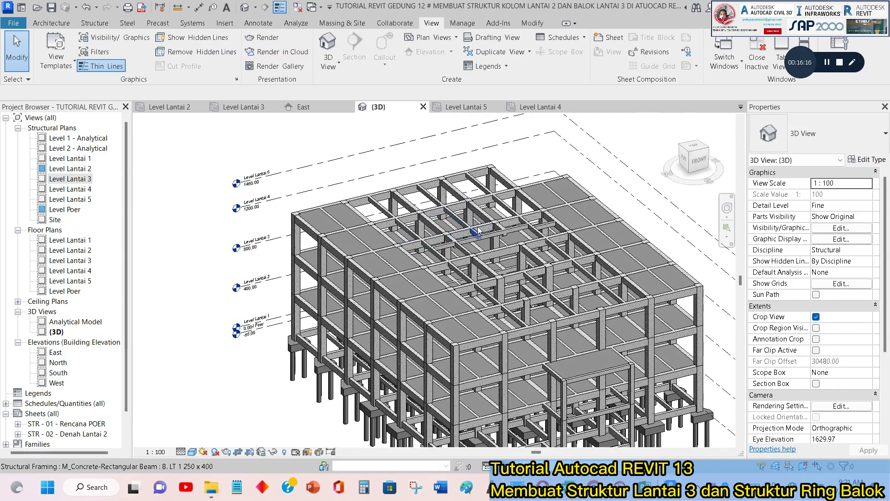
{"action": "scroll", "coordinate": [478, 230], "scroll_direction": "up", "scroll_amount": 5}
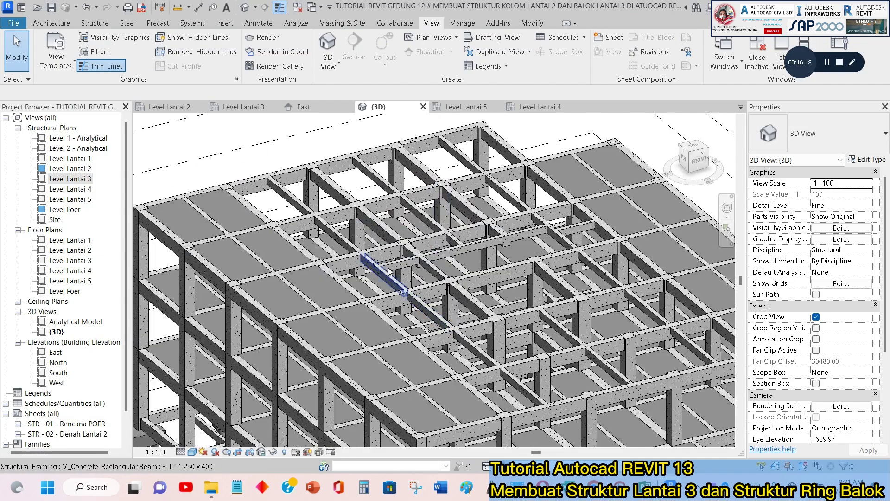
{"action": "middle_click_drag", "start_coordinate": [390, 272], "coordinate": [554, 286], "text": "shift"}
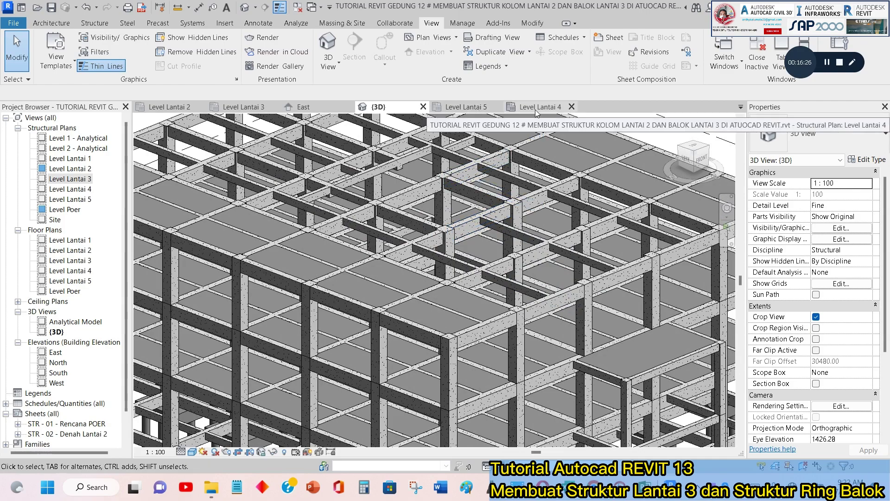
Compare the gridlines shown in the Level Lantai 5 structural plan with the heights of grids A–F in the North elevation.
{"action": "left_click", "coordinate": [443, 107]}
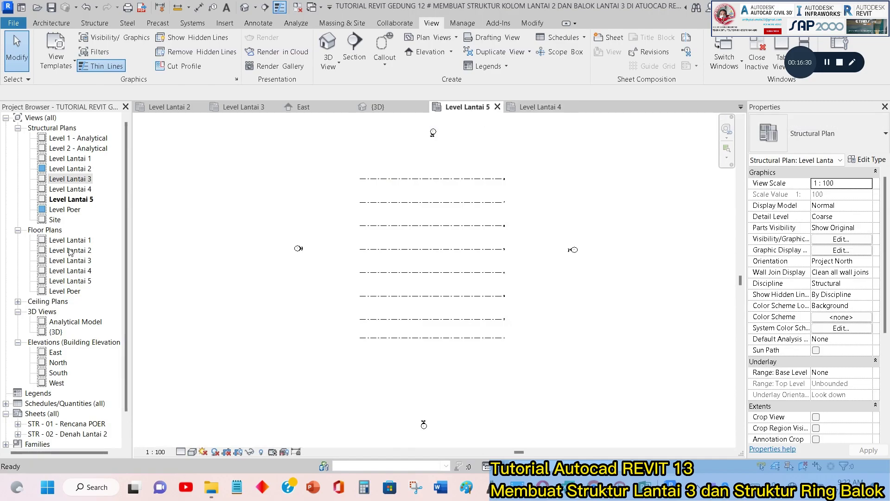
{"action": "double_click", "coordinate": [58, 363]}
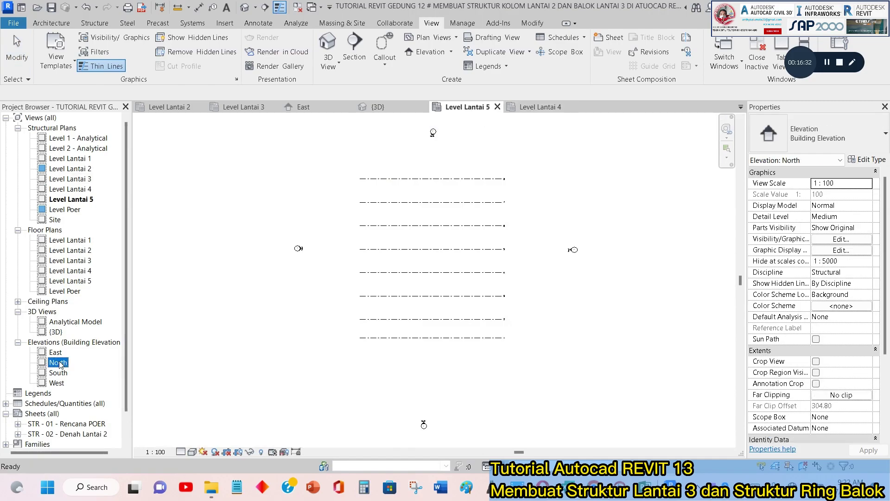
{"action": "scroll", "coordinate": [545, 240], "scroll_direction": "up", "scroll_amount": 4}
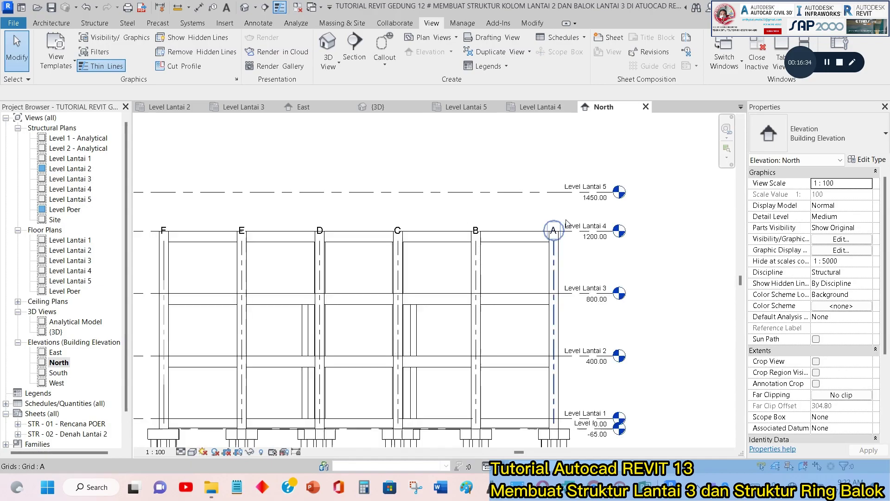
{"action": "scroll", "coordinate": [546, 239], "scroll_direction": "down", "scroll_amount": 2}
{"action": "left_click", "coordinate": [466, 107]}
{"action": "scroll", "coordinate": [536, 389], "scroll_direction": "up", "scroll_amount": 3}
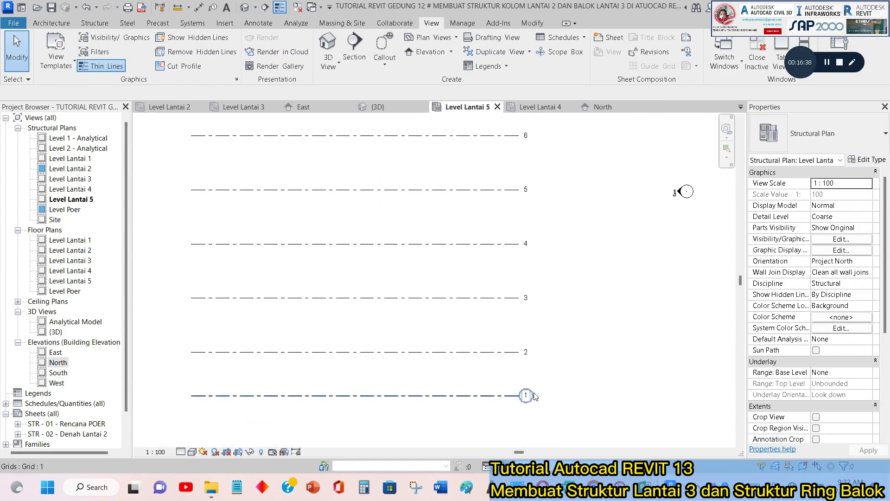
{"action": "scroll", "coordinate": [379, 293], "scroll_direction": "down", "scroll_amount": 3}
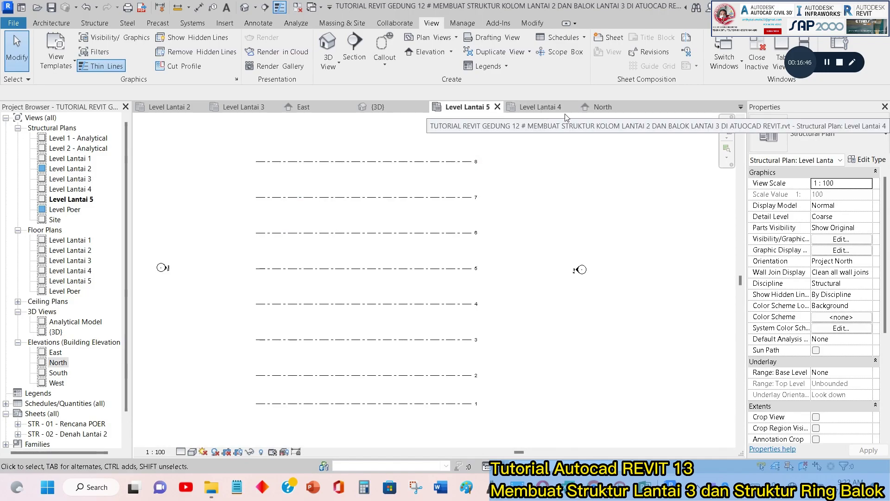
{"action": "left_click", "coordinate": [610, 111]}
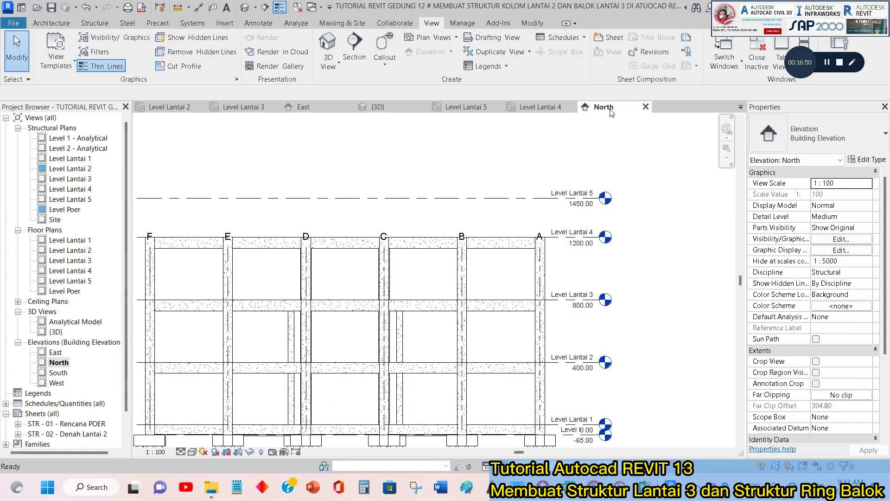
Examine grid A in the North elevation and the grid lines in the Level Lantai 4 and Level Lantai 5 plans.
{"action": "left_click", "coordinate": [549, 234]}
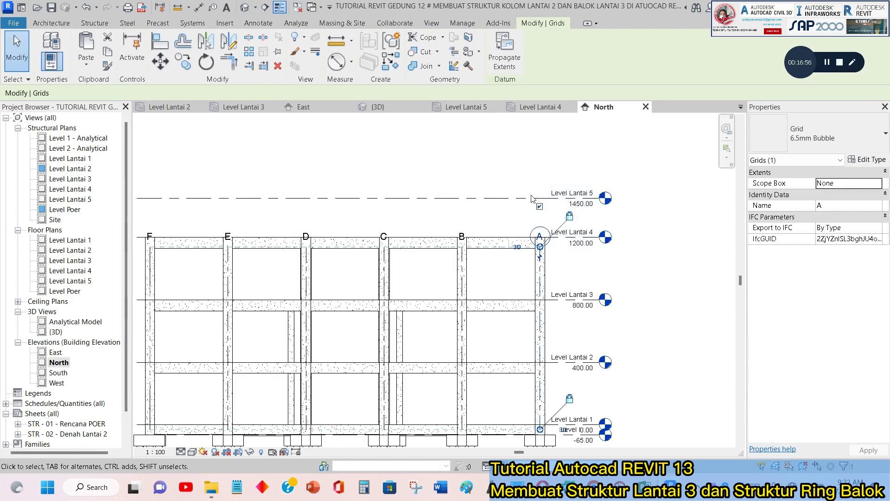
{"action": "left_click", "coordinate": [540, 108]}
{"action": "scroll", "coordinate": [418, 223], "scroll_direction": "down", "scroll_amount": 3}
{"action": "key", "text": "Escape"}
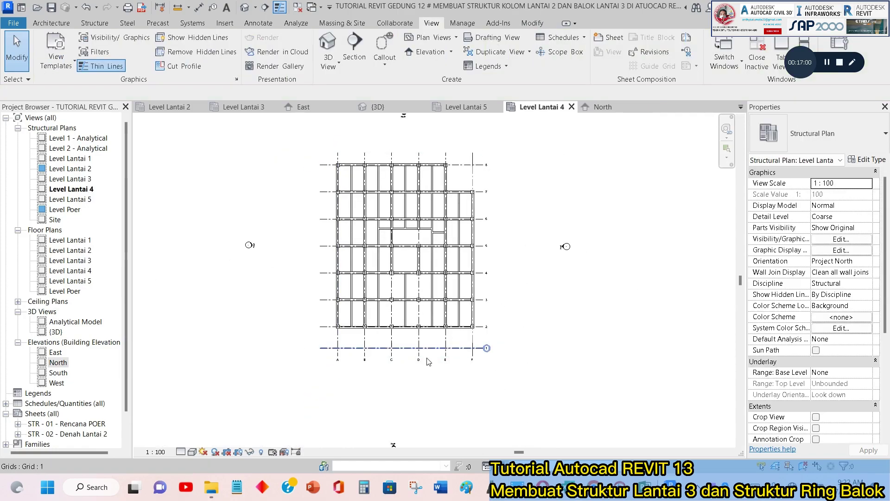
{"action": "scroll", "coordinate": [429, 362], "scroll_direction": "up", "scroll_amount": 3}
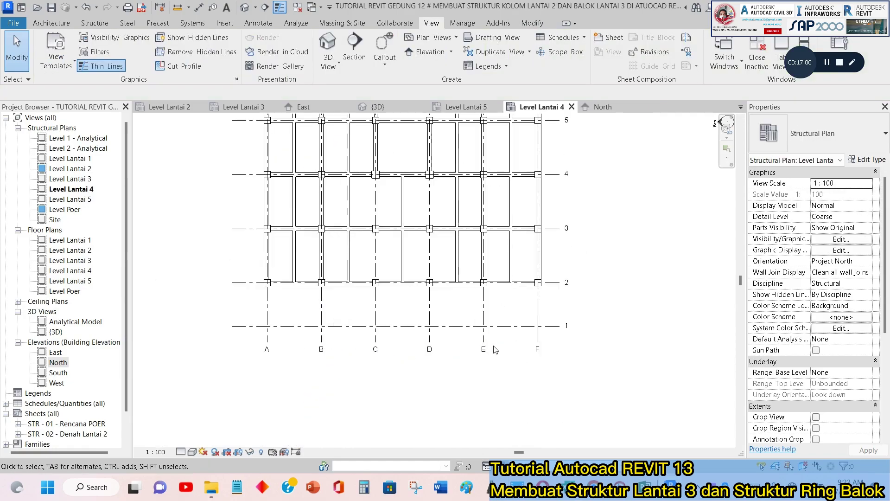
{"action": "left_click", "coordinate": [468, 107]}
Extend the lettered grid lines in the North elevation up past Level Lantai 5, pulling grid A's upper end, and check the Level Lantai 5 plan.
{"action": "left_click", "coordinate": [602, 107]}
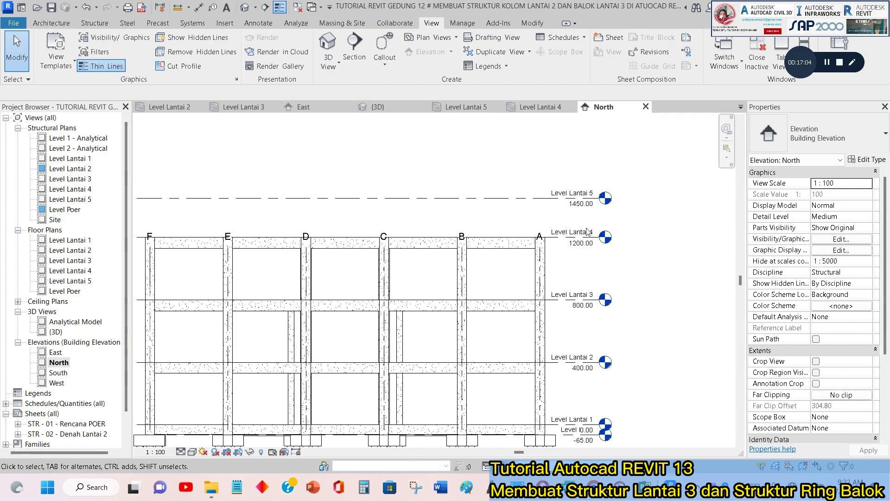
{"action": "scroll", "coordinate": [587, 291], "scroll_direction": "up", "scroll_amount": 3}
{"action": "middle_click_drag", "start_coordinate": [587, 291], "coordinate": [559, 344]}
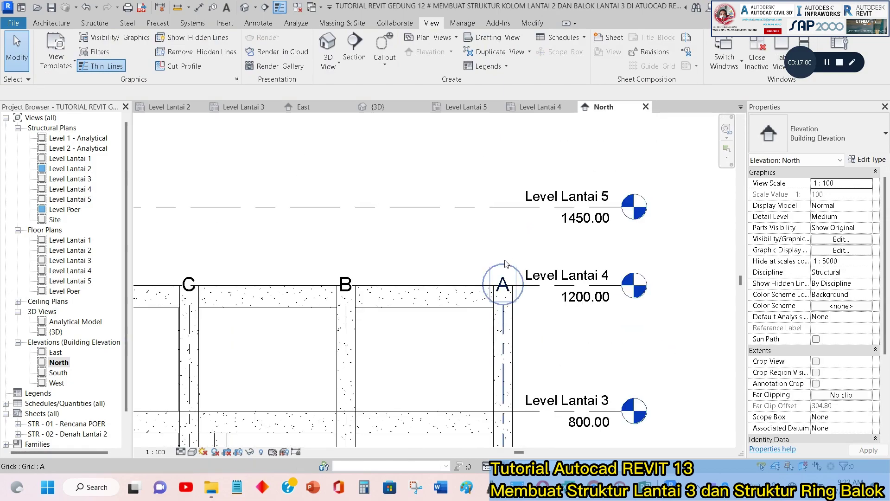
{"action": "left_click", "coordinate": [507, 271]}
{"action": "scroll", "coordinate": [508, 270], "scroll_direction": "down", "scroll_amount": 3}
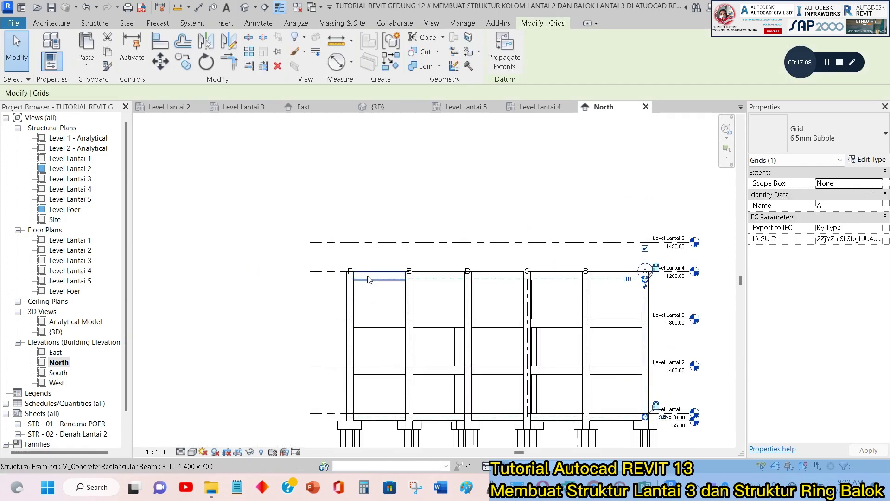
{"action": "scroll", "coordinate": [685, 251], "scroll_direction": "up", "scroll_amount": 1}
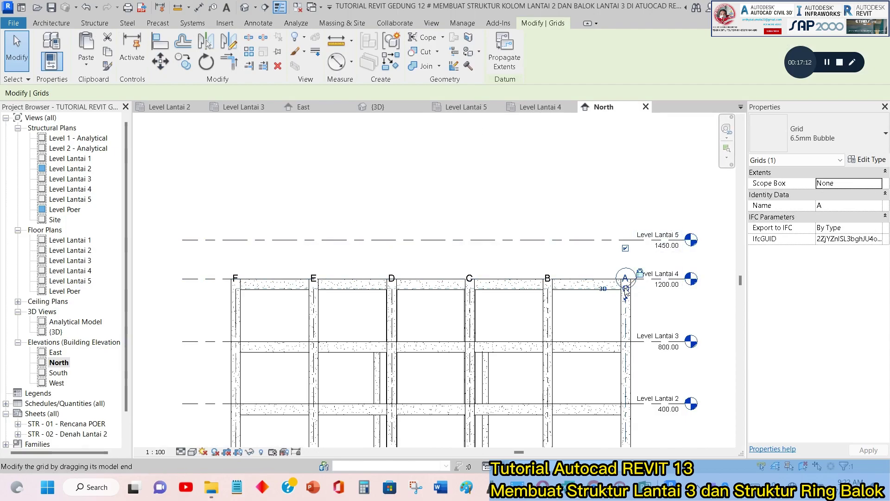
{"action": "left_click_drag", "start_coordinate": [626, 291], "coordinate": [622, 262]}
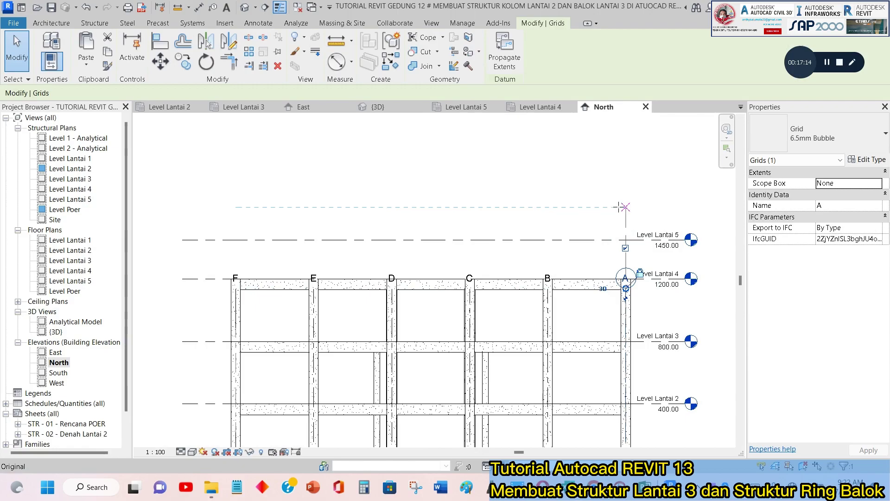
{"action": "left_click_drag", "start_coordinate": [618, 206], "coordinate": [585, 227]}
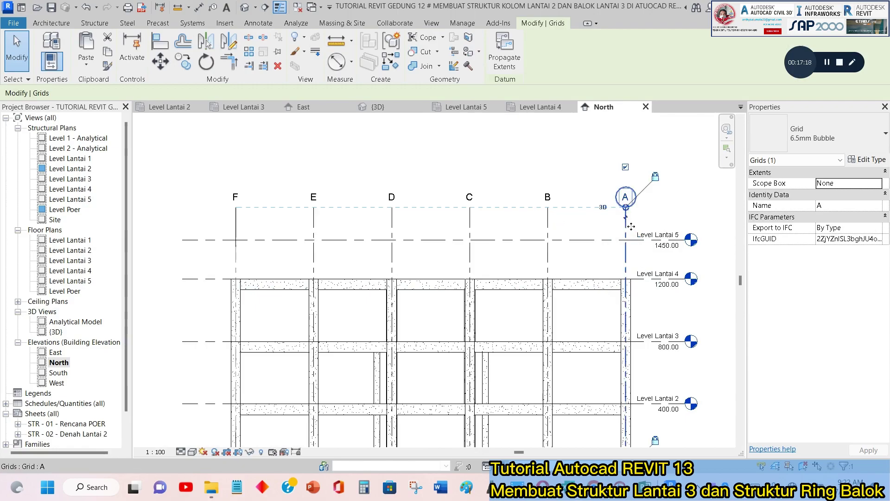
{"action": "left_click", "coordinate": [582, 213]}
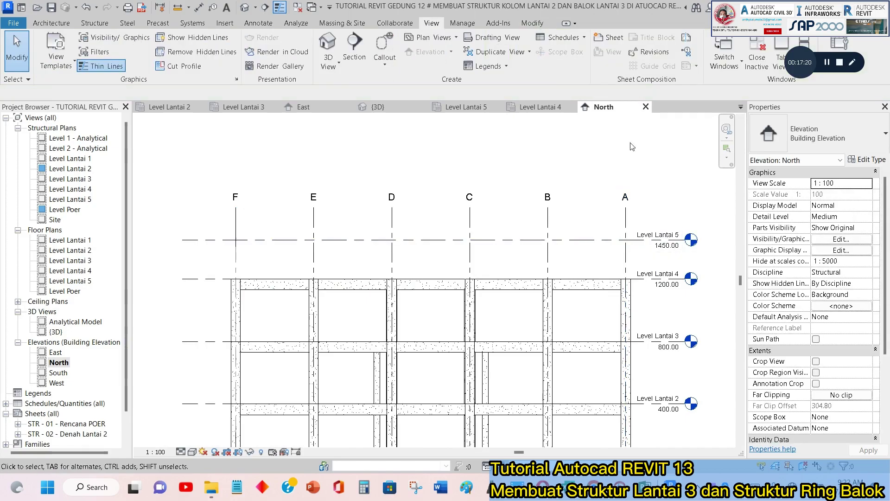
{"action": "left_click", "coordinate": [466, 106]}
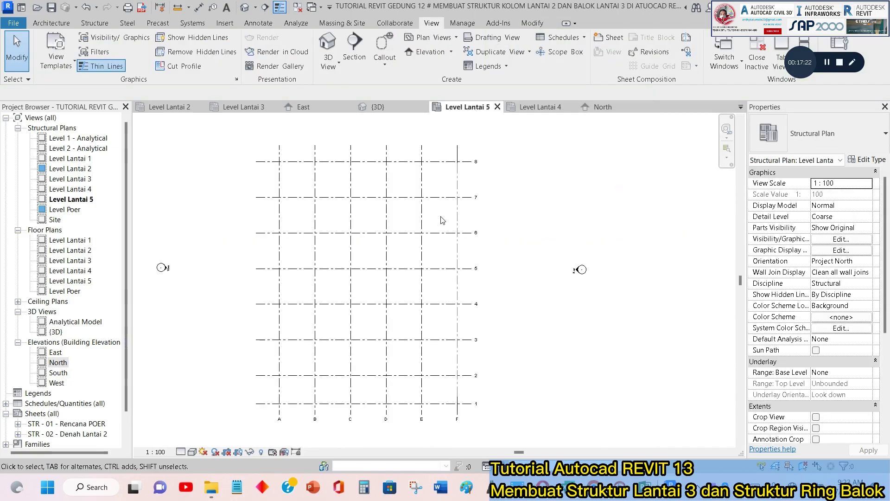
{"action": "scroll", "coordinate": [431, 448], "scroll_direction": "up", "scroll_amount": 1}
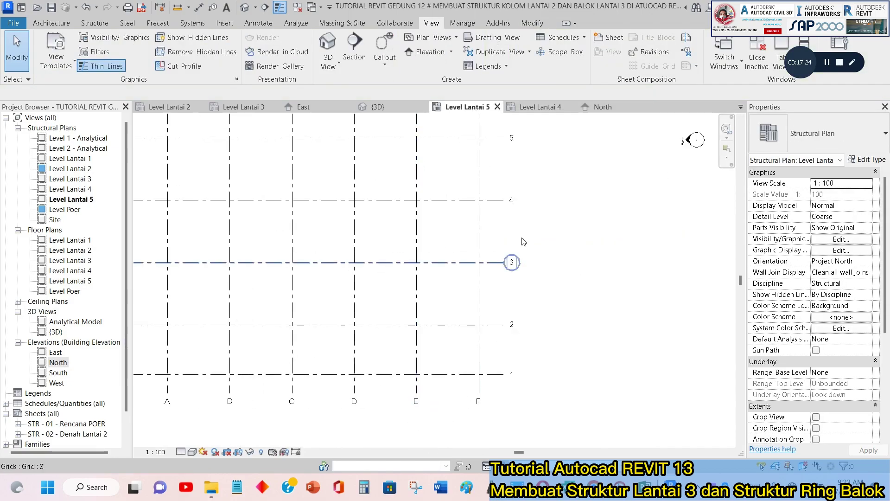
Lower the lettered grids' upper ends to between Level Lantai 4 and 5 in the North elevation, and check both plans.
{"action": "left_click", "coordinate": [598, 107]}
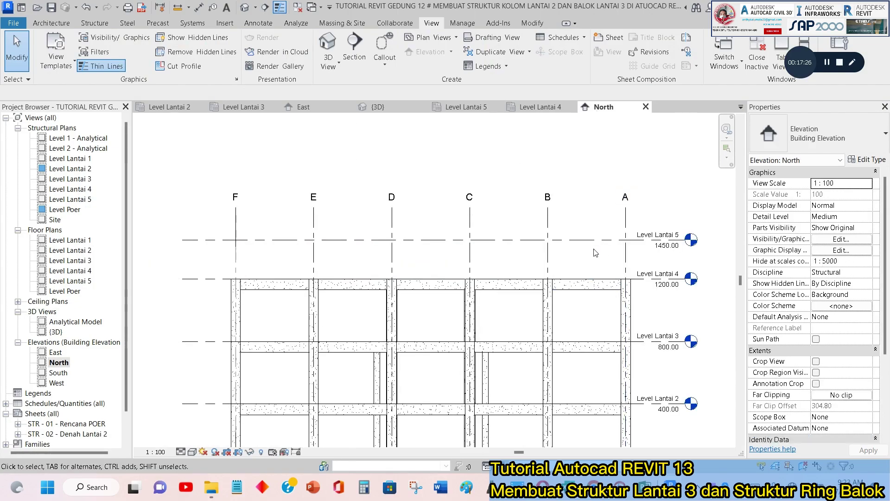
{"action": "middle_click_drag", "start_coordinate": [594, 248], "coordinate": [506, 221]}
{"action": "scroll", "coordinate": [538, 213], "scroll_direction": "up", "scroll_amount": 1}
{"action": "left_click", "coordinate": [539, 190]}
{"action": "scroll", "coordinate": [540, 187], "scroll_direction": "up", "scroll_amount": 1}
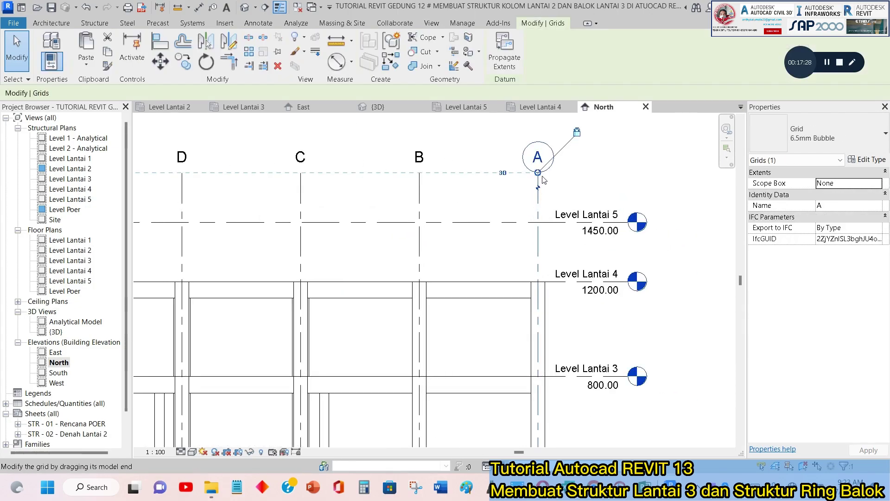
{"action": "left_click_drag", "start_coordinate": [539, 175], "coordinate": [538, 249]}
{"action": "left_click", "coordinate": [489, 147]}
{"action": "left_click", "coordinate": [465, 106]}
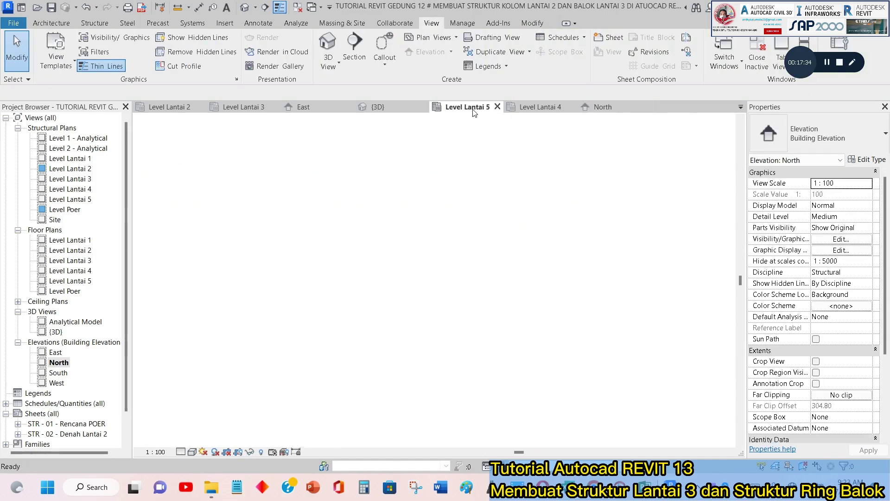
{"action": "scroll", "coordinate": [523, 205], "scroll_direction": "down", "scroll_amount": 2}
{"action": "left_click", "coordinate": [538, 107]}
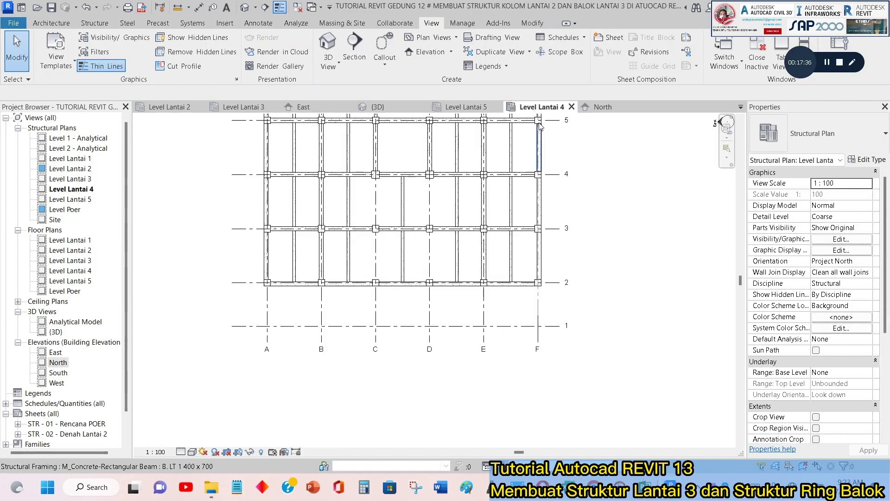
Lower the lettered grids' upper ends below Level Lantai 4 in the North elevation, and check the Level Lantai 5 plan.
{"action": "left_click", "coordinate": [603, 107]}
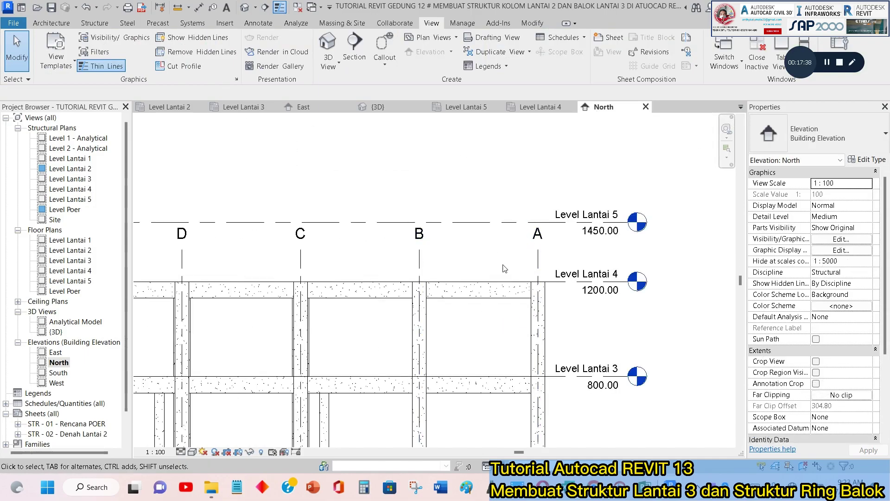
{"action": "left_click", "coordinate": [539, 257]}
{"action": "left_click_drag", "start_coordinate": [538, 250], "coordinate": [555, 316]}
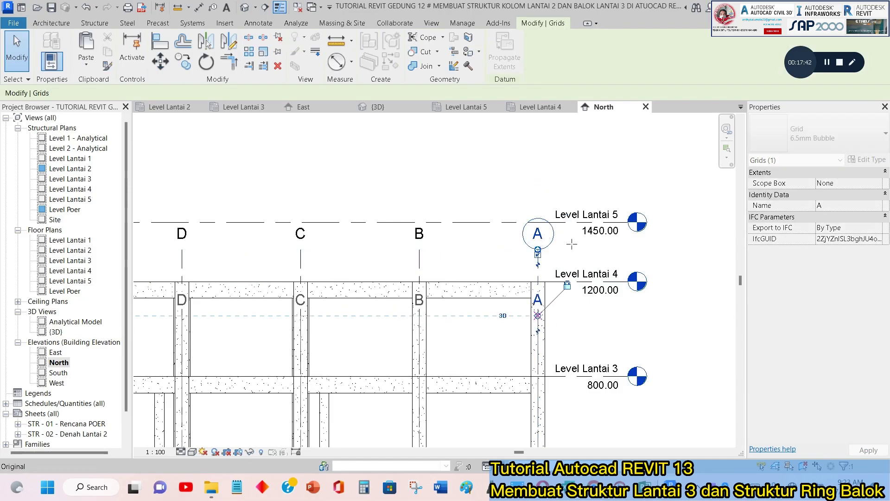
{"action": "left_click", "coordinate": [547, 156]}
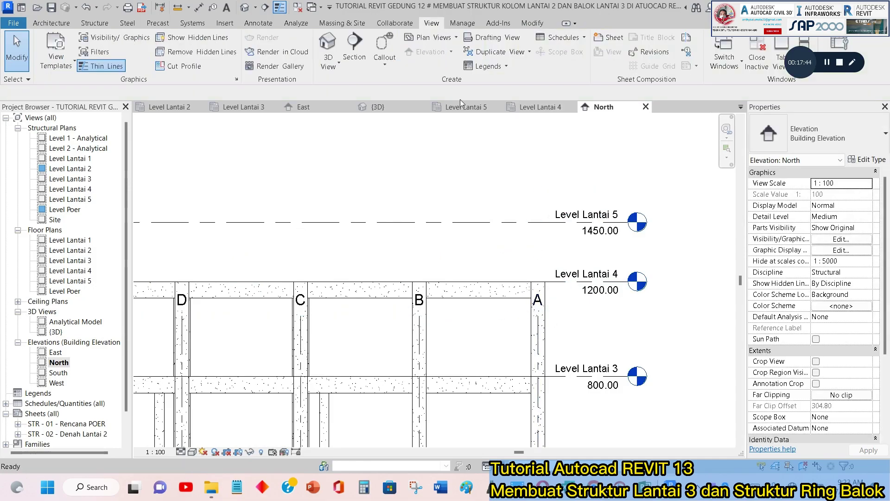
{"action": "left_click", "coordinate": [463, 110]}
{"action": "scroll", "coordinate": [441, 323], "scroll_direction": "down", "scroll_amount": 2}
{"action": "scroll", "coordinate": [297, 406], "scroll_direction": "up", "scroll_amount": 1}
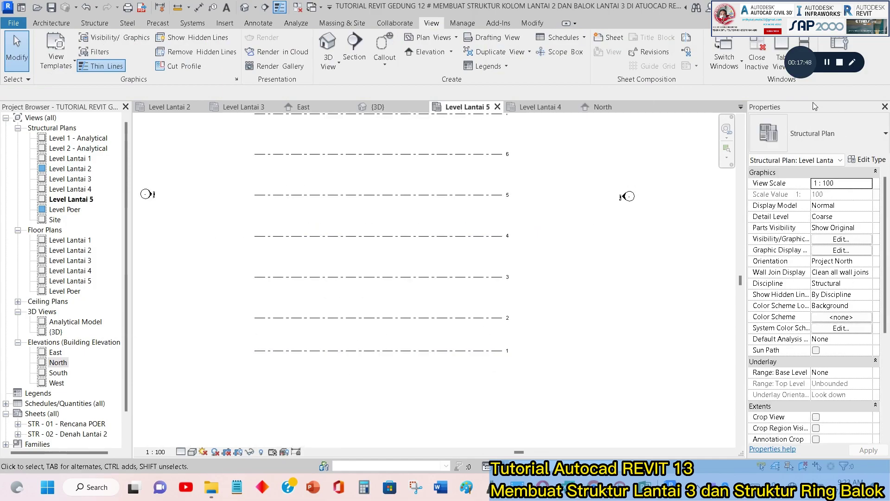
{"action": "left_click", "coordinate": [852, 62]}
{"action": "left_click_drag", "start_coordinate": [285, 258], "coordinate": [289, 368]}
{"action": "left_click_drag", "start_coordinate": [314, 270], "coordinate": [320, 383]}
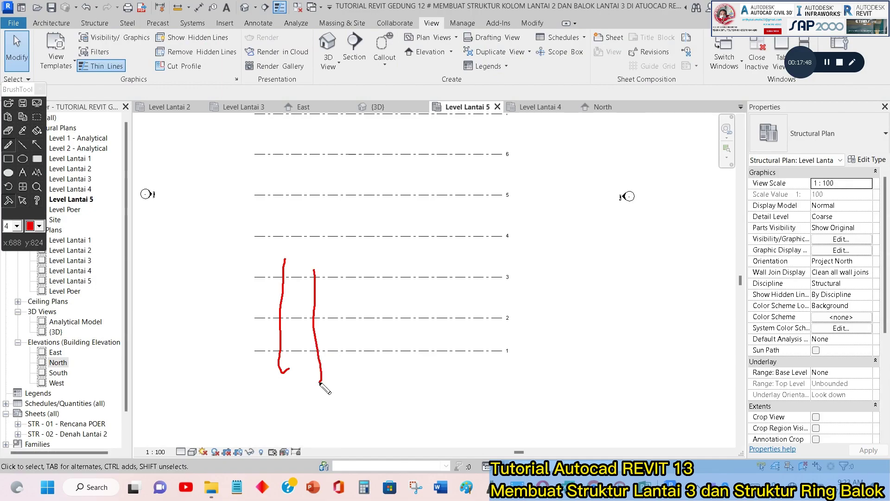
{"action": "left_click_drag", "start_coordinate": [366, 263], "coordinate": [376, 391]}
{"action": "left_click_drag", "start_coordinate": [423, 273], "coordinate": [418, 371]}
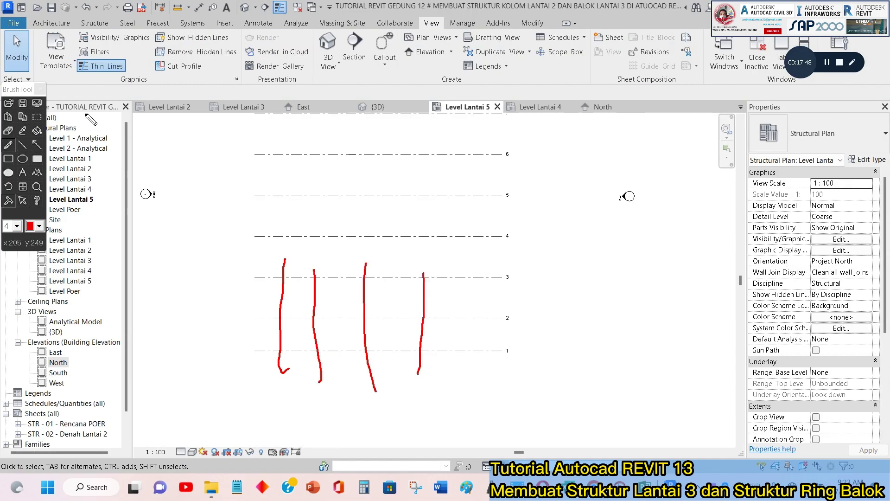
{"action": "left_click", "coordinate": [40, 90]}
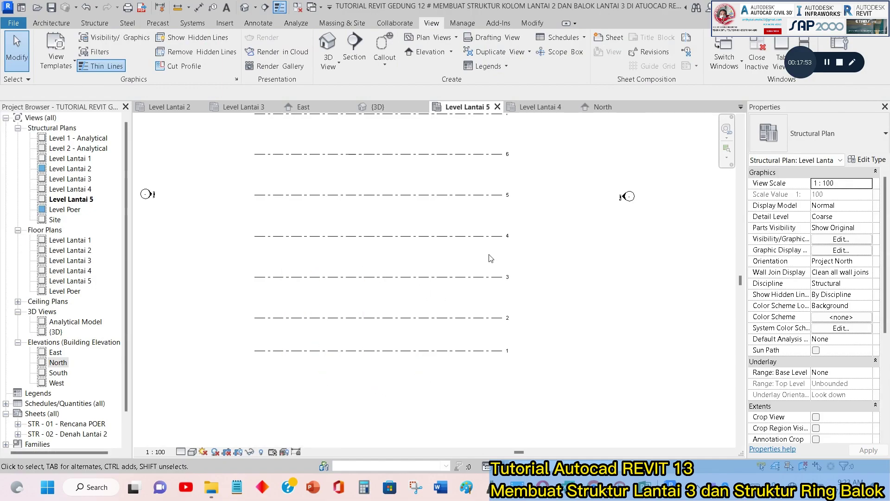
Raise the lettered grids above Level Lantai 5 in the North elevation using grid F's upper end, and check the Level Lantai 5 plan.
{"action": "left_click", "coordinate": [602, 107]}
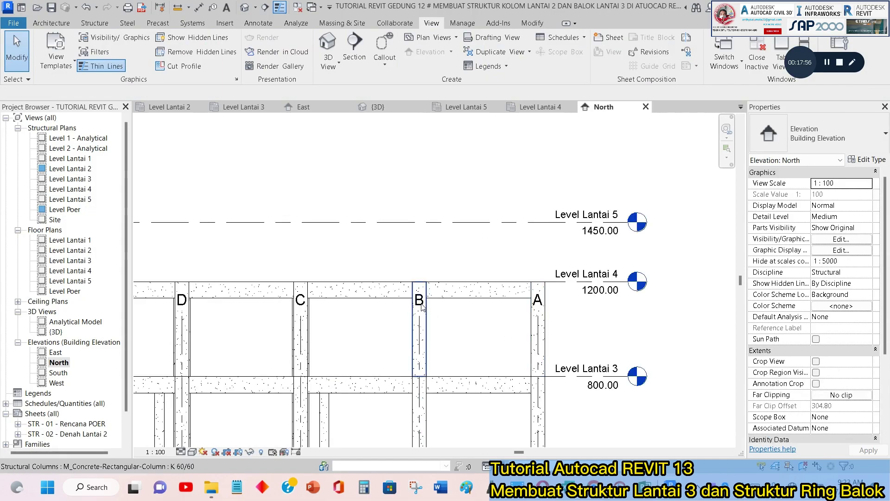
{"action": "scroll", "coordinate": [574, 452], "scroll_direction": "down", "scroll_amount": 5}
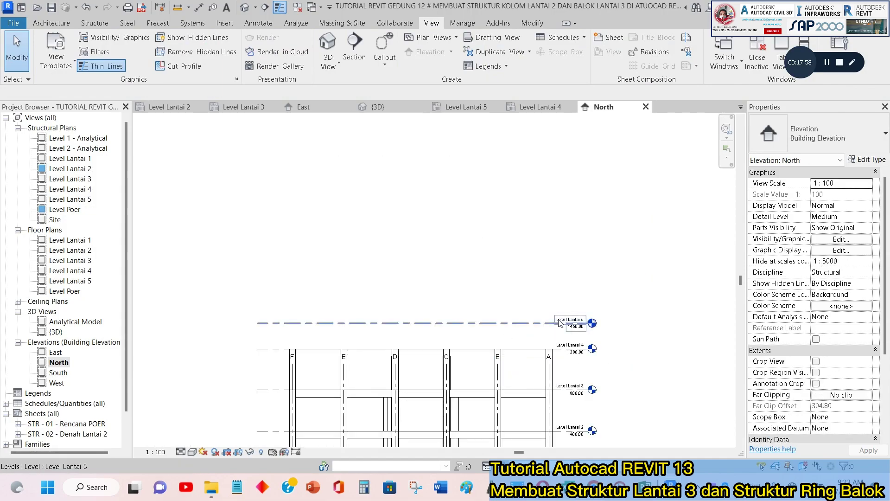
{"action": "scroll", "coordinate": [574, 445], "scroll_direction": "up", "scroll_amount": 3}
{"action": "scroll", "coordinate": [225, 245], "scroll_direction": "up", "scroll_amount": 3}
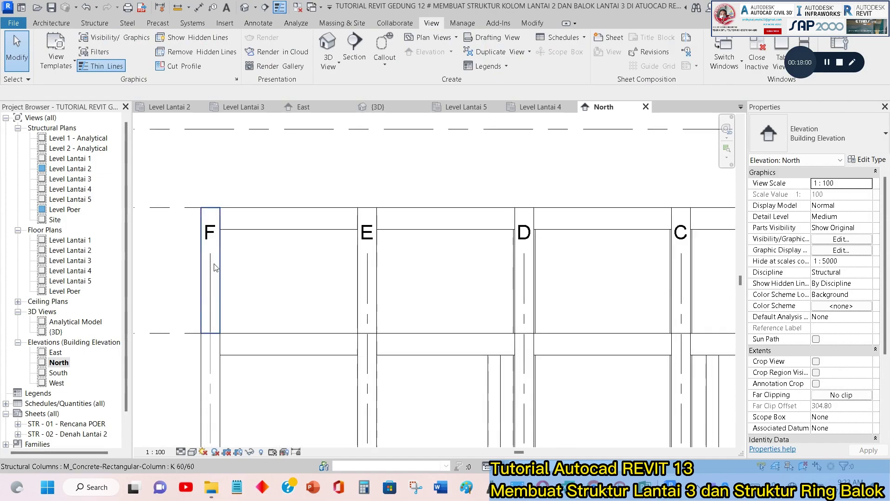
{"action": "left_click", "coordinate": [209, 239]}
{"action": "scroll", "coordinate": [339, 363], "scroll_direction": "down", "scroll_amount": 1}
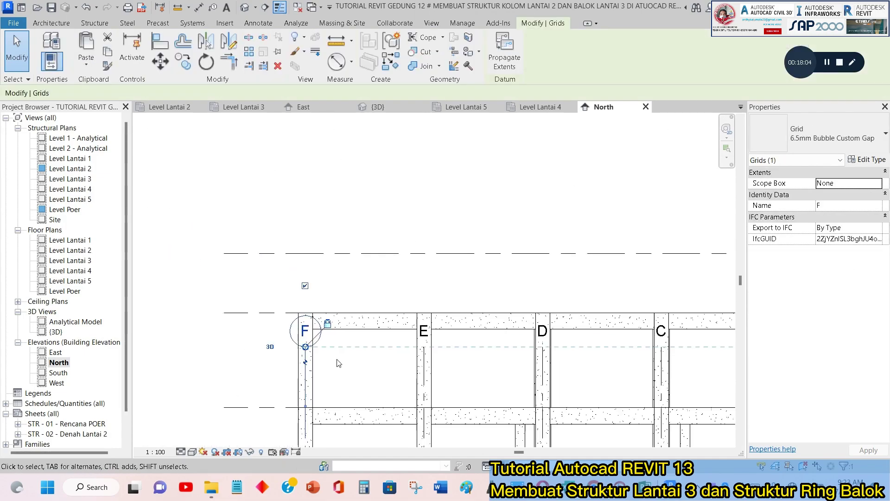
{"action": "left_click_drag", "start_coordinate": [305, 347], "coordinate": [292, 228]}
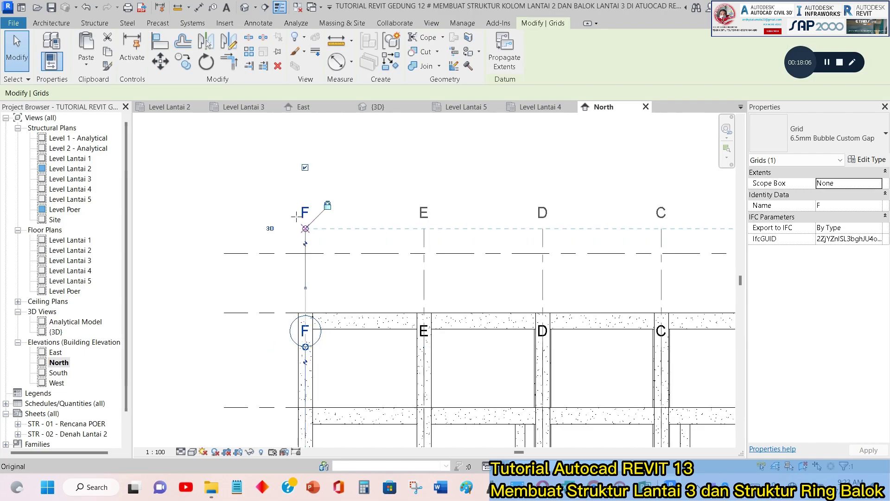
{"action": "left_click", "coordinate": [341, 201]}
{"action": "scroll", "coordinate": [411, 209], "scroll_direction": "down", "scroll_amount": 4}
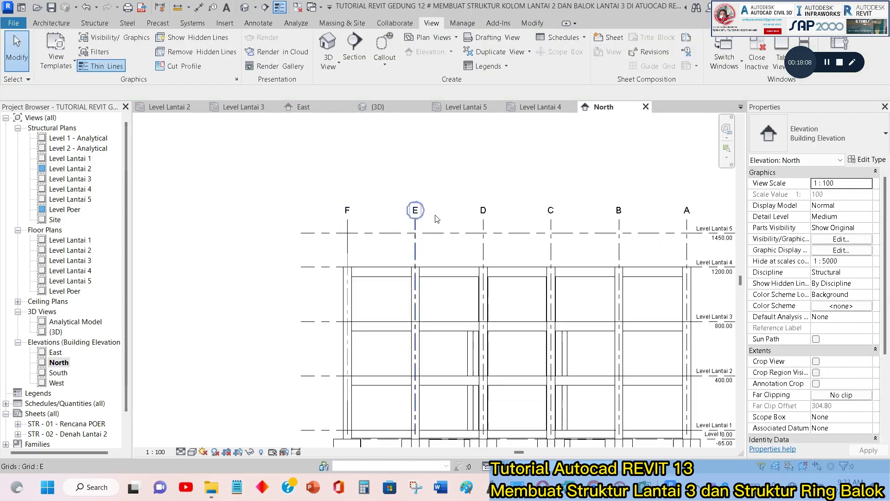
{"action": "left_click", "coordinate": [482, 107]}
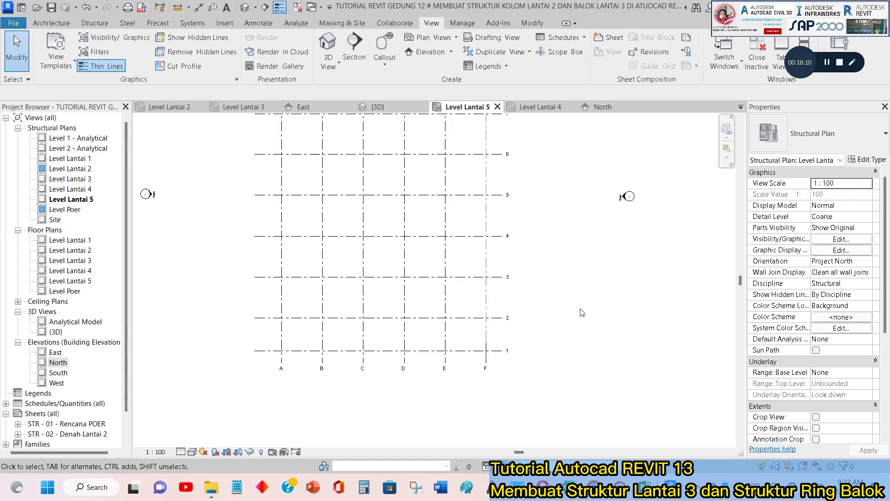
{"action": "left_click", "coordinate": [427, 236]}
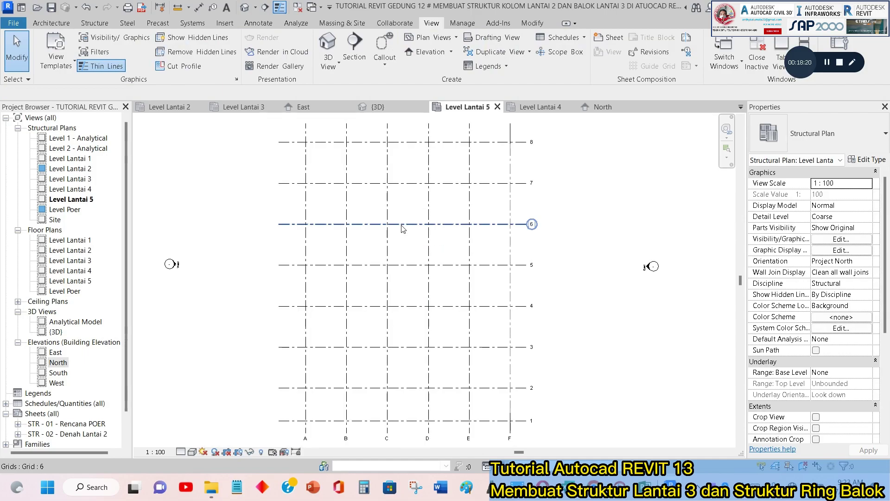
Switch to BricsCAD and bring up the structural plans in the PERPUS STR 2 - Copy drawing.
{"action": "key", "text": "alt+Tab"}
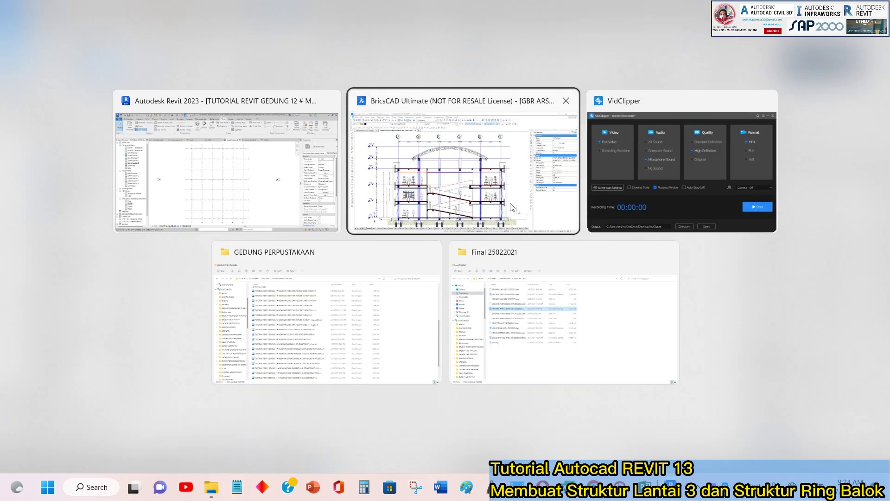
{"action": "key", "text": "alt+Tab"}
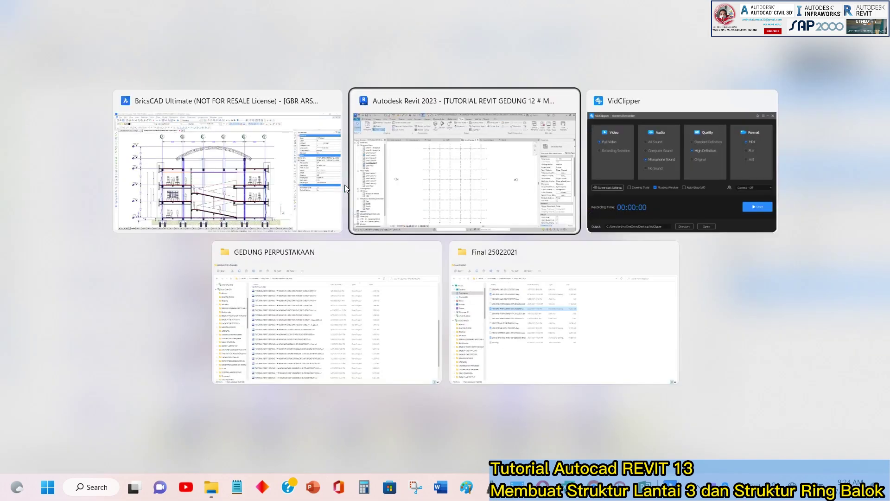
{"action": "key", "text": "alt+Tab"}
{"action": "key", "text": "alt+Tab"}
{"action": "key", "text": "alt+Tab"}
{"action": "key", "text": "alt+Tab"}
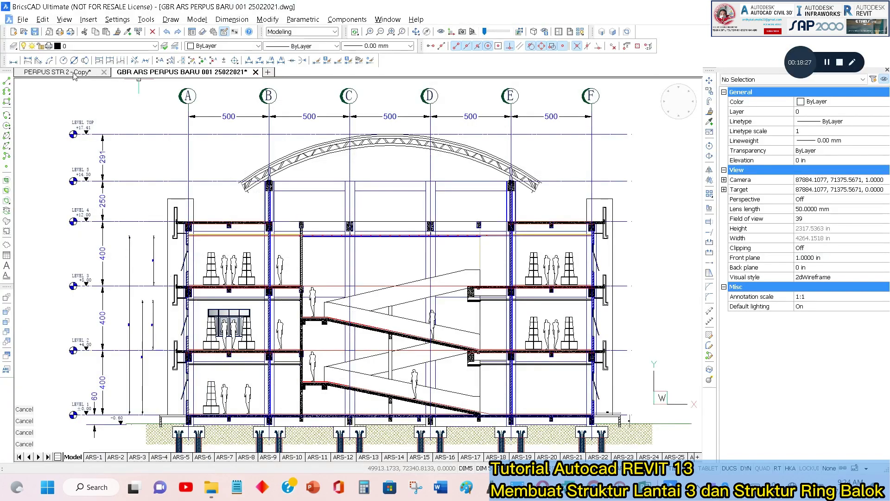
{"action": "left_click", "coordinate": [74, 73]}
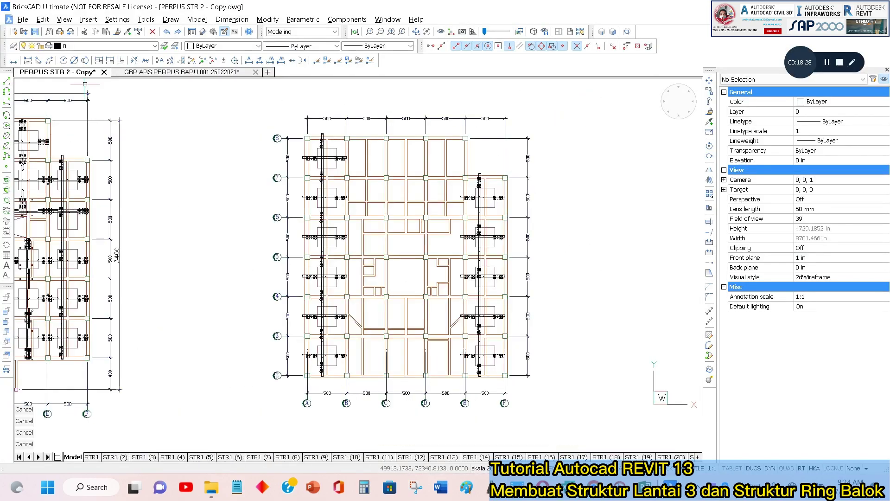
Examine the ring beam plan labelled G2-1 40/60 beside the upper-floor beam plan.
{"action": "scroll", "coordinate": [450, 229], "scroll_direction": "down", "scroll_amount": 3}
{"action": "scroll", "coordinate": [482, 236], "scroll_direction": "up", "scroll_amount": 8}
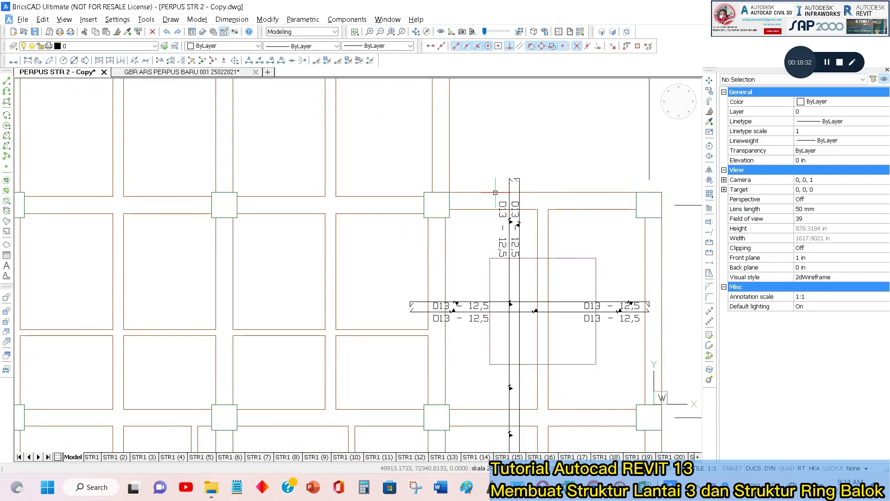
{"action": "scroll", "coordinate": [510, 198], "scroll_direction": "down", "scroll_amount": 5}
{"action": "scroll", "coordinate": [262, 188], "scroll_direction": "up", "scroll_amount": 10}
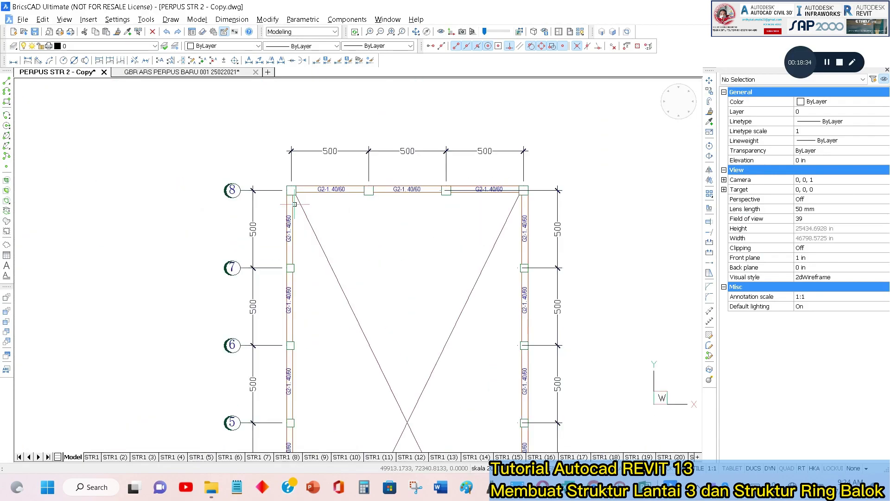
{"action": "scroll", "coordinate": [371, 167], "scroll_direction": "down", "scroll_amount": 5}
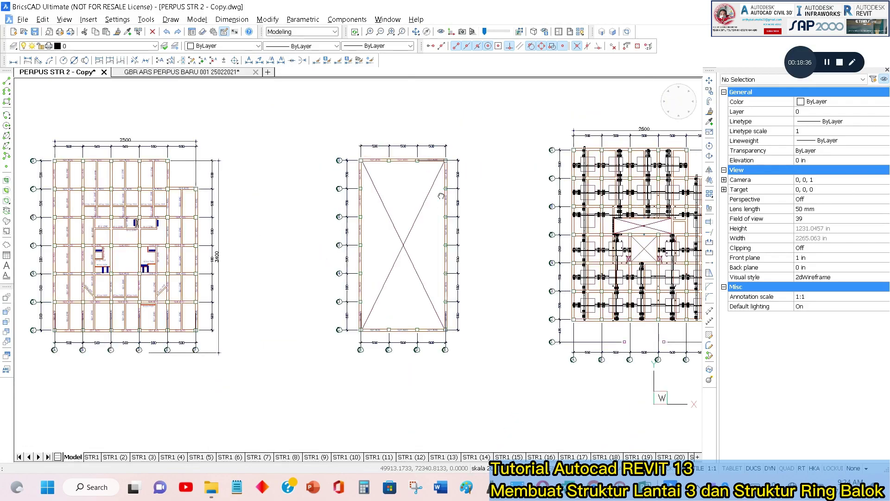
{"action": "scroll", "coordinate": [353, 159], "scroll_direction": "up", "scroll_amount": 1}
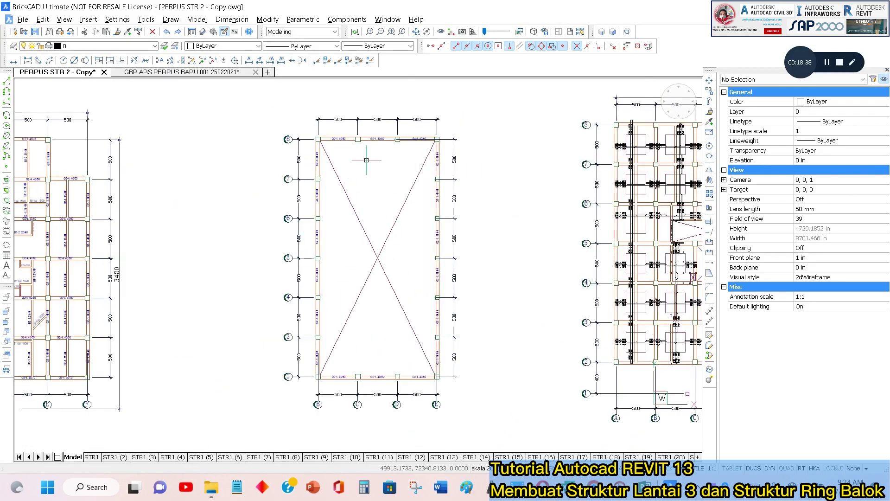
{"action": "scroll", "coordinate": [397, 249], "scroll_direction": "down", "scroll_amount": 8}
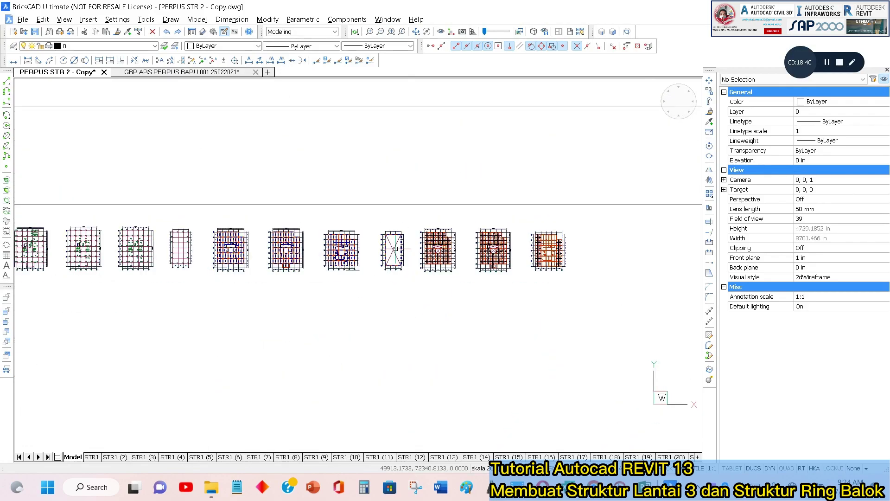
Examine the column plan on grids B to E for column positions and the K 60/60 and K 50/50 types.
{"action": "scroll", "coordinate": [322, 244], "scroll_direction": "up", "scroll_amount": 12}
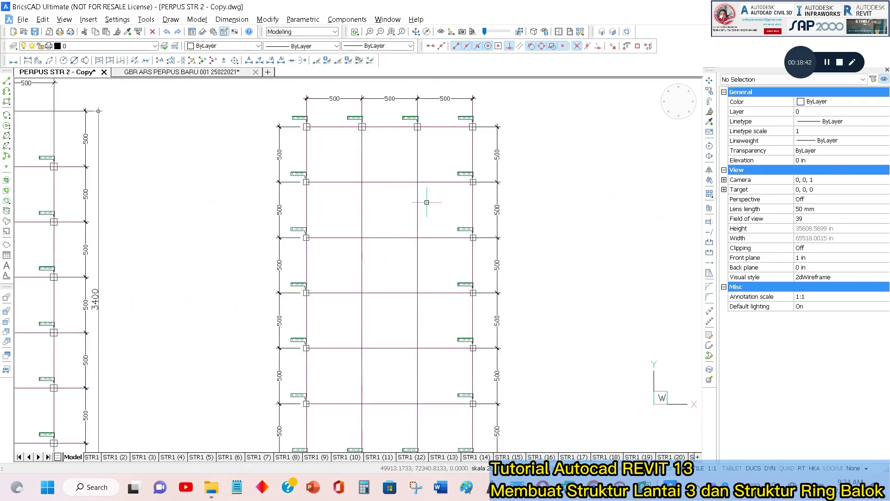
{"action": "scroll", "coordinate": [270, 134], "scroll_direction": "down", "scroll_amount": 3}
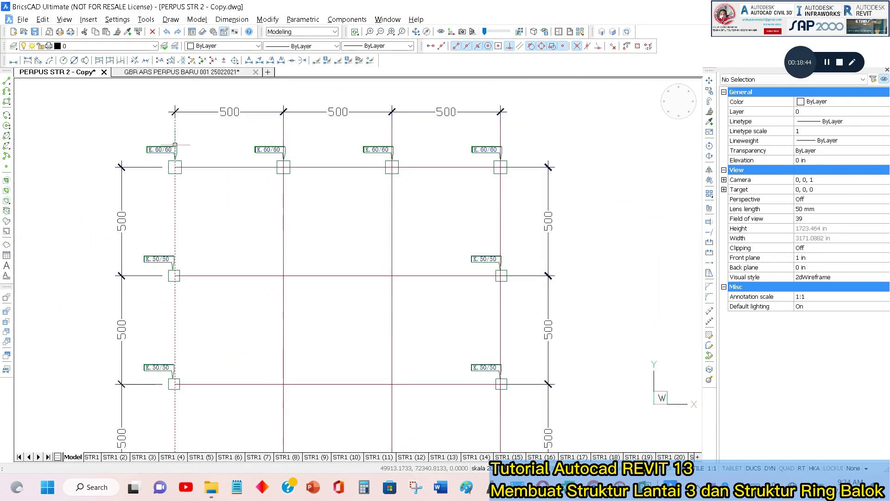
{"action": "scroll", "coordinate": [501, 261], "scroll_direction": "down", "scroll_amount": 4}
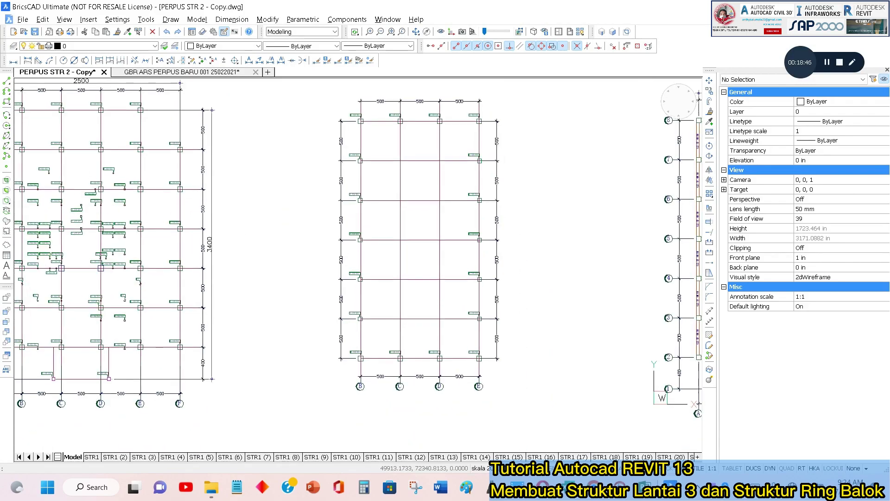
{"action": "scroll", "coordinate": [463, 278], "scroll_direction": "up", "scroll_amount": 6}
{"action": "middle_click_drag", "start_coordinate": [437, 154], "coordinate": [605, 271]}
{"action": "scroll", "coordinate": [585, 267], "scroll_direction": "down", "scroll_amount": 1}
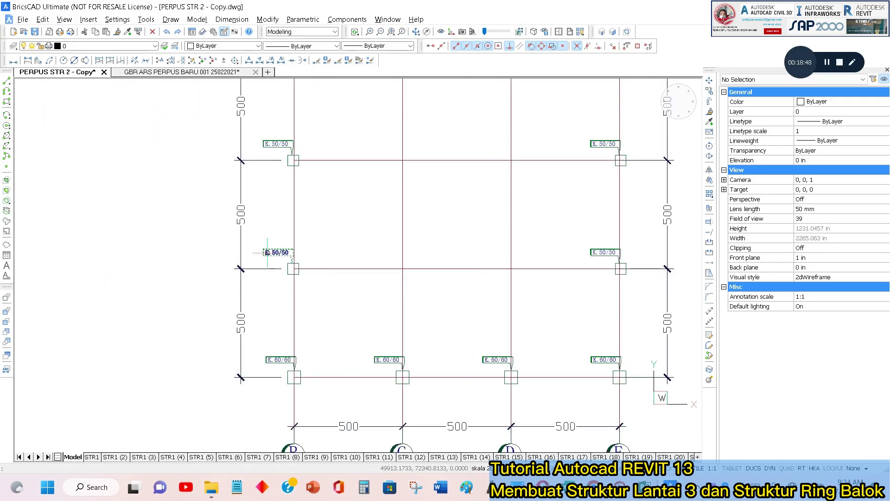
{"action": "scroll", "coordinate": [318, 268], "scroll_direction": "down", "scroll_amount": 1}
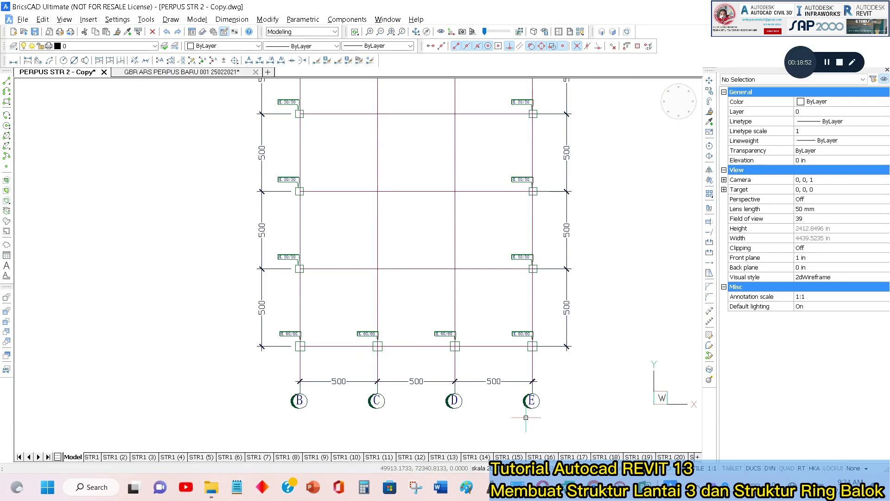
Switch to Revit and start placing K 60/60 concrete rectangular structural columns in the Level Lantai 5 plan.
{"action": "key", "text": "alt+Tab"}
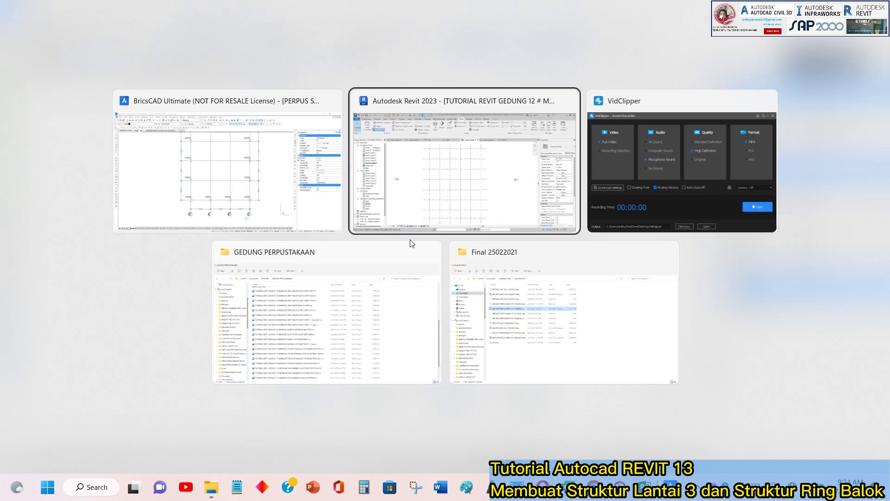
{"action": "scroll", "coordinate": [366, 399], "scroll_direction": "up", "scroll_amount": 2}
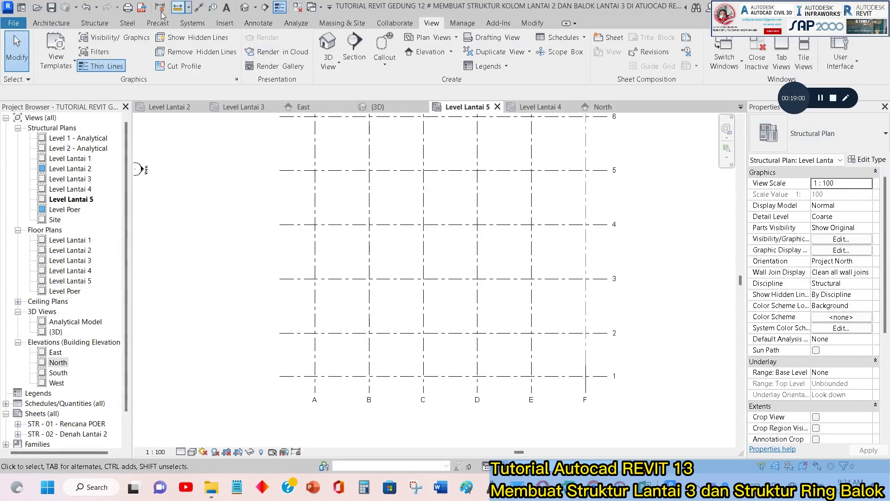
{"action": "left_click", "coordinate": [91, 24]}
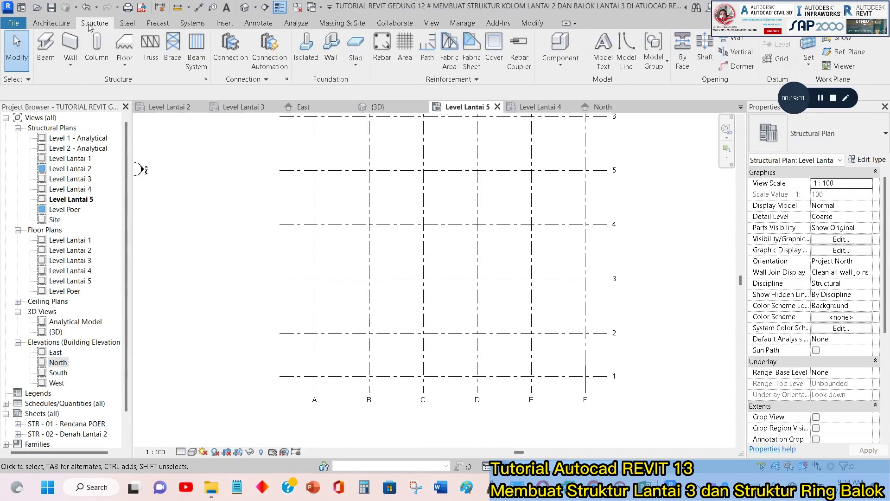
{"action": "left_click", "coordinate": [96, 50]}
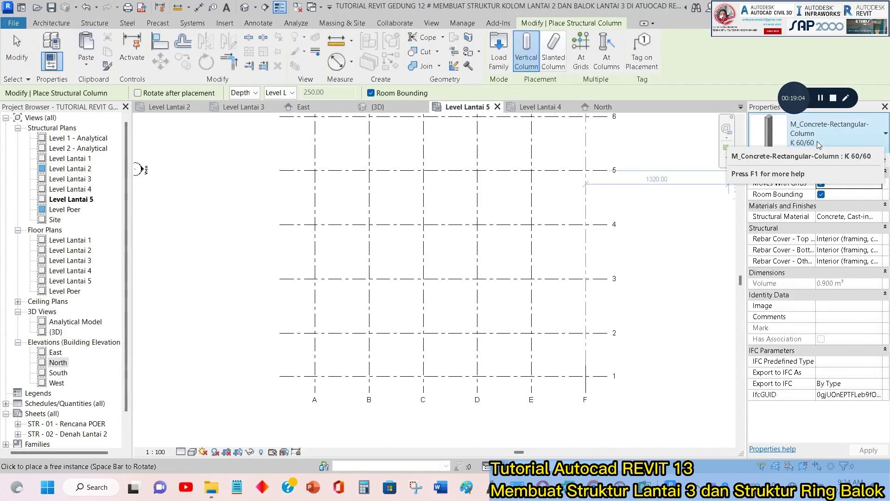
{"action": "scroll", "coordinate": [346, 374], "scroll_direction": "up", "scroll_amount": 3}
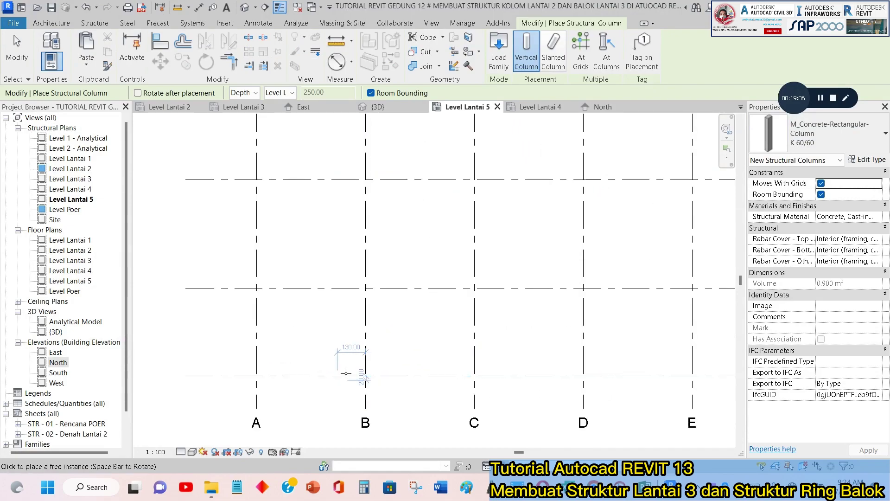
Try Level Lantai 5 as the column's depth limit, and go back to Level Lantai 4.
{"action": "left_click", "coordinate": [278, 93]}
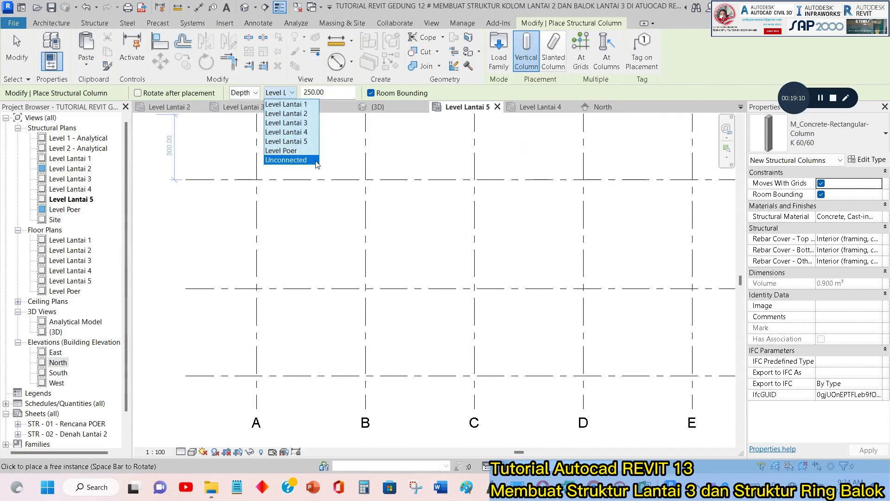
{"action": "left_click", "coordinate": [306, 142]}
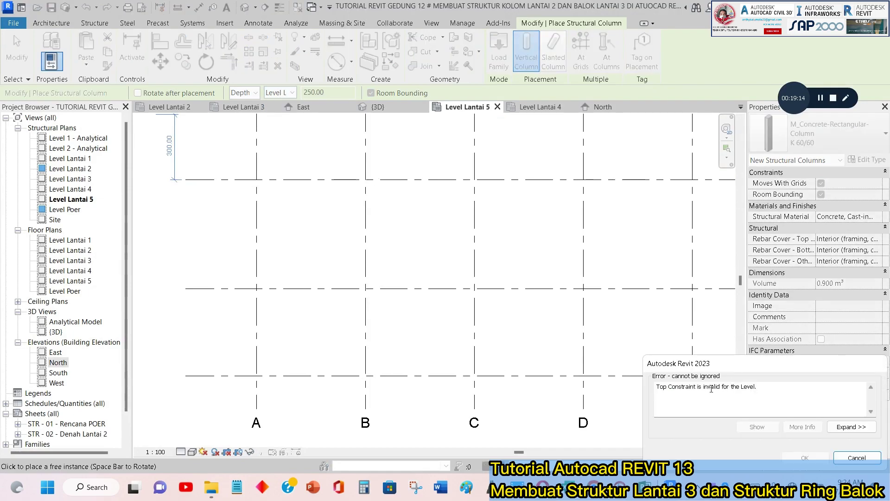
{"action": "key", "text": "Escape"}
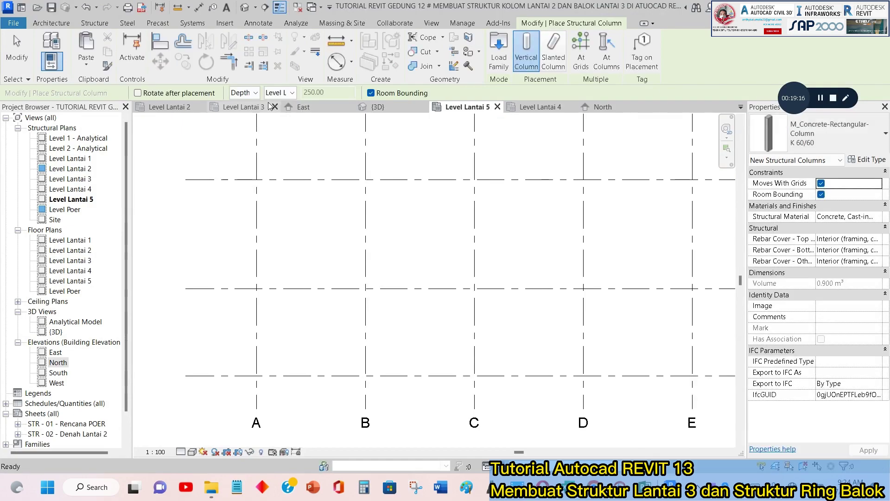
{"action": "left_click", "coordinate": [281, 94]}
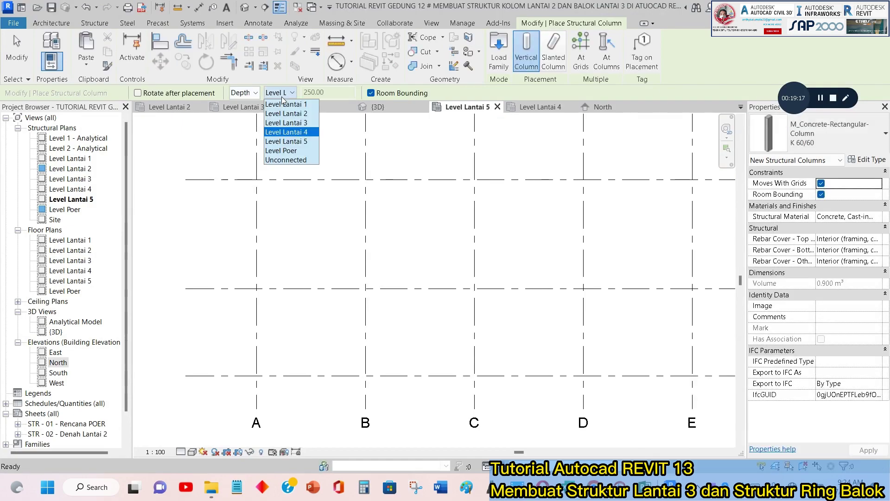
{"action": "left_click", "coordinate": [302, 133]}
Set the column placement to Height, try Level Lantai 4 as its top constraint, and leave the command.
{"action": "left_click", "coordinate": [244, 92]}
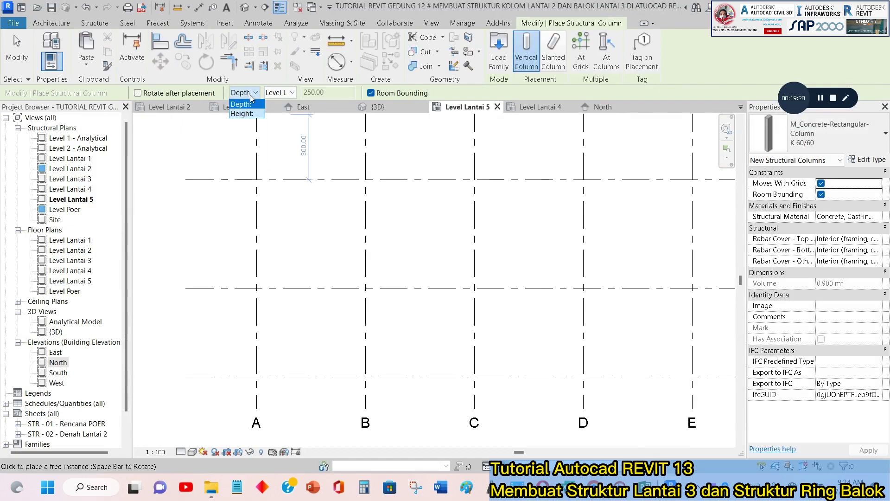
{"action": "left_click", "coordinate": [239, 110]}
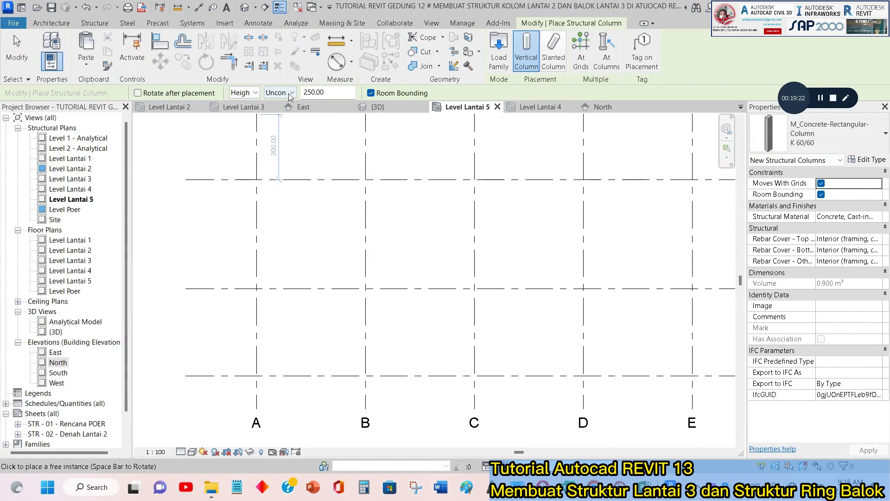
{"action": "left_click", "coordinate": [291, 95]}
{"action": "left_click", "coordinate": [278, 130]}
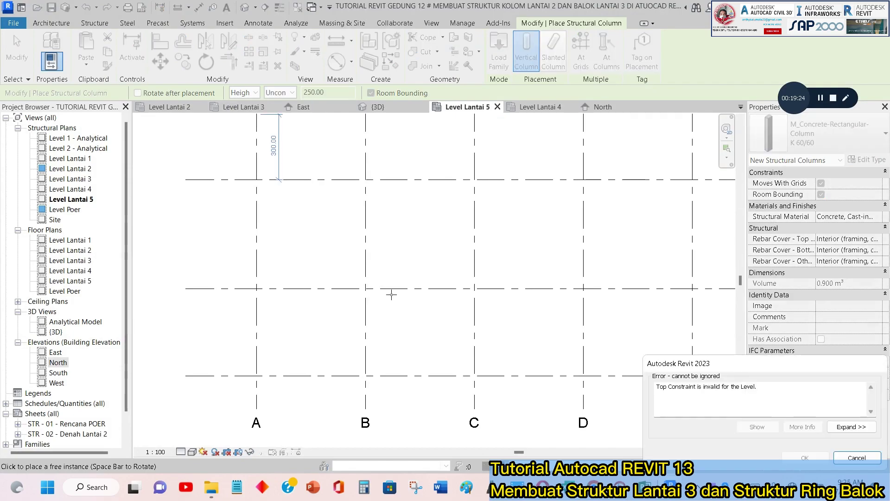
{"action": "left_click", "coordinate": [252, 91]}
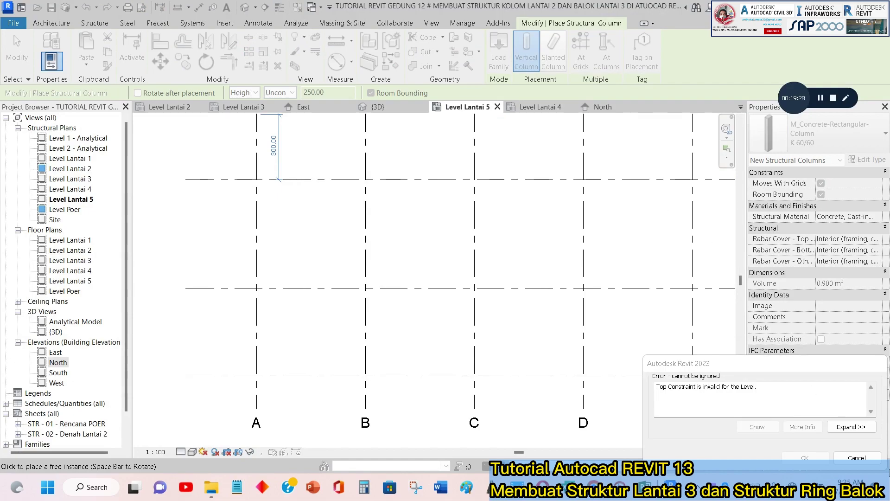
{"action": "left_click", "coordinate": [856, 458]}
{"action": "key", "text": "Escape"}
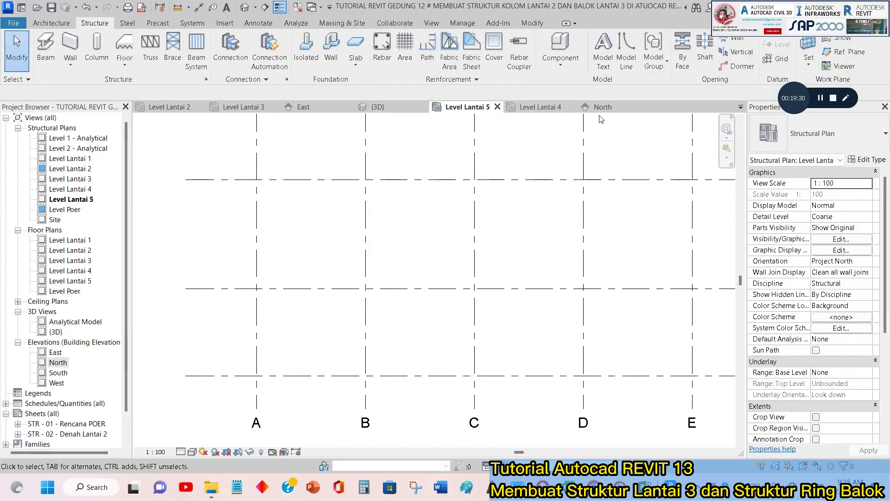
Check the upper levels in the East elevation, and return to the Level Lantai 5 plan.
{"action": "left_click", "coordinate": [302, 107]}
{"action": "scroll", "coordinate": [458, 286], "scroll_direction": "up", "scroll_amount": 3}
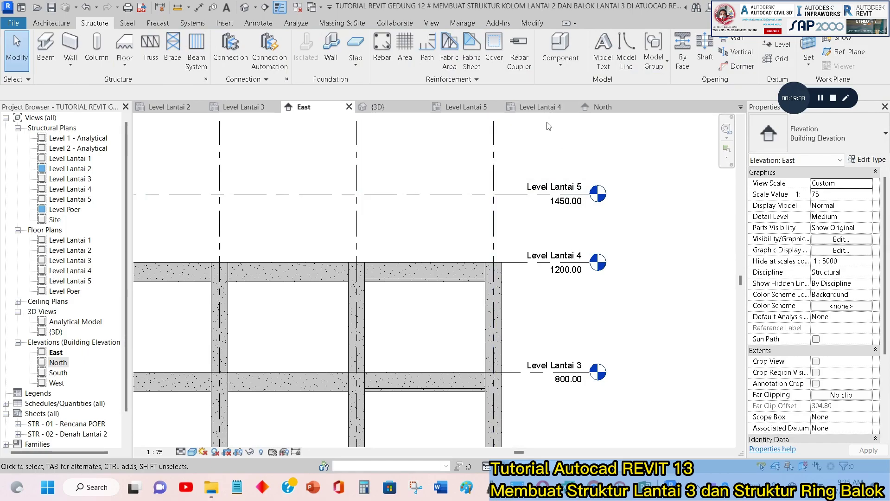
{"action": "left_click", "coordinate": [464, 107]}
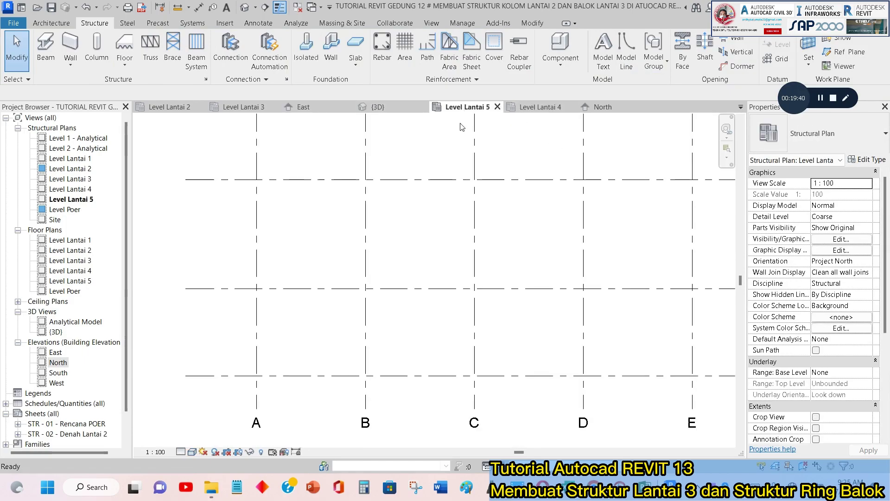
Restart K 60/60 column placement, trying Level Lantai 4 as the top before choosing an Unconnected height of 250.
{"action": "left_click", "coordinate": [96, 49]}
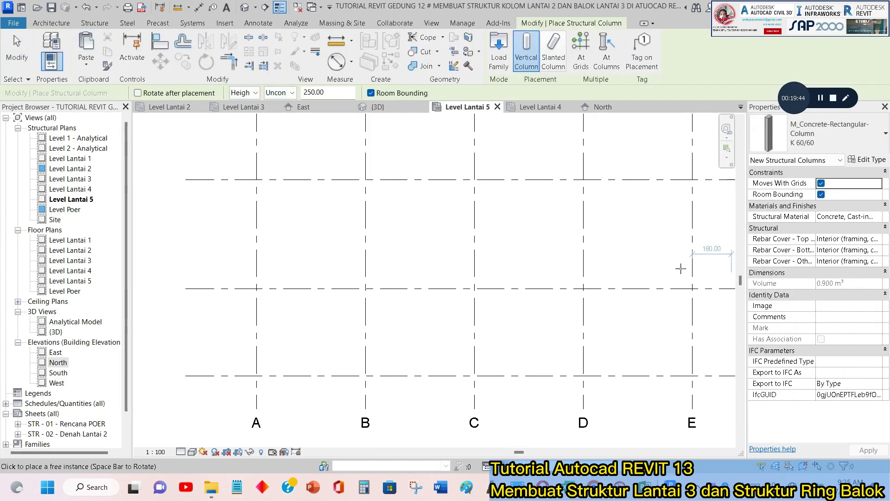
{"action": "left_click", "coordinate": [271, 94]}
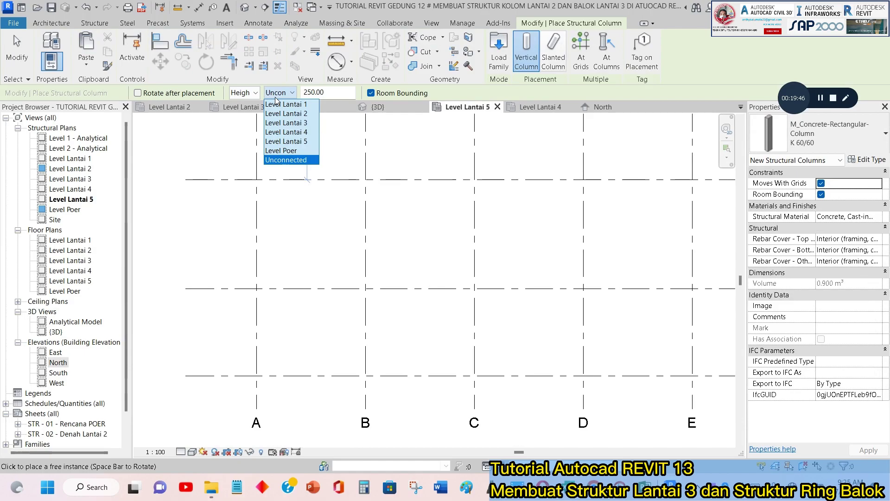
{"action": "left_click", "coordinate": [299, 136]}
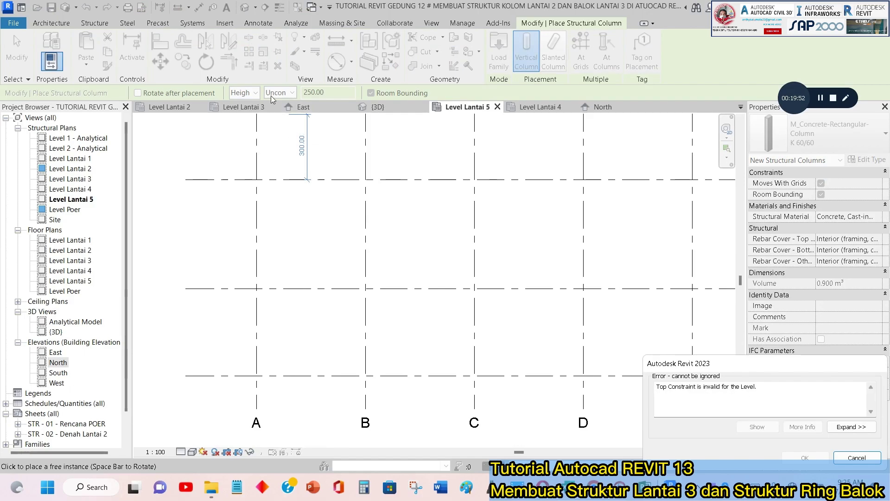
{"action": "key", "text": "Escape"}
{"action": "left_click", "coordinate": [292, 93]}
{"action": "left_click", "coordinate": [288, 160]}
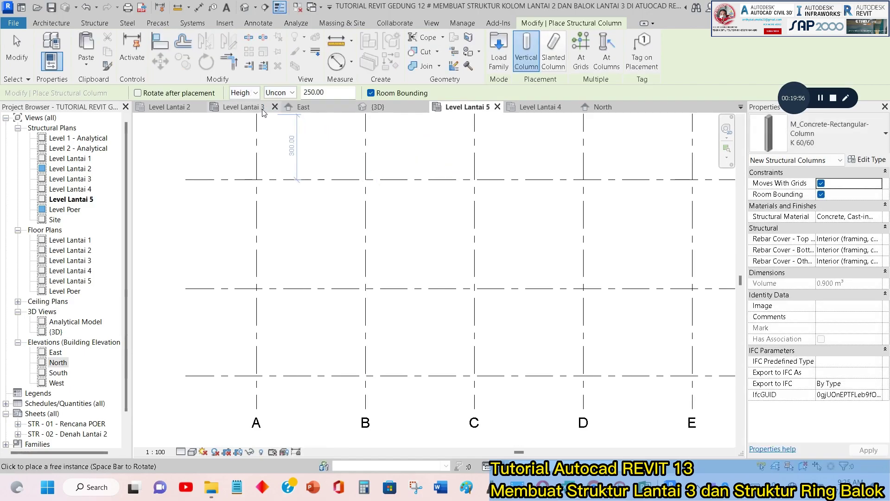
{"action": "left_click", "coordinate": [274, 93]}
{"action": "left_click", "coordinate": [274, 94]}
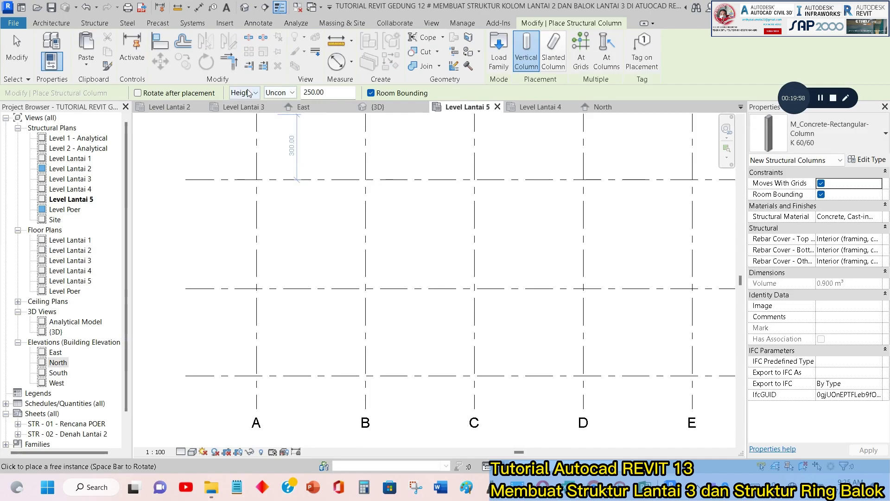
Place K 60/60 columns at grid intersections B-1, E-1, B-8 and E-8 on Level Lantai 5, and end the command.
{"action": "left_click", "coordinate": [365, 377]}
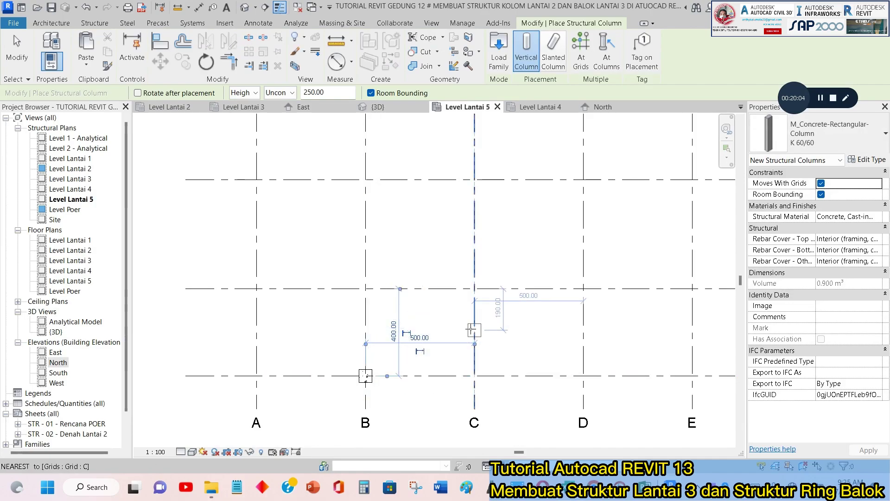
{"action": "scroll", "coordinate": [429, 307], "scroll_direction": "down", "scroll_amount": 1}
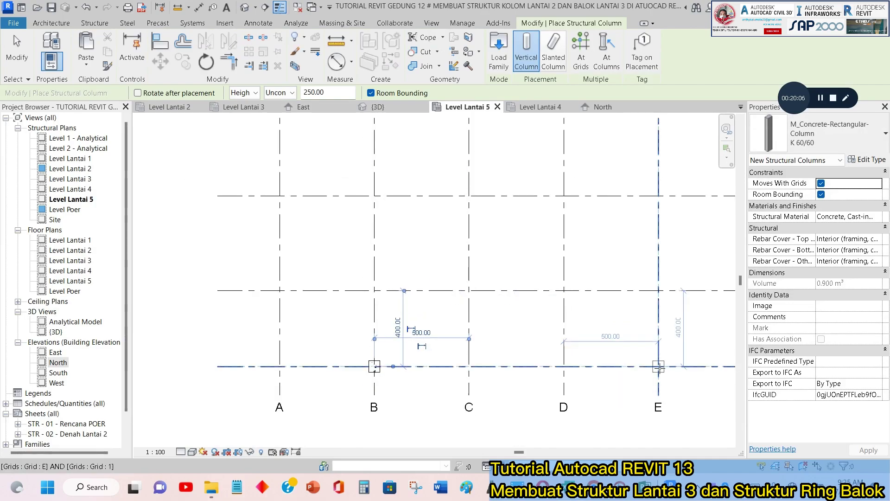
{"action": "scroll", "coordinate": [658, 367], "scroll_direction": "down", "scroll_amount": 5}
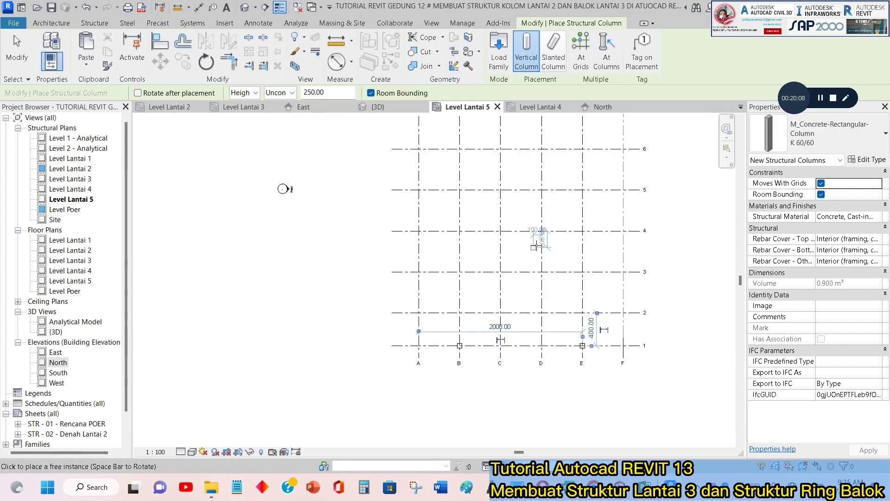
{"action": "scroll", "coordinate": [419, 161], "scroll_direction": "up", "scroll_amount": 3}
{"action": "left_click", "coordinate": [444, 217]}
{"action": "middle_click_drag", "start_coordinate": [690, 217], "coordinate": [603, 229]}
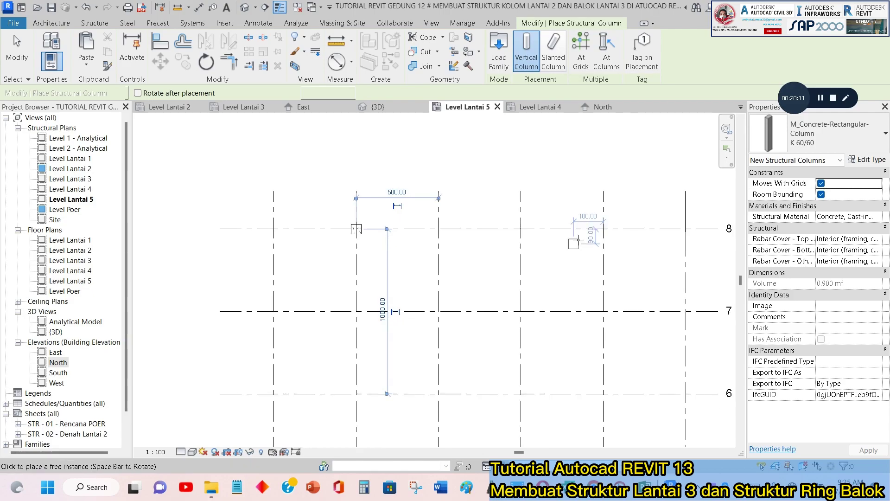
{"action": "left_click", "coordinate": [603, 229]}
{"action": "key", "text": "Escape"}
{"action": "key", "text": "Escape"}
{"action": "scroll", "coordinate": [416, 164], "scroll_direction": "down", "scroll_amount": 2}
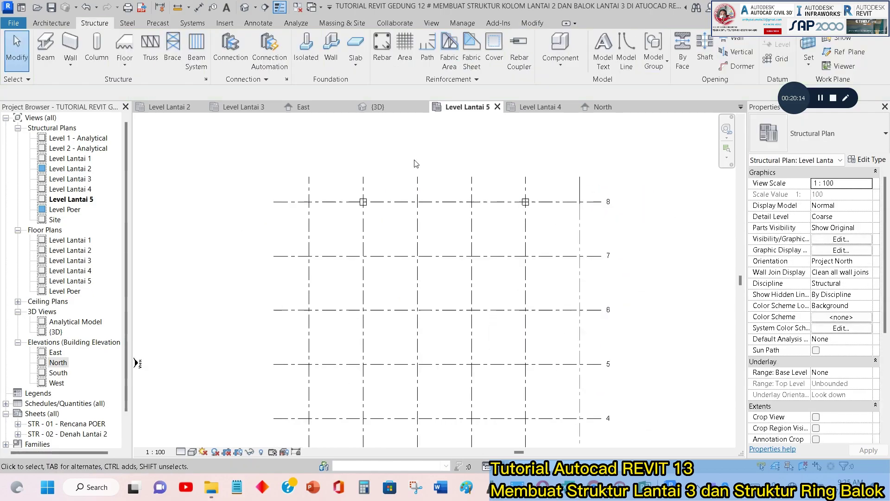
{"action": "scroll", "coordinate": [416, 162], "scroll_direction": "down", "scroll_amount": 2}
{"action": "scroll", "coordinate": [472, 190], "scroll_direction": "down", "scroll_amount": 1}
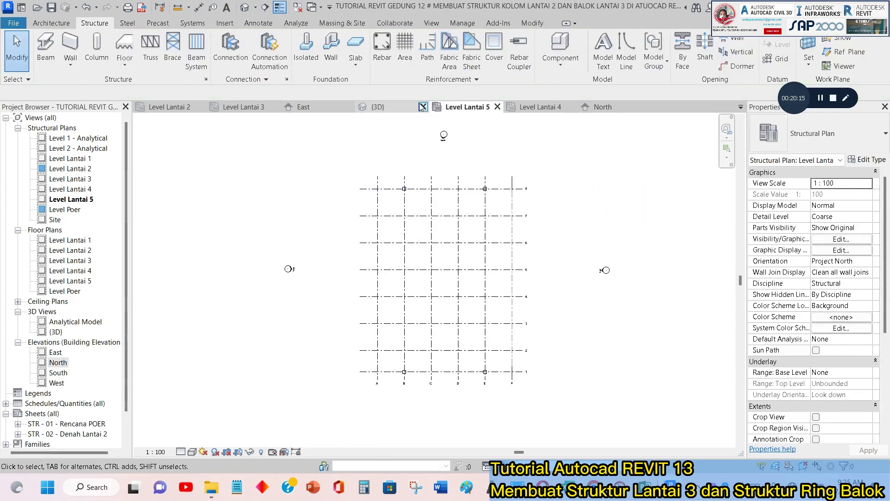
Inspect the four new columns from several sides in the 3D view, and return to the Level Lantai 5 plan.
{"action": "left_click", "coordinate": [396, 106]}
{"action": "scroll", "coordinate": [582, 316], "scroll_direction": "down", "scroll_amount": 2}
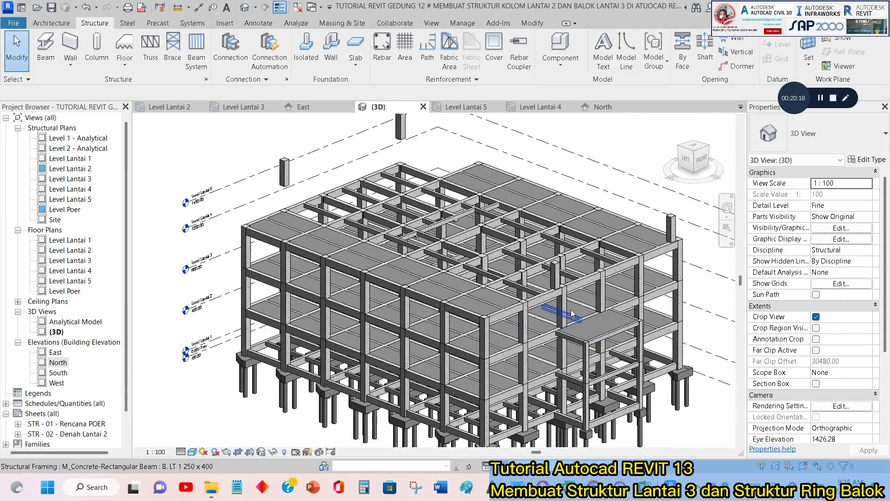
{"action": "middle_click_drag", "start_coordinate": [573, 314], "coordinate": [394, 182], "text": "shift"}
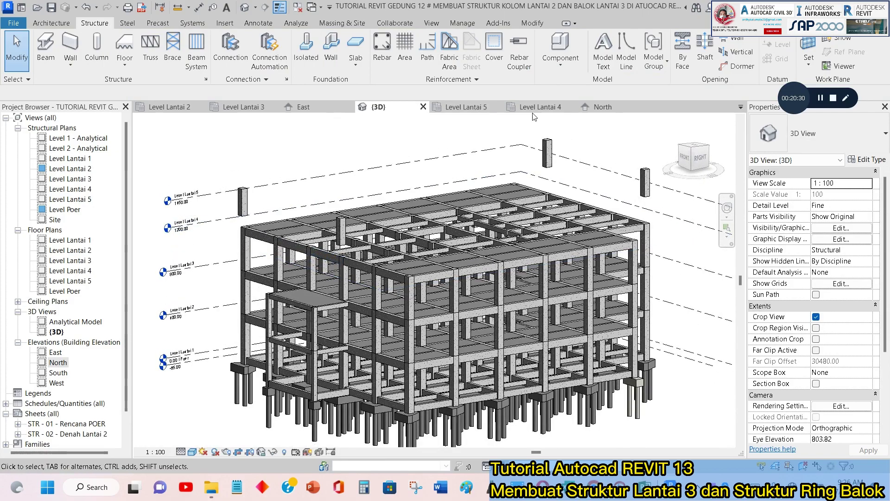
{"action": "left_click", "coordinate": [473, 107]}
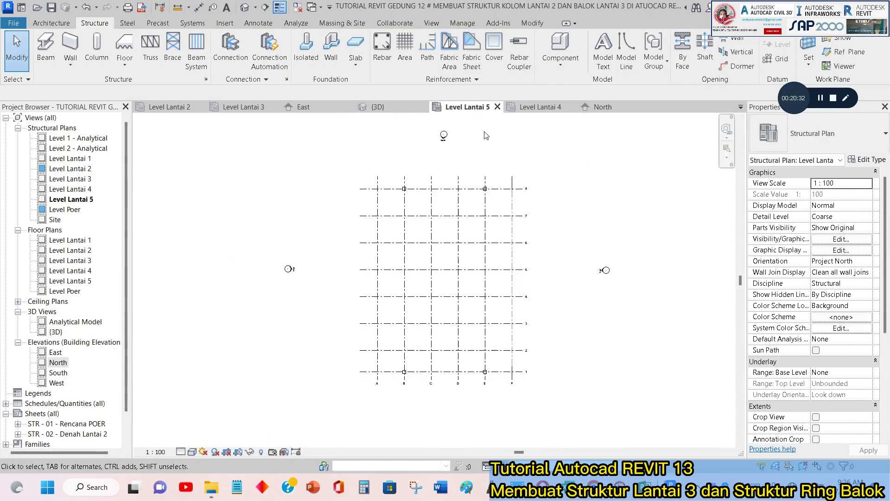
{"action": "scroll", "coordinate": [435, 366], "scroll_direction": "up", "scroll_amount": 5}
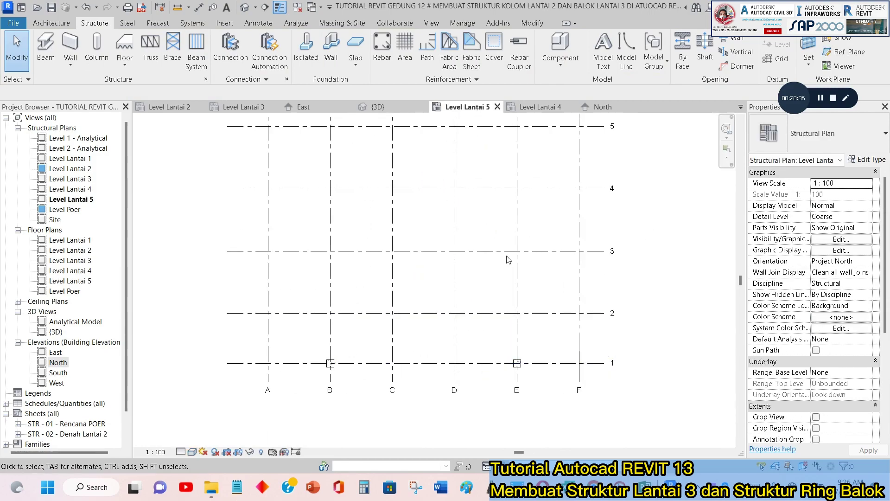
Switch to BricsCAD to check the column layout in the structural drawings, and return to Revit.
{"action": "key", "text": "alt+Tab"}
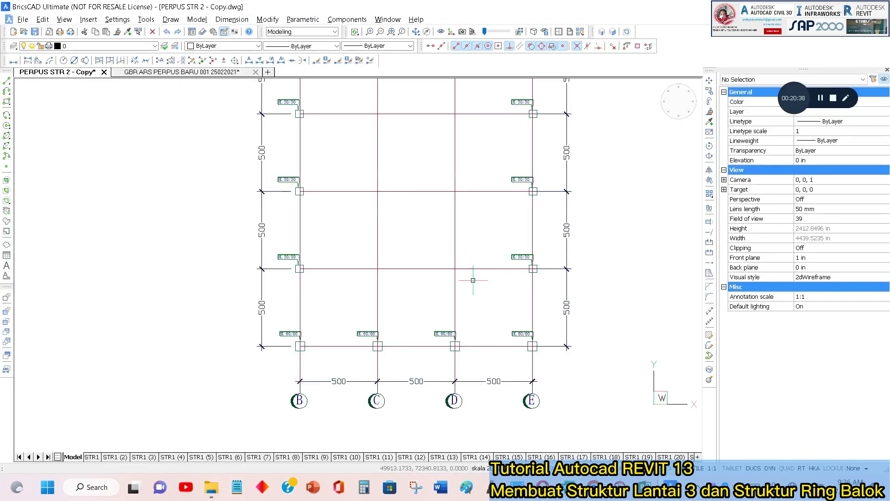
{"action": "scroll", "coordinate": [423, 316], "scroll_direction": "down", "scroll_amount": 5}
{"action": "scroll", "coordinate": [571, 334], "scroll_direction": "up", "scroll_amount": 2}
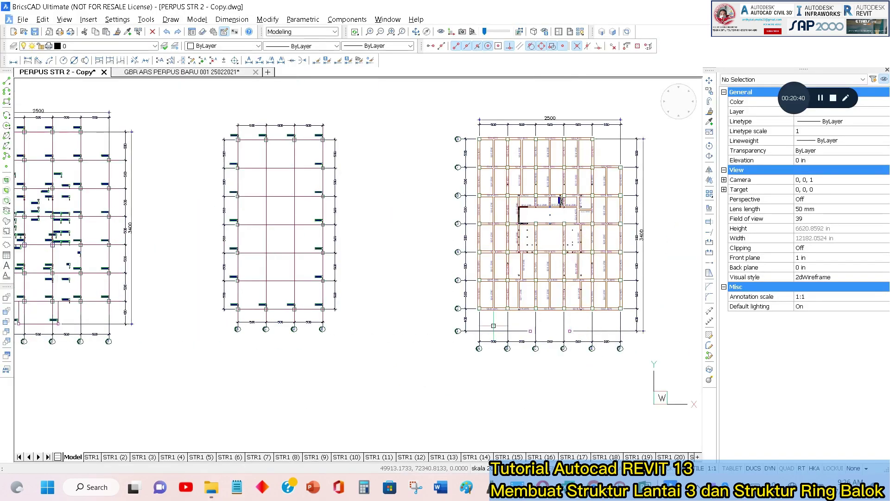
{"action": "scroll", "coordinate": [494, 325], "scroll_direction": "up", "scroll_amount": 2}
{"action": "key", "text": "alt+Tab"}
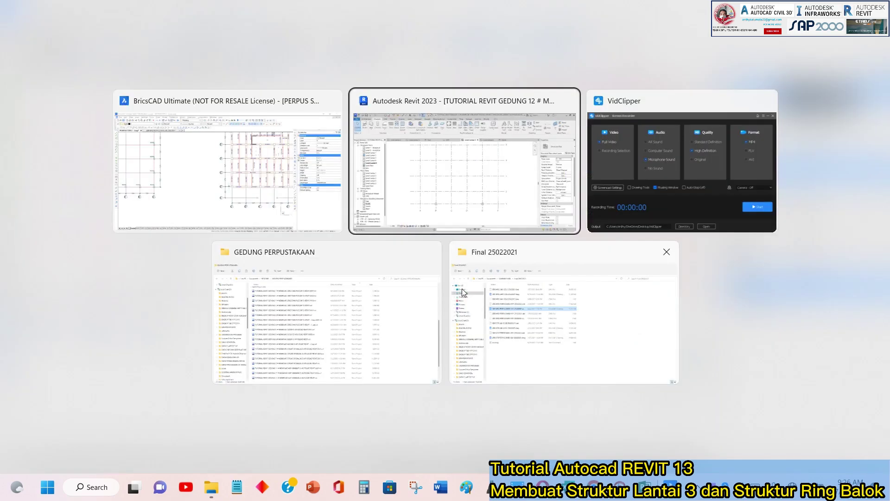
Move the two columns on grids B and E from grid line 1 to grid line 2.
{"action": "left_click_drag", "start_coordinate": [302, 340], "coordinate": [557, 395]}
{"action": "left_click", "coordinate": [161, 61]}
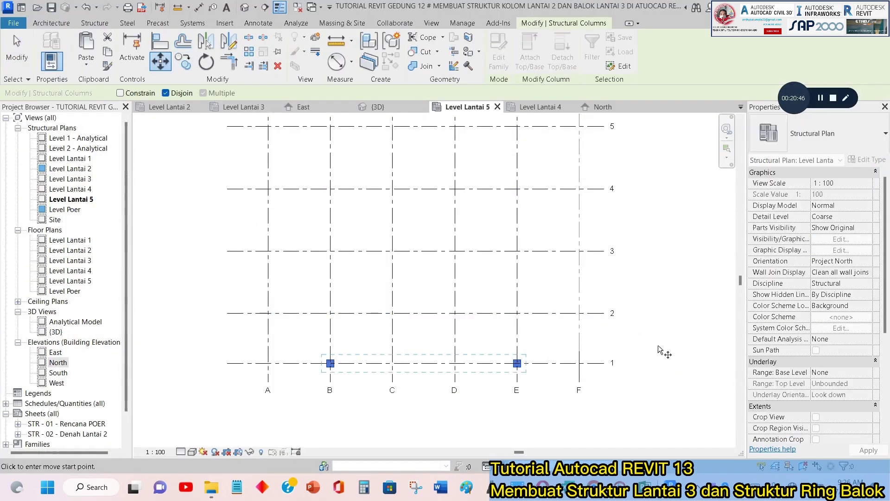
{"action": "left_click", "coordinate": [578, 363]}
{"action": "left_click", "coordinate": [578, 314]}
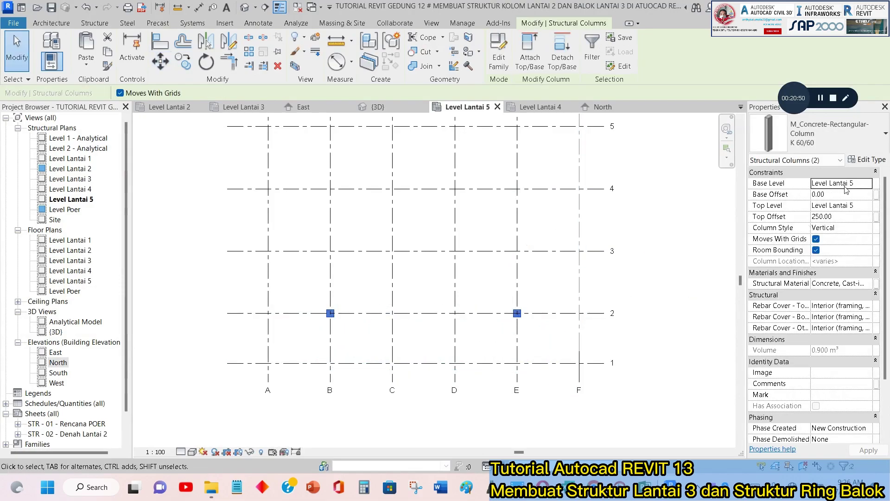
Set the two grid line 2 columns' base level to Level Lantai 4 and top level to Level Lantai 5.
{"action": "left_click", "coordinate": [869, 184]}
{"action": "left_click", "coordinate": [869, 184]}
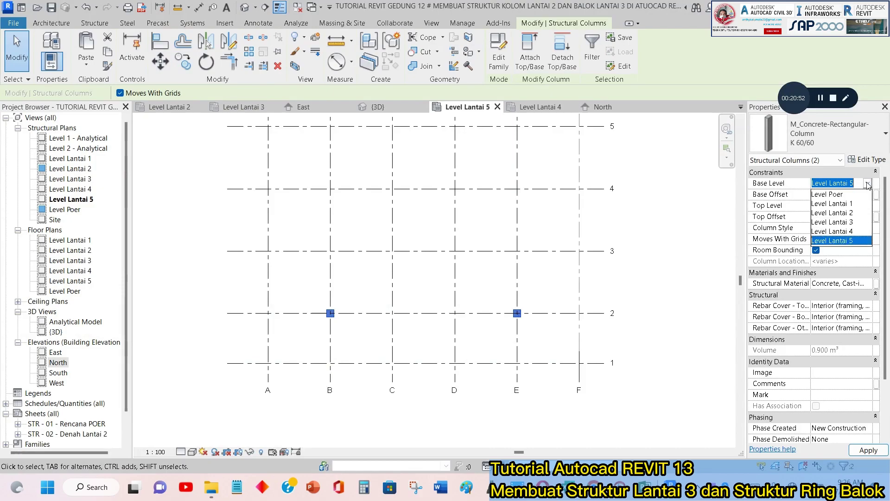
{"action": "left_click", "coordinate": [853, 231]}
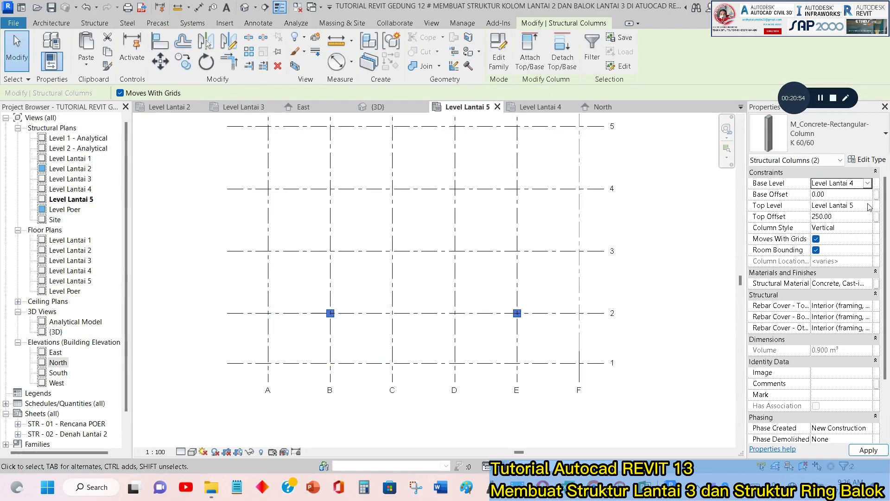
{"action": "left_click", "coordinate": [869, 206]}
{"action": "left_click", "coordinate": [843, 263]}
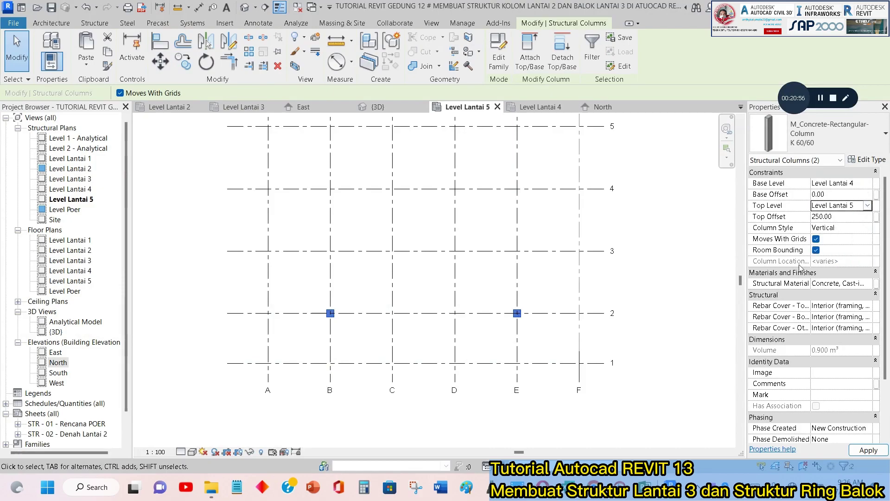
{"action": "left_click", "coordinate": [695, 252]}
Set the two grid line 8 columns' base level to Level Lantai 4 and top level to Level Lantai 5.
{"action": "scroll", "coordinate": [555, 219], "scroll_direction": "down", "scroll_amount": 4}
{"action": "scroll", "coordinate": [527, 204], "scroll_direction": "up", "scroll_amount": 4}
{"action": "left_click_drag", "start_coordinate": [474, 191], "coordinate": [695, 251]}
{"action": "middle_click_drag", "start_coordinate": [671, 243], "coordinate": [549, 214]}
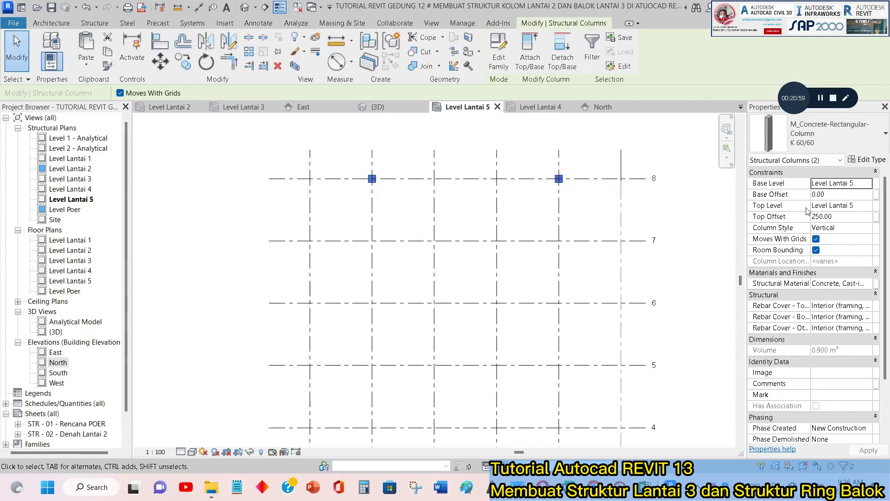
{"action": "left_click", "coordinate": [867, 184]}
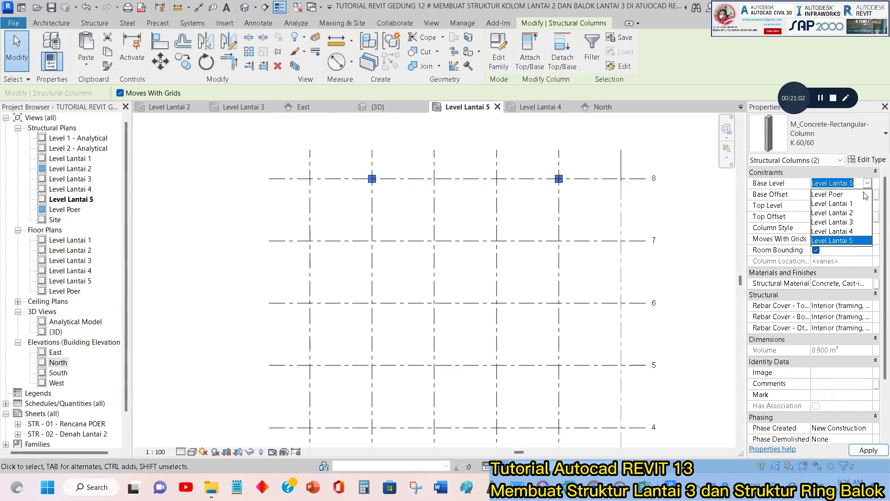
{"action": "left_click", "coordinate": [835, 231]}
{"action": "left_click", "coordinate": [868, 205]}
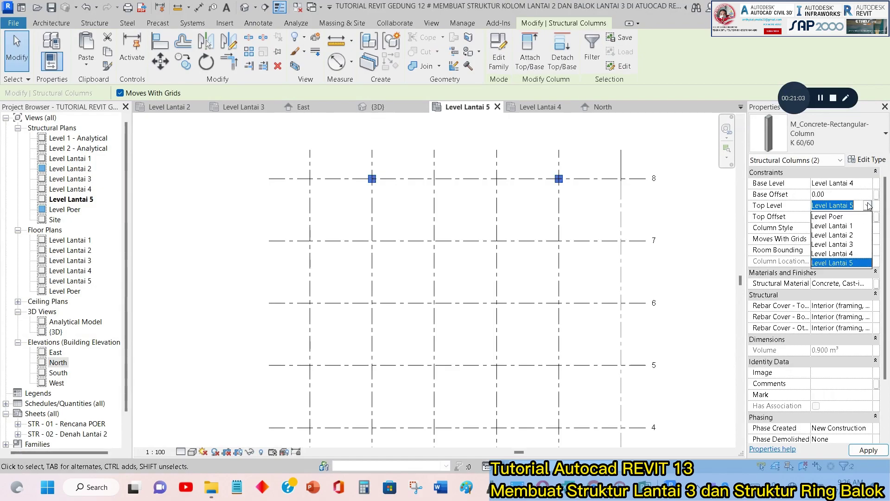
{"action": "left_click", "coordinate": [847, 263]}
{"action": "left_click", "coordinate": [581, 142]}
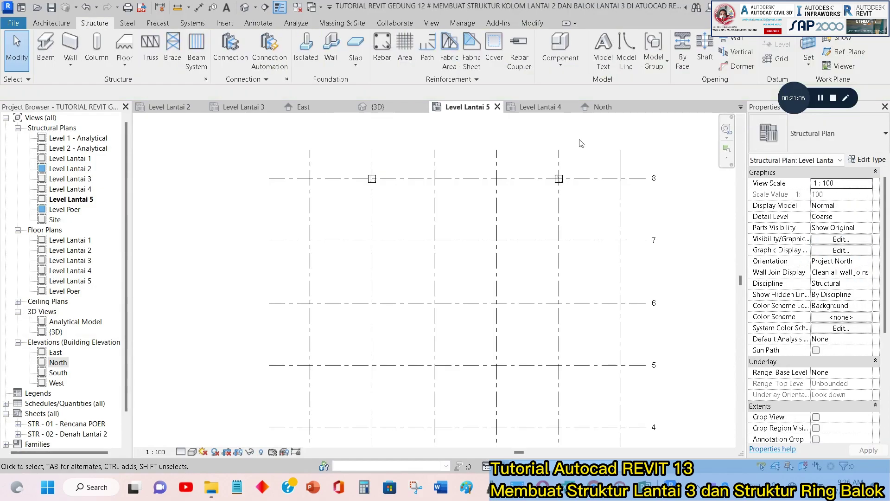
Check the extended columns in the 3D view, look at the Level Lantai 4 plan, and return to Level Lantai 5.
{"action": "left_click", "coordinate": [385, 108]}
{"action": "middle_click_drag", "start_coordinate": [640, 319], "coordinate": [622, 277], "text": "shift"}
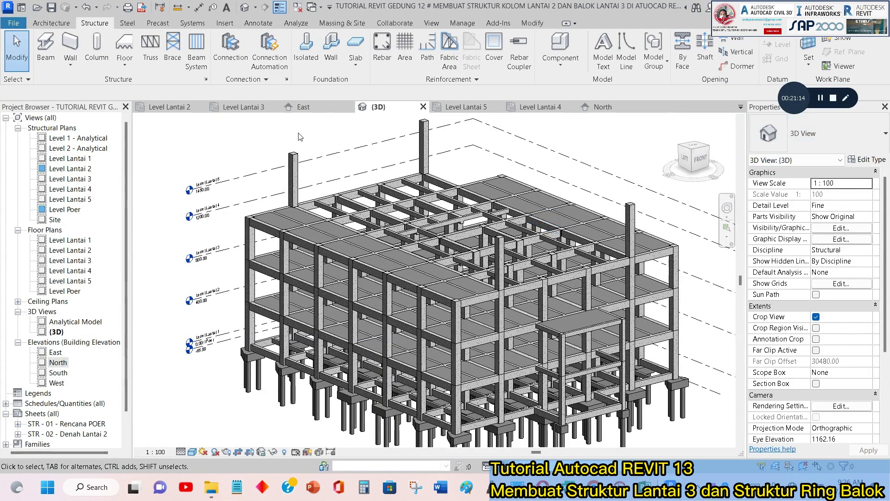
{"action": "left_click", "coordinate": [534, 107]}
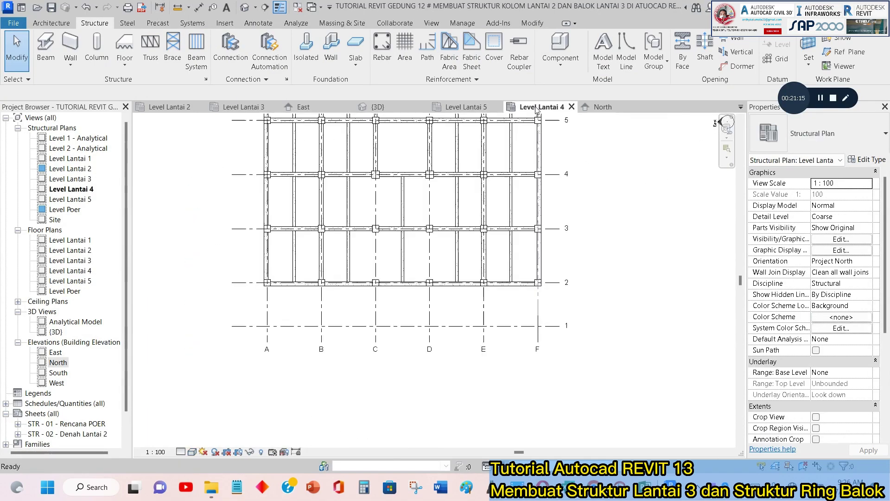
{"action": "left_click", "coordinate": [466, 107]}
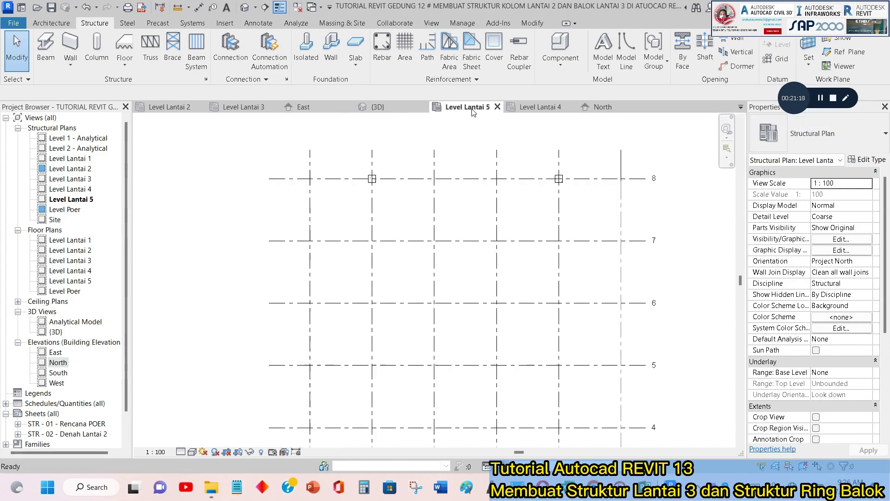
Change the Level Lantai 5 plan to a shaded visual style.
{"action": "scroll", "coordinate": [410, 265], "scroll_direction": "down", "scroll_amount": 1}
{"action": "left_click", "coordinate": [190, 452]}
{"action": "left_click", "coordinate": [214, 425]}
{"action": "scroll", "coordinate": [395, 202], "scroll_direction": "up", "scroll_amount": 2}
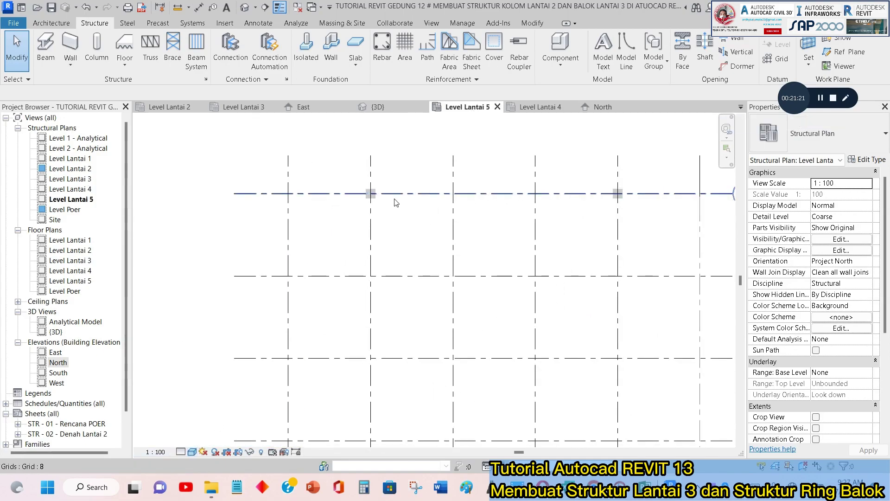
Start a structural column, duplicate the K 60/60 type, and rename the copy K 50/50.
{"action": "left_click", "coordinate": [96, 51]}
{"action": "left_click", "coordinate": [868, 141]}
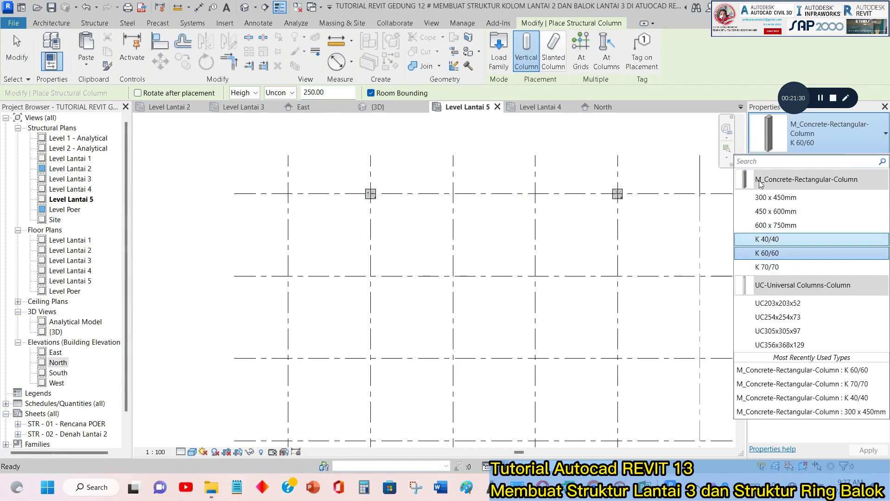
{"action": "left_click", "coordinate": [872, 160]}
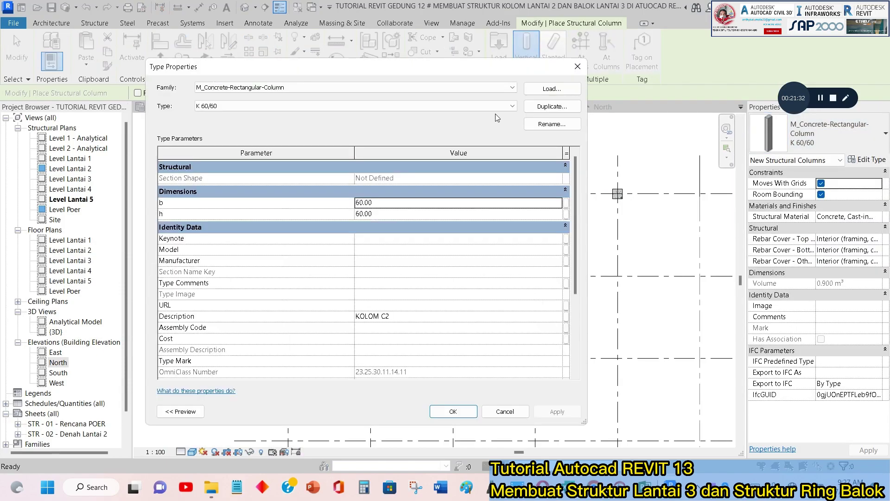
{"action": "left_click", "coordinate": [551, 109]}
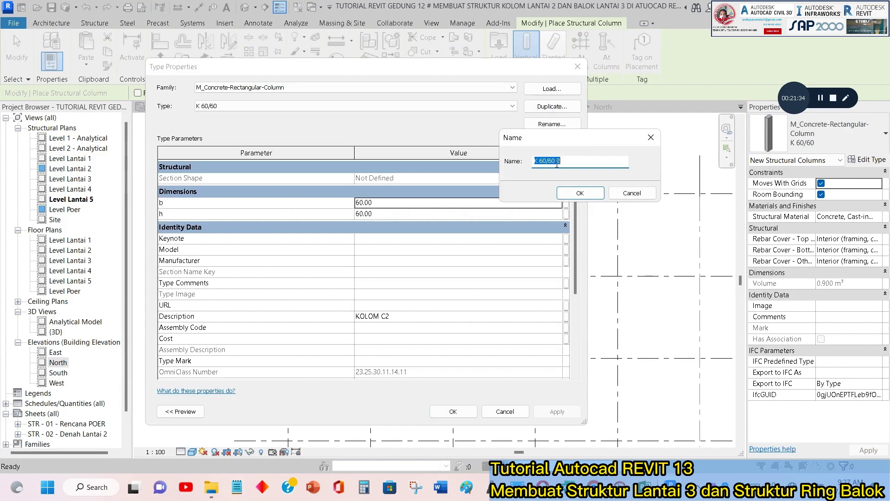
{"action": "left_click", "coordinate": [577, 195]}
{"action": "left_click", "coordinate": [533, 124]}
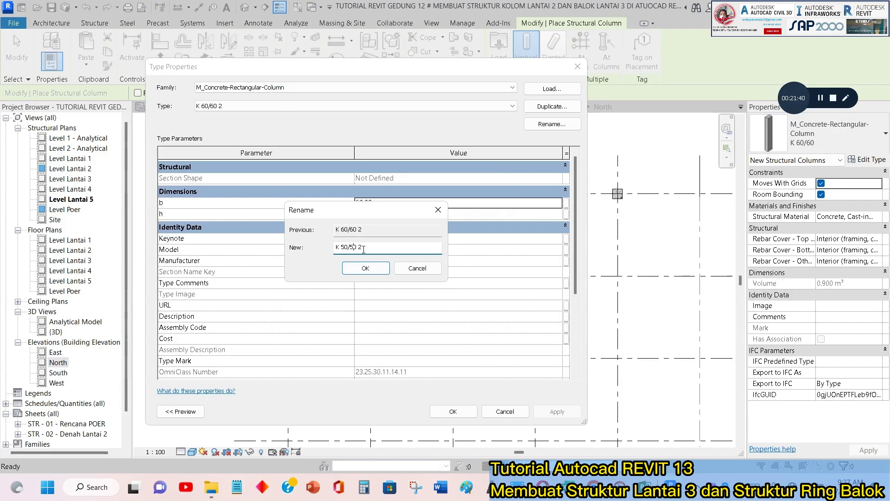
{"action": "key", "text": "BackSpace"}
{"action": "key", "text": "BackSpace"}
{"action": "left_click", "coordinate": [376, 267]}
Set both the b and h dimensions of the K 50/50 column type to 50.
{"action": "left_click", "coordinate": [386, 205]}
{"action": "type", "text": "50"}
{"action": "key", "text": "Tab"}
{"action": "type", "text": "50"}
Describe the K 50/50 type as "Kolom Lantai Atap" and apply the type properties.
{"action": "scroll", "coordinate": [413, 250], "scroll_direction": "down", "scroll_amount": 4}
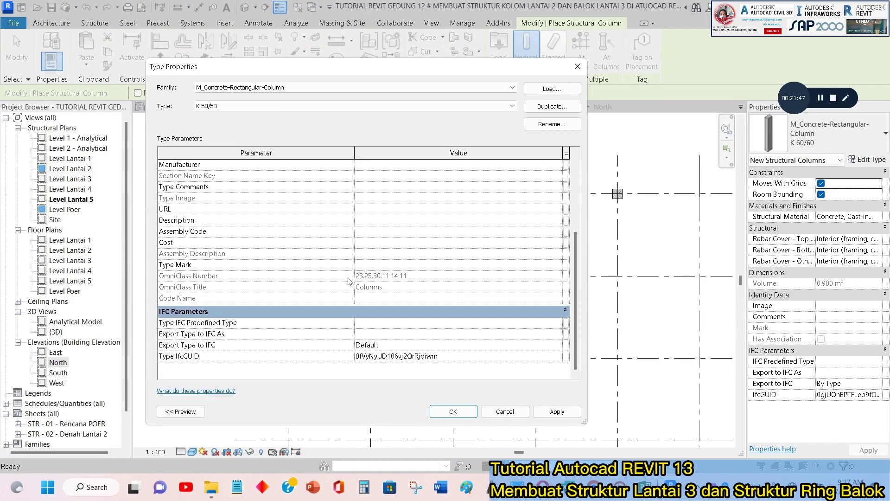
{"action": "scroll", "coordinate": [342, 244], "scroll_direction": "up", "scroll_amount": 1}
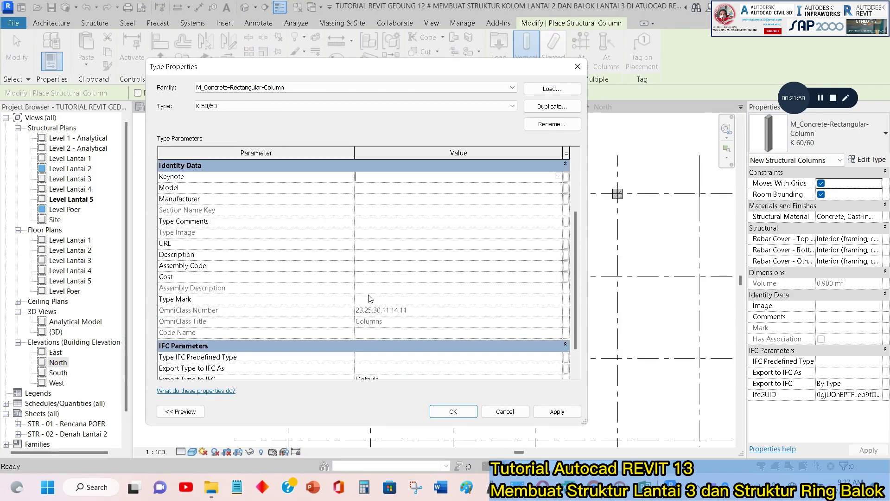
{"action": "scroll", "coordinate": [370, 285], "scroll_direction": "up", "scroll_amount": 2}
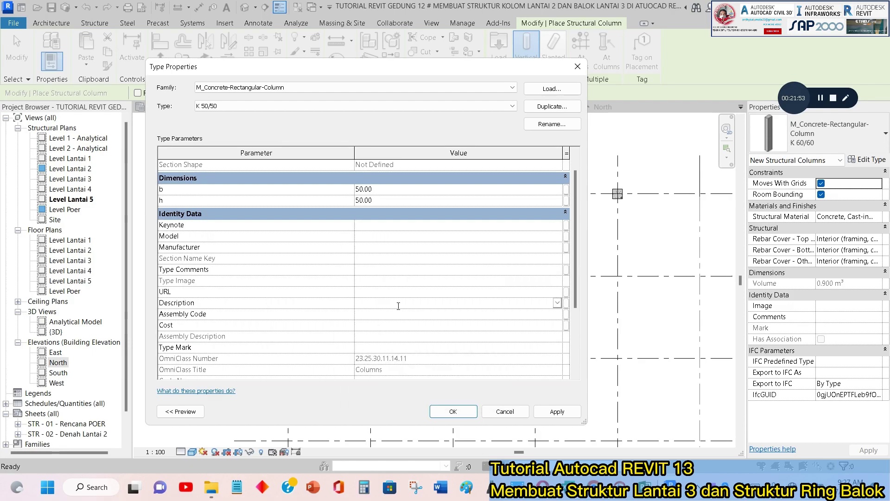
{"action": "type", "text": "Kolom Lantai Atap"}
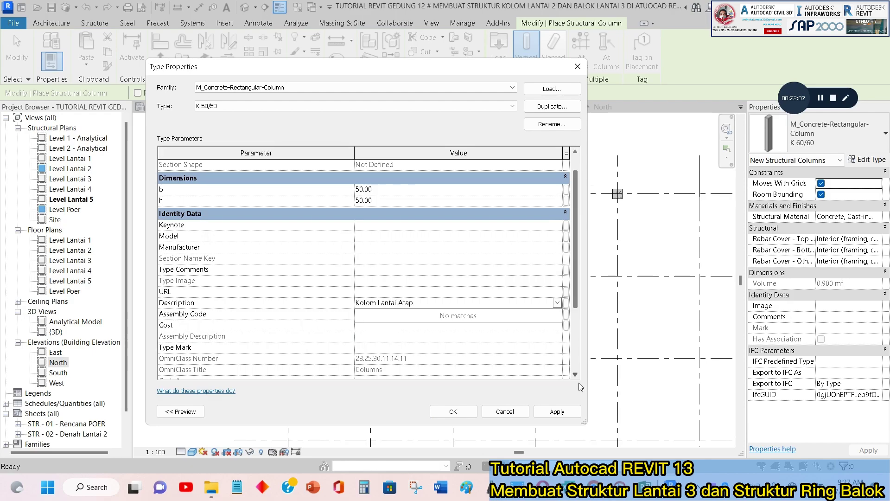
{"action": "left_click", "coordinate": [557, 411]}
{"action": "left_click", "coordinate": [453, 411]}
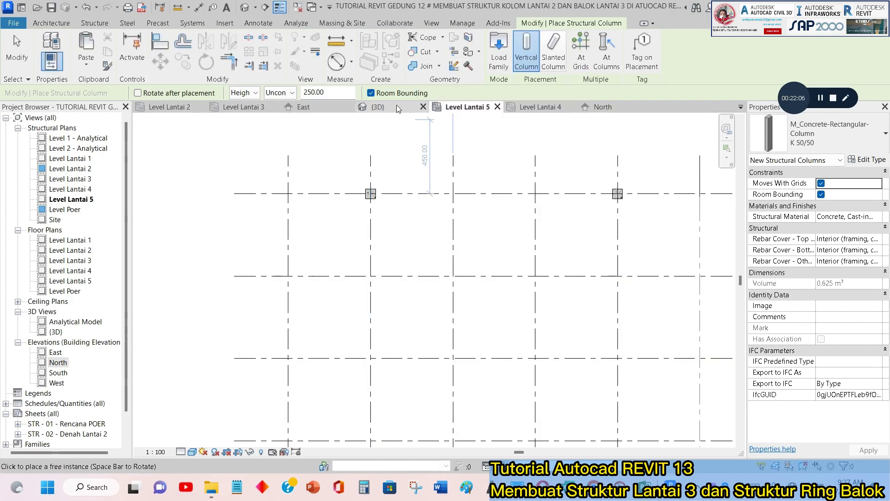
Try to constrain the height of the K 50/50 column being placed to Level Lantai 4.
{"action": "left_click", "coordinate": [275, 96]}
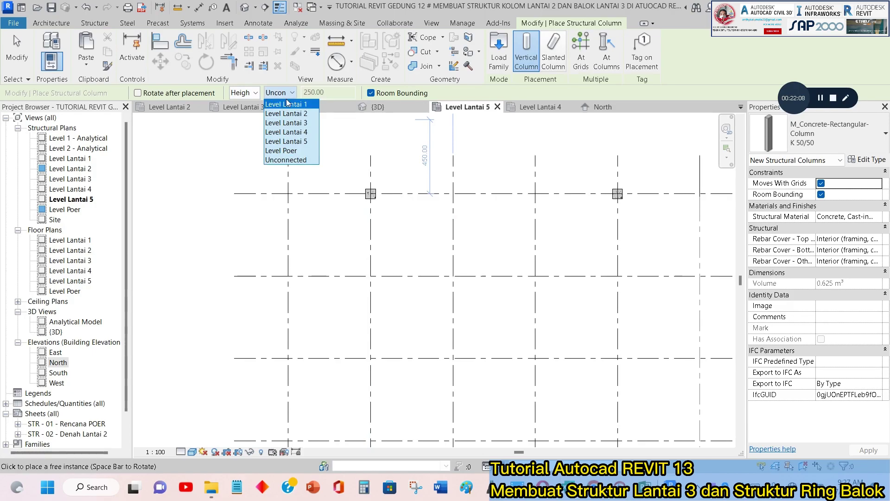
{"action": "left_click", "coordinate": [302, 134]}
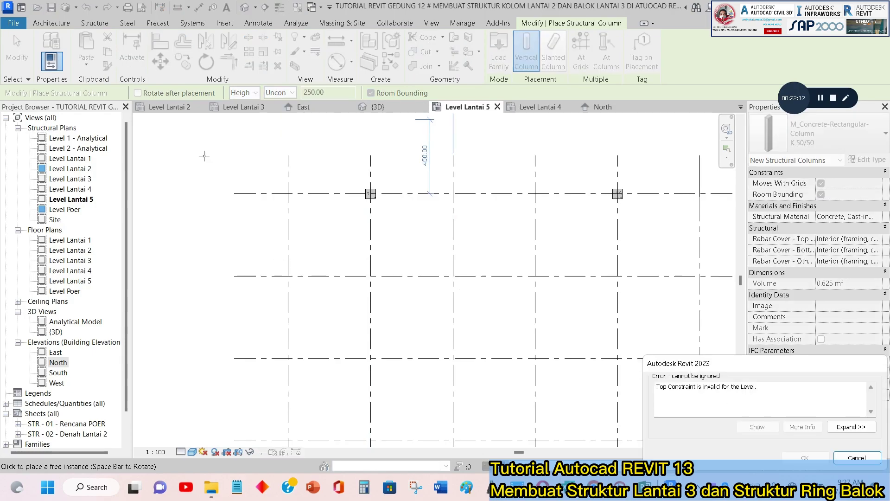
{"action": "key", "text": "Escape"}
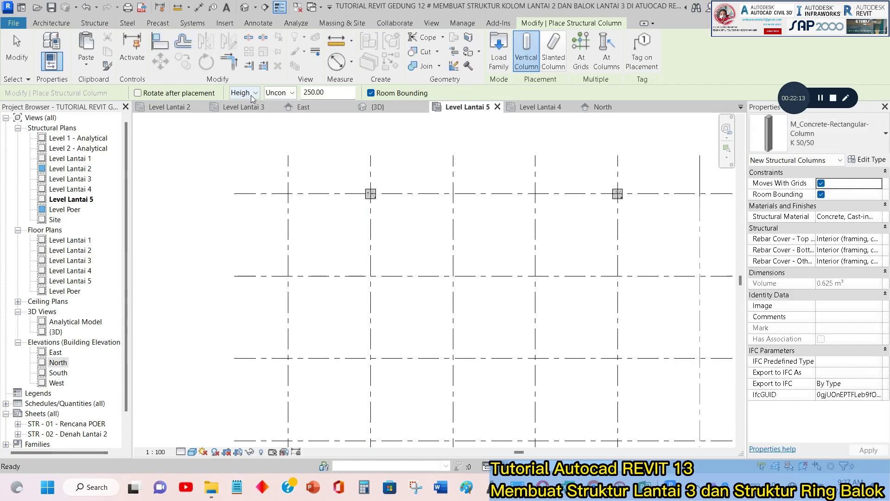
Place a K 50/50 column with an unconnected height of 250 at grid intersection B-7 and view it in 3D.
{"action": "left_click", "coordinate": [370, 276]}
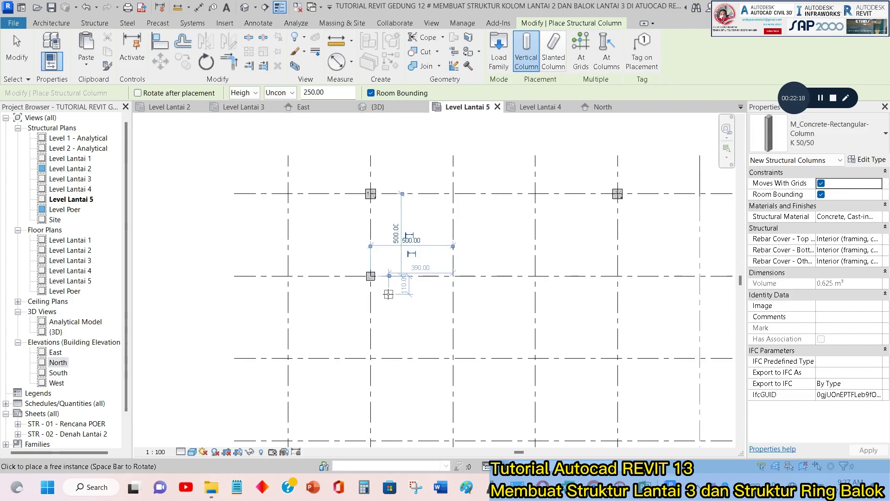
{"action": "key", "text": "Escape"}
{"action": "middle_click_drag", "start_coordinate": [399, 204], "coordinate": [364, 173], "text": "shift"}
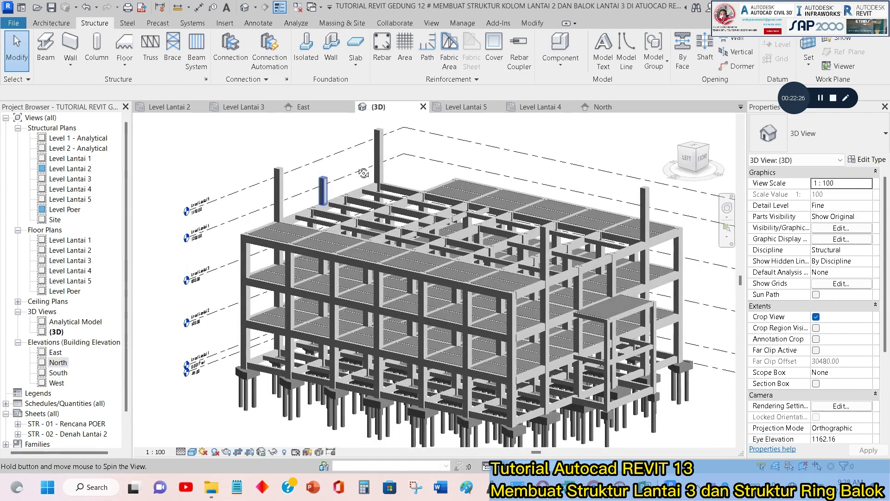
Examine the height and level constraints of the upper K 60/60 column on grid E in the North elevation.
{"action": "left_click", "coordinate": [599, 107]}
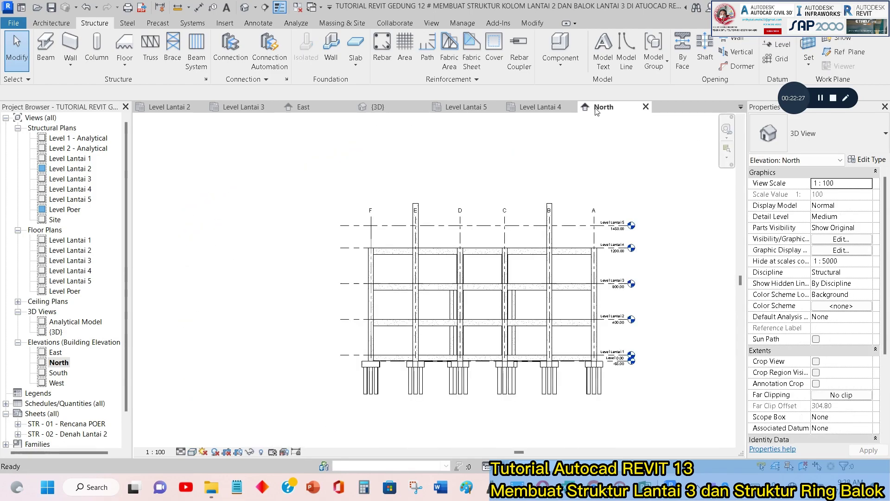
{"action": "scroll", "coordinate": [615, 233], "scroll_direction": "up", "scroll_amount": 4}
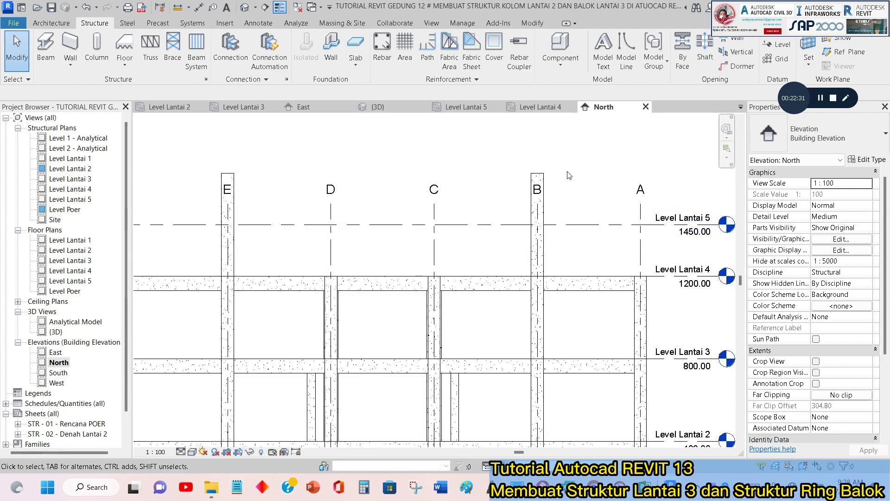
{"action": "scroll", "coordinate": [579, 169], "scroll_direction": "down", "scroll_amount": 2}
{"action": "scroll", "coordinate": [399, 180], "scroll_direction": "up", "scroll_amount": 2}
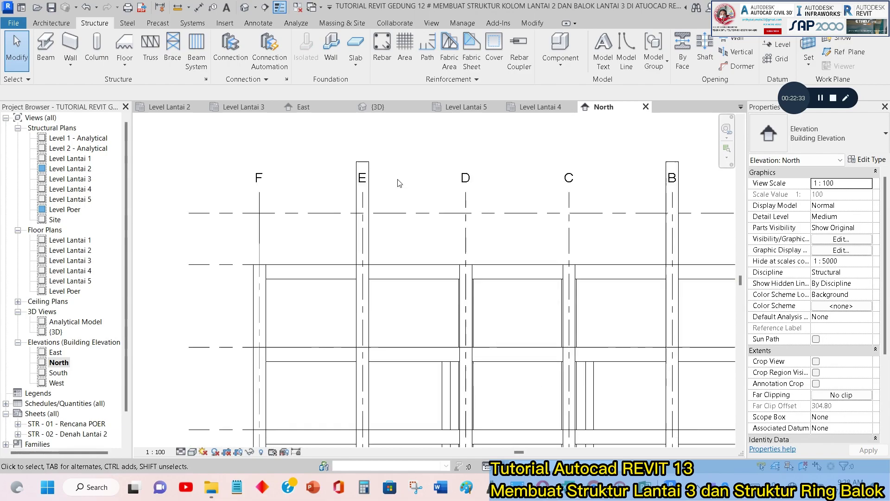
{"action": "left_click", "coordinate": [371, 165]}
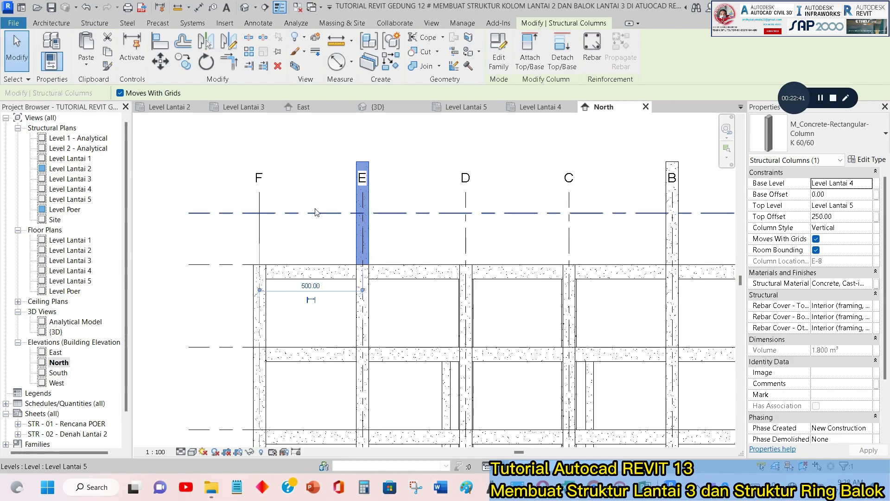
{"action": "scroll", "coordinate": [371, 199], "scroll_direction": "down", "scroll_amount": 2}
{"action": "scroll", "coordinate": [532, 191], "scroll_direction": "up", "scroll_amount": 2}
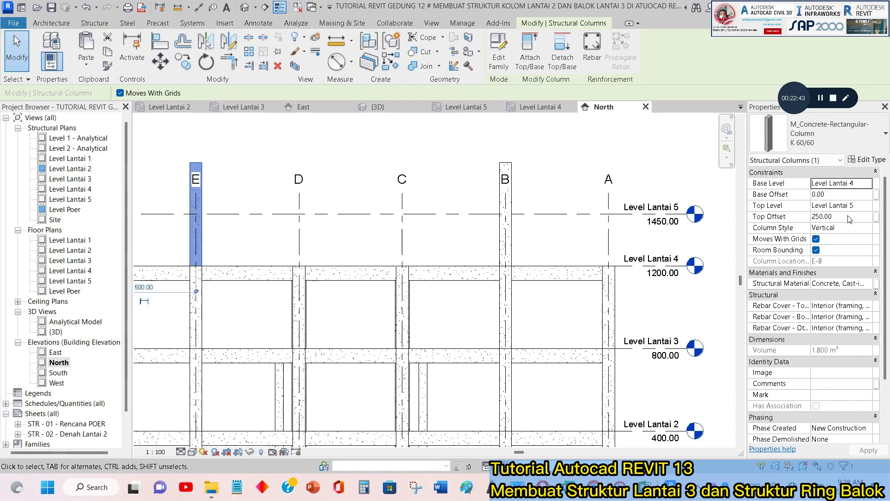
{"action": "key", "text": "Escape"}
{"action": "middle_click_drag", "start_coordinate": [335, 234], "coordinate": [443, 228]}
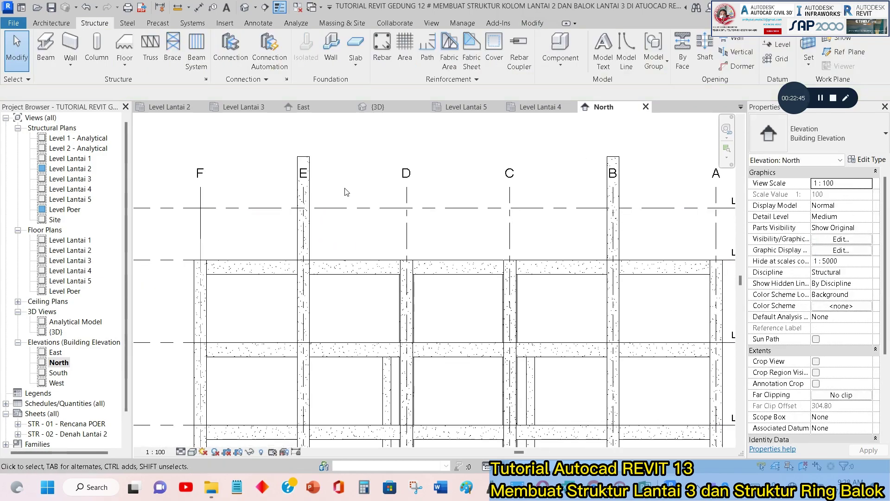
{"action": "left_click", "coordinate": [310, 163]}
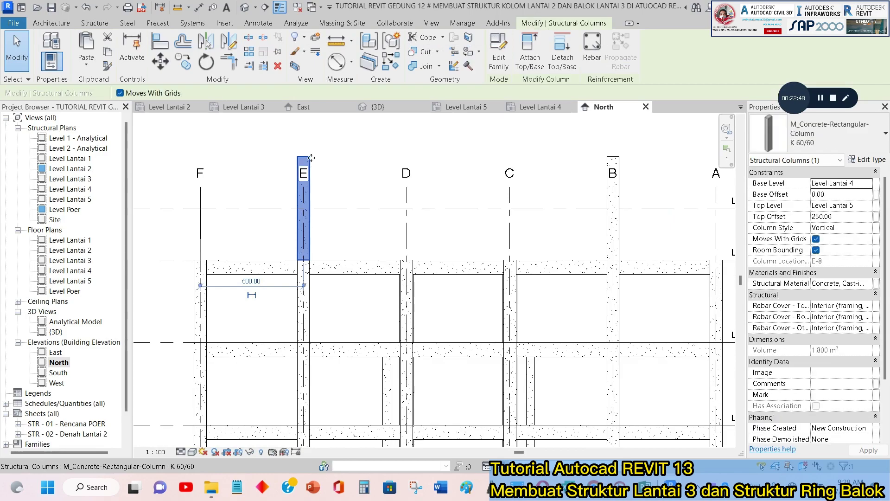
{"action": "left_click", "coordinate": [163, 44]}
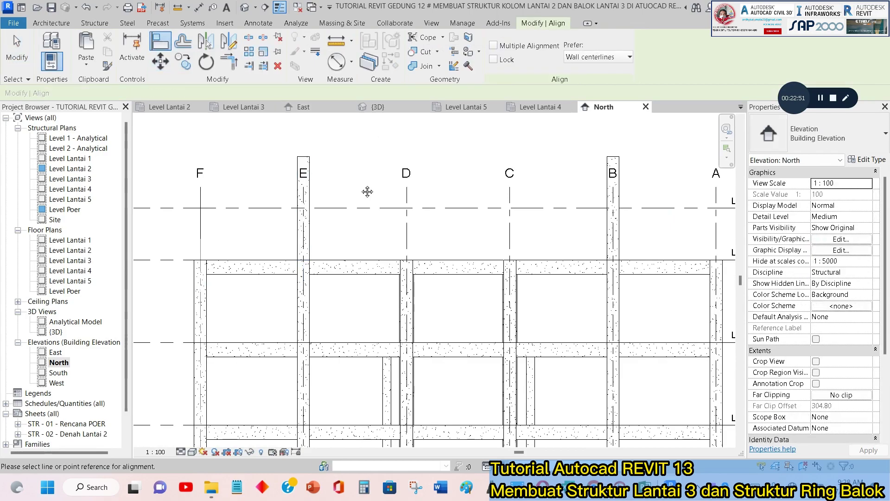
{"action": "scroll", "coordinate": [376, 214], "scroll_direction": "down", "scroll_amount": 4}
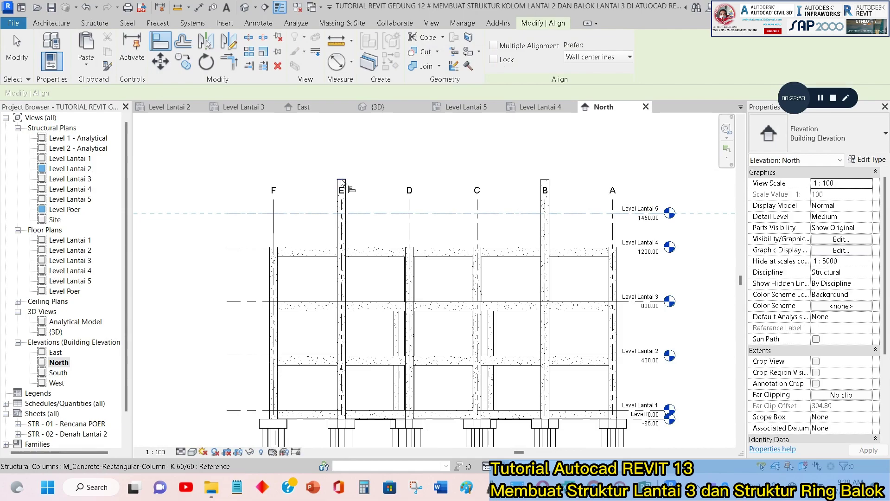
{"action": "key", "text": "Escape"}
{"action": "scroll", "coordinate": [382, 200], "scroll_direction": "down", "scroll_amount": 2}
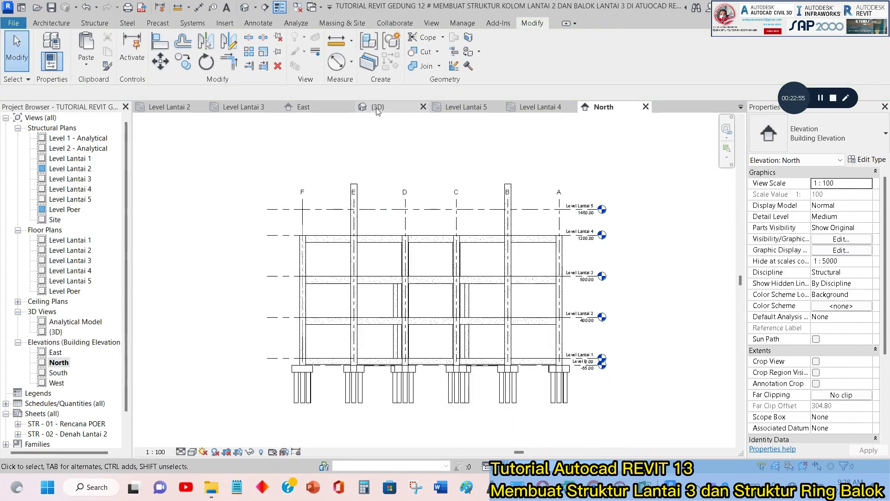
{"action": "scroll", "coordinate": [394, 203], "scroll_direction": "up", "scroll_amount": 3}
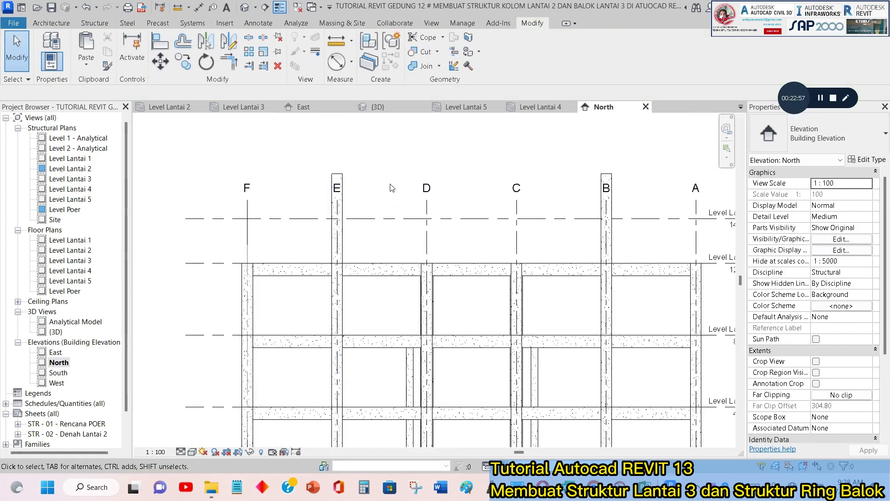
{"action": "left_click", "coordinate": [337, 218]}
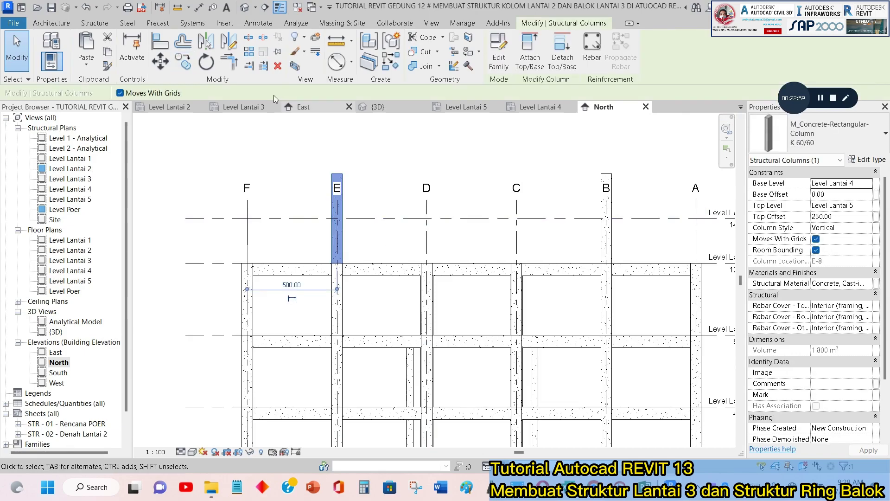
{"action": "left_click", "coordinate": [161, 44]}
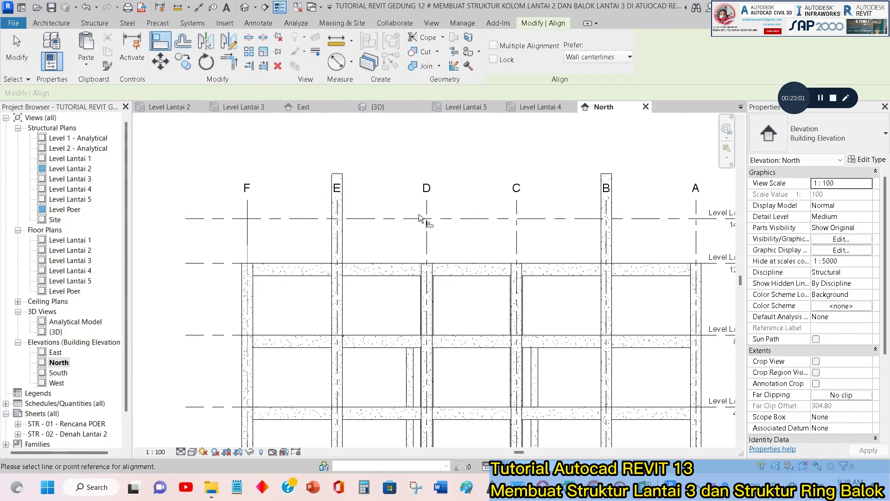
{"action": "left_click", "coordinate": [372, 216]}
{"action": "key", "text": "Escape"}
{"action": "key", "text": "Escape"}
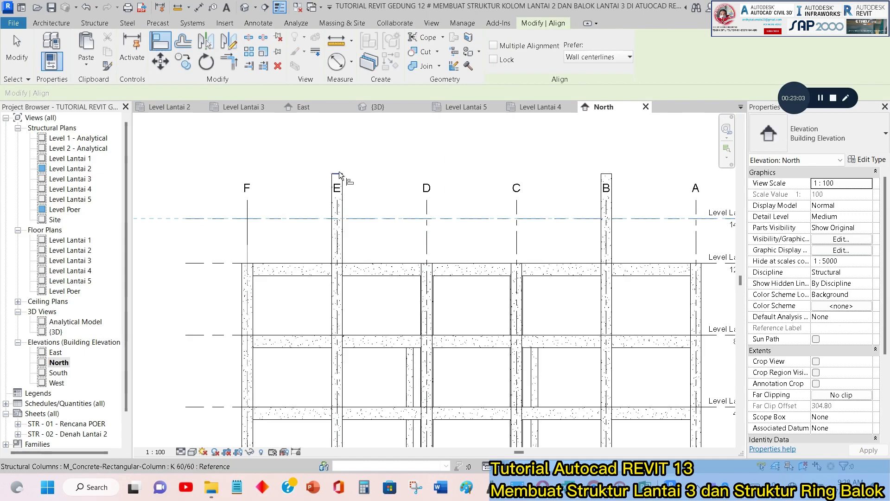
In the 3D view, set the K 50/50 column's base level to Level Lantai 4, keeping Level Lantai 5 as its top level.
{"action": "left_click", "coordinate": [376, 106]}
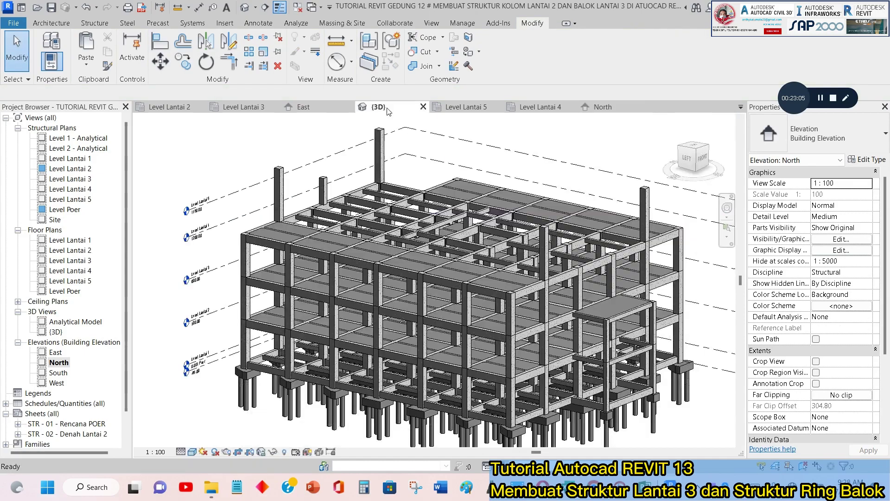
{"action": "middle_click_drag", "start_coordinate": [378, 175], "coordinate": [327, 203], "text": "shift"}
{"action": "scroll", "coordinate": [337, 174], "scroll_direction": "up", "scroll_amount": 2}
{"action": "left_click", "coordinate": [335, 183]}
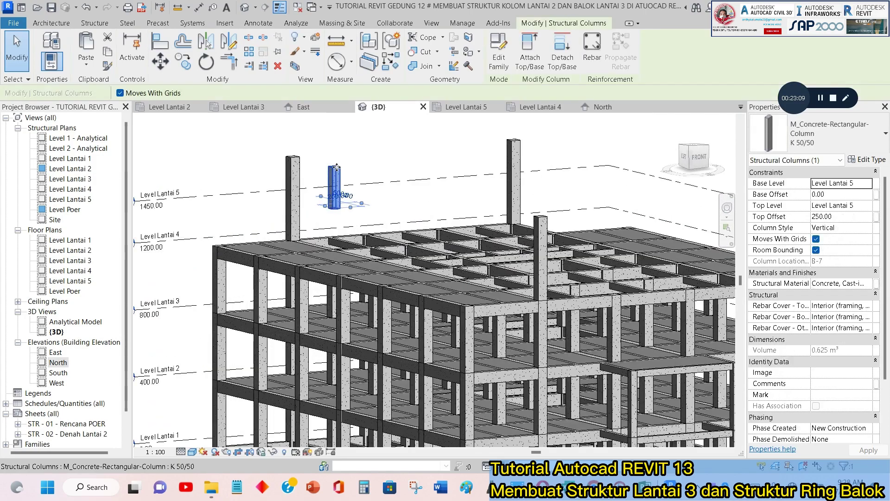
{"action": "left_click", "coordinate": [868, 184]}
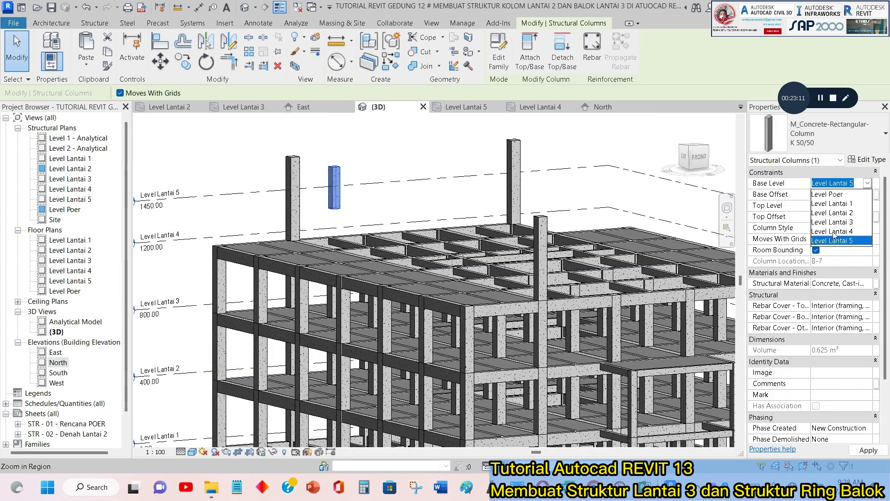
{"action": "left_click", "coordinate": [833, 231]}
{"action": "left_click", "coordinate": [866, 206]}
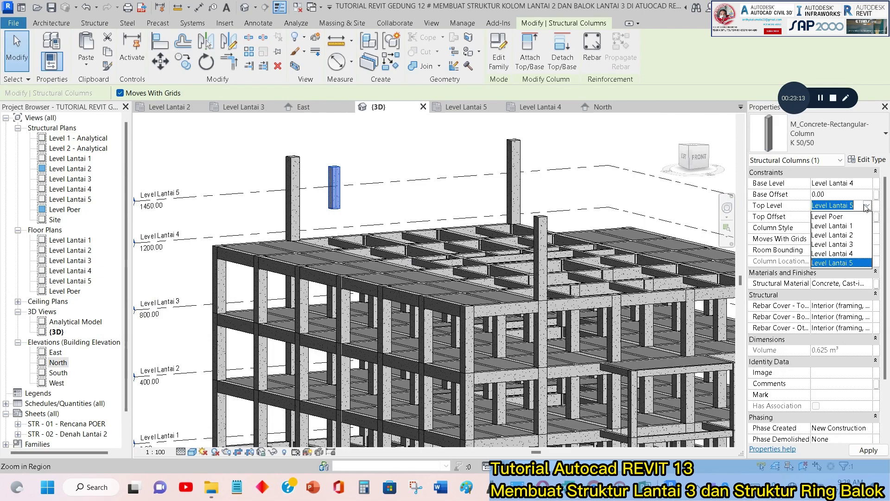
{"action": "left_click", "coordinate": [867, 206]}
{"action": "left_click", "coordinate": [868, 449]}
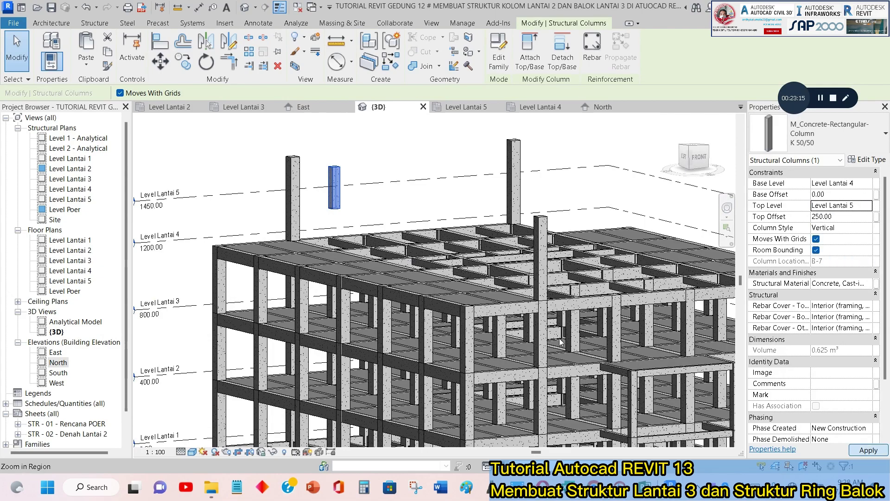
{"action": "key", "text": "Escape"}
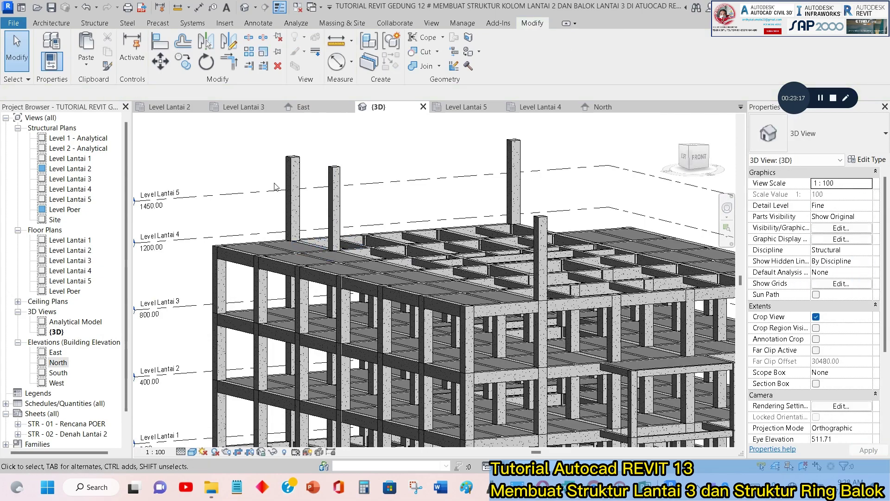
Set the top offset of the K 60/60 column at grid intersection B-8 to 0.
{"action": "mouse_move", "coordinate": [334, 195]}
{"action": "middle_mouse_down", "text": "shift"}
{"action": "mouse_move", "coordinate": [320, 244]}
{"action": "mouse_move", "coordinate": [373, 223]}
{"action": "mouse_move", "coordinate": [352, 200]}
{"action": "mouse_move", "coordinate": [408, 223]}
{"action": "middle_mouse_up", "text": "shift"}
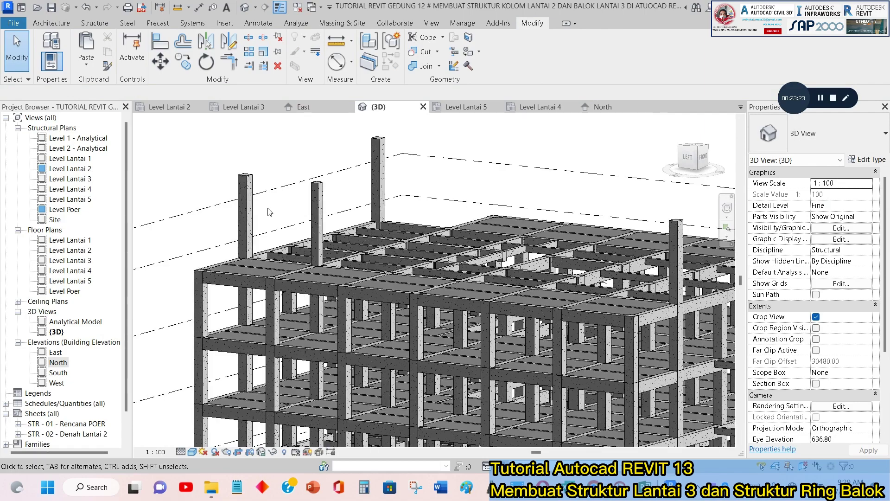
{"action": "left_click", "coordinate": [245, 213]}
{"action": "left_click", "coordinate": [844, 217]}
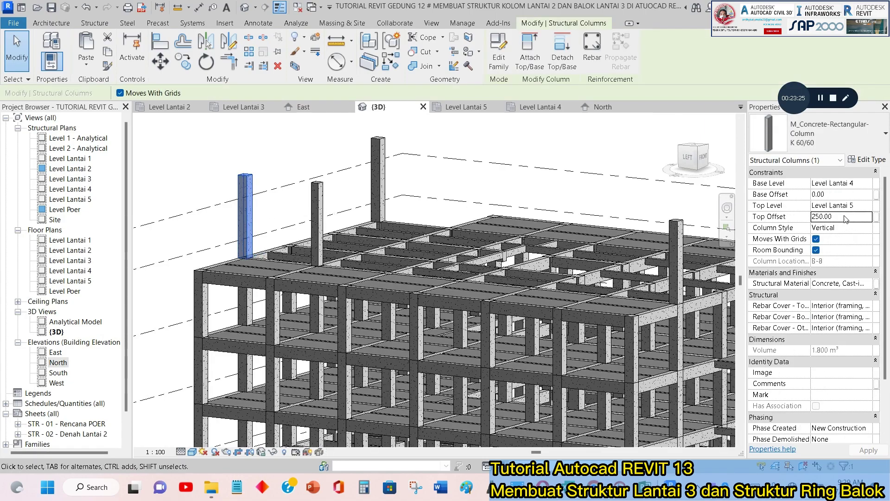
{"action": "left_click", "coordinate": [860, 459]}
Set the top offset of the K 50/50 column at grid intersection B-7 to 0.
{"action": "left_click", "coordinate": [317, 217]}
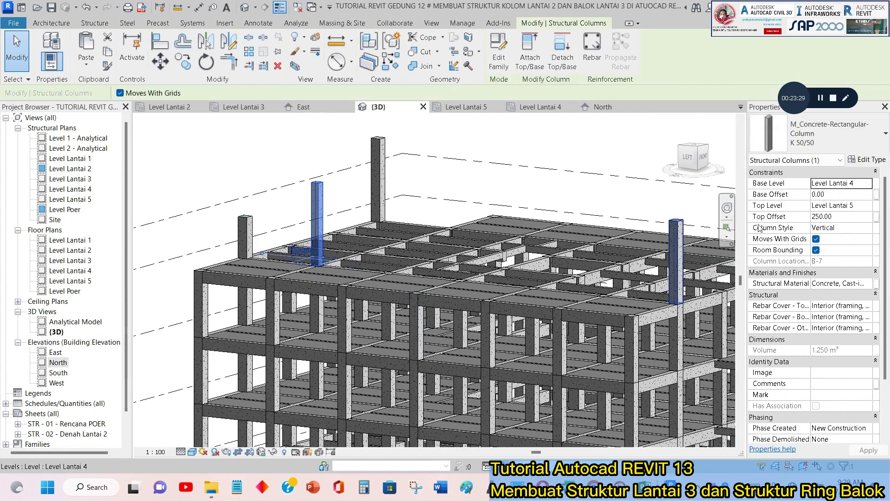
{"action": "left_click", "coordinate": [849, 217]}
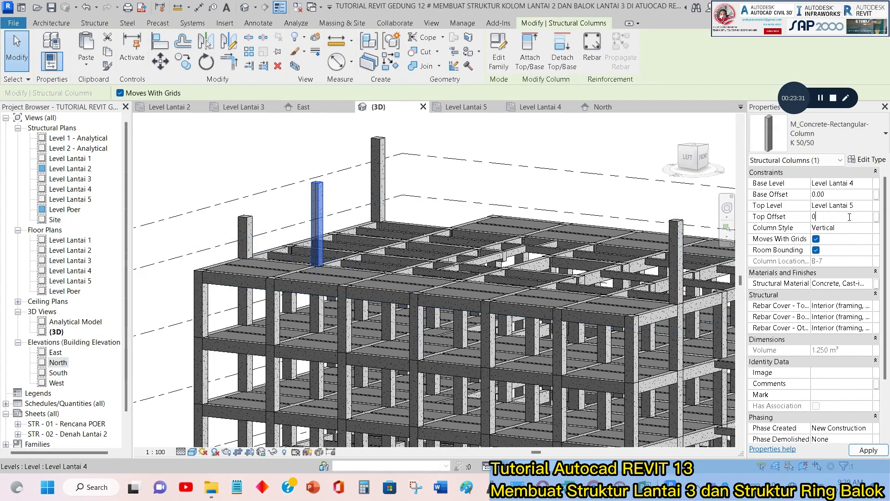
{"action": "left_click", "coordinate": [867, 451]}
{"action": "left_click", "coordinate": [294, 130]}
{"action": "scroll", "coordinate": [360, 163], "scroll_direction": "down", "scroll_amount": 3}
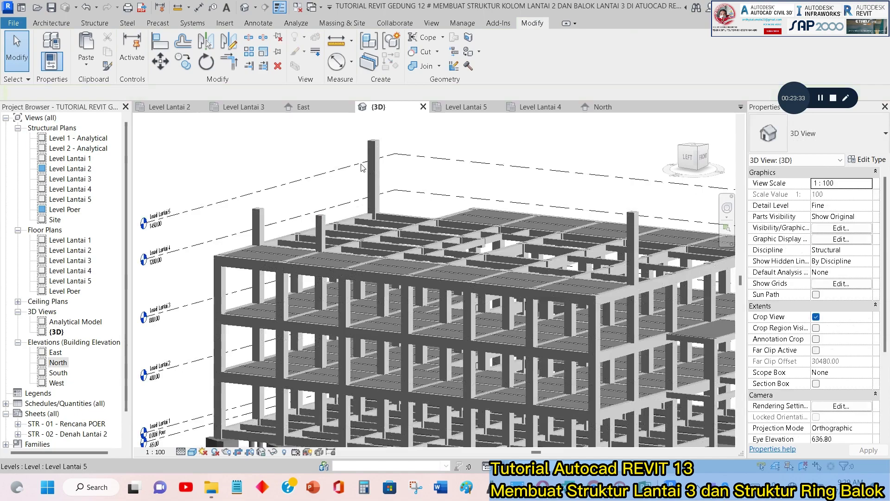
Set the top offset of the K 60/60 column at grid intersection E-8 to 0.
{"action": "left_click", "coordinate": [371, 160]}
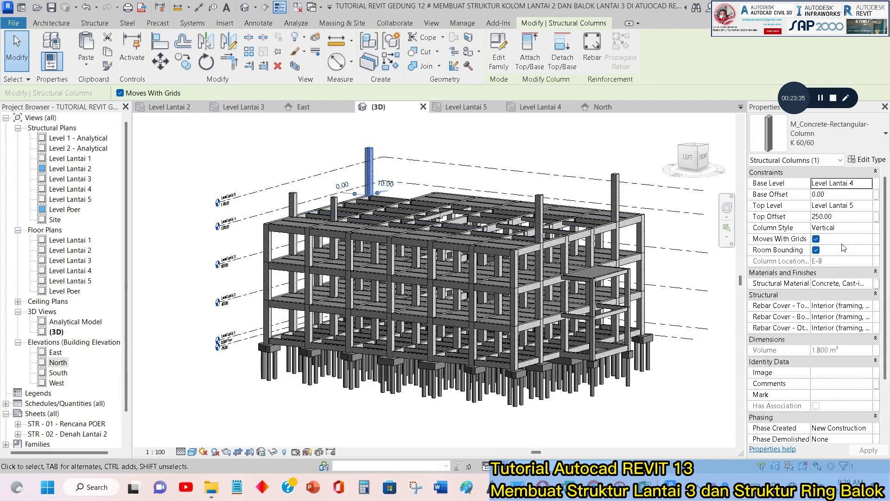
{"action": "left_click", "coordinate": [857, 449]}
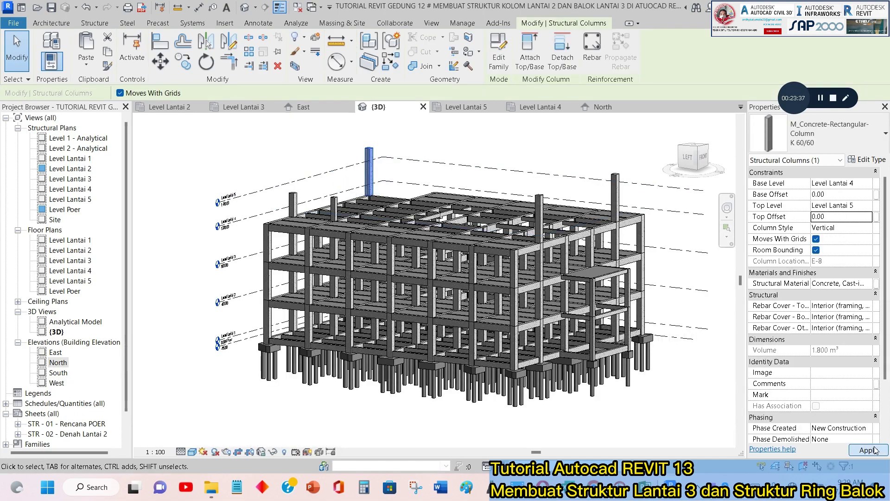
{"action": "key", "text": "Escape"}
Set the top offsets of the K 60/60 columns at grid intersections E-2 and B-2 to 0.
{"action": "left_click", "coordinate": [621, 178]}
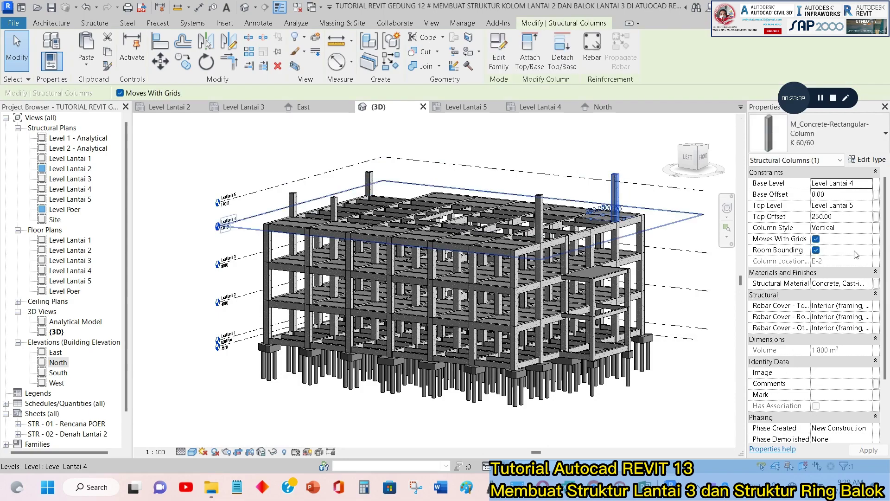
{"action": "left_click", "coordinate": [842, 216]}
{"action": "type", "text": "0"}
{"action": "left_click", "coordinate": [870, 451]}
{"action": "left_click", "coordinate": [539, 216]}
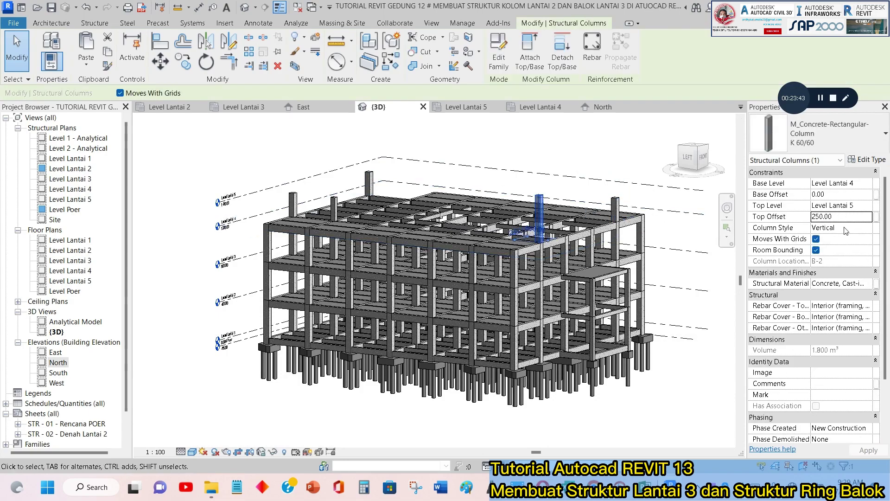
{"action": "left_click", "coordinate": [866, 451]}
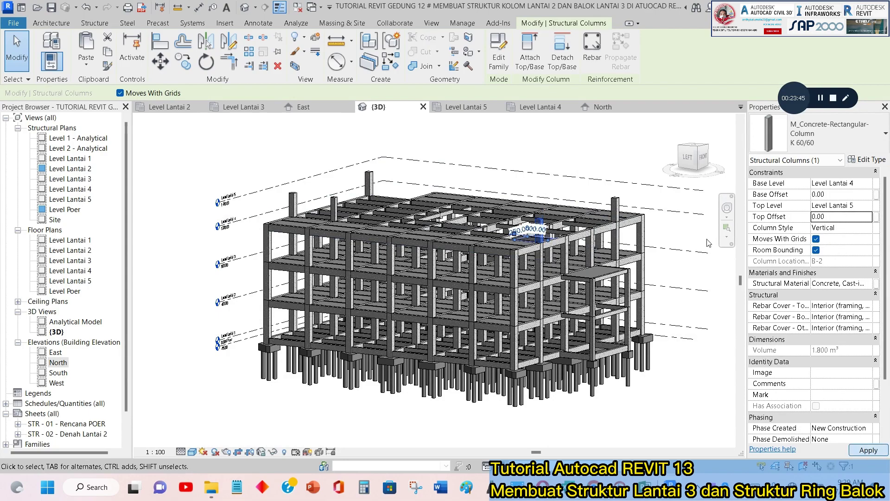
{"action": "key", "text": "Escape"}
{"action": "middle_click_drag", "start_coordinate": [590, 230], "coordinate": [421, 234], "text": "shift"}
{"action": "scroll", "coordinate": [400, 193], "scroll_direction": "up", "scroll_amount": 2}
{"action": "middle_click_drag", "start_coordinate": [401, 194], "coordinate": [573, 256], "text": "shift"}
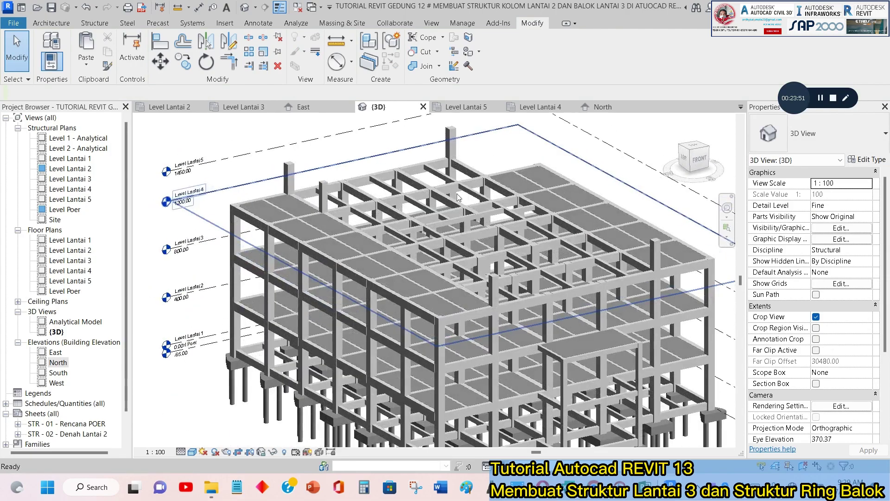
In the Level Lantai 5 structural plan, copy the K 50/50 column at B-7 to grid intersections B-6, B-5, B-4 and B-3.
{"action": "left_click", "coordinate": [557, 109]}
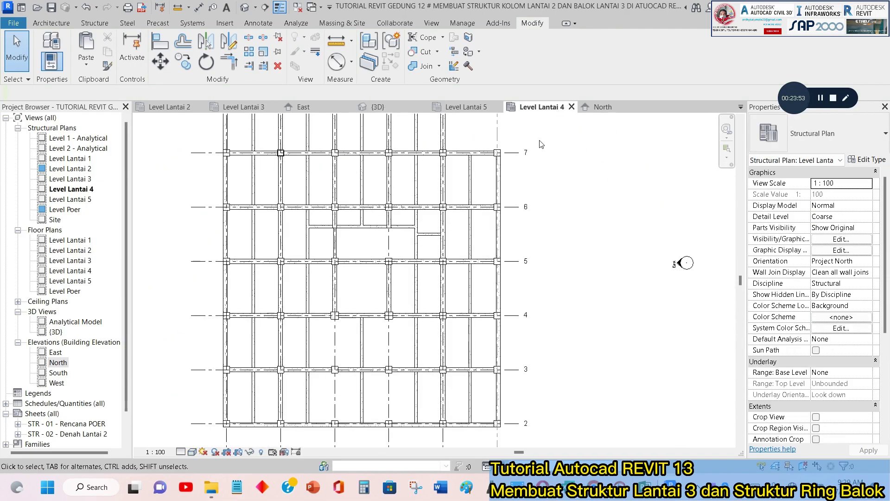
{"action": "left_click", "coordinate": [467, 107]}
{"action": "left_click_drag", "start_coordinate": [341, 254], "coordinate": [404, 320]}
{"action": "left_click", "coordinate": [187, 67]}
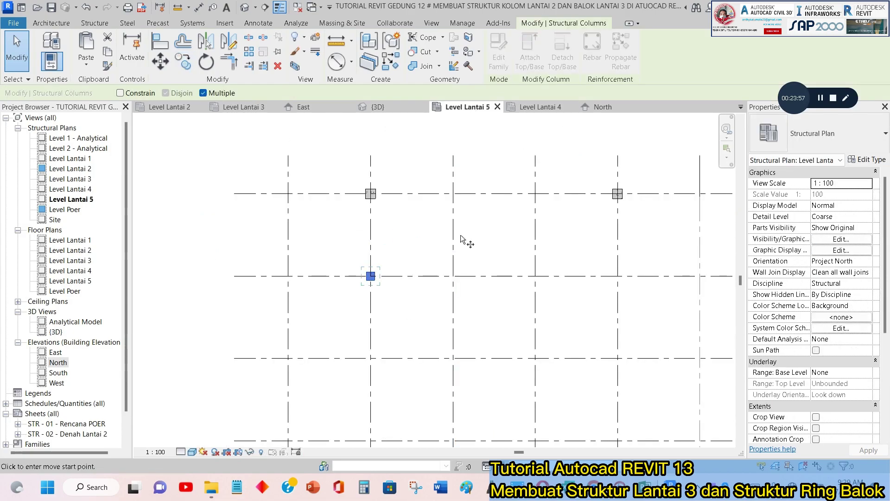
{"action": "scroll", "coordinate": [533, 188], "scroll_direction": "down", "scroll_amount": 2}
{"action": "middle_click_drag", "start_coordinate": [532, 189], "coordinate": [528, 107]}
{"action": "left_click", "coordinate": [360, 156]}
{"action": "left_click", "coordinate": [360, 202]}
{"action": "left_click", "coordinate": [360, 250]}
{"action": "left_click", "coordinate": [361, 297]}
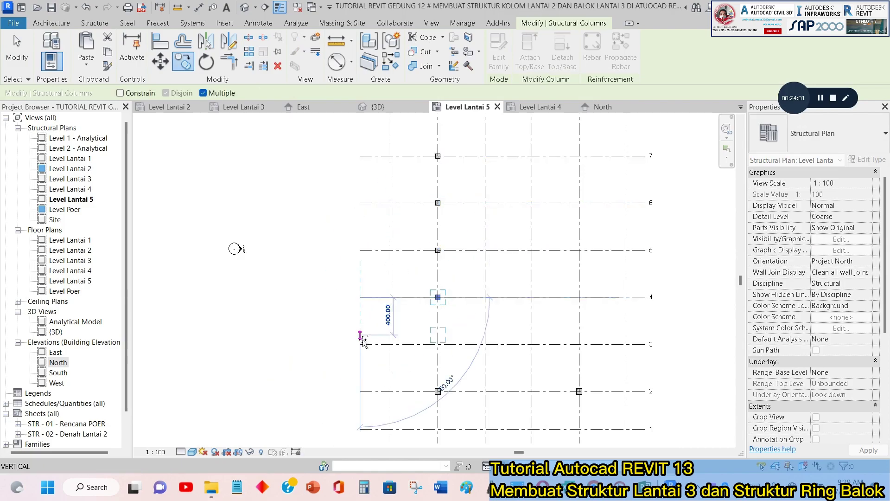
{"action": "left_click", "coordinate": [361, 344]}
{"action": "scroll", "coordinate": [372, 274], "scroll_direction": "down", "scroll_amount": 1}
{"action": "key", "text": "Escape"}
{"action": "key", "text": "Escape"}
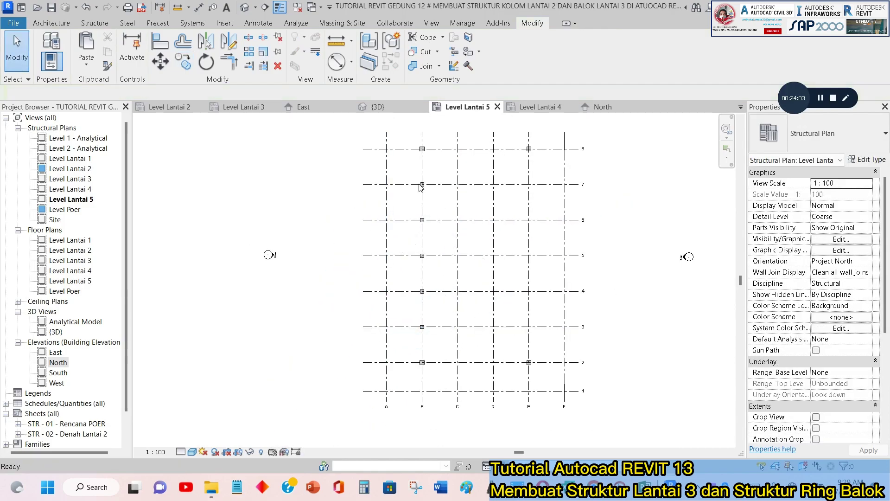
Copy the five K 50/50 columns on grid B, from axis 3 to axis 7, across to grid E.
{"action": "left_click_drag", "start_coordinate": [402, 171], "coordinate": [445, 343]}
{"action": "left_click", "coordinate": [183, 61]}
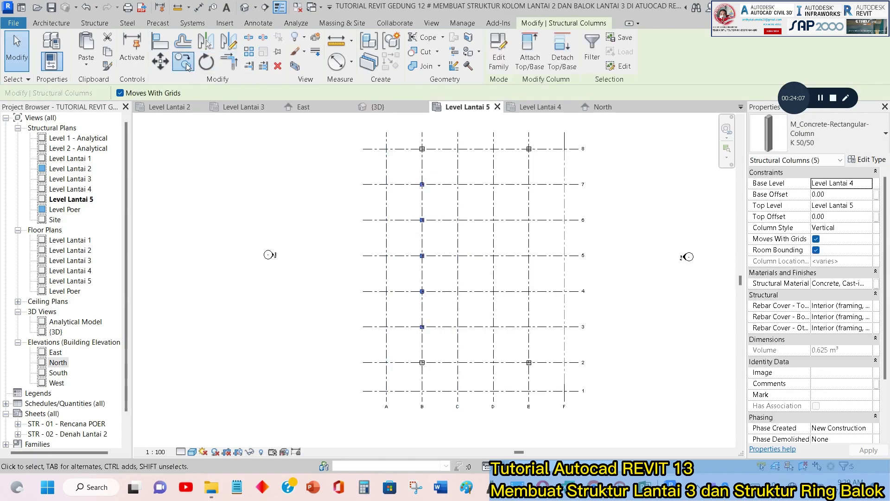
{"action": "left_click", "coordinate": [422, 132]}
{"action": "left_click", "coordinate": [528, 132]}
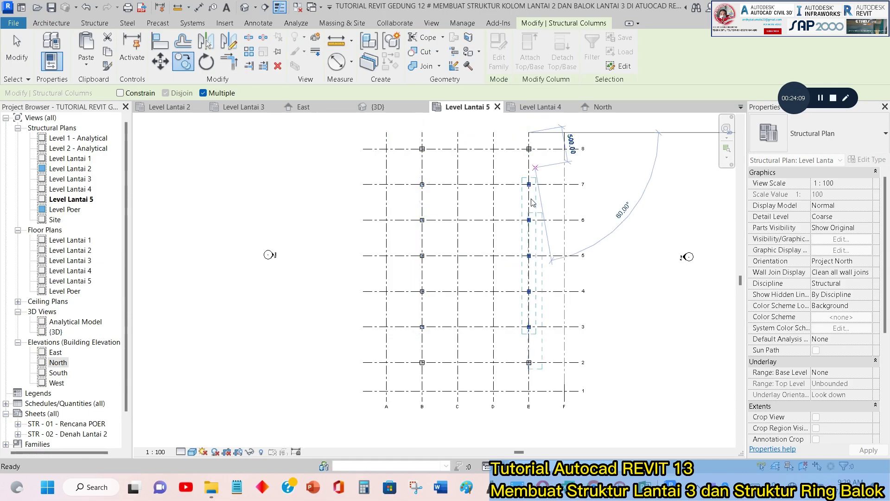
{"action": "key", "text": "Escape"}
{"action": "key", "text": "Escape"}
Copy the K 60/60 column at B-2 to grid intersections C-2, D-2, C-8 and D-8.
{"action": "scroll", "coordinate": [451, 383], "scroll_direction": "up", "scroll_amount": 3}
{"action": "left_click_drag", "start_coordinate": [386, 333], "coordinate": [439, 370]}
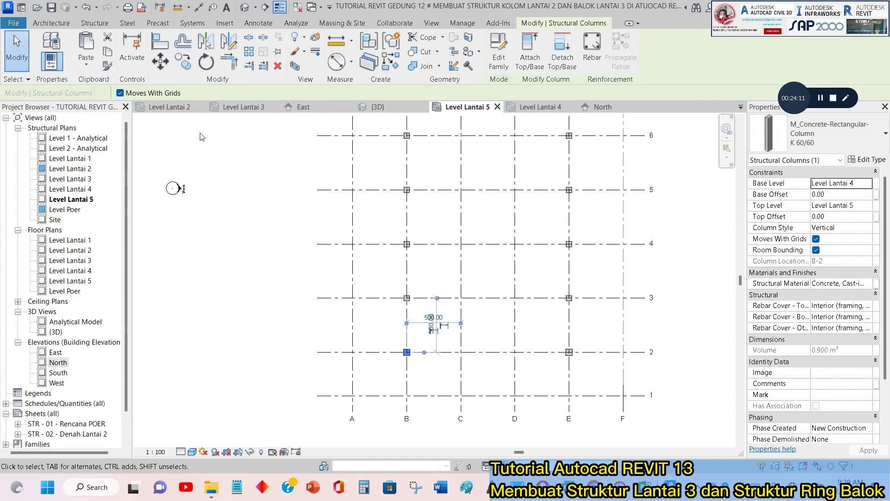
{"action": "left_click", "coordinate": [183, 61]}
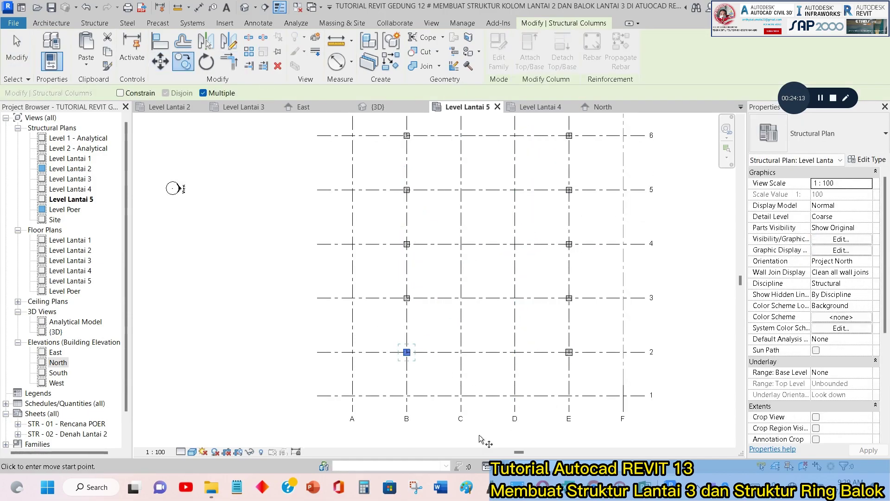
{"action": "scroll", "coordinate": [424, 377], "scroll_direction": "up", "scroll_amount": 2}
{"action": "left_click", "coordinate": [389, 327]}
{"action": "left_click", "coordinate": [498, 327]}
{"action": "left_click", "coordinate": [607, 327]}
{"action": "scroll", "coordinate": [558, 333], "scroll_direction": "down", "scroll_amount": 5}
{"action": "middle_click_drag", "start_coordinate": [584, 232], "coordinate": [535, 383]}
{"action": "scroll", "coordinate": [464, 155], "scroll_direction": "up", "scroll_amount": 2}
{"action": "left_click", "coordinate": [481, 156]}
{"action": "left_click", "coordinate": [553, 154]}
{"action": "key", "text": "Escape"}
{"action": "key", "text": "Escape"}
Compare the top-storey columns in the 3D view with the K 60/60 and K 50/50 column plan in BricsCAD.
{"action": "left_click", "coordinate": [378, 107]}
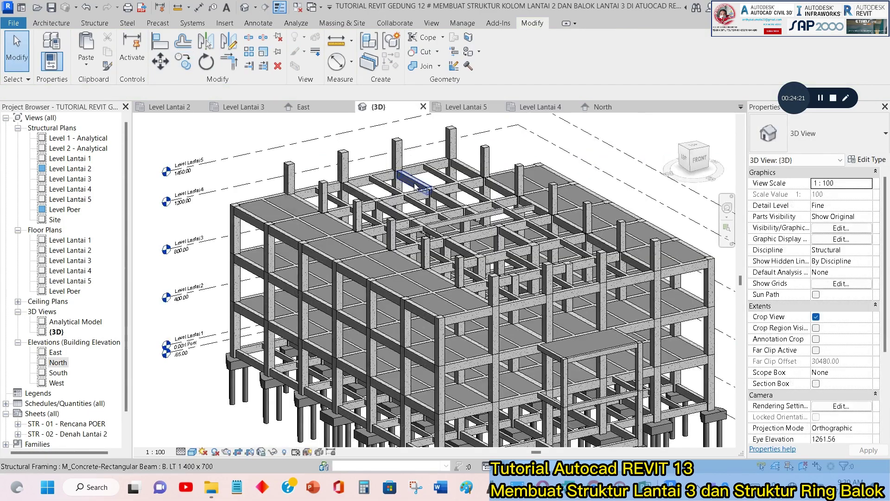
{"action": "middle_click_drag", "start_coordinate": [553, 262], "coordinate": [524, 243], "text": "shift"}
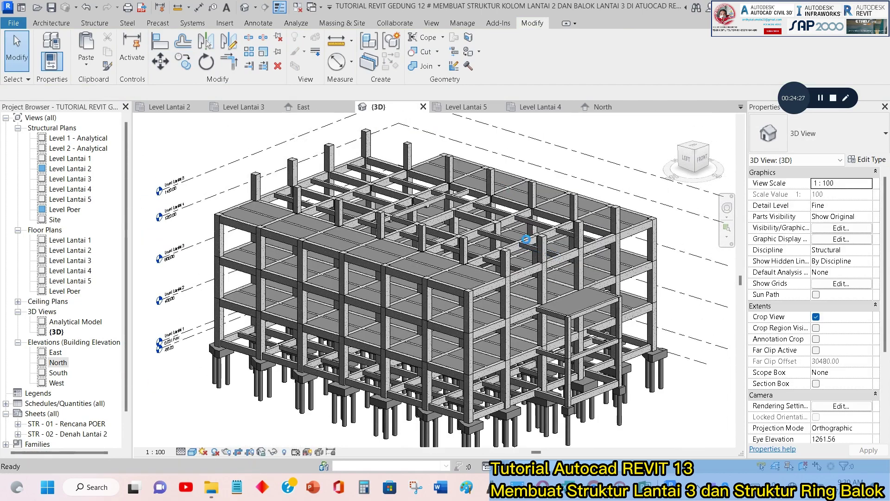
{"action": "key", "text": "alt+Tab"}
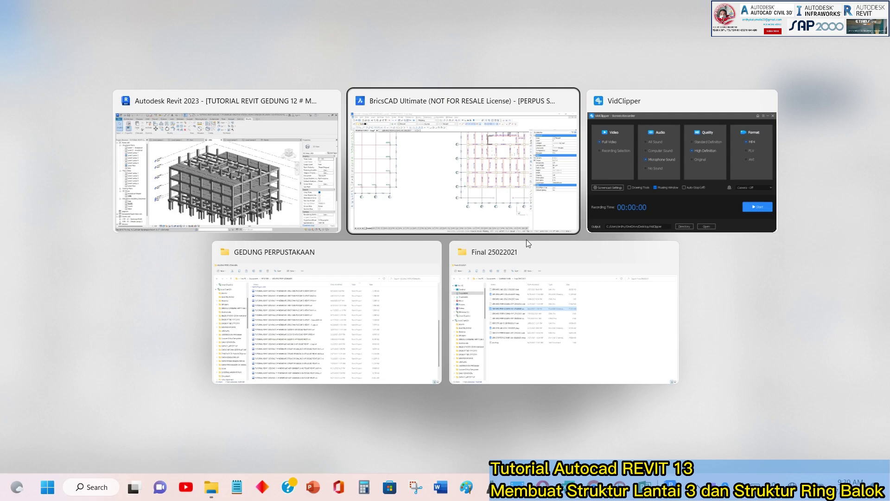
{"action": "scroll", "coordinate": [262, 106], "scroll_direction": "up", "scroll_amount": 8}
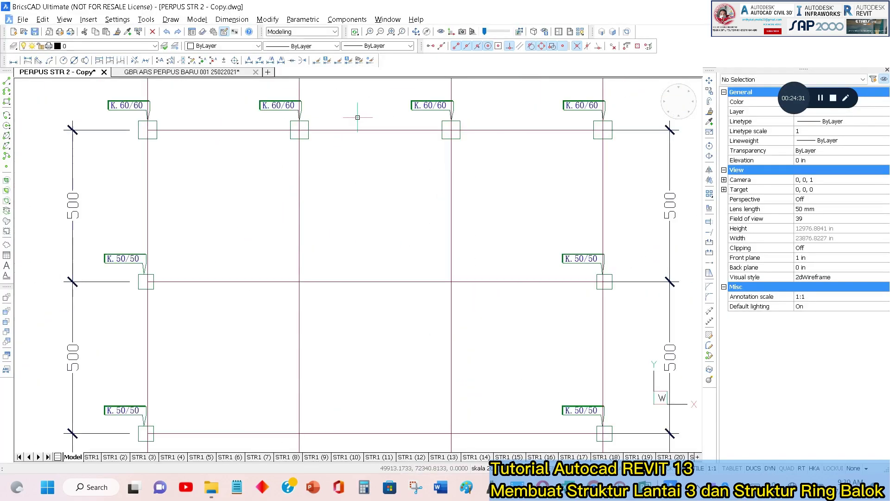
{"action": "scroll", "coordinate": [403, 302], "scroll_direction": "down", "scroll_amount": 4}
{"action": "scroll", "coordinate": [430, 374], "scroll_direction": "up", "scroll_amount": 4}
{"action": "scroll", "coordinate": [467, 340], "scroll_direction": "down", "scroll_amount": 8}
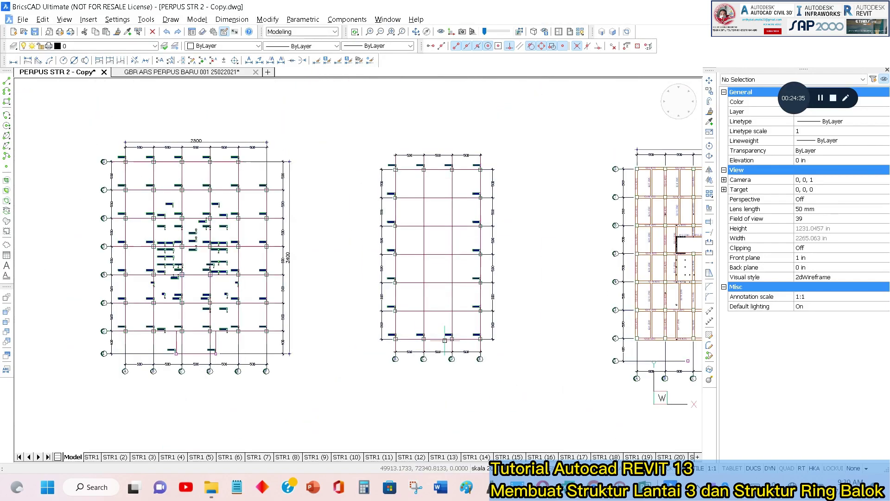
{"action": "key", "text": "alt+Tab"}
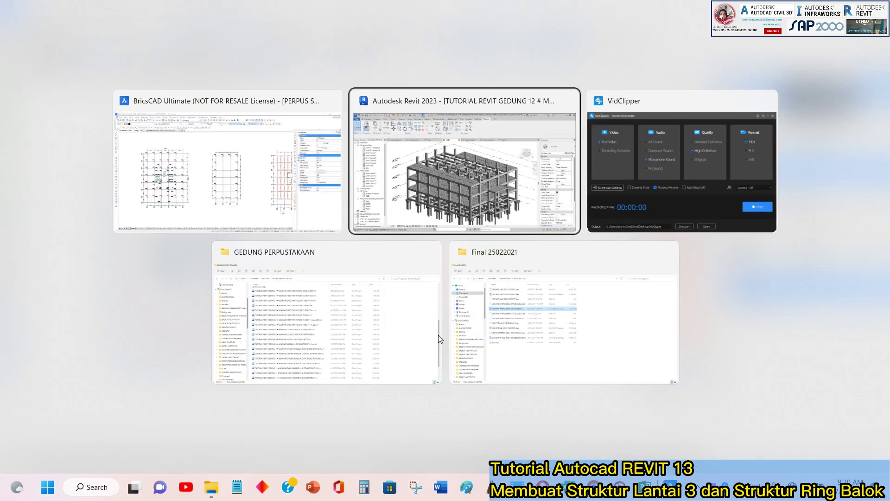
{"action": "middle_click_drag", "start_coordinate": [549, 231], "coordinate": [375, 232], "text": "shift"}
{"action": "middle_click_drag", "start_coordinate": [281, 202], "coordinate": [385, 232], "text": "shift"}
Switch to BricsCAD and examine the beam labels and beam positions relative to the columns in the ring beam plan.
{"action": "key", "text": "alt+Tab"}
{"action": "scroll", "coordinate": [457, 181], "scroll_direction": "down", "scroll_amount": 6}
{"action": "scroll", "coordinate": [457, 178], "scroll_direction": "up", "scroll_amount": 10}
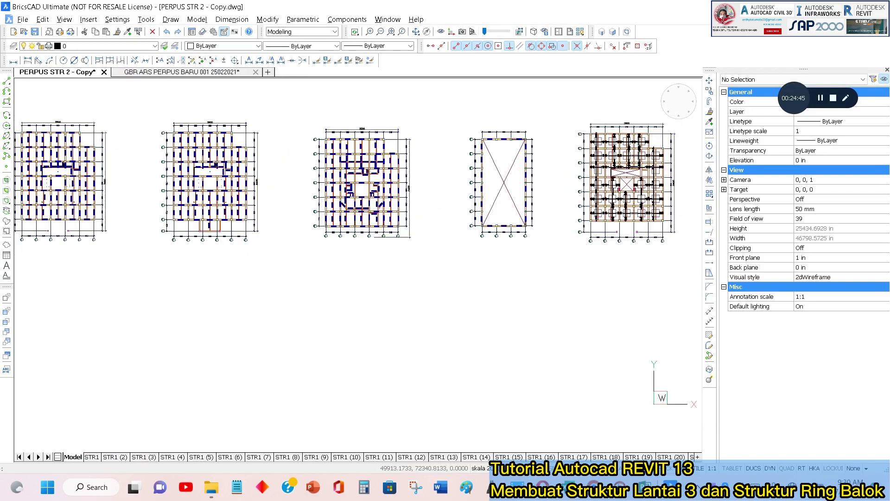
{"action": "scroll", "coordinate": [474, 140], "scroll_direction": "down", "scroll_amount": 5}
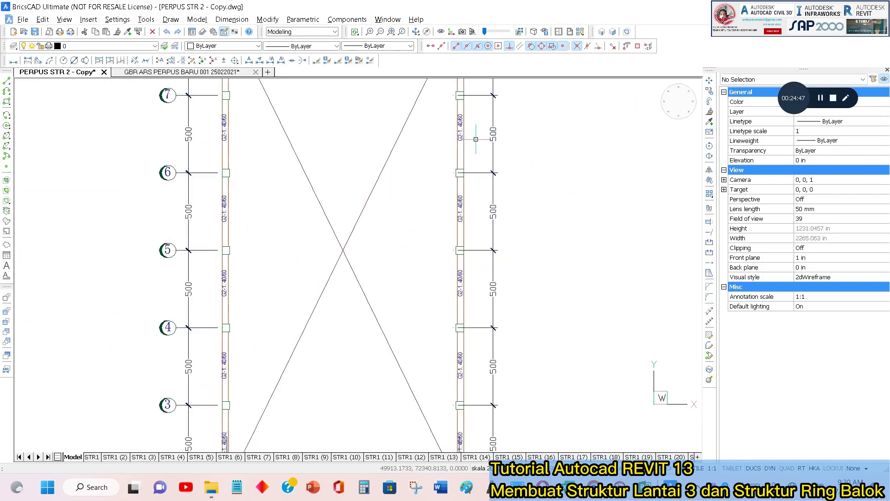
{"action": "scroll", "coordinate": [481, 283], "scroll_direction": "up", "scroll_amount": 6}
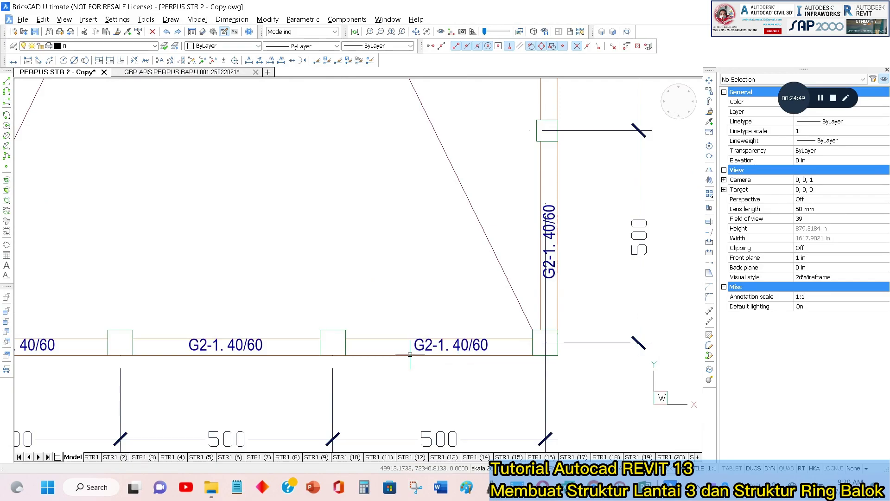
{"action": "scroll", "coordinate": [410, 355], "scroll_direction": "down", "scroll_amount": 4}
{"action": "scroll", "coordinate": [241, 216], "scroll_direction": "up", "scroll_amount": 5}
{"action": "scroll", "coordinate": [290, 221], "scroll_direction": "down", "scroll_amount": 4}
{"action": "middle_click_drag", "start_coordinate": [290, 221], "coordinate": [346, 397]}
{"action": "scroll", "coordinate": [354, 253], "scroll_direction": "up", "scroll_amount": 1}
{"action": "mouse_move", "coordinate": [355, 254]}
{"action": "middle_mouse_down"}
{"action": "mouse_move", "coordinate": [342, 249]}
{"action": "mouse_move", "coordinate": [337, 396]}
{"action": "middle_mouse_up"}
{"action": "scroll", "coordinate": [505, 218], "scroll_direction": "up", "scroll_amount": 3}
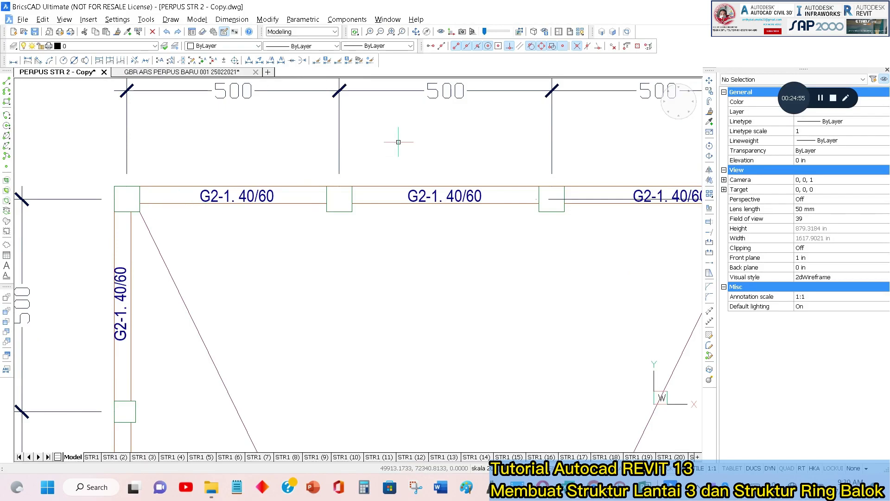
Switch back to Revit and draw a B. LT 1 400 x 600 beam between columns B-8 and C-8 in the Level Lantai 5 plan.
{"action": "key", "text": "alt+Tab"}
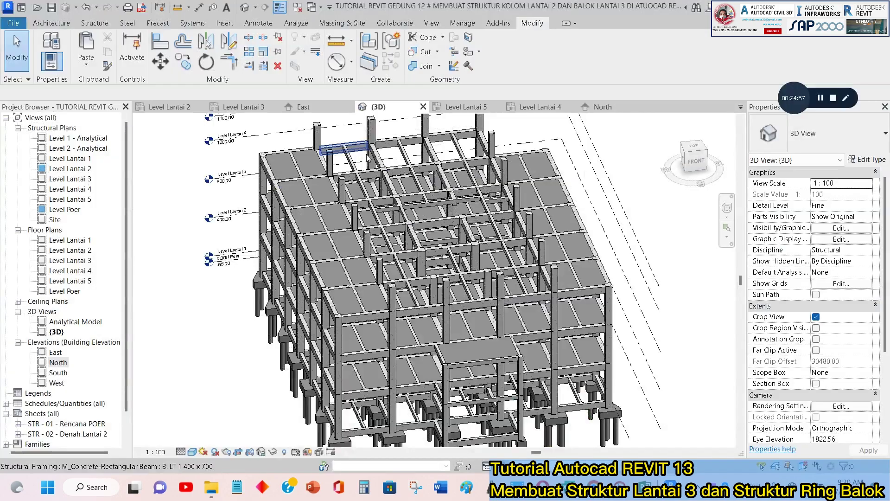
{"action": "left_click", "coordinate": [538, 107]}
{"action": "left_click", "coordinate": [466, 107]}
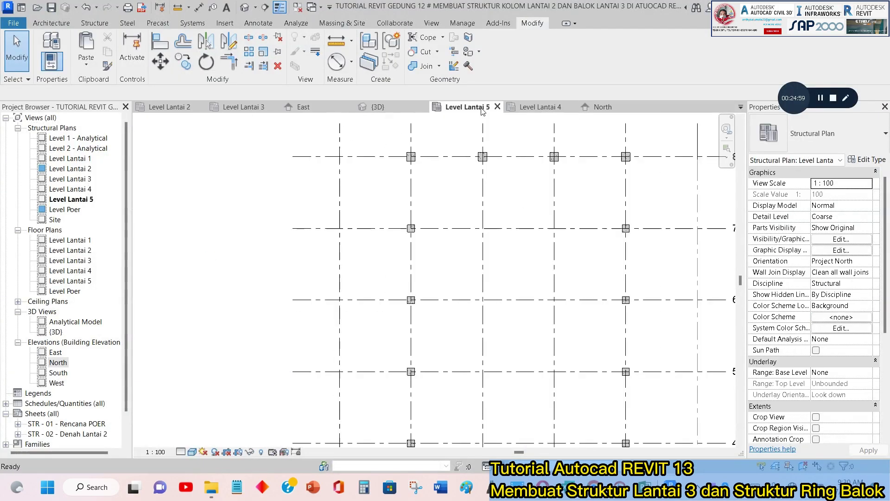
{"action": "left_click", "coordinate": [82, 26]}
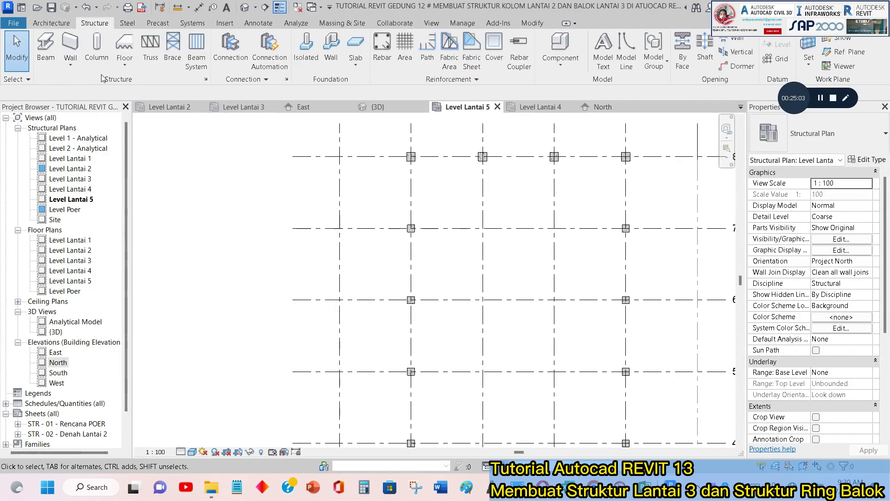
{"action": "left_click", "coordinate": [46, 49]}
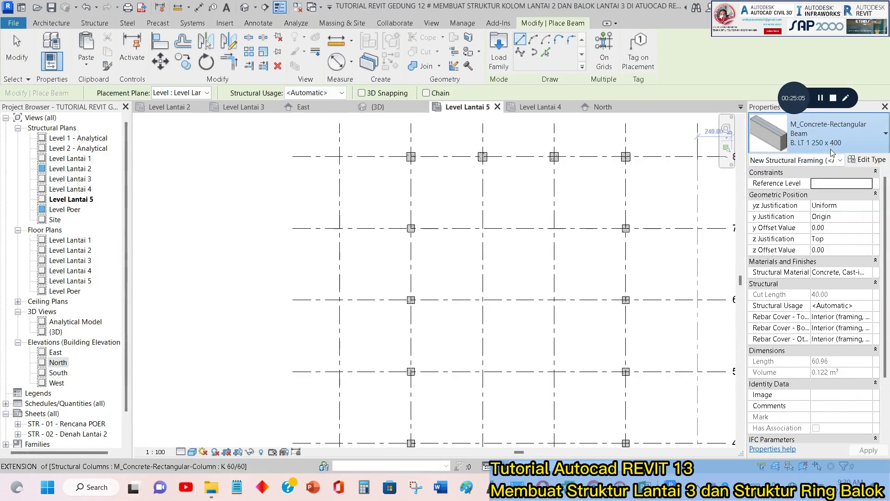
{"action": "left_click", "coordinate": [833, 150]}
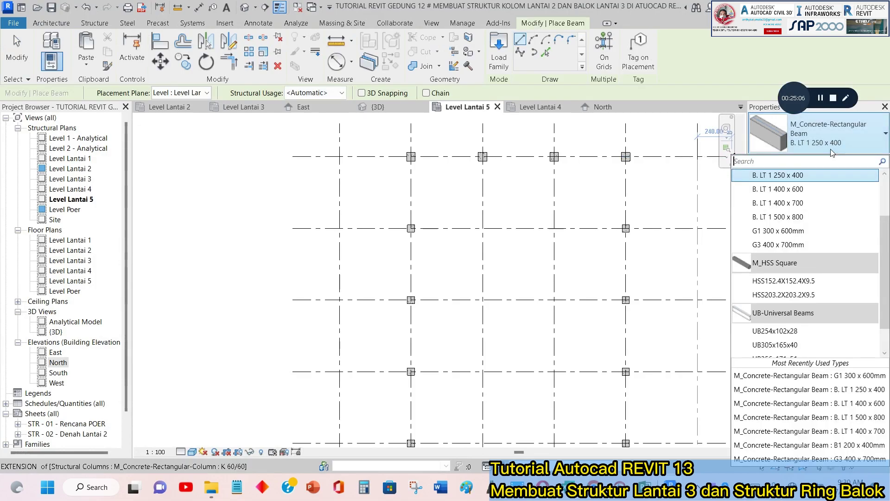
{"action": "left_click", "coordinate": [797, 188]}
{"action": "scroll", "coordinate": [347, 228], "scroll_direction": "up", "scroll_amount": 3}
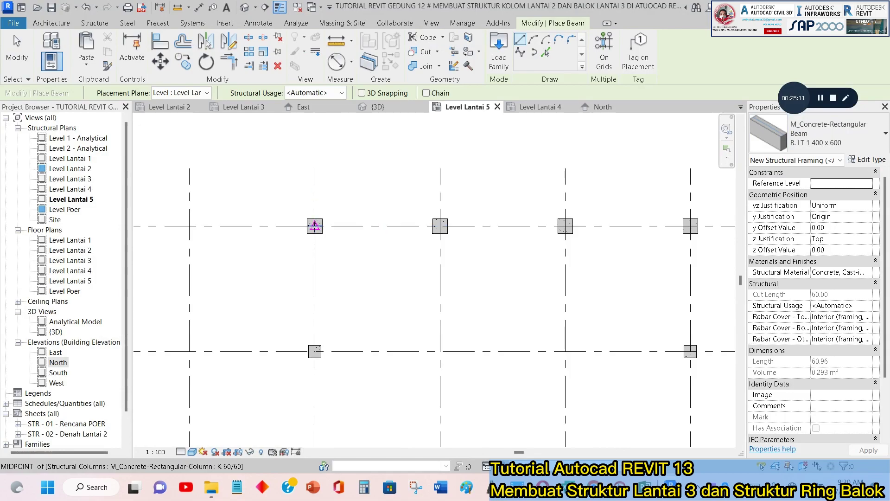
{"action": "scroll", "coordinate": [315, 226], "scroll_direction": "up", "scroll_amount": 2}
{"action": "left_click", "coordinate": [323, 227]}
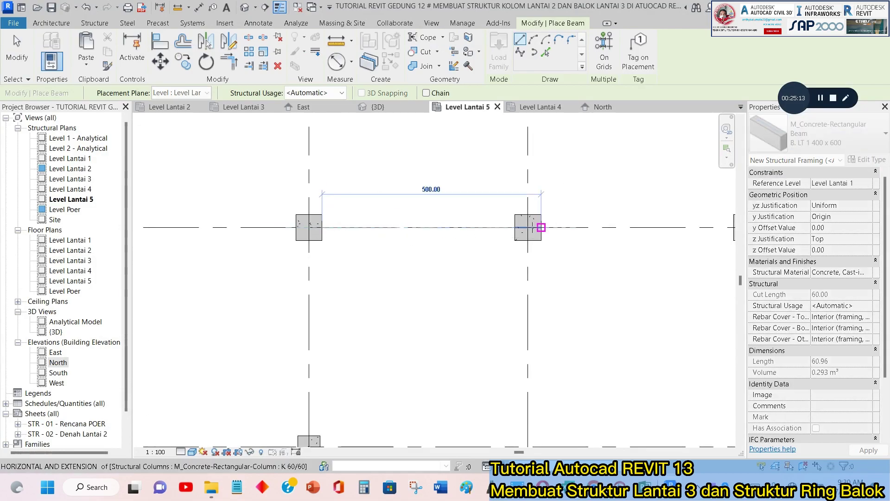
{"action": "left_click", "coordinate": [528, 228]}
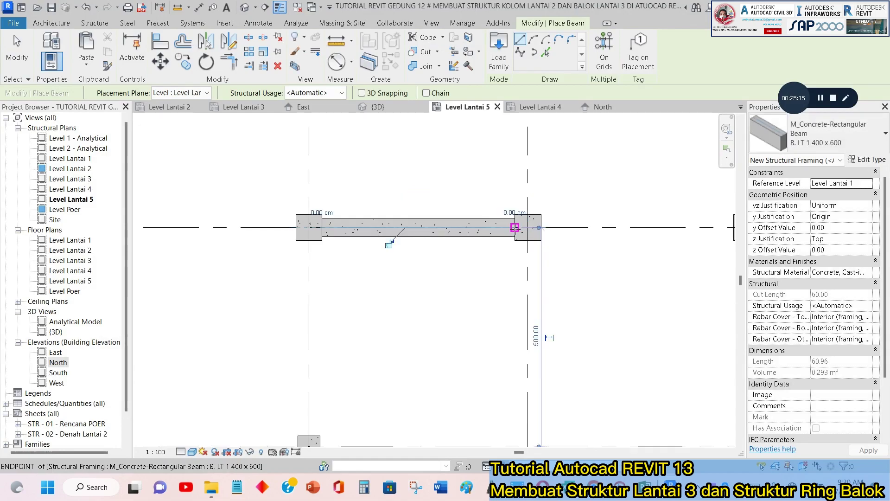
{"action": "key", "text": "Escape"}
{"action": "key", "text": "Escape"}
{"action": "scroll", "coordinate": [483, 216], "scroll_direction": "up", "scroll_amount": 1}
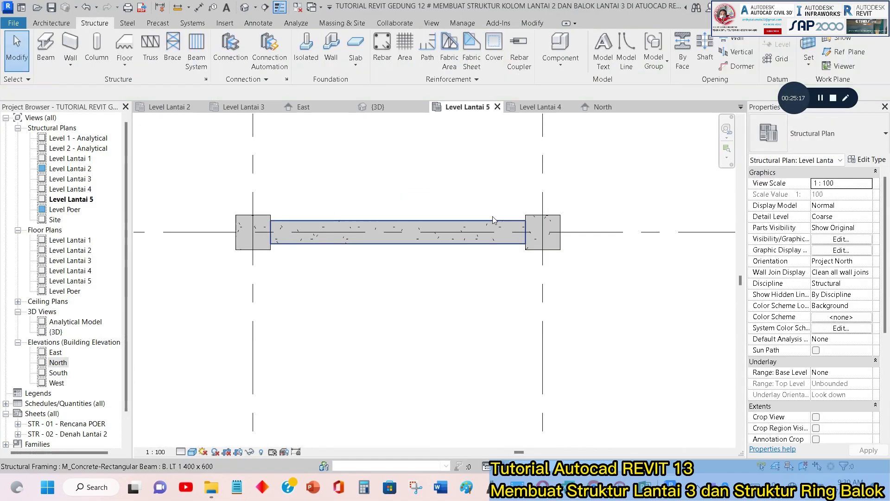
Set the z offset value of the beam between columns B-8 and C-8 to 10.
{"action": "left_click", "coordinate": [491, 218]}
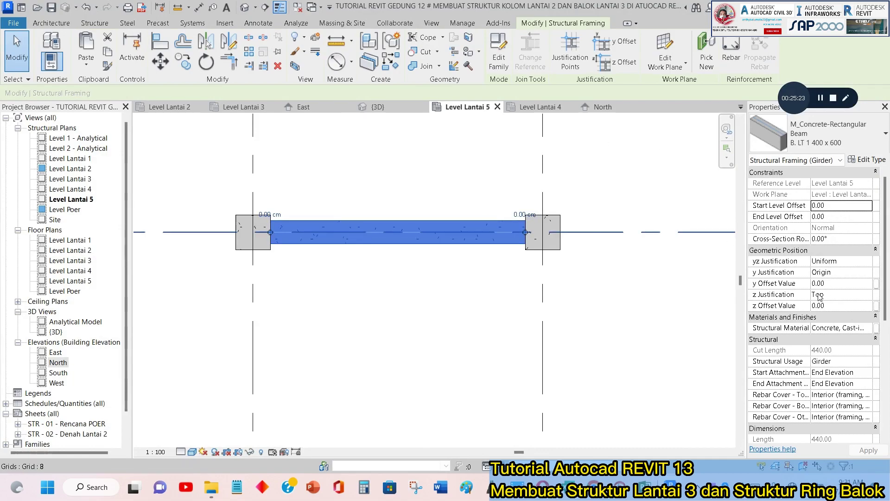
{"action": "key", "text": "Escape"}
{"action": "scroll", "coordinate": [525, 217], "scroll_direction": "up", "scroll_amount": 2}
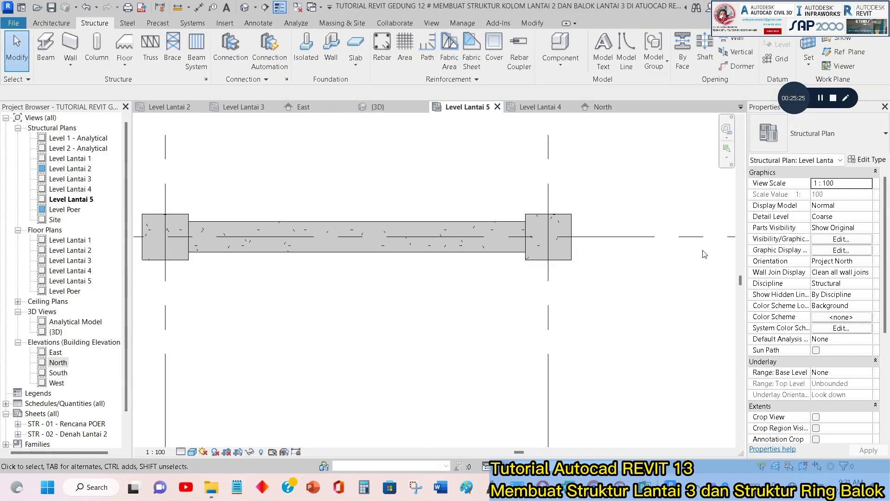
{"action": "left_click", "coordinate": [436, 225]}
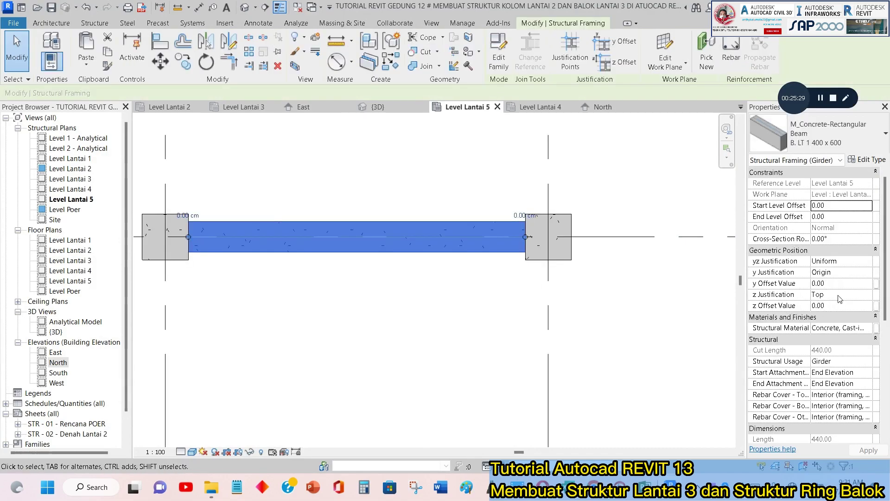
{"action": "left_click", "coordinate": [850, 307]}
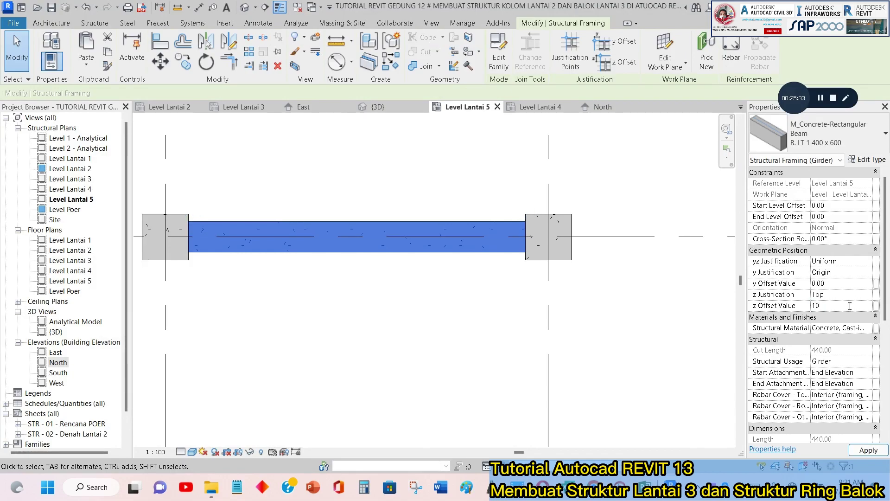
{"action": "left_click", "coordinate": [862, 451]}
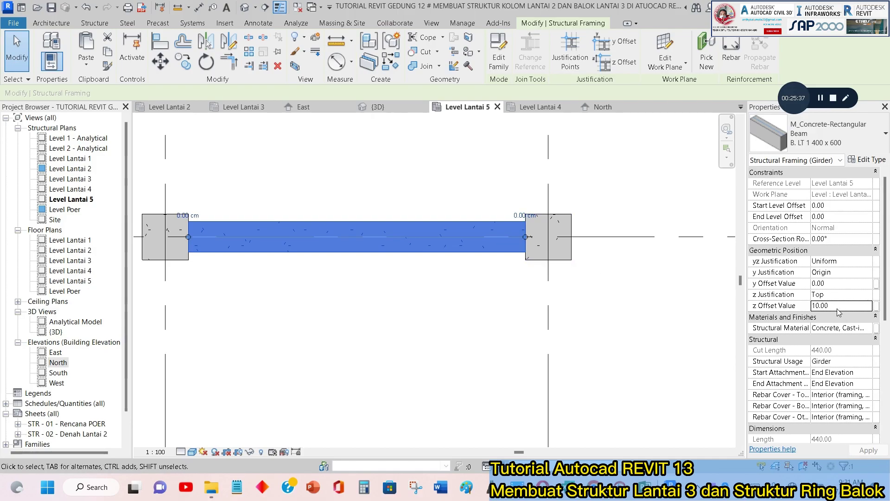
{"action": "key", "text": "Escape"}
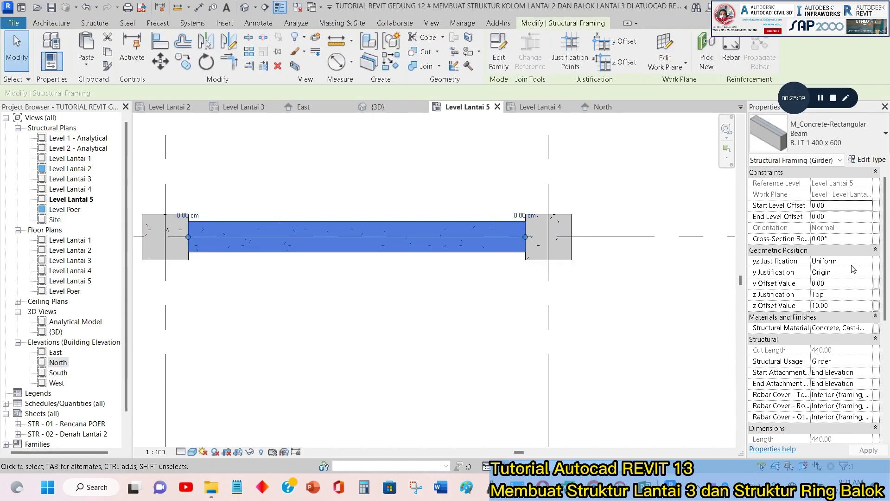
Try the Left and Right y justifications on the beam between columns B-8 and C-8.
{"action": "left_click", "coordinate": [856, 262]}
{"action": "left_click", "coordinate": [868, 261]}
{"action": "left_click", "coordinate": [868, 262]}
{"action": "left_click", "coordinate": [867, 272]}
{"action": "left_click", "coordinate": [868, 273]}
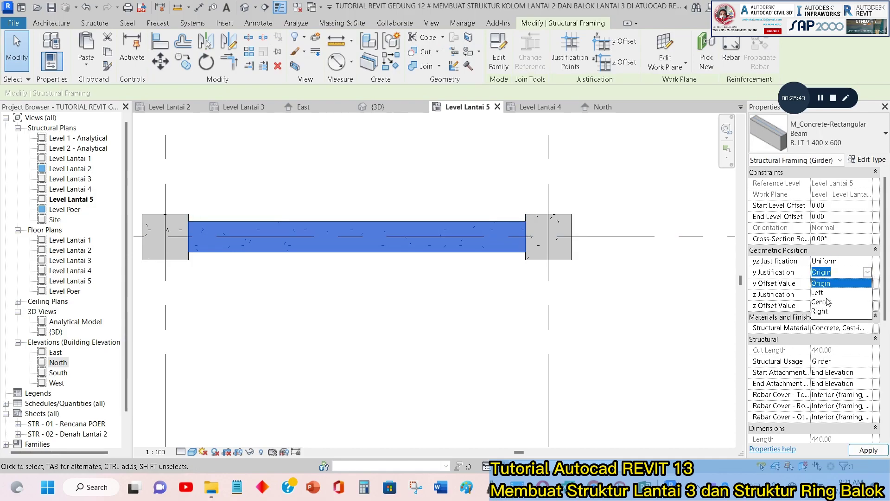
{"action": "left_click", "coordinate": [818, 292]}
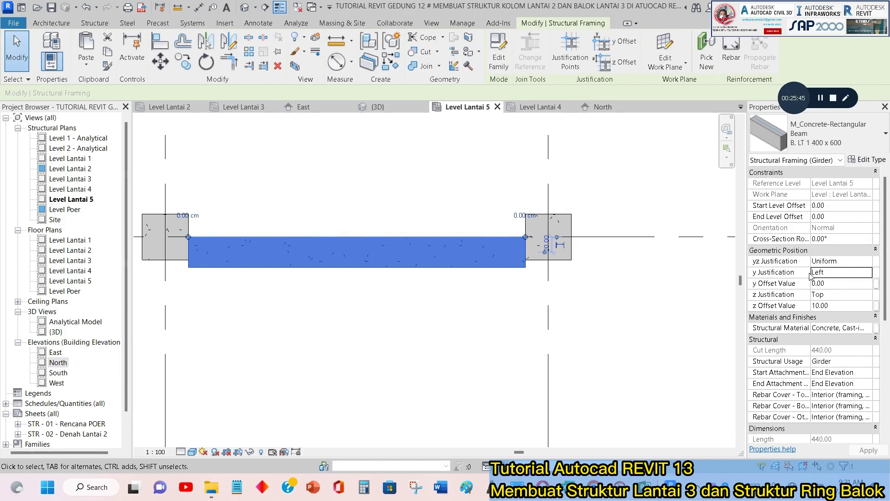
{"action": "left_click", "coordinate": [867, 273]}
{"action": "left_click", "coordinate": [825, 312]}
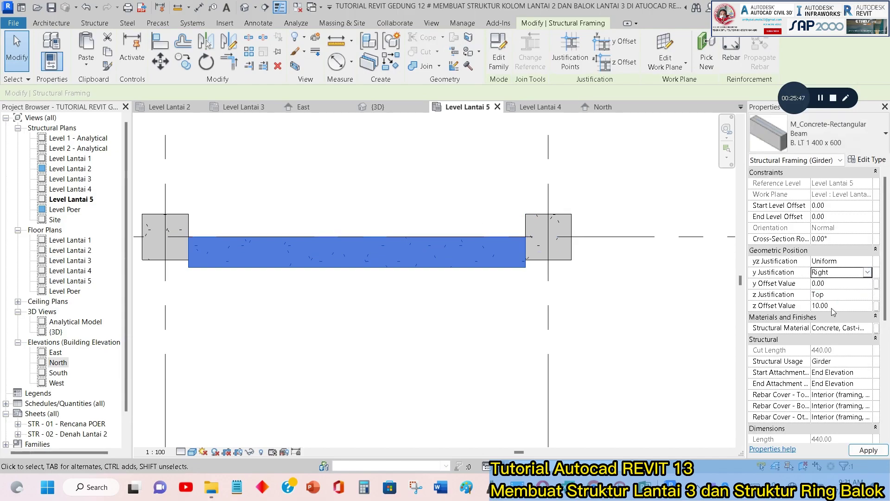
{"action": "left_click", "coordinate": [869, 451]}
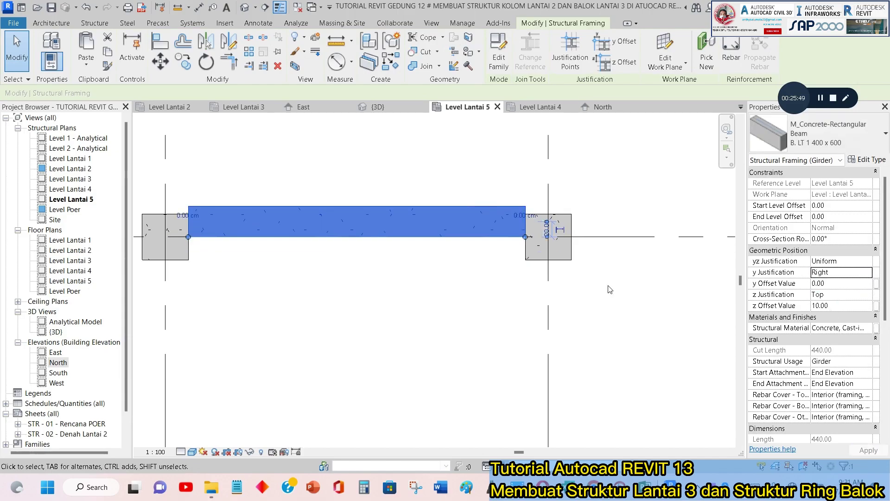
Set the z offset value of the beam between columns B-8 and C-8 to 0.
{"action": "left_click", "coordinate": [837, 306]}
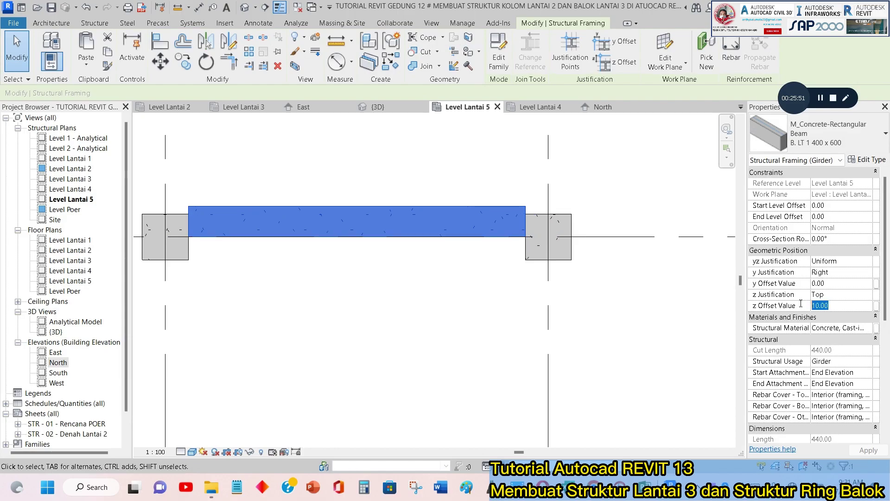
{"action": "type", "text": "0"}
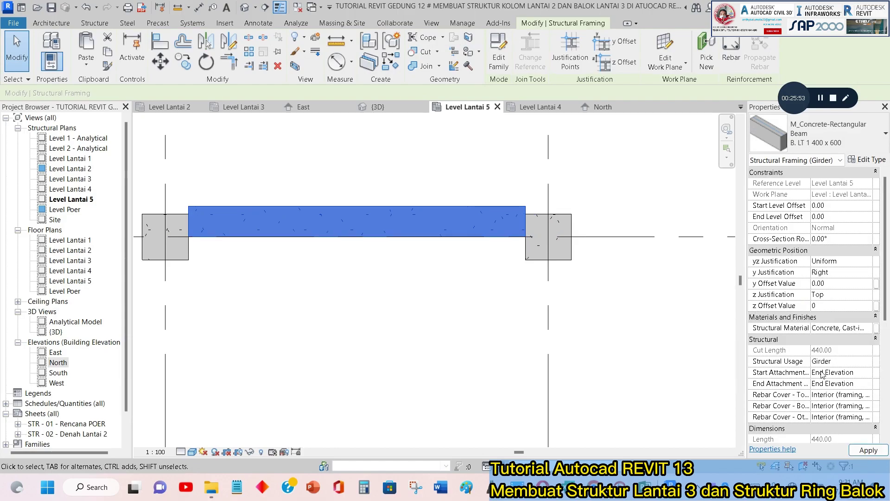
{"action": "left_click", "coordinate": [868, 451]}
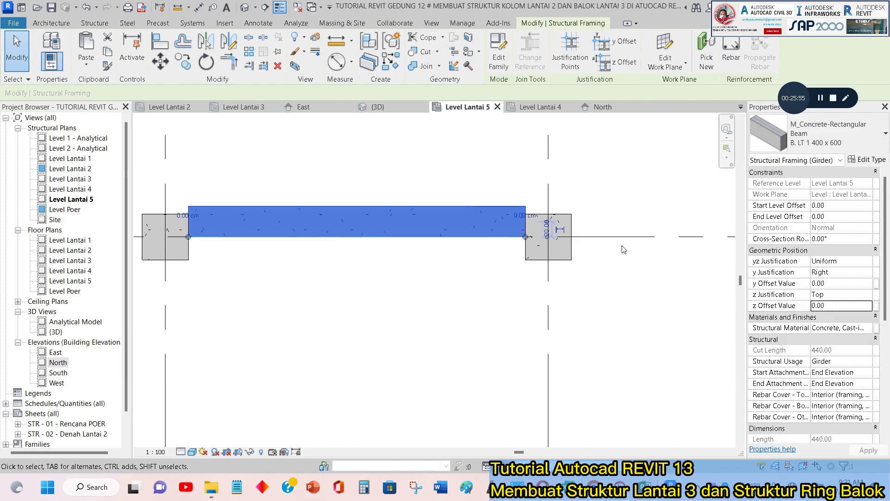
{"action": "left_click", "coordinate": [581, 242]}
{"action": "scroll", "coordinate": [523, 207], "scroll_direction": "up", "scroll_amount": 1}
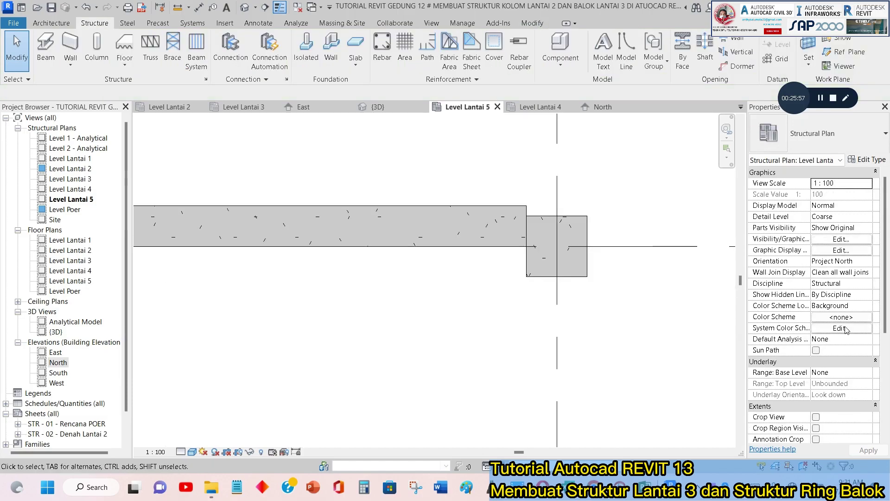
Try the Left and Center y justifications on the beam between columns B-8 and C-8.
{"action": "left_click", "coordinate": [519, 211]}
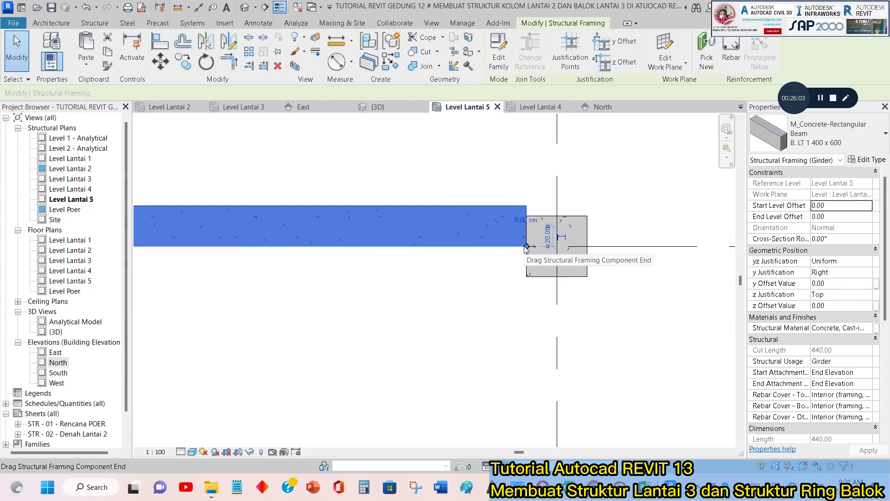
{"action": "left_click", "coordinate": [866, 275]}
{"action": "left_click", "coordinate": [867, 274]}
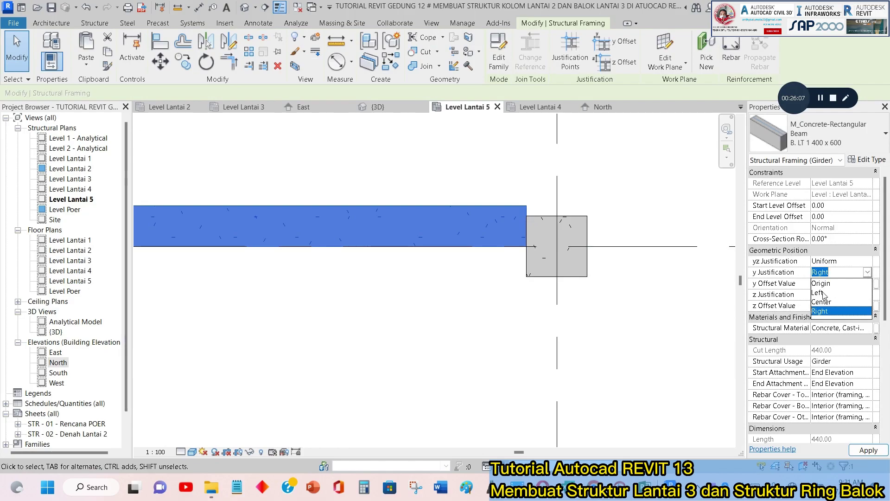
{"action": "left_click", "coordinate": [823, 293]}
{"action": "left_click", "coordinate": [876, 455]}
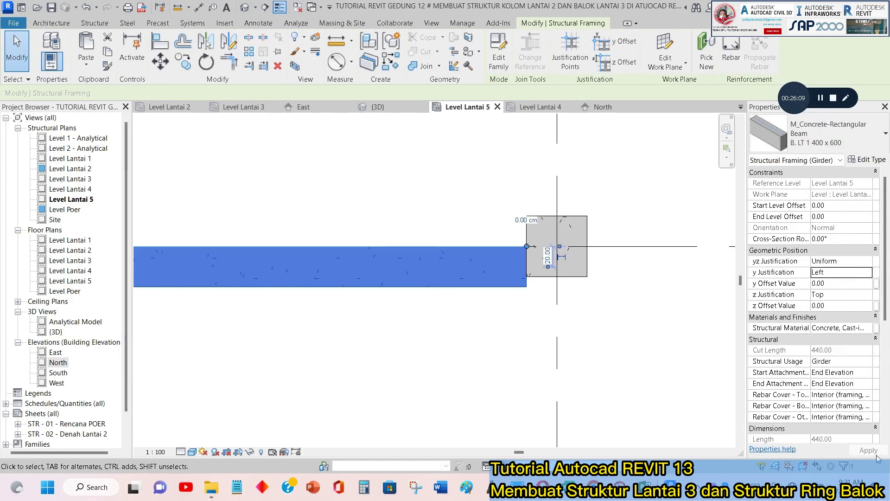
{"action": "left_click", "coordinate": [869, 275]}
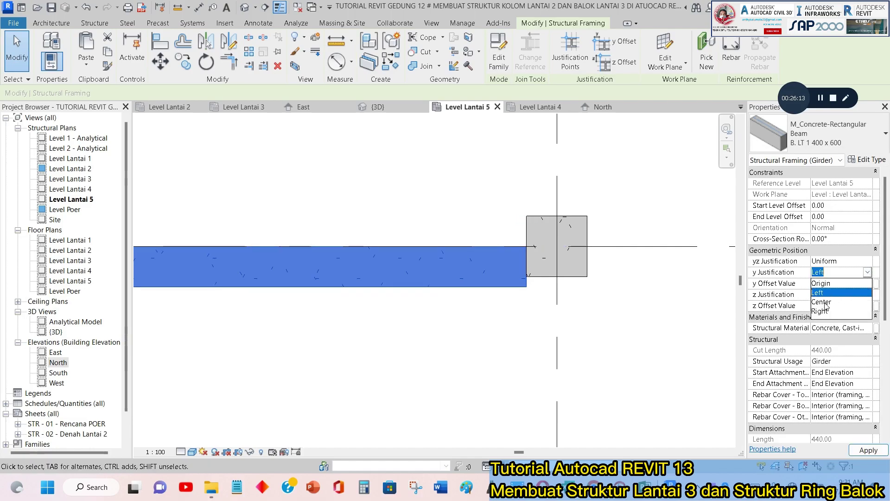
{"action": "left_click", "coordinate": [824, 302]}
{"action": "left_click", "coordinate": [876, 452]}
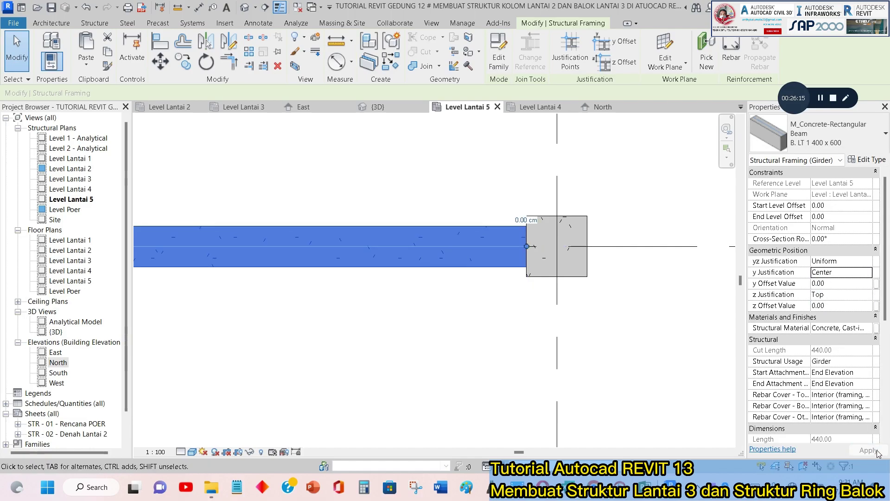
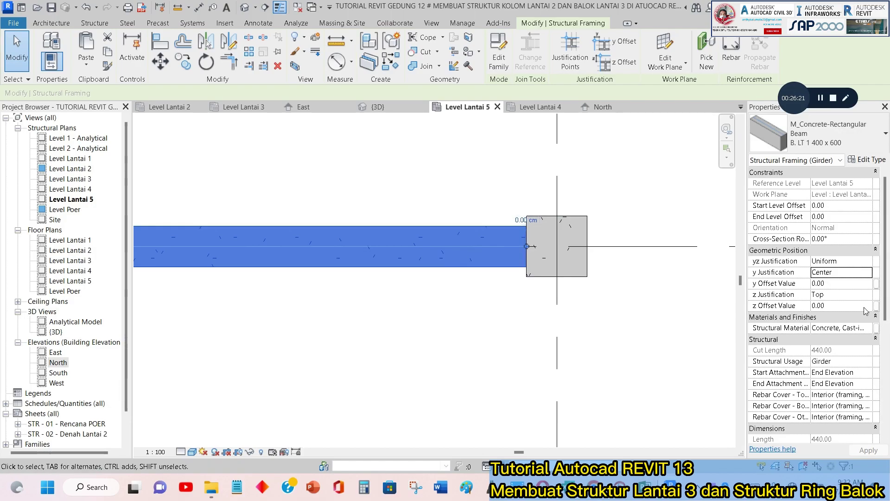
Set the centred beam's y offset value to -10.
{"action": "left_click", "coordinate": [829, 284]}
{"action": "type", "text": "-10"}
{"action": "left_click", "coordinate": [868, 450]}
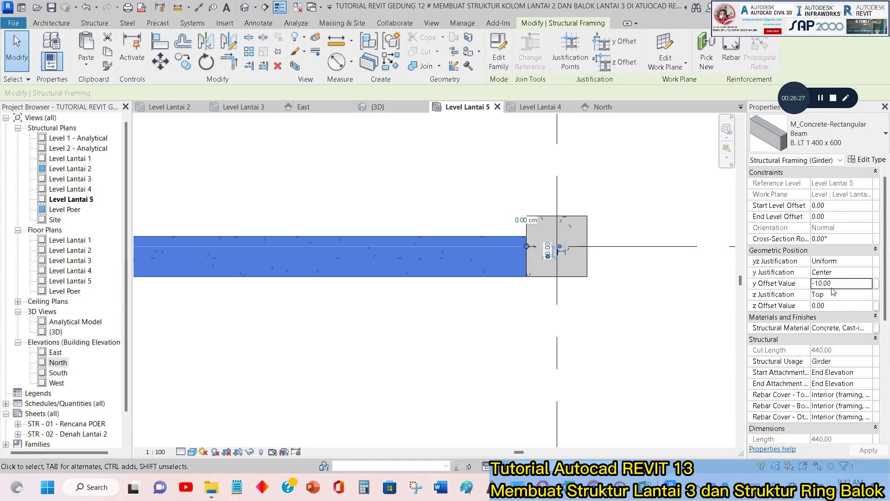
Reset the beam's y offset value to 0 and set its z offset value to 10.
{"action": "left_click_drag", "start_coordinate": [836, 285], "coordinate": [807, 283]}
{"action": "type", "text": "0.00"}
{"action": "left_click", "coordinate": [830, 306]}
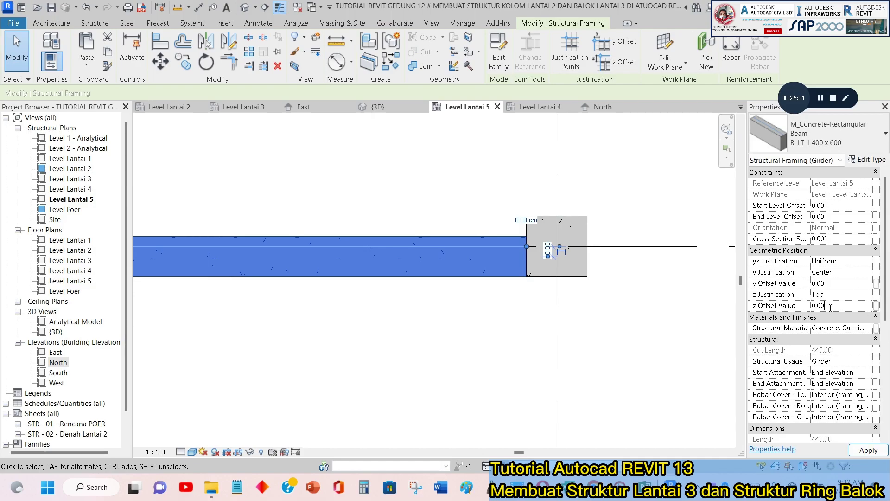
{"action": "type", "text": "10"}
{"action": "left_click", "coordinate": [868, 451]}
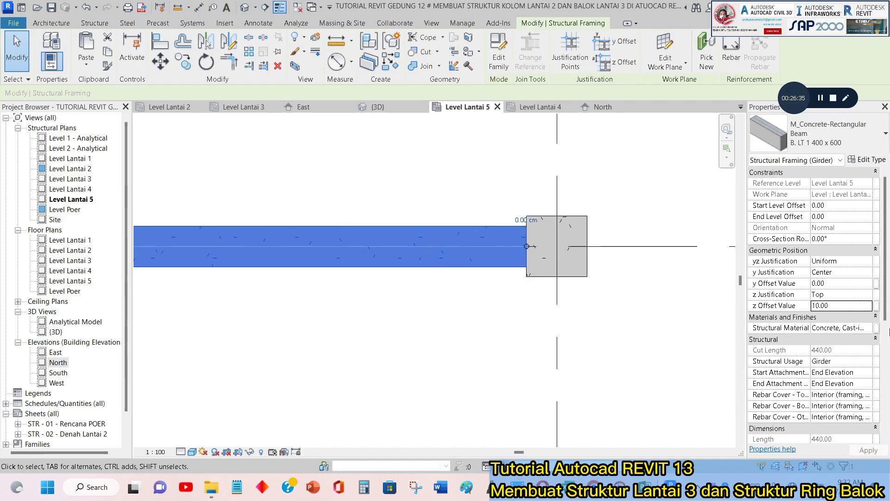
Set the beam's z offset value to 30 and check its position relative to both columns.
{"action": "double_click", "coordinate": [846, 306]}
{"action": "type", "text": "30"}
{"action": "left_click", "coordinate": [870, 449]}
{"action": "scroll", "coordinate": [530, 246], "scroll_direction": "down", "scroll_amount": 3}
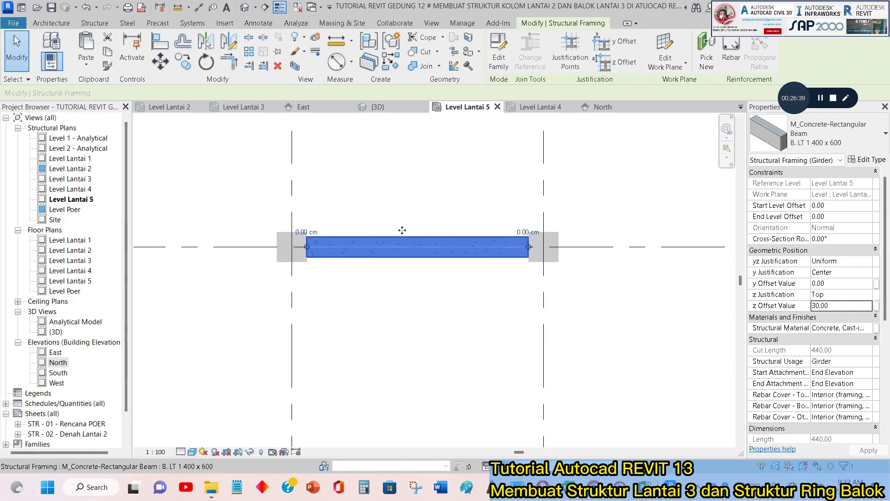
{"action": "scroll", "coordinate": [305, 251], "scroll_direction": "up", "scroll_amount": 8}
{"action": "scroll", "coordinate": [485, 275], "scroll_direction": "down", "scroll_amount": 10}
{"action": "scroll", "coordinate": [591, 263], "scroll_direction": "up", "scroll_amount": 6}
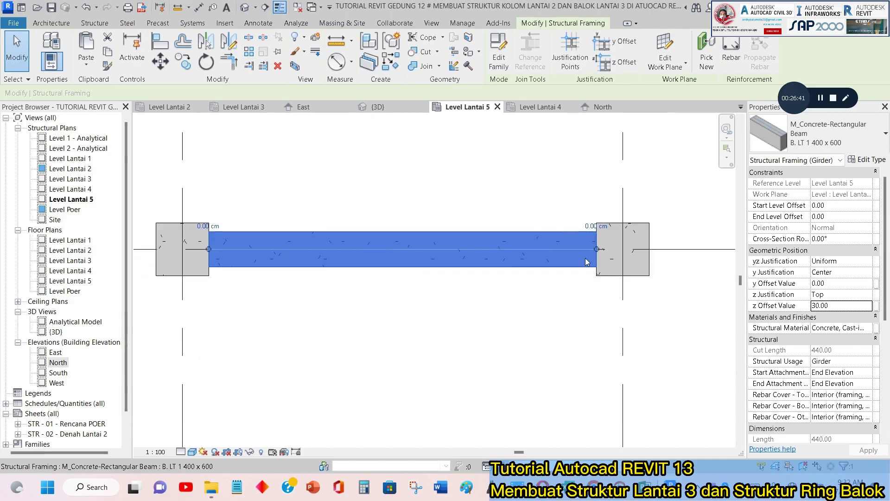
{"action": "scroll", "coordinate": [587, 262], "scroll_direction": "up", "scroll_amount": 2}
Reset the z offset value of the beam to 0.
{"action": "double_click", "coordinate": [838, 308]}
{"action": "type", "text": "0"}
{"action": "left_click", "coordinate": [875, 454]}
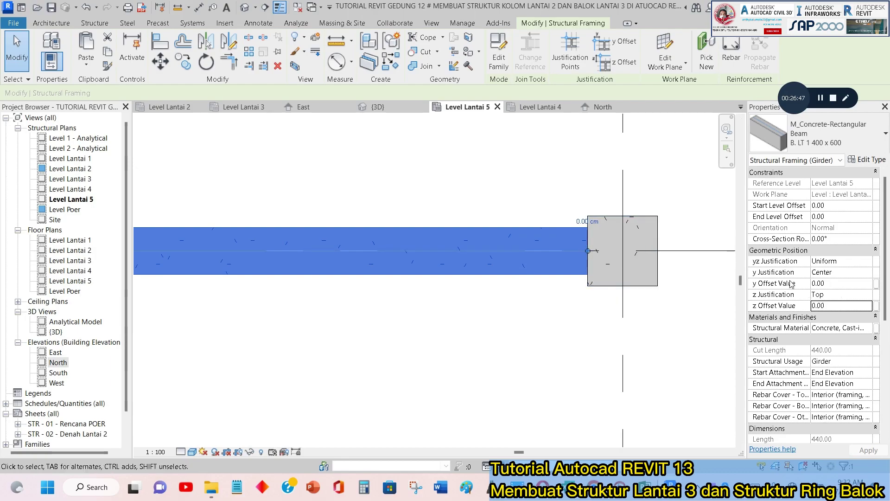
Set the y justification of the beam between B-8 and C-8 to Right and its y offset value to -10.
{"action": "left_click", "coordinate": [871, 274]}
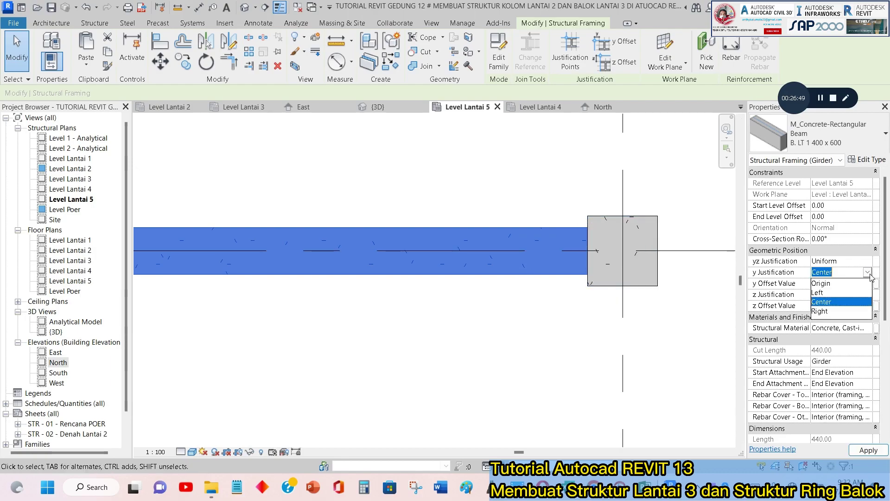
{"action": "left_click", "coordinate": [820, 311]}
{"action": "left_click", "coordinate": [868, 450]}
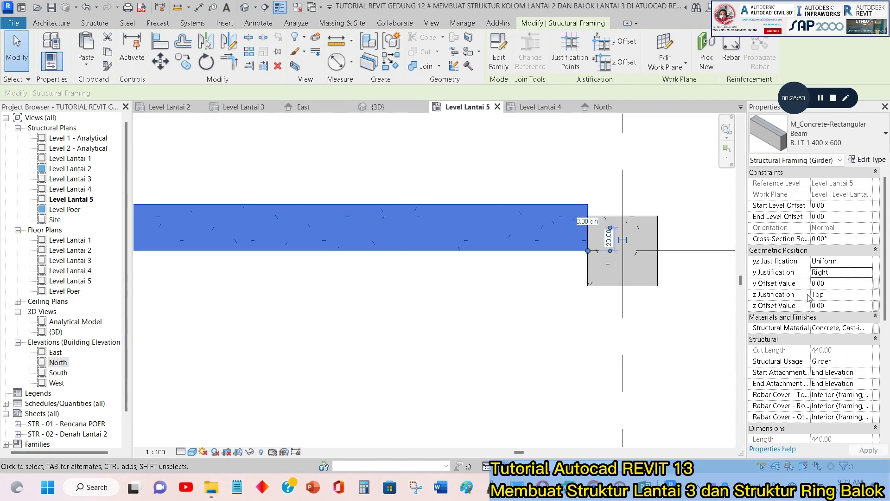
{"action": "left_click", "coordinate": [839, 284]}
{"action": "type", "text": "-10"}
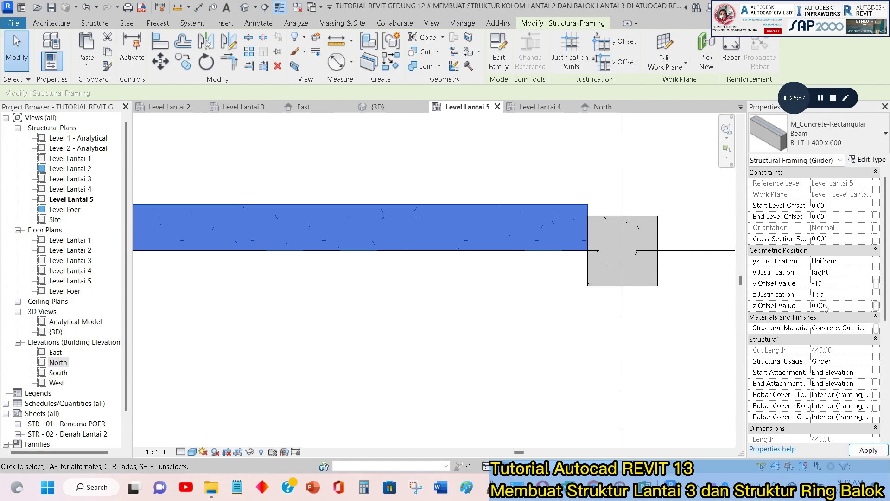
{"action": "left_click", "coordinate": [868, 450]}
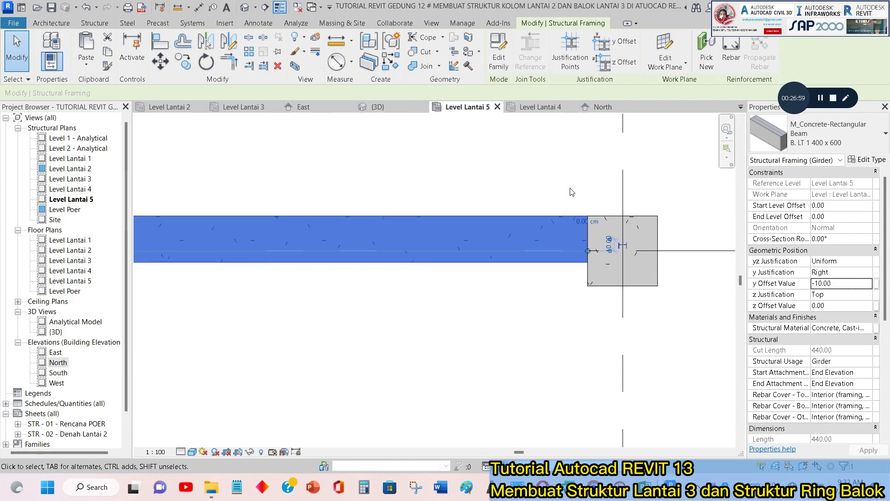
{"action": "left_click", "coordinate": [537, 185]}
Copy the beam between columns B-8 and C-8 into the next two 500 cm bays along grid 8.
{"action": "scroll", "coordinate": [543, 183], "scroll_direction": "down", "scroll_amount": 3}
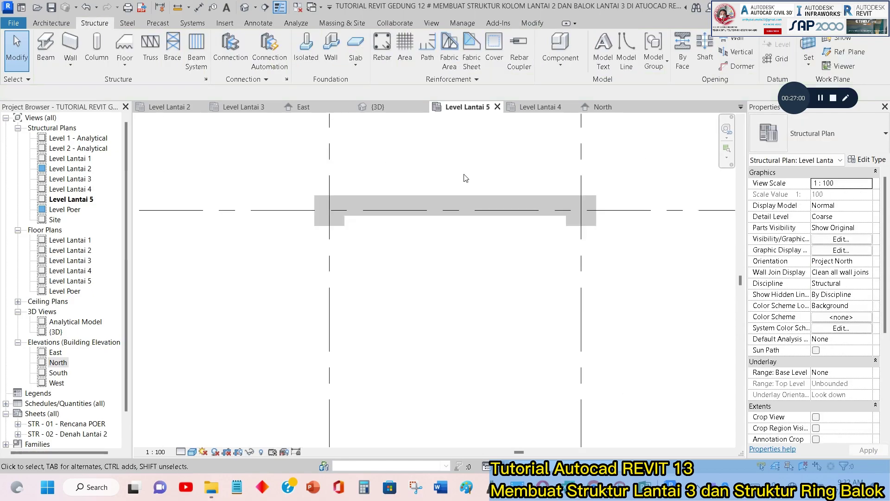
{"action": "left_click", "coordinate": [380, 200]}
{"action": "left_click", "coordinate": [183, 62]}
{"action": "scroll", "coordinate": [393, 251], "scroll_direction": "down", "scroll_amount": 3}
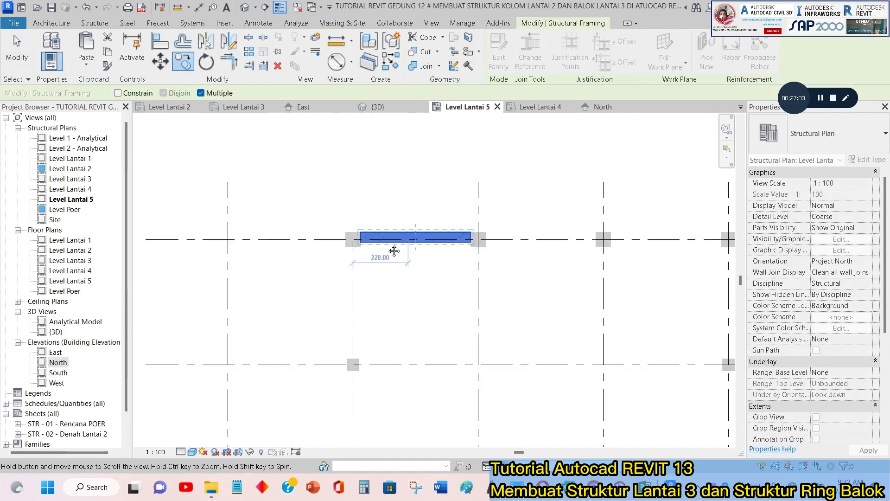
{"action": "left_click", "coordinate": [319, 199]}
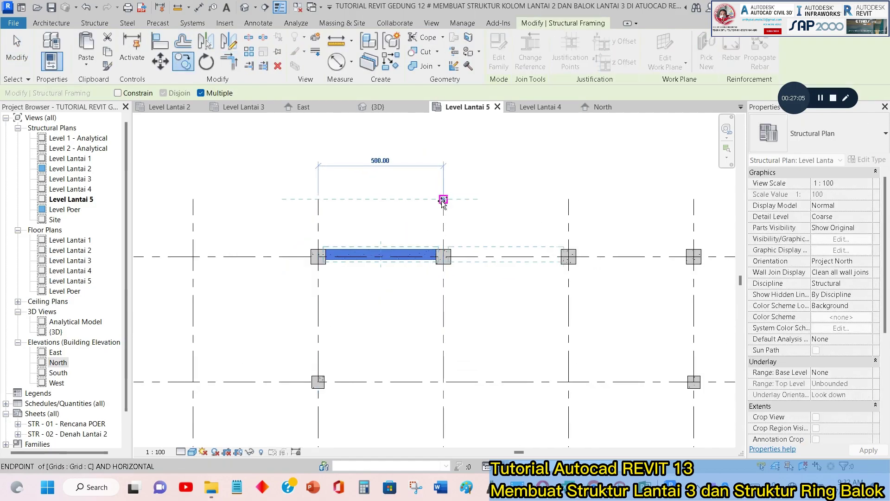
{"action": "left_click", "coordinate": [443, 200]}
{"action": "left_click", "coordinate": [569, 199]}
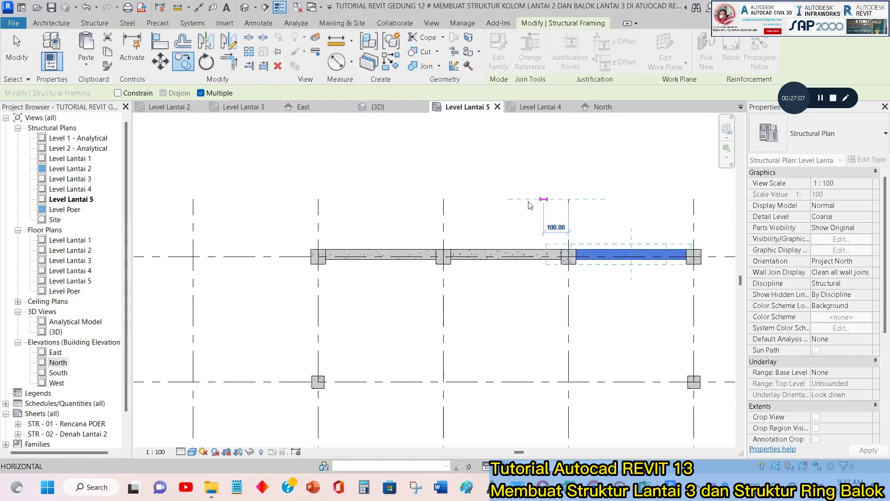
{"action": "key", "text": "Escape"}
{"action": "key", "text": "Escape"}
Draw a B. LT 1 400 x 600 beam along grid B from the adjacent K 50/50 column to column B-8.
{"action": "middle_click_drag", "start_coordinate": [398, 217], "coordinate": [446, 152]}
{"action": "scroll", "coordinate": [381, 187], "scroll_direction": "up", "scroll_amount": 2}
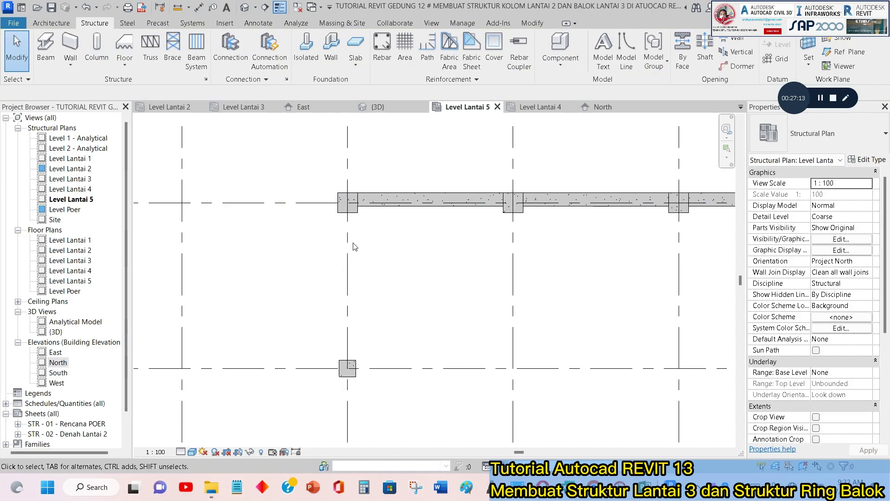
{"action": "left_click", "coordinate": [49, 46]}
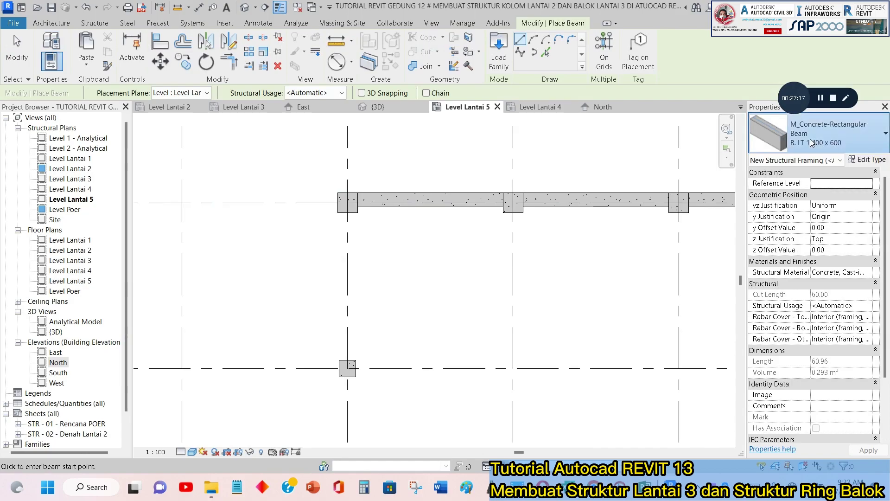
{"action": "left_click", "coordinate": [811, 142]}
{"action": "scroll", "coordinate": [812, 212], "scroll_direction": "up", "scroll_amount": 1}
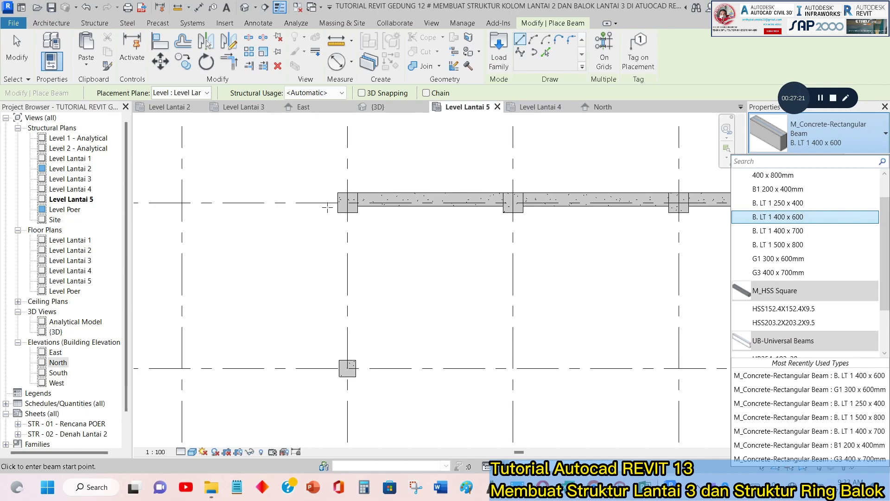
{"action": "scroll", "coordinate": [332, 209], "scroll_direction": "up", "scroll_amount": 3}
{"action": "scroll", "coordinate": [371, 216], "scroll_direction": "down", "scroll_amount": 2}
{"action": "middle_click_drag", "start_coordinate": [432, 266], "coordinate": [435, 242]}
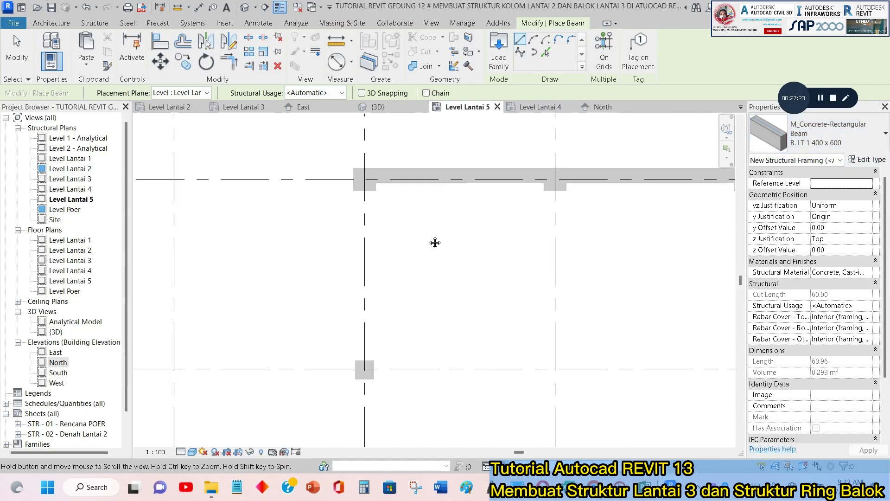
{"action": "left_click", "coordinate": [364, 369]}
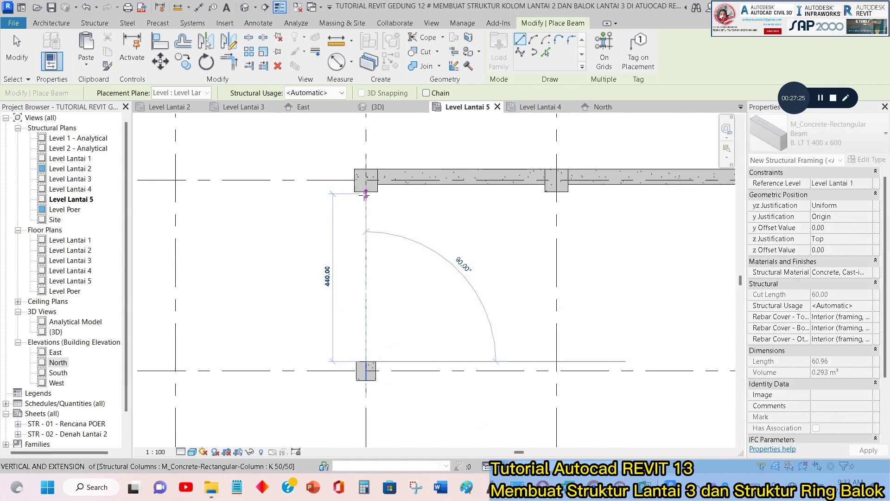
{"action": "left_click", "coordinate": [366, 193]}
{"action": "key", "text": "Escape"}
{"action": "key", "text": "Escape"}
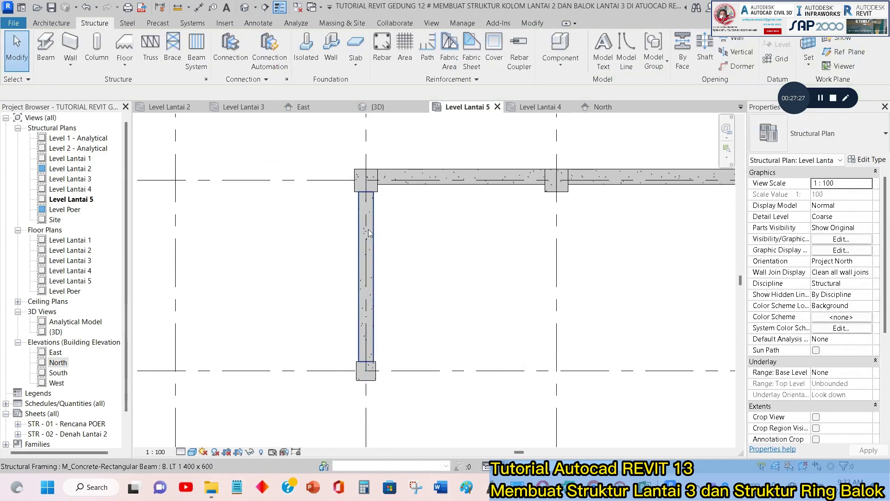
Set the y justification of the beam along grid B to Left.
{"action": "left_click", "coordinate": [370, 232]}
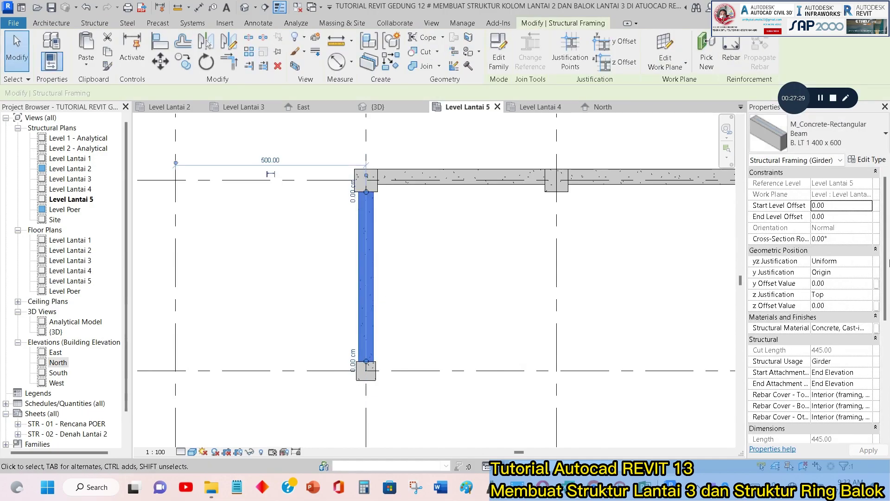
{"action": "left_click", "coordinate": [869, 273]}
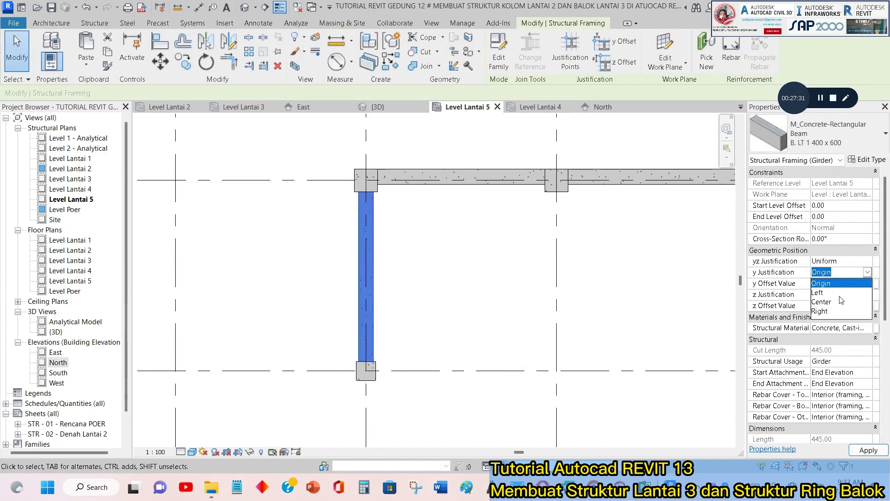
{"action": "left_click", "coordinate": [823, 293]}
{"action": "left_click", "coordinate": [867, 450]}
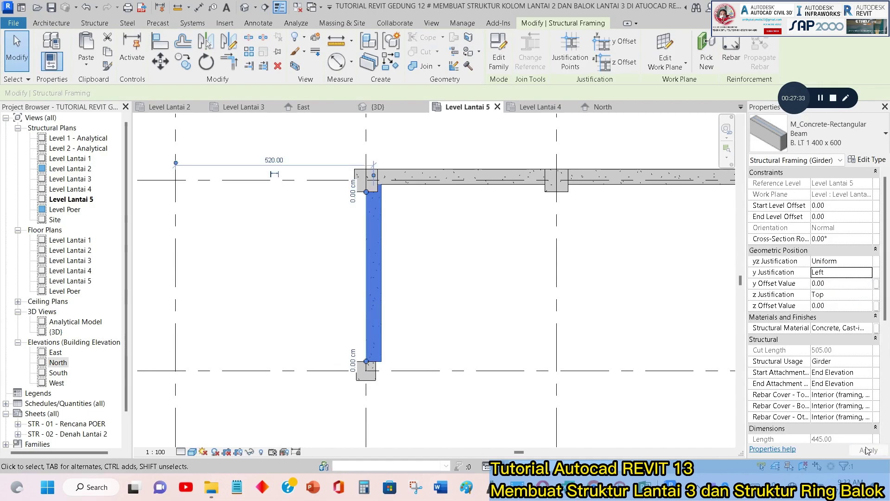
Set the y justification of the grid B beam to Right.
{"action": "left_click", "coordinate": [866, 272]}
{"action": "left_click", "coordinate": [867, 272]}
{"action": "left_click", "coordinate": [867, 272]}
{"action": "left_click", "coordinate": [834, 315]}
{"action": "left_click", "coordinate": [868, 450]}
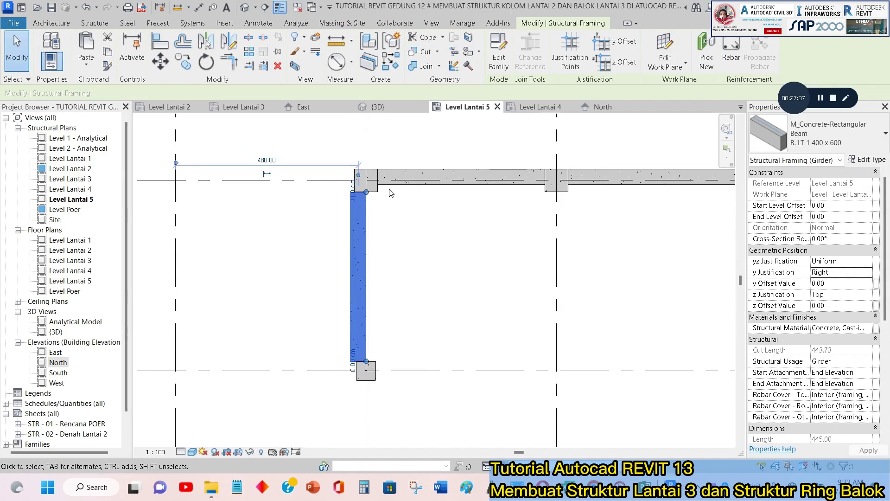
Check the offset properties of the adjoining beam along grid 8, and delete the beam along grid B.
{"action": "scroll", "coordinate": [365, 203], "scroll_direction": "up", "scroll_amount": 3}
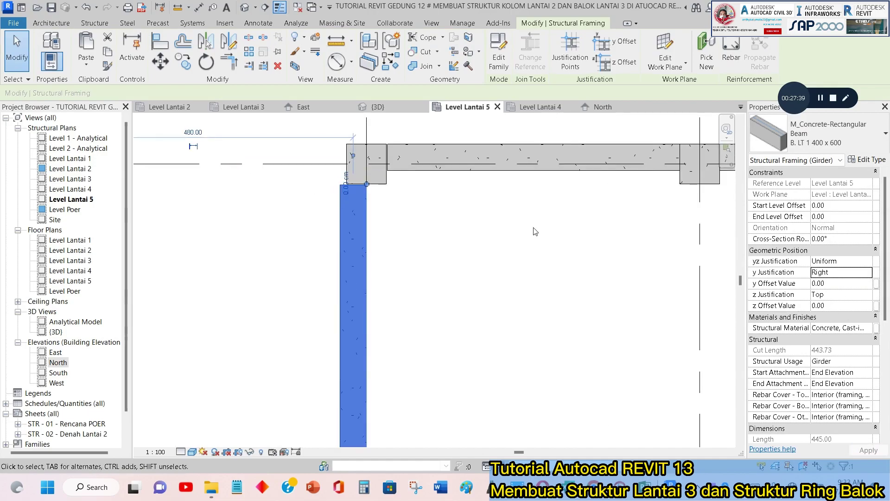
{"action": "left_click", "coordinate": [505, 190]}
{"action": "left_click", "coordinate": [507, 146]}
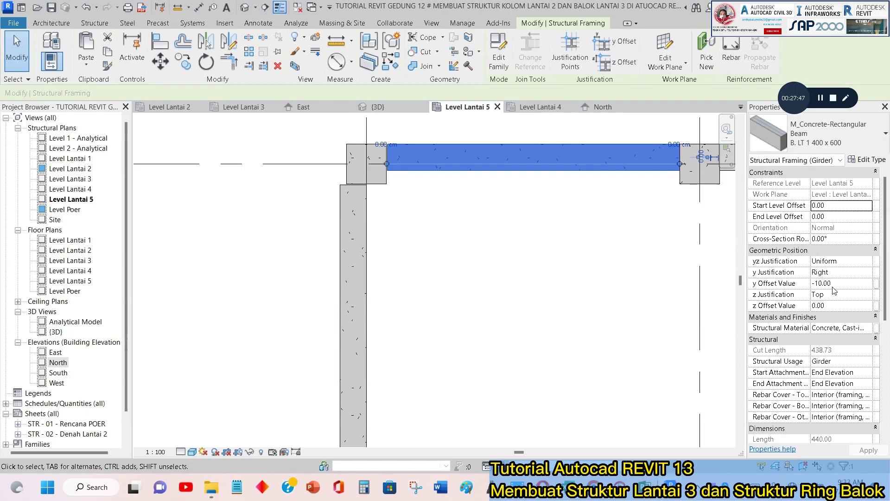
{"action": "left_click", "coordinate": [376, 209]}
{"action": "scroll", "coordinate": [340, 190], "scroll_direction": "up", "scroll_amount": 2}
{"action": "left_click", "coordinate": [341, 183]}
{"action": "key", "text": "Delete"}
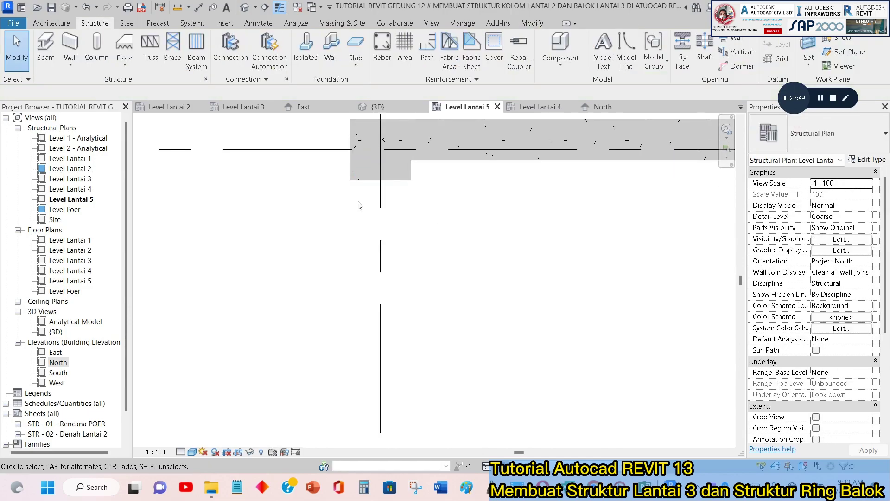
Draw a B. LT 1 400 x 600 beam along grid B from column B-8 to the adjacent K 50/50 column.
{"action": "scroll", "coordinate": [360, 206], "scroll_direction": "down", "scroll_amount": 2}
{"action": "left_click", "coordinate": [45, 45]}
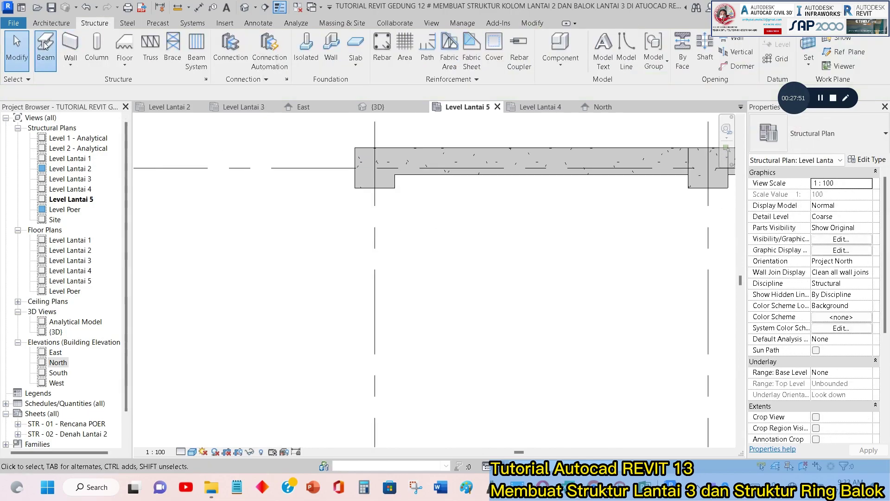
{"action": "left_click", "coordinate": [373, 188]}
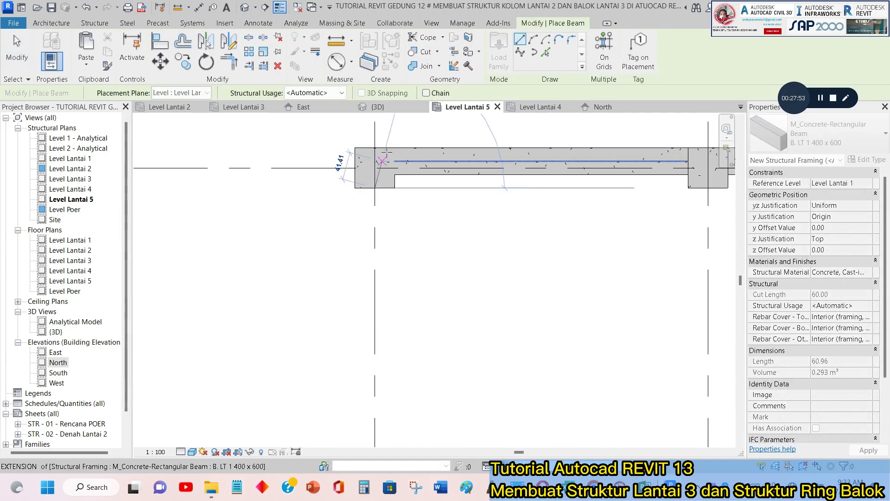
{"action": "scroll", "coordinate": [387, 152], "scroll_direction": "down", "scroll_amount": 2}
{"action": "left_click", "coordinate": [381, 302]}
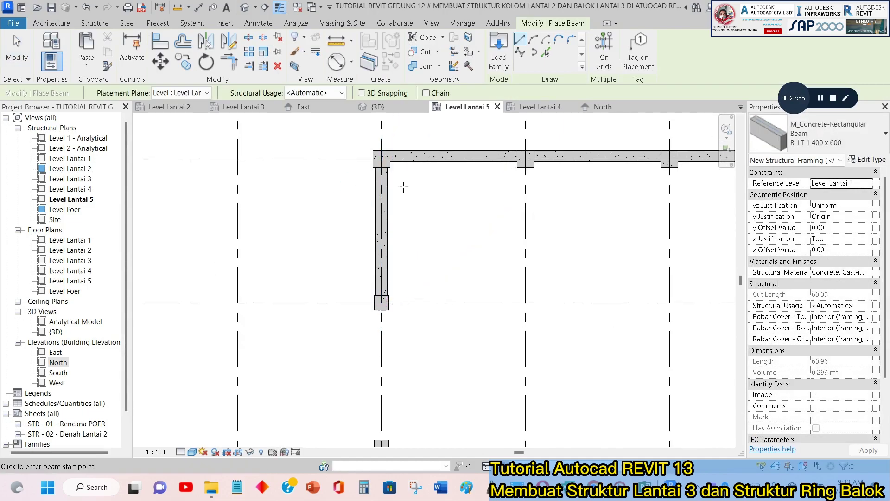
{"action": "key", "text": "Escape"}
{"action": "key", "text": "Escape"}
Set the y justification of the redrawn grid B beam to Center.
{"action": "scroll", "coordinate": [385, 182], "scroll_direction": "up", "scroll_amount": 1}
{"action": "left_click", "coordinate": [382, 186]}
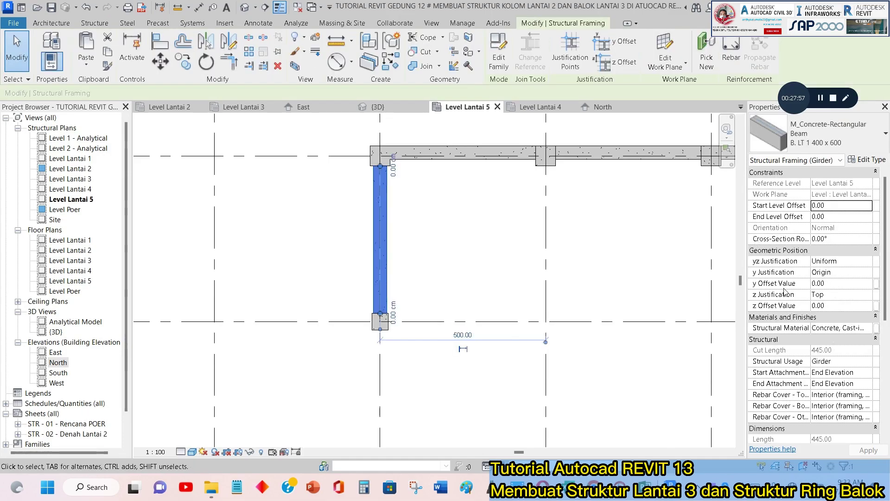
{"action": "left_click", "coordinate": [865, 263]}
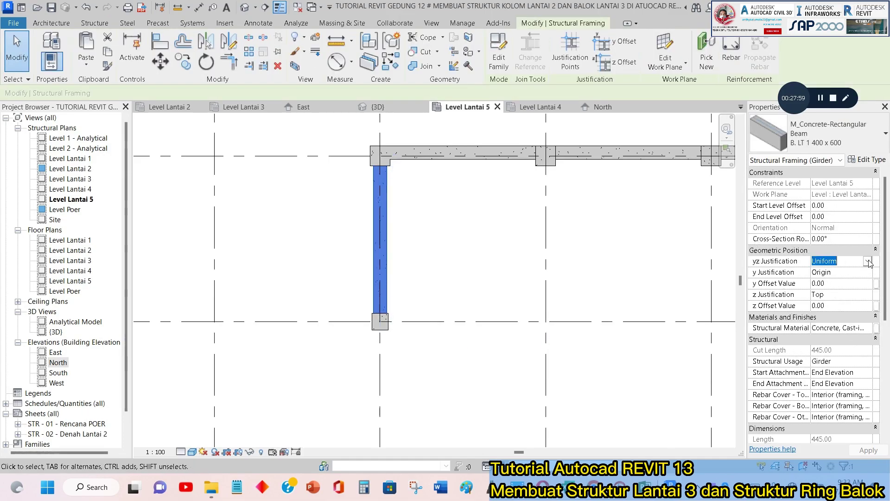
{"action": "left_click", "coordinate": [868, 262]}
{"action": "left_click", "coordinate": [851, 272]}
{"action": "left_click", "coordinate": [865, 272]}
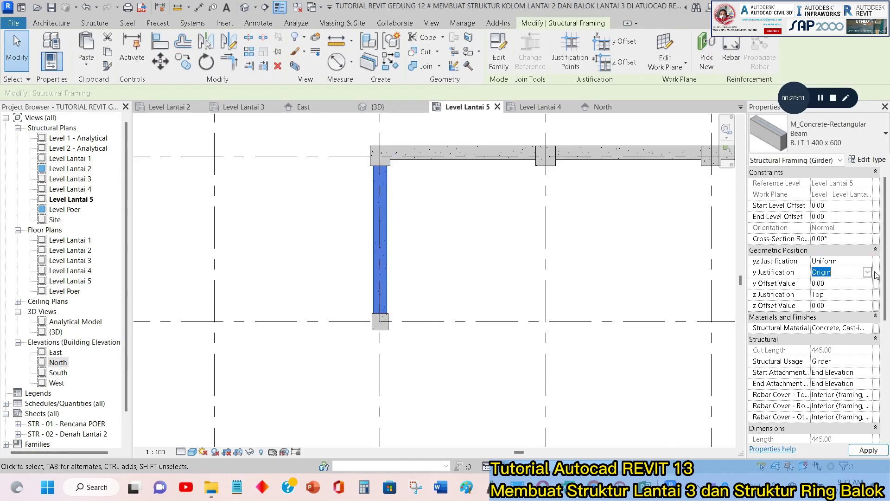
{"action": "left_click", "coordinate": [867, 273]}
{"action": "left_click", "coordinate": [818, 302]}
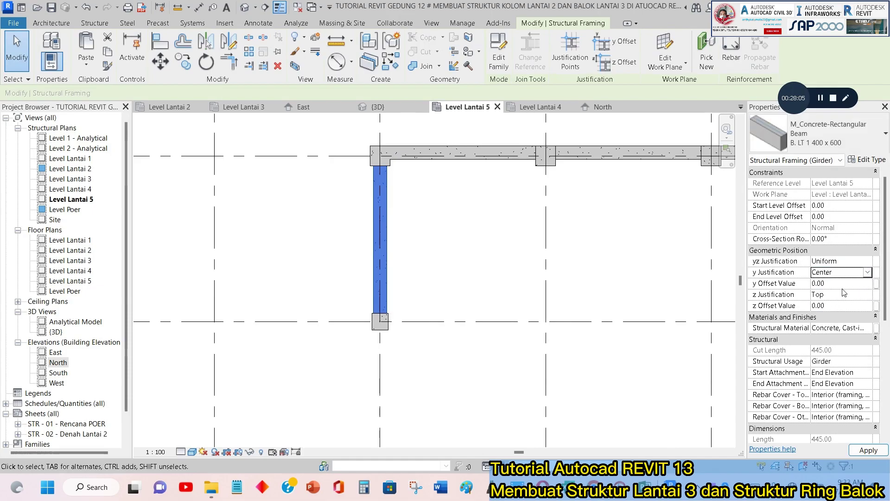
Set the y offset value of the grid B beam to 10.
{"action": "left_click", "coordinate": [839, 282]}
{"action": "type", "text": "10"}
{"action": "left_click", "coordinate": [868, 449]}
{"action": "scroll", "coordinate": [408, 172], "scroll_direction": "up", "scroll_amount": 4}
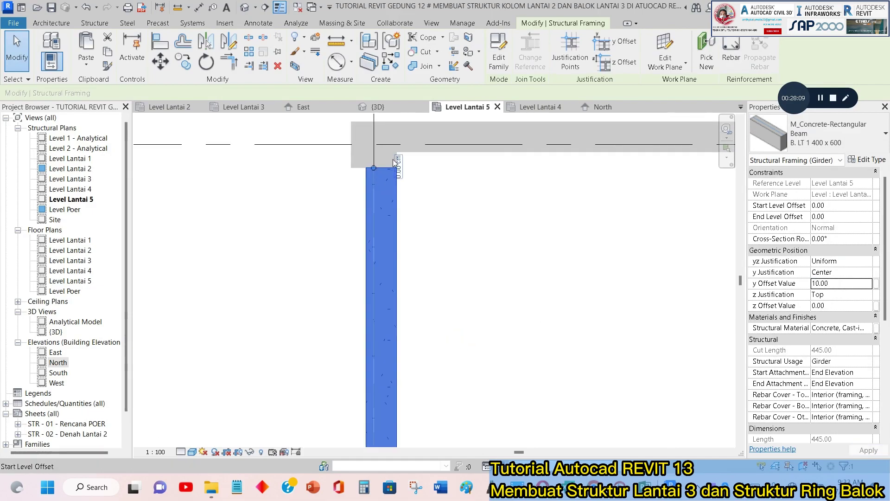
Reset the y offset value of the grid B beam to 0.
{"action": "left_click", "coordinate": [835, 284]}
{"action": "type", "text": "0"}
{"action": "left_click", "coordinate": [835, 306]}
{"action": "left_click", "coordinate": [868, 450]}
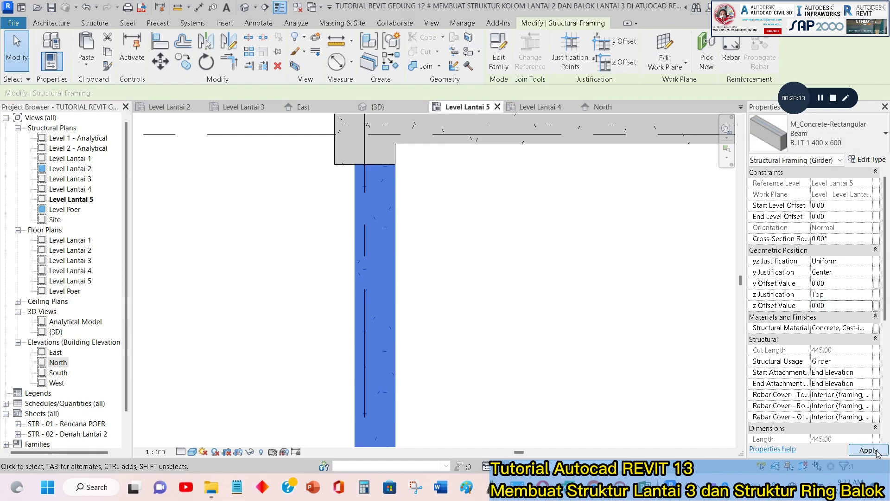
Set the z offset value of the grid B beam to -10.
{"action": "left_click", "coordinate": [833, 306]}
{"action": "type", "text": "-"}
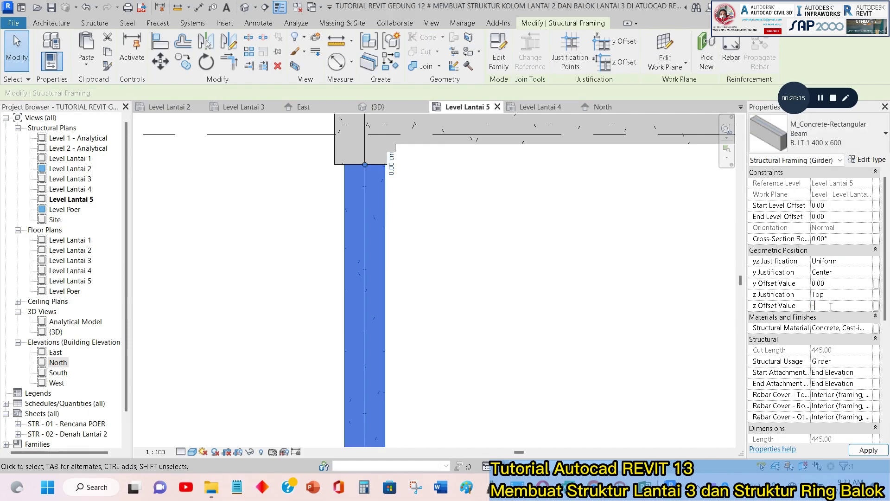
{"action": "type", "text": "10"}
{"action": "left_click", "coordinate": [869, 450]}
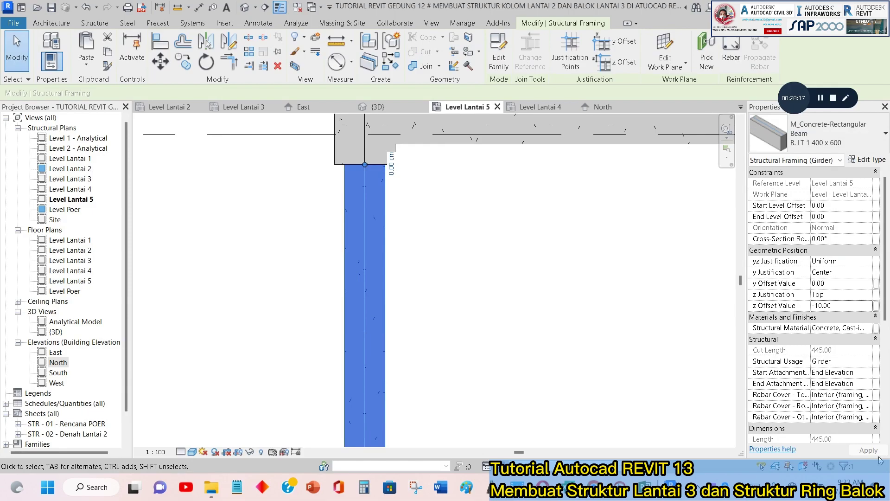
Try a z offset value of 10 on the grid B beam.
{"action": "left_click", "coordinate": [841, 306]}
{"action": "type", "text": "1"}
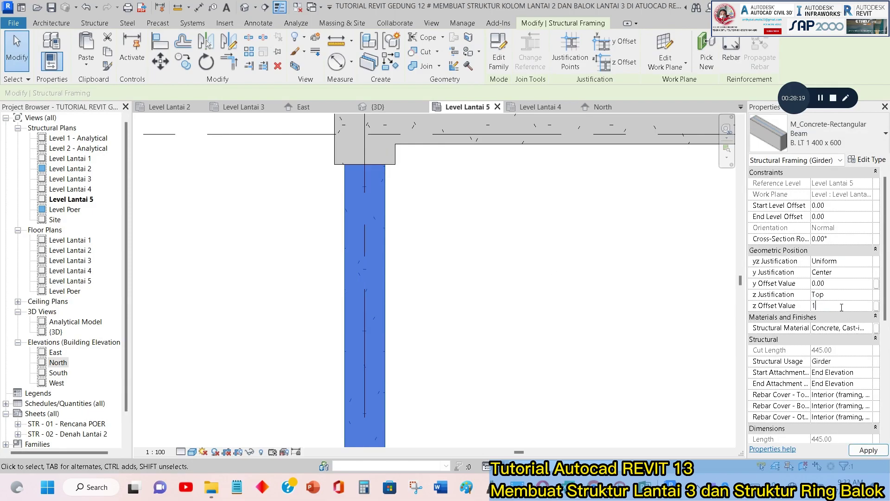
{"action": "type", "text": "0"}
{"action": "left_click", "coordinate": [867, 448]}
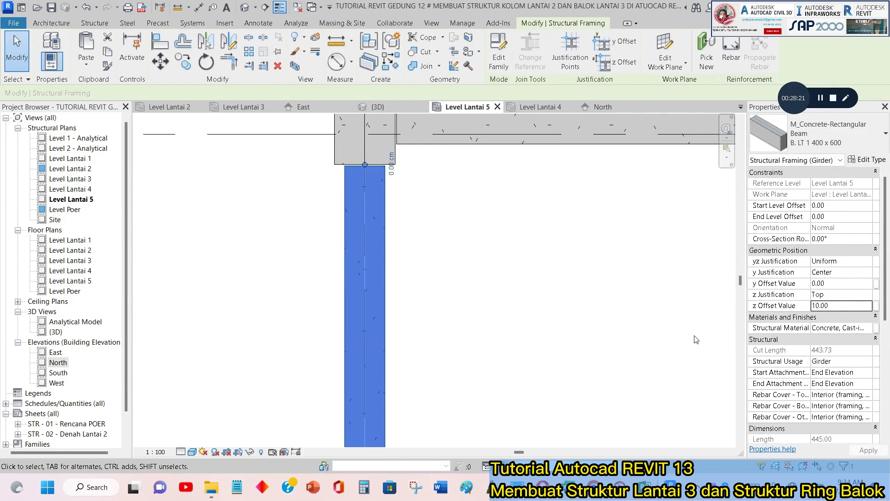
{"action": "left_click", "coordinate": [694, 339]}
{"action": "scroll", "coordinate": [381, 223], "scroll_direction": "down", "scroll_amount": 2}
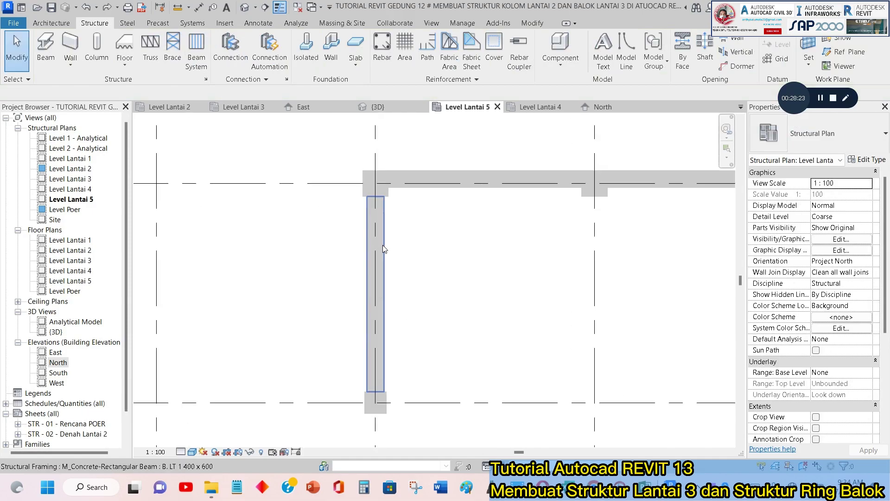
Set the z offset value of the grid B beam to 0 and its y offset value to -10.
{"action": "left_click", "coordinate": [382, 247]}
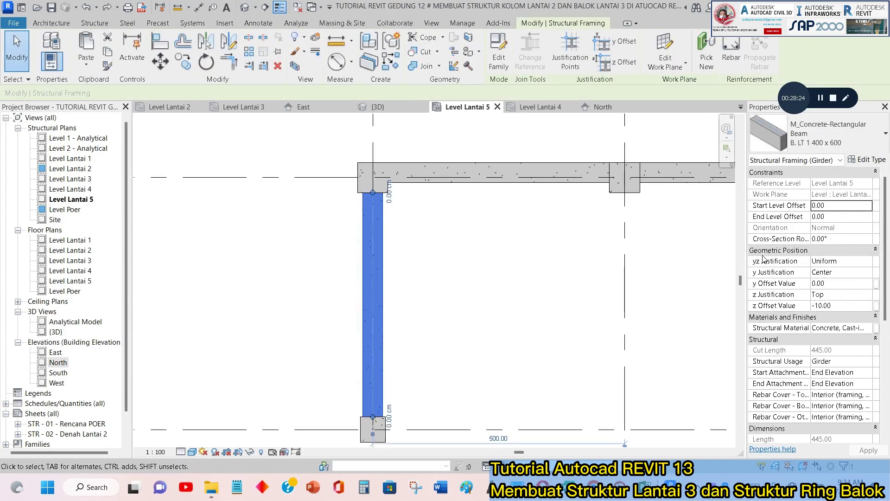
{"action": "left_click", "coordinate": [841, 306]}
{"action": "type", "text": "0.00"}
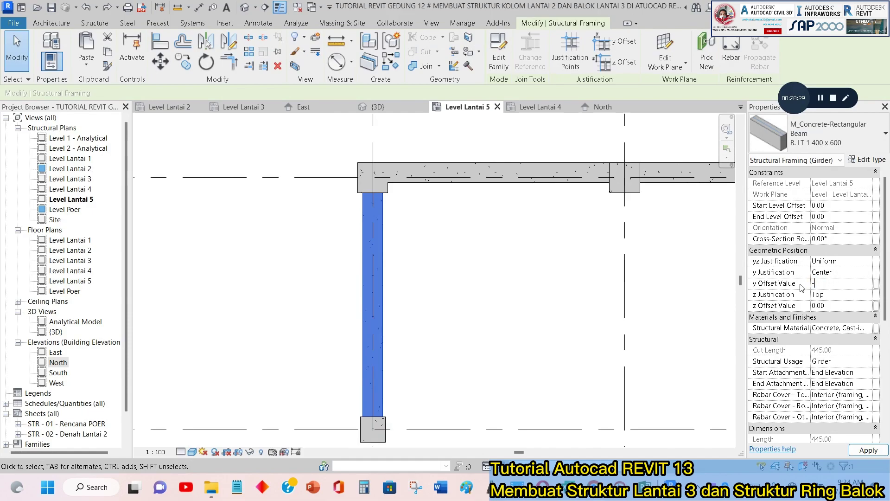
{"action": "left_click", "coordinate": [872, 449]}
{"action": "key", "text": "Escape"}
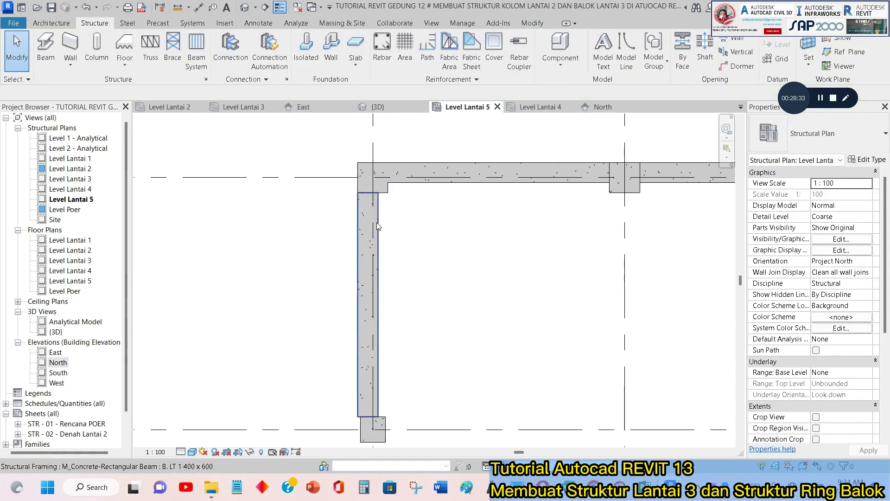
Copy the beam below column B-8 into the next bay along grid B.
{"action": "left_click", "coordinate": [376, 222]}
{"action": "left_click", "coordinate": [184, 65]}
{"action": "scroll", "coordinate": [354, 192], "scroll_direction": "down", "scroll_amount": 3}
{"action": "left_click", "coordinate": [249, 166]}
{"action": "left_click", "coordinate": [249, 275]}
{"action": "scroll", "coordinate": [300, 238], "scroll_direction": "down", "scroll_amount": 3}
{"action": "middle_click_drag", "start_coordinate": [300, 239], "coordinate": [308, 169]}
{"action": "scroll", "coordinate": [397, 205], "scroll_direction": "up", "scroll_amount": 5}
{"action": "key", "text": "Escape"}
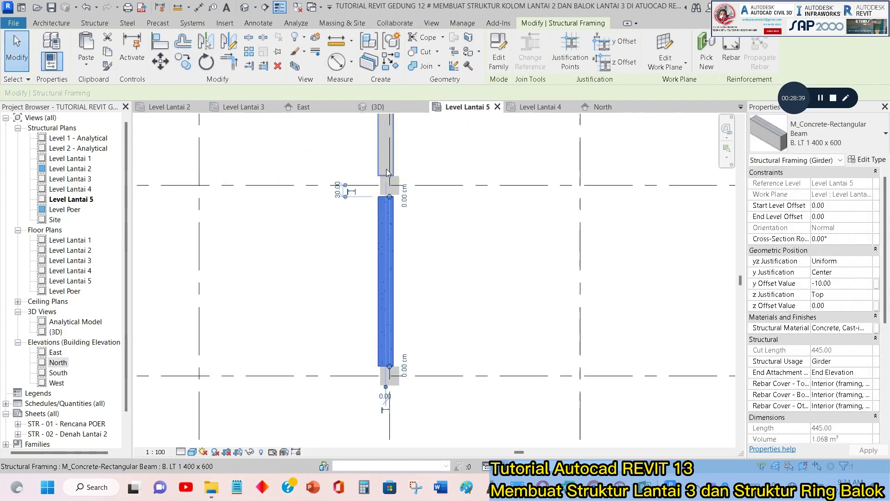
Delete the copied beam in the second bay along grid B, below the K 50/50 column.
{"action": "key", "text": "Escape"}
{"action": "scroll", "coordinate": [386, 171], "scroll_direction": "up", "scroll_amount": 4}
{"action": "scroll", "coordinate": [424, 214], "scroll_direction": "down", "scroll_amount": 5}
{"action": "middle_click_drag", "start_coordinate": [424, 215], "coordinate": [424, 333]}
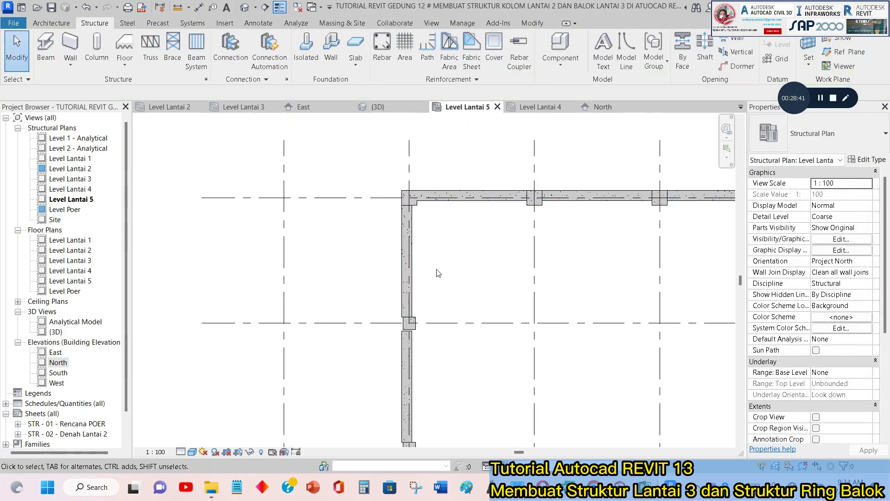
{"action": "middle_click_drag", "start_coordinate": [435, 270], "coordinate": [422, 189]}
{"action": "scroll", "coordinate": [399, 277], "scroll_direction": "up", "scroll_amount": 2}
{"action": "left_click", "coordinate": [397, 254]}
{"action": "key", "text": "Escape"}
{"action": "scroll", "coordinate": [390, 218], "scroll_direction": "up", "scroll_amount": 3}
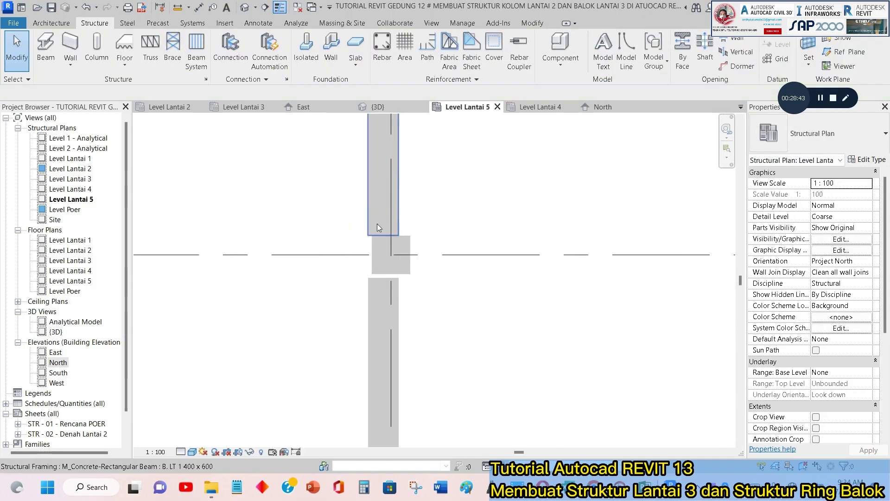
{"action": "left_click", "coordinate": [365, 292]}
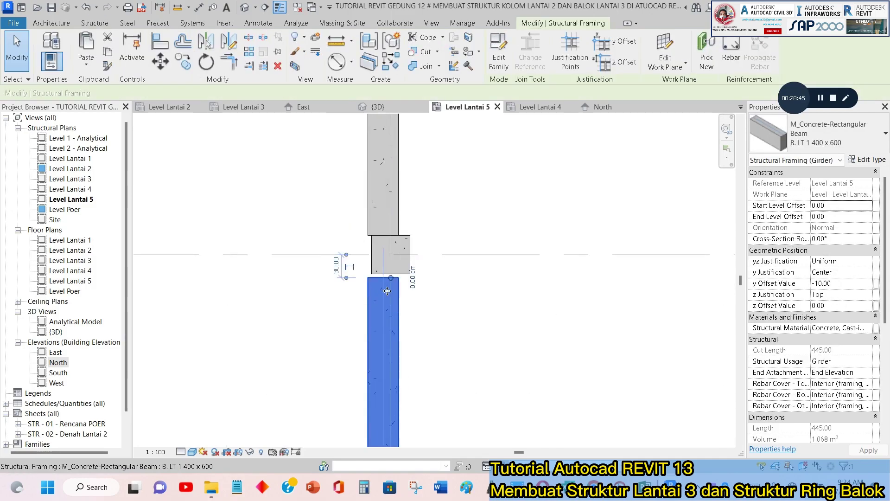
{"action": "key", "text": "Delete"}
Set the y offset value of the remaining grid B beam to -8.
{"action": "middle_click_drag", "start_coordinate": [405, 236], "coordinate": [391, 305]}
{"action": "scroll", "coordinate": [391, 305], "scroll_direction": "up", "scroll_amount": 1}
{"action": "left_click", "coordinate": [381, 276]}
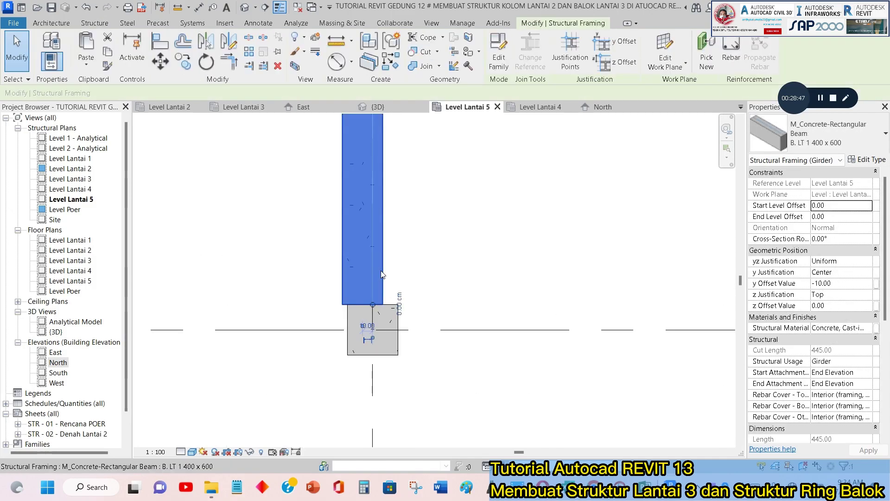
{"action": "left_click", "coordinate": [852, 284]}
{"action": "type", "text": "-"}
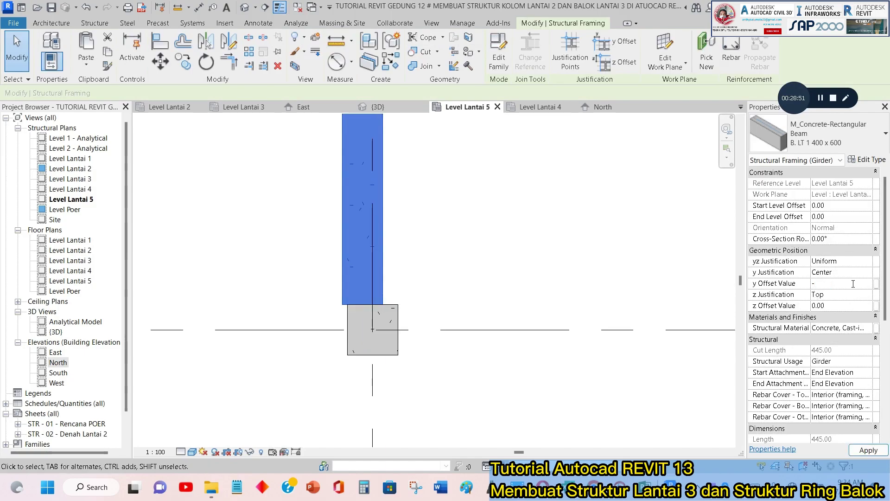
{"action": "type", "text": "8"}
{"action": "left_click", "coordinate": [867, 450]}
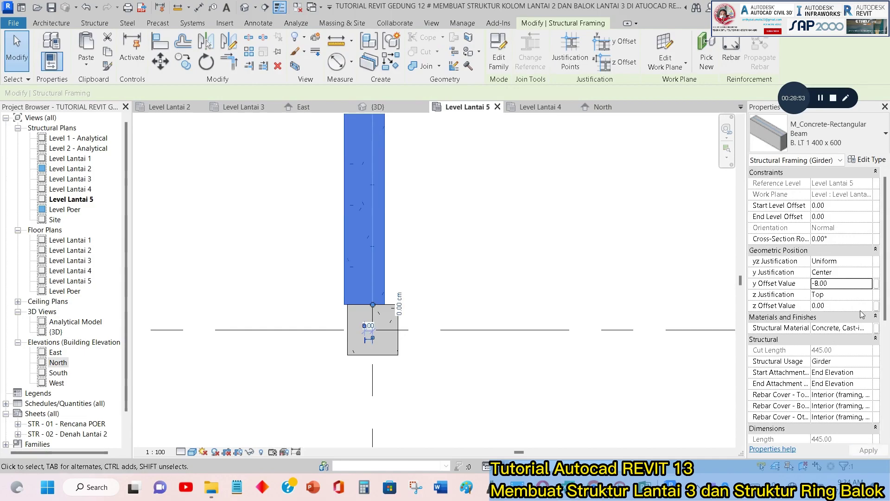
Return the y offset value of the remaining grid B beam to 0.
{"action": "left_click", "coordinate": [834, 284]}
{"action": "type", "text": "0"}
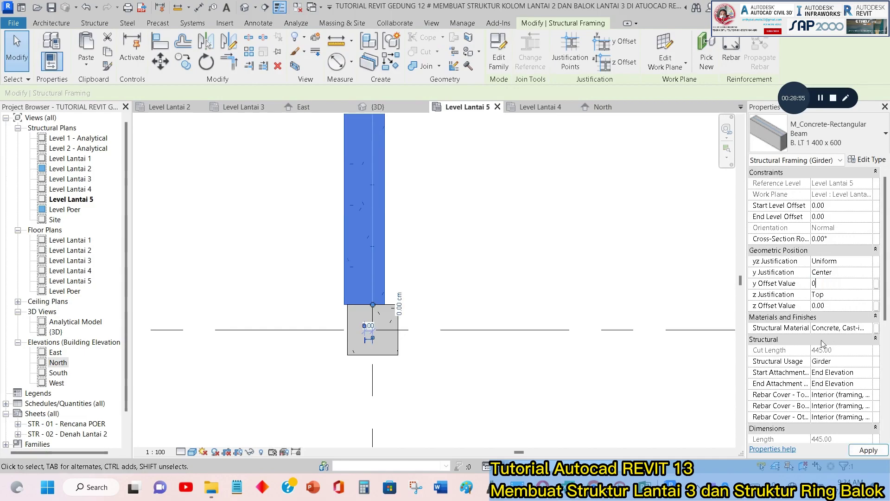
{"action": "left_click", "coordinate": [867, 450]}
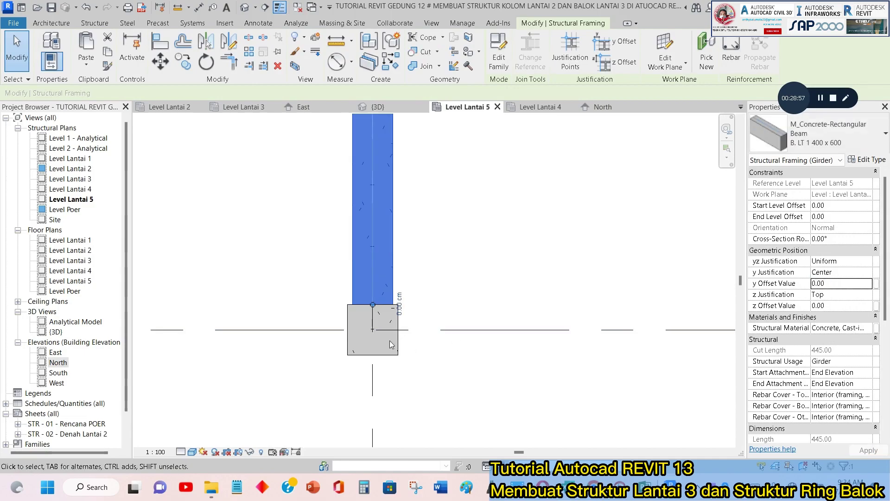
Measure the horizontal distance from the grid B beam's centreline to the upper corner of the K 50/50 column.
{"action": "scroll", "coordinate": [371, 311], "scroll_direction": "up", "scroll_amount": 3}
{"action": "left_click", "coordinate": [485, 281]}
{"action": "scroll", "coordinate": [325, 306], "scroll_direction": "up", "scroll_amount": 1}
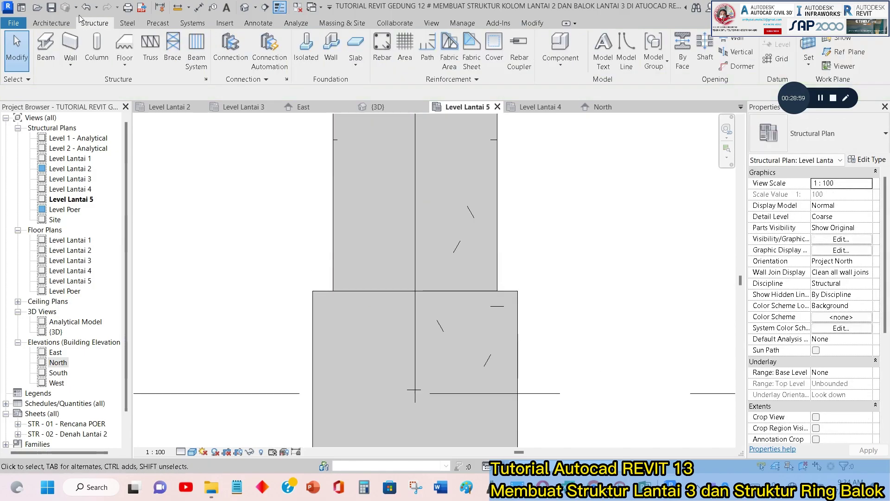
{"action": "left_click", "coordinate": [178, 7]}
{"action": "left_click", "coordinate": [415, 291]}
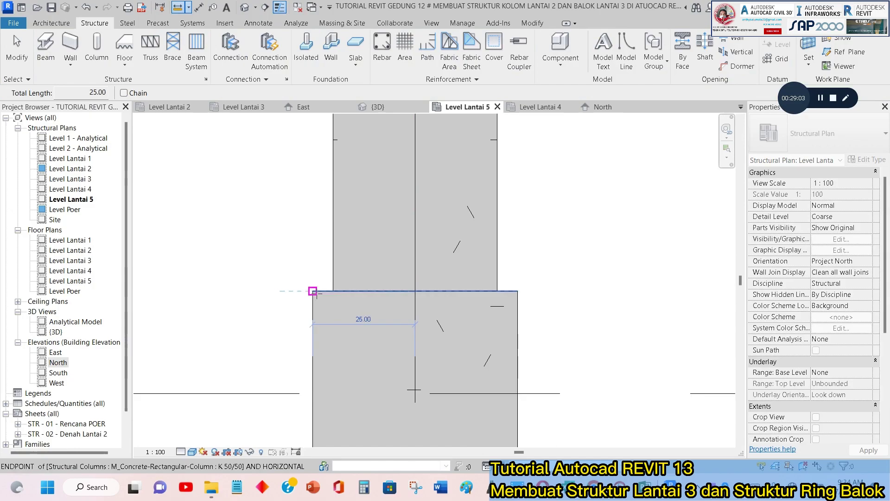
{"action": "key", "text": "Escape"}
{"action": "key", "text": "Escape"}
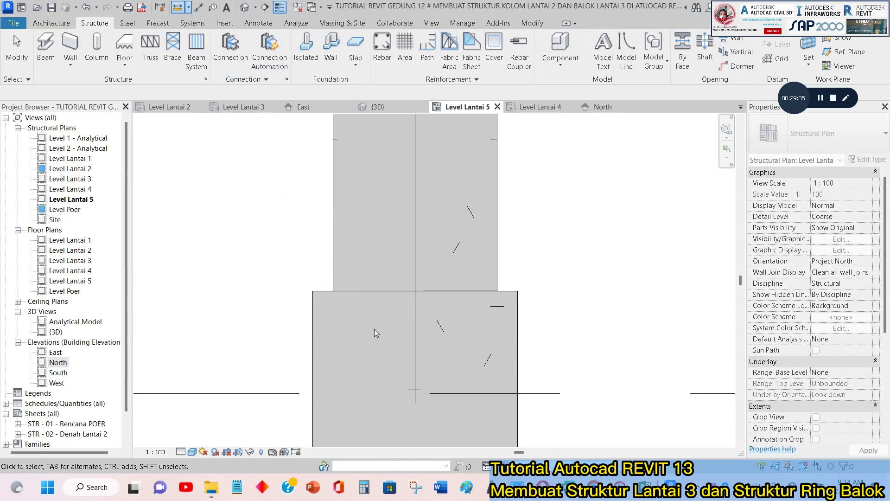
{"action": "left_click", "coordinate": [184, 12]}
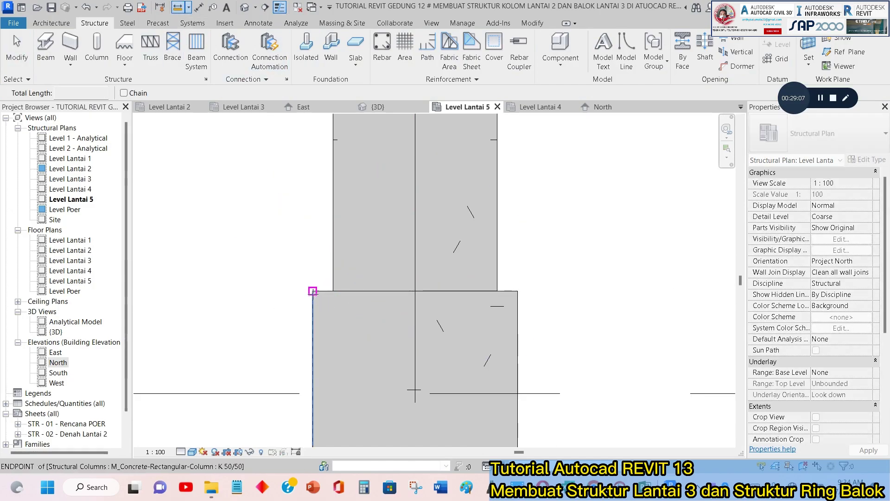
{"action": "key", "text": "Escape"}
{"action": "key", "text": "Escape"}
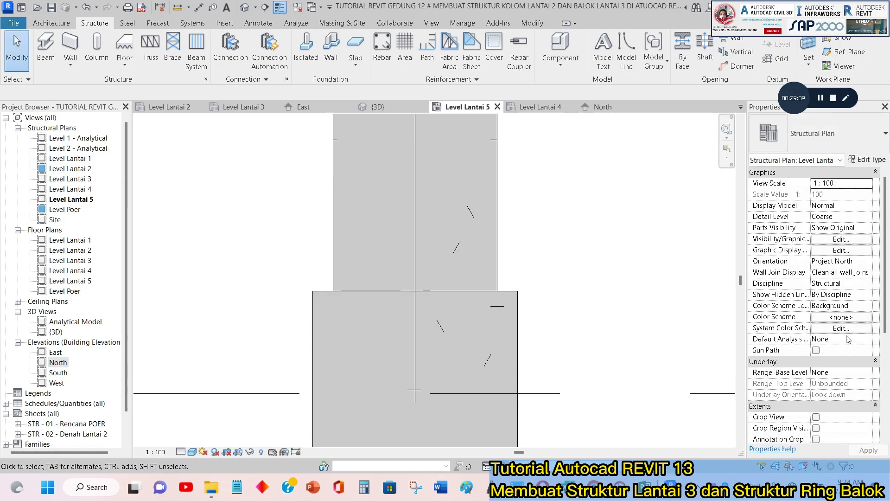
Set the y offset value of the grid B beam to -5.
{"action": "left_click", "coordinate": [482, 239]}
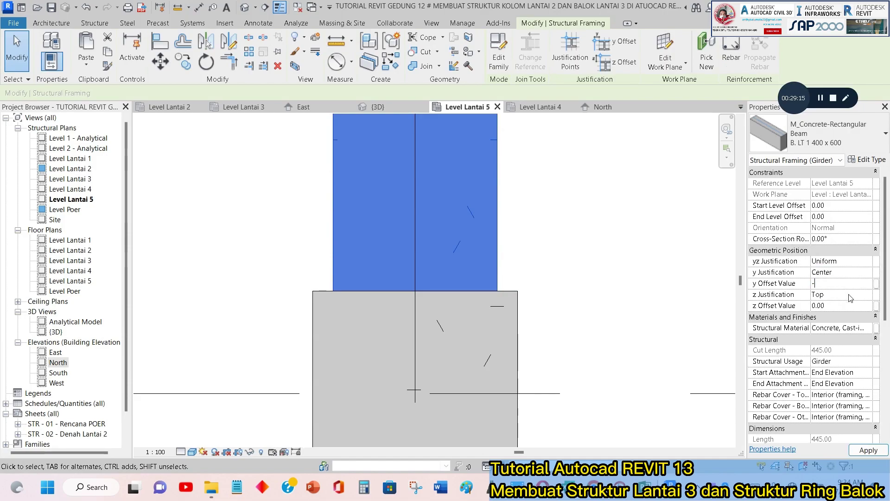
{"action": "left_click", "coordinate": [874, 451]}
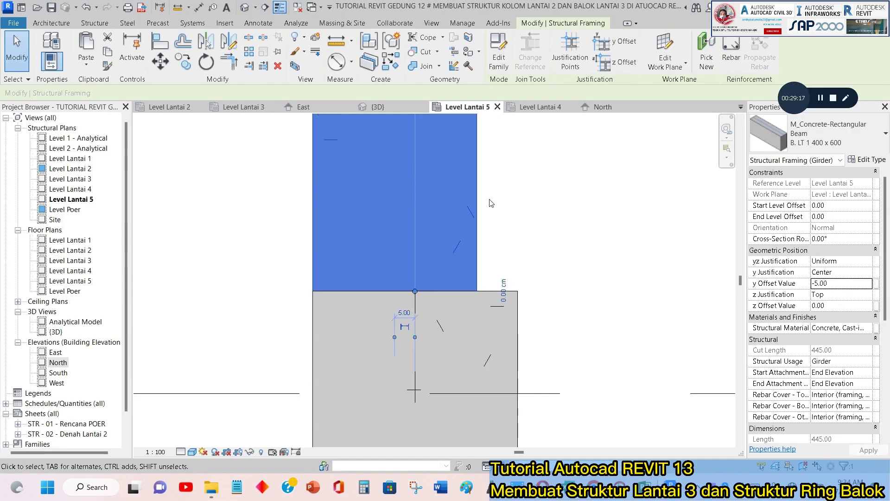
{"action": "left_click", "coordinate": [490, 203]}
Copy the offset grid B beam bay by bay along the grid, from grid 7 down to grid 3.
{"action": "scroll", "coordinate": [440, 286], "scroll_direction": "down", "scroll_amount": 5}
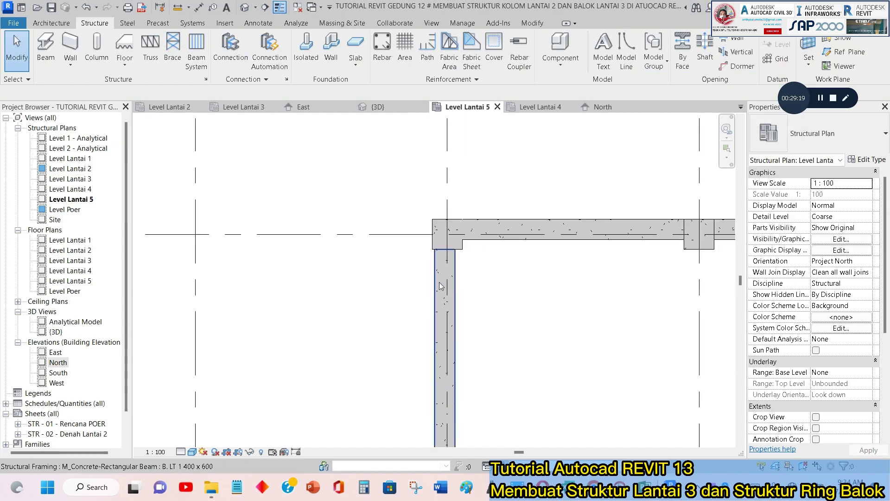
{"action": "scroll", "coordinate": [440, 285], "scroll_direction": "down", "scroll_amount": 3}
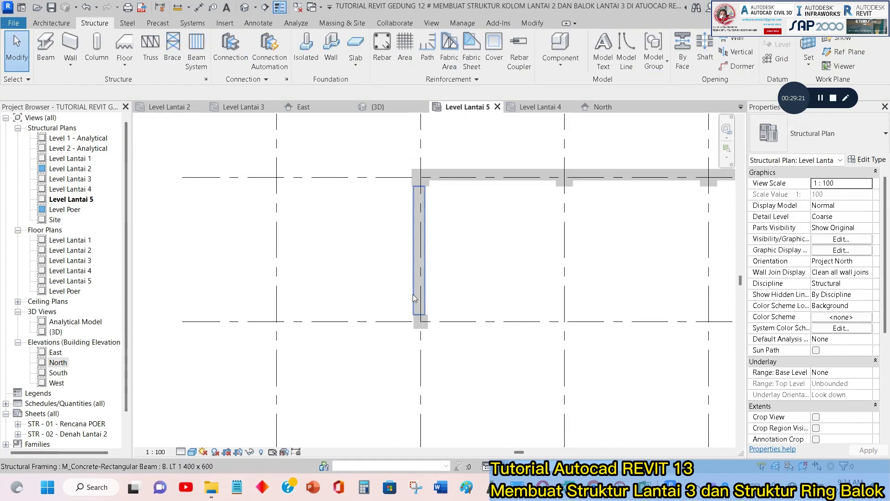
{"action": "scroll", "coordinate": [414, 298], "scroll_direction": "up", "scroll_amount": 4}
{"action": "left_click", "coordinate": [412, 267]}
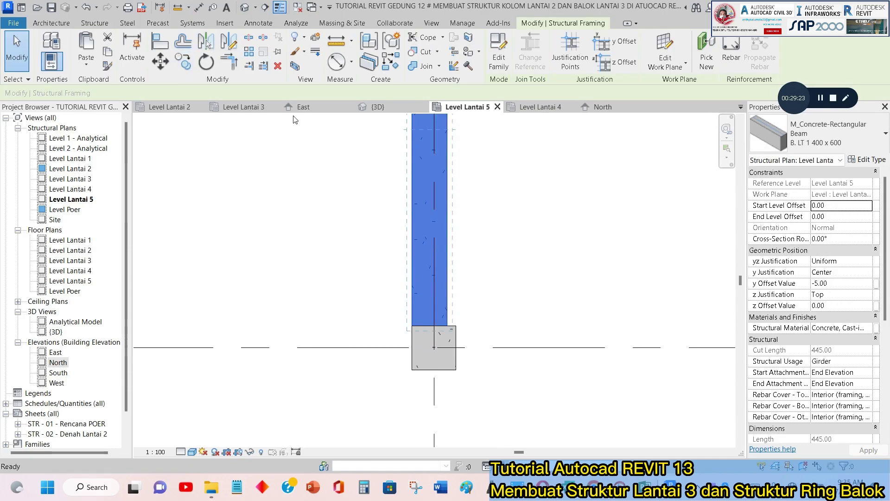
{"action": "key", "text": "c"}
{"action": "key", "text": "o"}
{"action": "scroll", "coordinate": [460, 185], "scroll_direction": "down", "scroll_amount": 3}
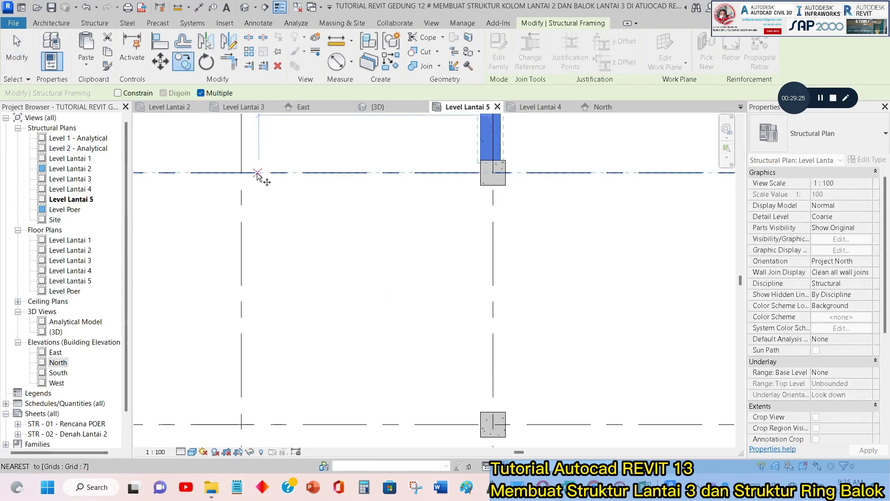
{"action": "scroll", "coordinate": [325, 190], "scroll_direction": "down", "scroll_amount": 5}
{"action": "left_click", "coordinate": [241, 184]}
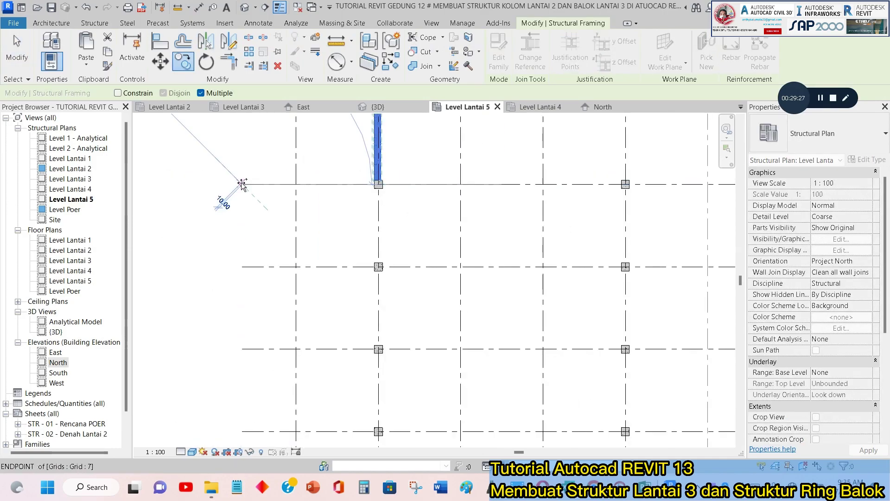
{"action": "middle_click_drag", "start_coordinate": [259, 188], "coordinate": [281, 206]}
{"action": "left_click", "coordinate": [266, 285]}
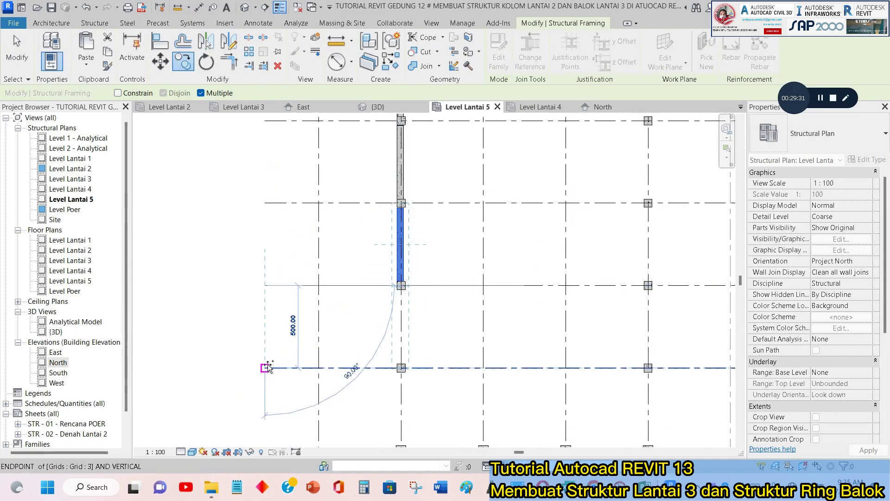
{"action": "key", "text": "Escape"}
{"action": "key", "text": "Escape"}
Delete the accidental dimension between the grid line and the upper end of the copied grid B beam.
{"action": "scroll", "coordinate": [428, 261], "scroll_direction": "up", "scroll_amount": 5}
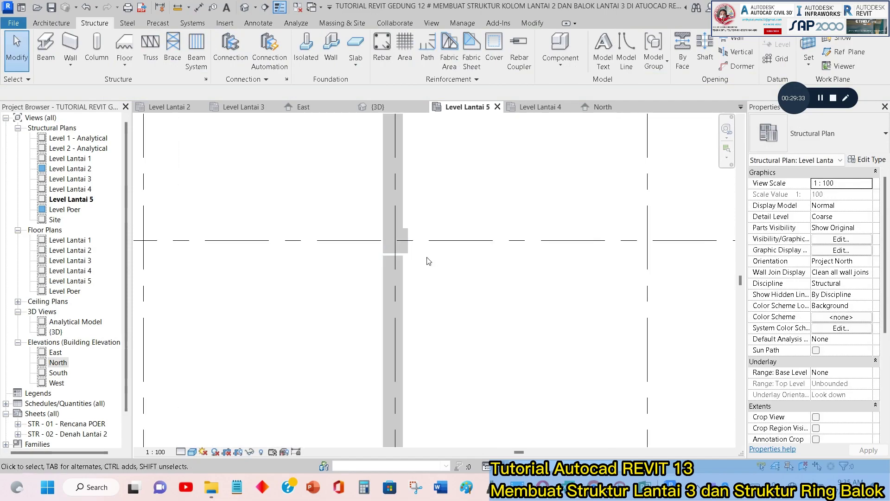
{"action": "scroll", "coordinate": [427, 258], "scroll_direction": "down", "scroll_amount": 8}
{"action": "scroll", "coordinate": [456, 203], "scroll_direction": "down", "scroll_amount": 1}
{"action": "middle_click_drag", "start_coordinate": [457, 203], "coordinate": [456, 397]}
{"action": "scroll", "coordinate": [401, 224], "scroll_direction": "up", "scroll_amount": 8}
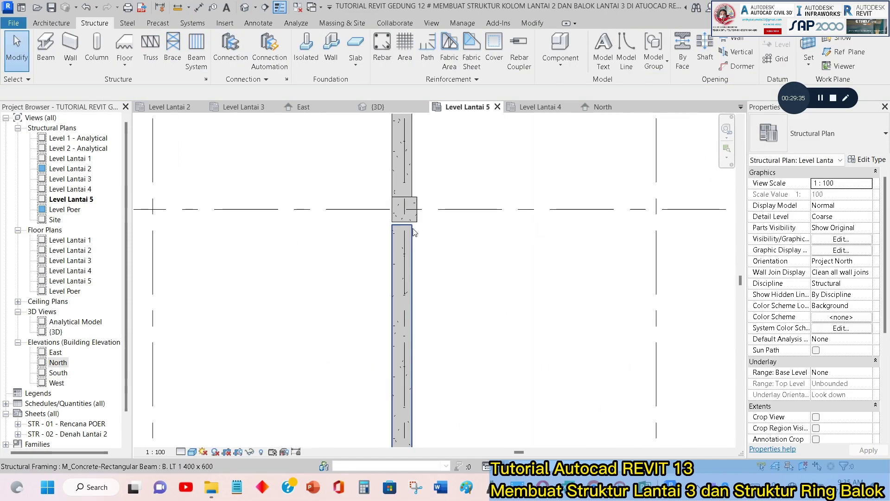
{"action": "left_click", "coordinate": [411, 230]}
{"action": "scroll", "coordinate": [368, 218], "scroll_direction": "up", "scroll_amount": 4}
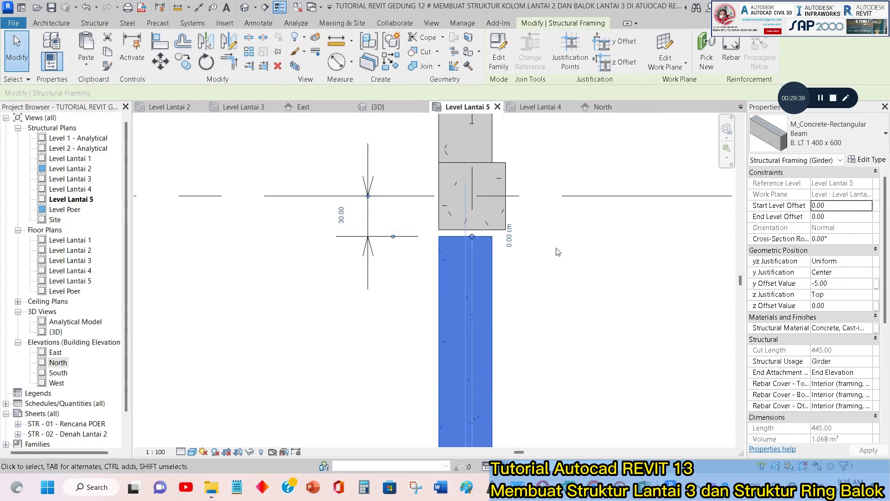
{"action": "key", "text": "Escape"}
{"action": "left_click", "coordinate": [324, 235]}
{"action": "key", "text": "Escape"}
{"action": "left_click", "coordinate": [370, 251]}
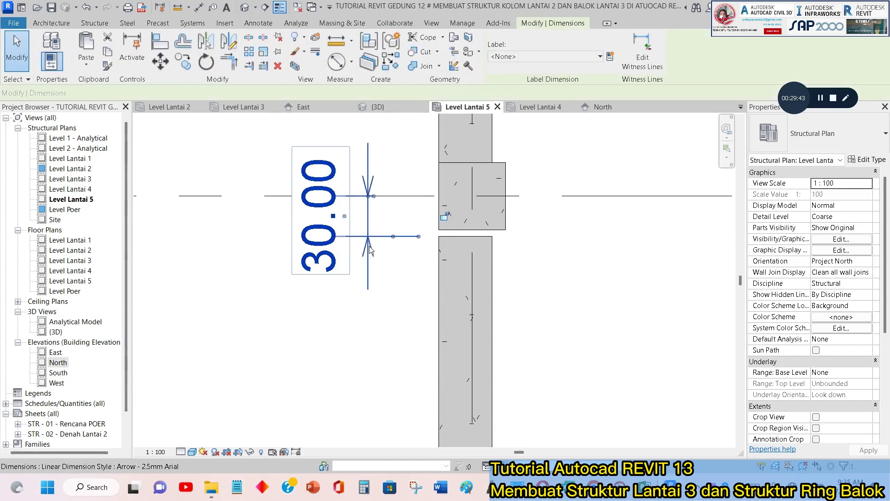
{"action": "key", "text": "Escape"}
Stretch the upper end of the copied grid B beam to close its gap with the K 50/50 column above.
{"action": "left_click", "coordinate": [462, 243]}
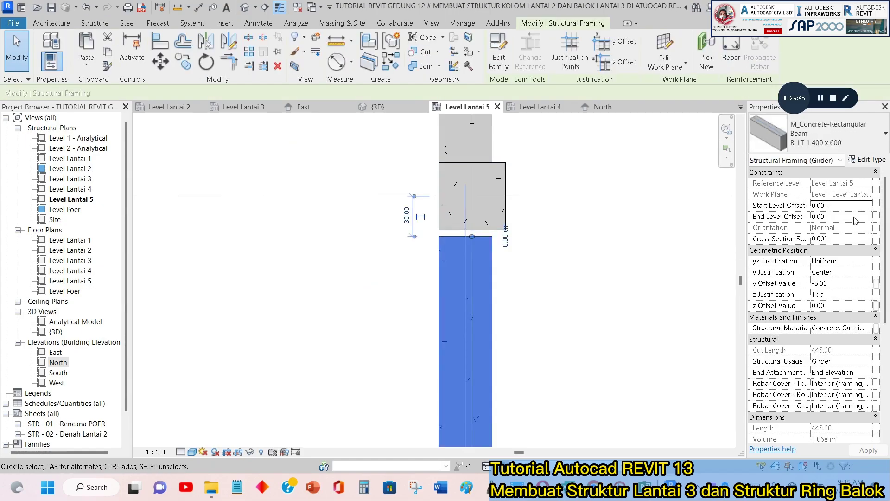
{"action": "scroll", "coordinate": [530, 227], "scroll_direction": "down", "scroll_amount": 5}
{"action": "key", "text": "Escape"}
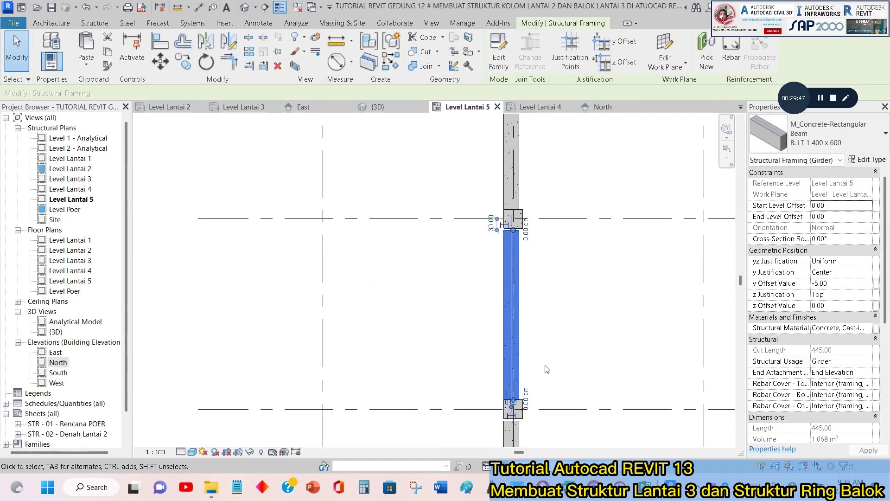
{"action": "left_click", "coordinate": [518, 375]}
{"action": "scroll", "coordinate": [510, 229], "scroll_direction": "up", "scroll_amount": 3}
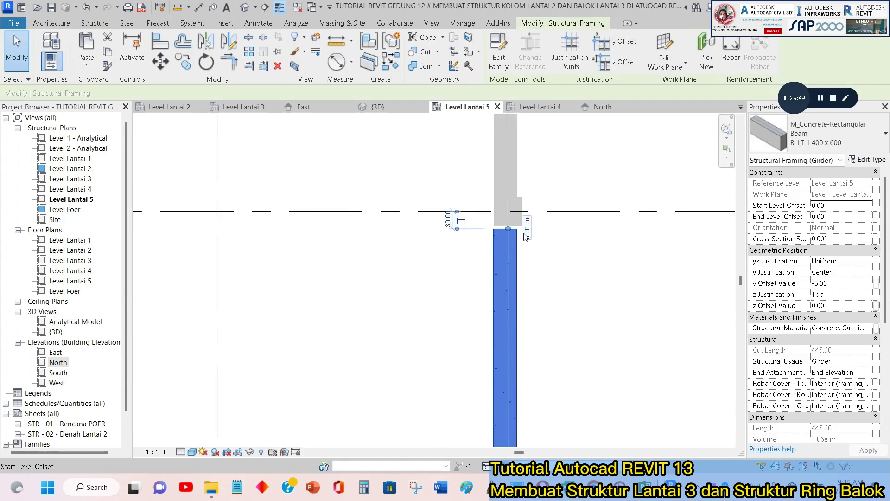
{"action": "mouse_move", "coordinate": [504, 228]}
{"action": "left_mouse_down"}
{"action": "mouse_move", "coordinate": [501, 217]}
{"action": "mouse_move", "coordinate": [504, 225]}
{"action": "left_mouse_up"}
{"action": "key", "text": "Escape"}
Stretch the upper end of the copied beam below grid 7 to the lower face of column B-7.
{"action": "scroll", "coordinate": [530, 245], "scroll_direction": "down", "scroll_amount": 4}
{"action": "scroll", "coordinate": [531, 160], "scroll_direction": "up", "scroll_amount": 1}
{"action": "middle_click_drag", "start_coordinate": [532, 160], "coordinate": [494, 301]}
{"action": "scroll", "coordinate": [491, 280], "scroll_direction": "up", "scroll_amount": 3}
{"action": "left_click", "coordinate": [484, 280]}
{"action": "scroll", "coordinate": [466, 239], "scroll_direction": "up", "scroll_amount": 3}
{"action": "left_click_drag", "start_coordinate": [489, 256], "coordinate": [488, 248]}
{"action": "key", "text": "Escape"}
Stretch the upper ends of the other two copied grid B beams to the lower faces of the columns above them.
{"action": "scroll", "coordinate": [477, 417], "scroll_direction": "down", "scroll_amount": 4}
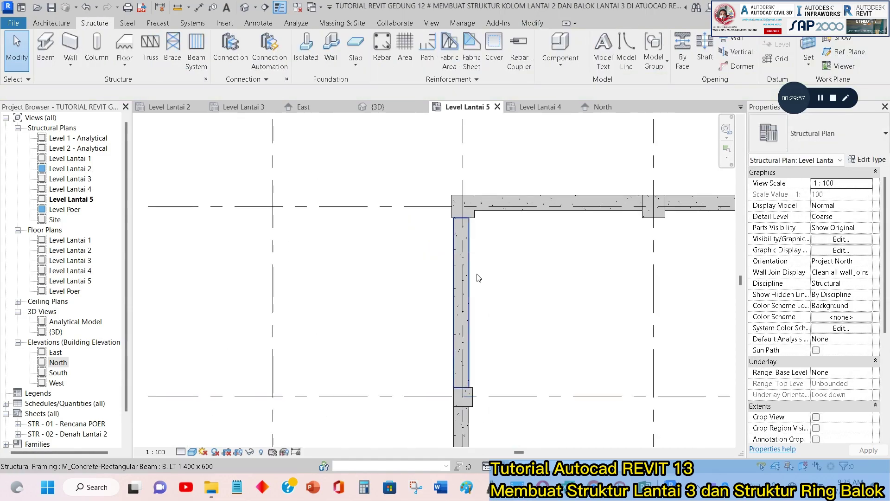
{"action": "scroll", "coordinate": [464, 373], "scroll_direction": "down", "scroll_amount": 1}
{"action": "scroll", "coordinate": [462, 370], "scroll_direction": "up", "scroll_amount": 5}
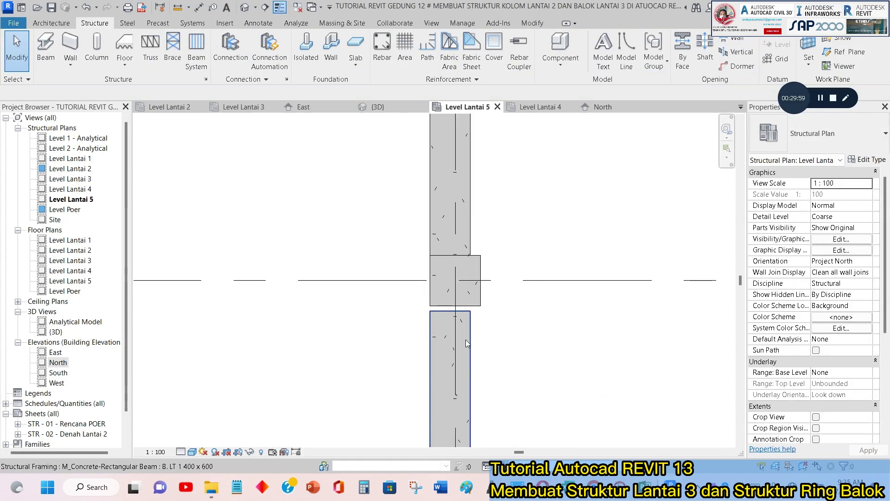
{"action": "left_click", "coordinate": [463, 320]}
{"action": "scroll", "coordinate": [464, 312], "scroll_direction": "up", "scroll_amount": 2}
{"action": "left_click_drag", "start_coordinate": [463, 312], "coordinate": [463, 302]}
{"action": "key", "text": "Escape"}
{"action": "scroll", "coordinate": [533, 334], "scroll_direction": "down", "scroll_amount": 5}
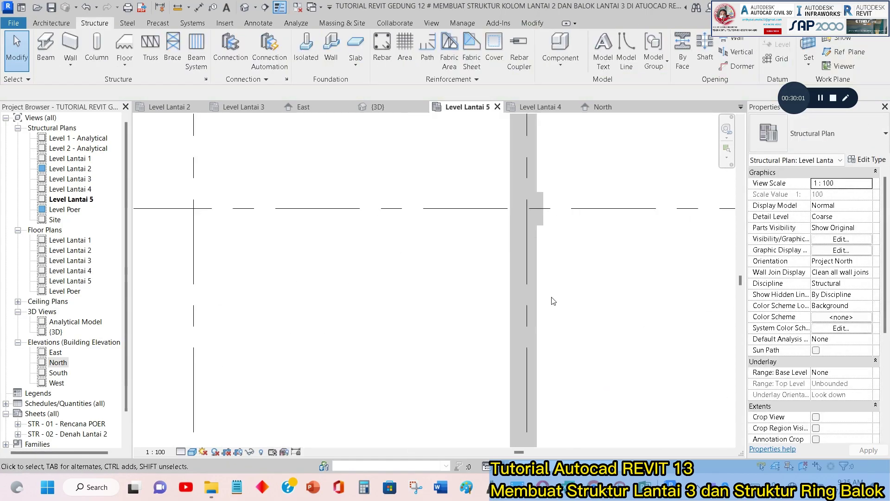
{"action": "scroll", "coordinate": [515, 359], "scroll_direction": "up", "scroll_amount": 2}
{"action": "left_click", "coordinate": [516, 359]}
{"action": "scroll", "coordinate": [516, 355], "scroll_direction": "up", "scroll_amount": 3}
{"action": "left_click_drag", "start_coordinate": [516, 351], "coordinate": [515, 340]}
{"action": "key", "text": "Escape"}
{"action": "scroll", "coordinate": [570, 218], "scroll_direction": "down", "scroll_amount": 4}
{"action": "middle_click_drag", "start_coordinate": [604, 320], "coordinate": [555, 126]}
{"action": "scroll", "coordinate": [533, 244], "scroll_direction": "down", "scroll_amount": 2}
{"action": "middle_click_drag", "start_coordinate": [519, 254], "coordinate": [348, 394]}
{"action": "scroll", "coordinate": [349, 398], "scroll_direction": "down", "scroll_amount": 4}
{"action": "middle_click_drag", "start_coordinate": [410, 247], "coordinate": [449, 300]}
{"action": "scroll", "coordinate": [389, 189], "scroll_direction": "up", "scroll_amount": 2}
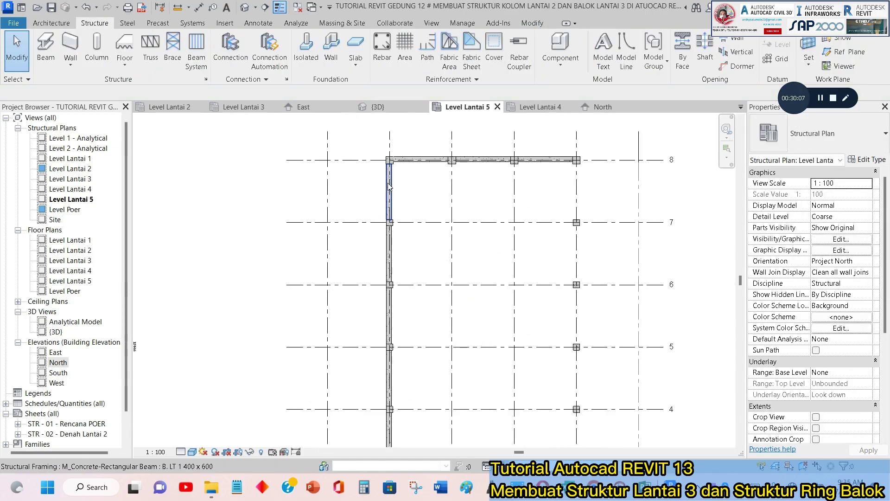
{"action": "left_click", "coordinate": [390, 192]}
{"action": "left_click", "coordinate": [391, 268], "text": "ctrl"}
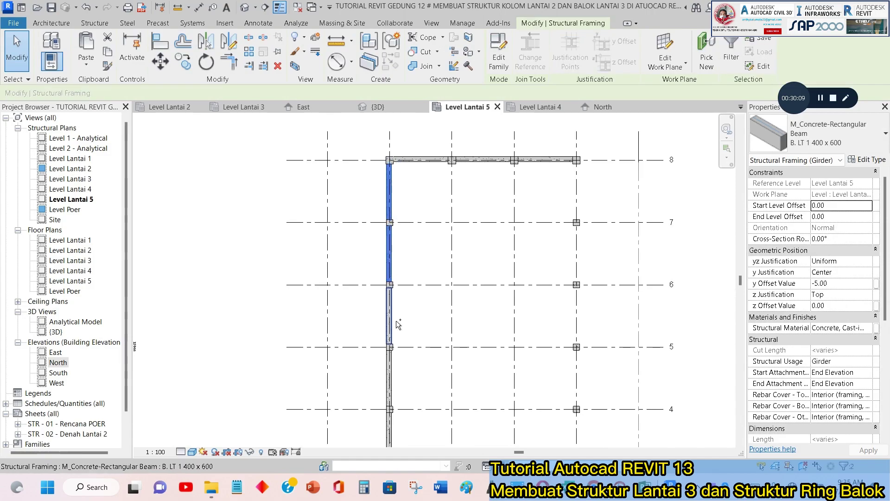
{"action": "left_click", "coordinate": [396, 391], "text": "ctrl"}
{"action": "scroll", "coordinate": [397, 390], "scroll_direction": "down", "scroll_amount": 1}
{"action": "middle_click_drag", "start_coordinate": [396, 391], "coordinate": [422, 244]}
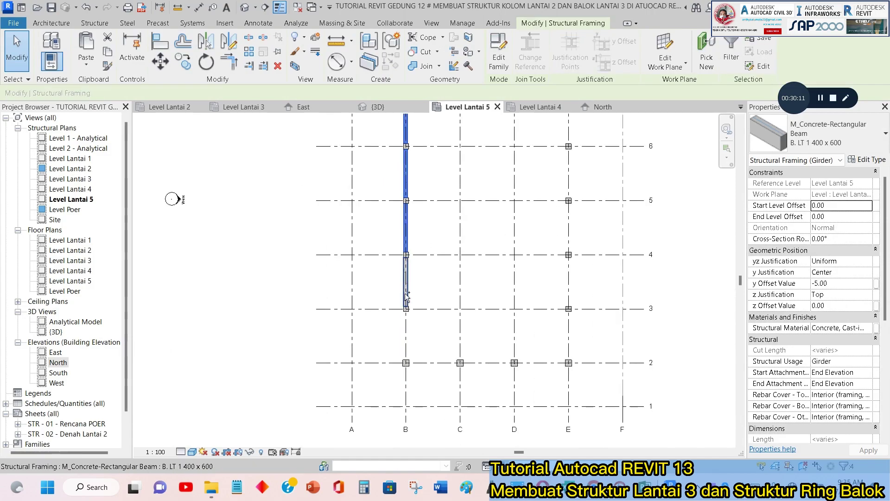
{"action": "key", "text": "Escape"}
Copy the grid B beam between grids 4 and 3 into the bay between grids 3 and 2.
{"action": "scroll", "coordinate": [405, 290], "scroll_direction": "up", "scroll_amount": 3}
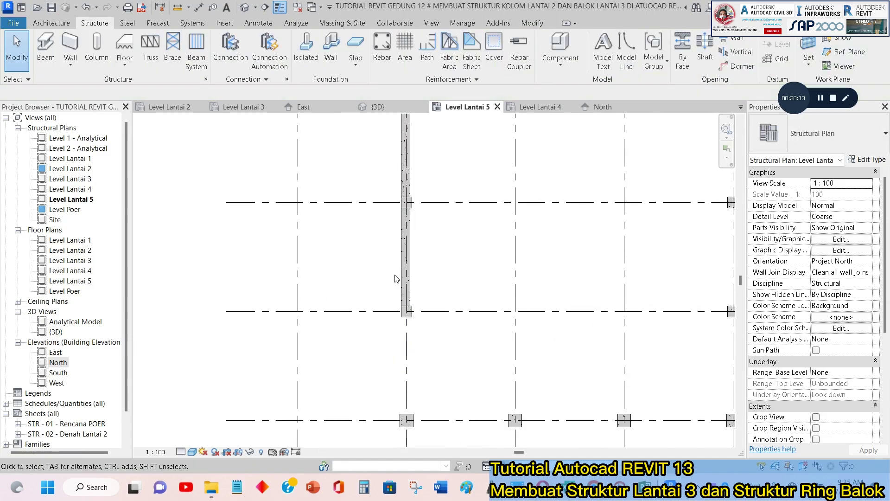
{"action": "left_click", "coordinate": [402, 274]}
{"action": "key", "text": "c"}
{"action": "key", "text": "o"}
{"action": "left_click", "coordinate": [298, 202]}
{"action": "left_click", "coordinate": [298, 311]}
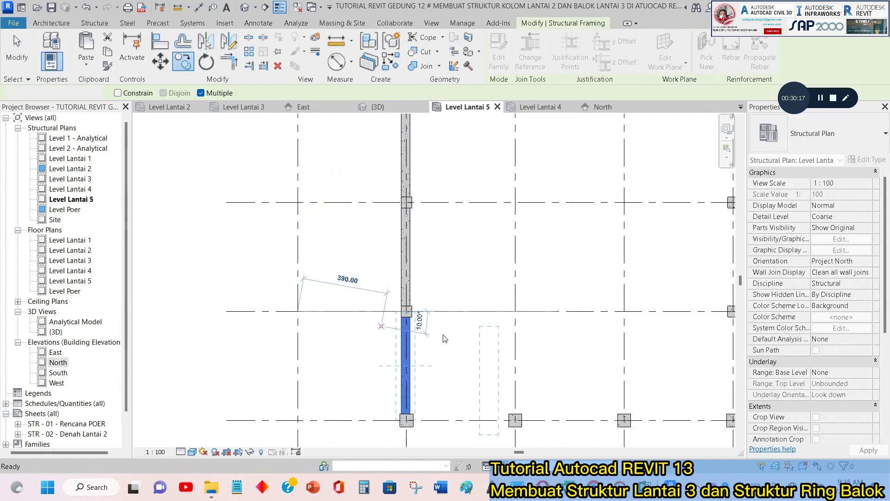
{"action": "key", "text": "Escape"}
Mirror a copy of all the grid B beams onto grid E, about a vertical axis through the middle grid 8 beam's midpoint.
{"action": "left_click", "coordinate": [412, 260], "text": "ctrl"}
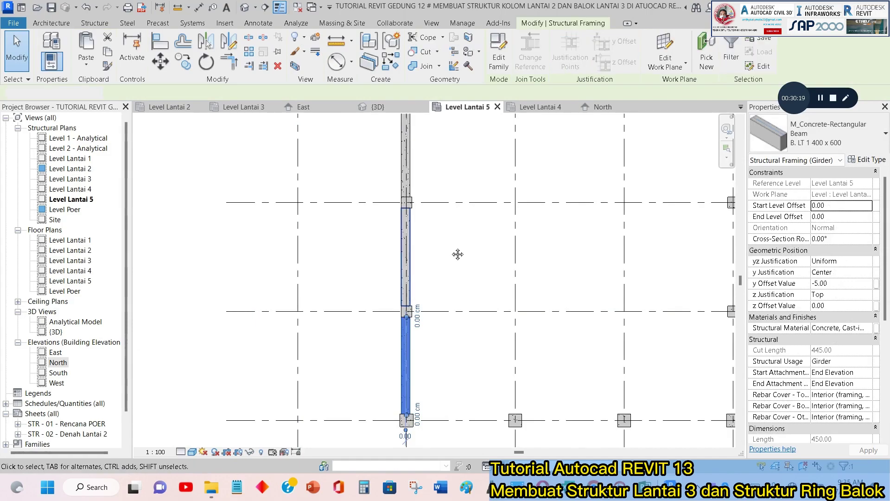
{"action": "middle_click_drag", "start_coordinate": [457, 255], "coordinate": [419, 488]}
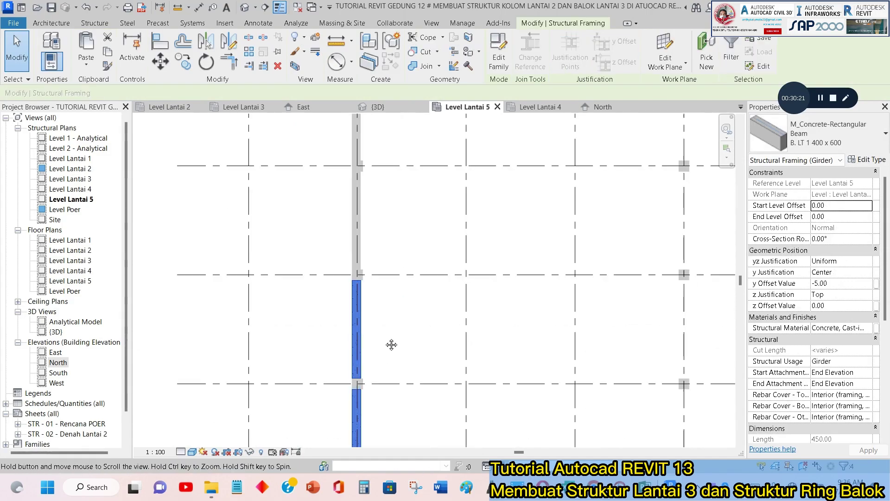
{"action": "left_click", "coordinate": [361, 274], "text": "ctrl"}
{"action": "middle_click_drag", "start_coordinate": [392, 260], "coordinate": [371, 356]}
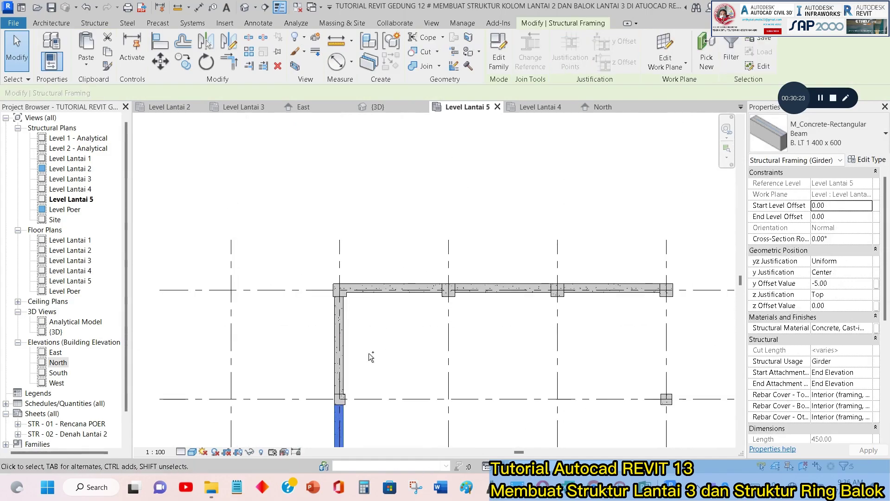
{"action": "left_click", "coordinate": [339, 327], "text": "ctrl"}
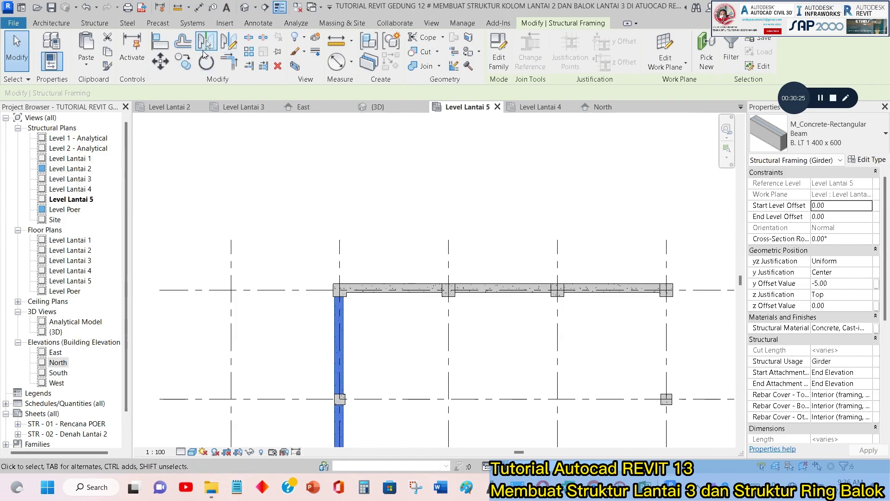
{"action": "left_click", "coordinate": [230, 47]}
{"action": "left_click", "coordinate": [504, 283]}
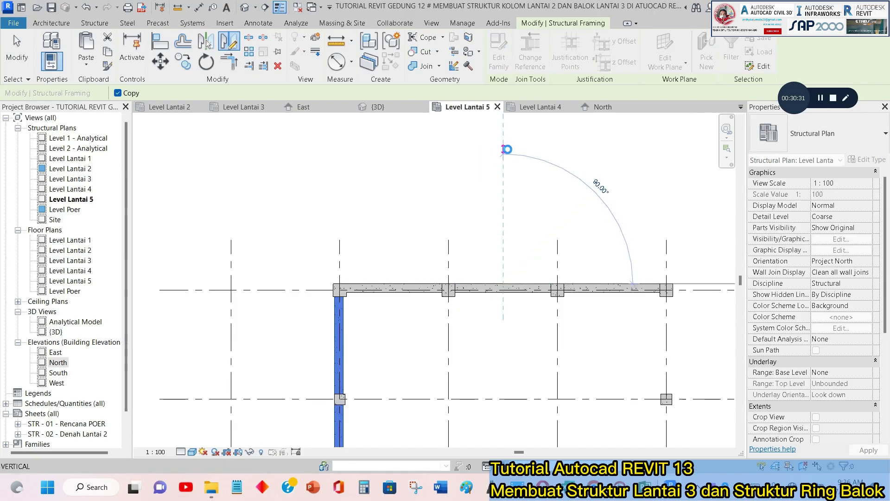
{"action": "left_click", "coordinate": [504, 150]}
{"action": "key", "text": "Escape"}
Mirror a copy of the three grid 8 beams onto grid 2, drawing the mirror axis along grid 5.
{"action": "scroll", "coordinate": [464, 238], "scroll_direction": "down", "scroll_amount": 3}
{"action": "scroll", "coordinate": [462, 230], "scroll_direction": "up", "scroll_amount": 5}
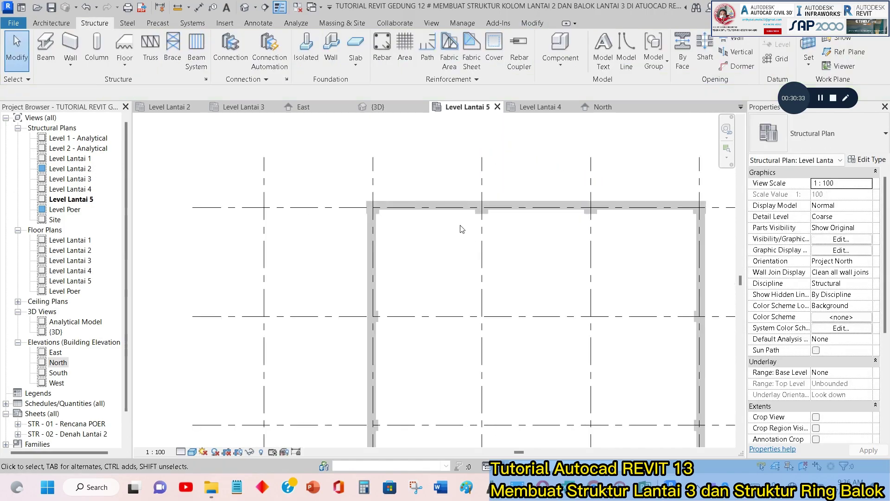
{"action": "left_click", "coordinate": [439, 200]}
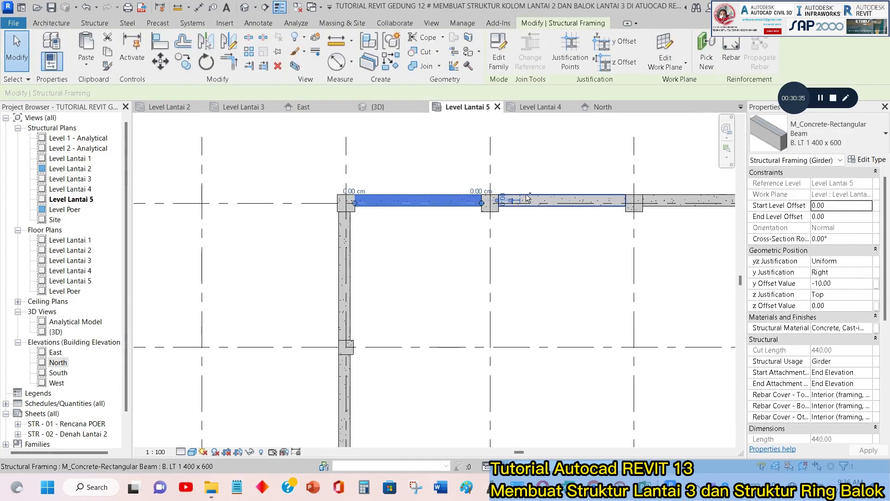
{"action": "left_click", "coordinate": [526, 196], "text": "ctrl"}
{"action": "scroll", "coordinate": [526, 195], "scroll_direction": "down", "scroll_amount": 1}
{"action": "middle_click_drag", "start_coordinate": [525, 196], "coordinate": [320, 175]}
{"action": "left_click", "coordinate": [455, 180], "text": "ctrl"}
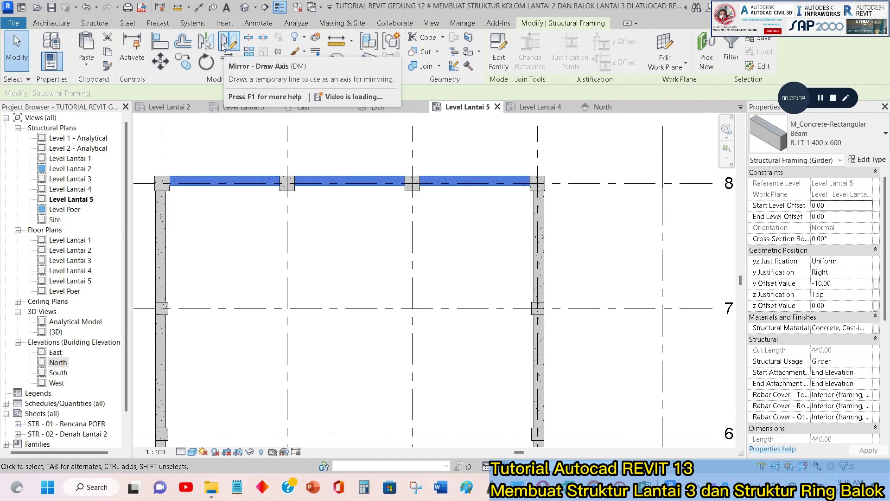
{"action": "left_click", "coordinate": [223, 48]}
{"action": "scroll", "coordinate": [598, 275], "scroll_direction": "down", "scroll_amount": 3}
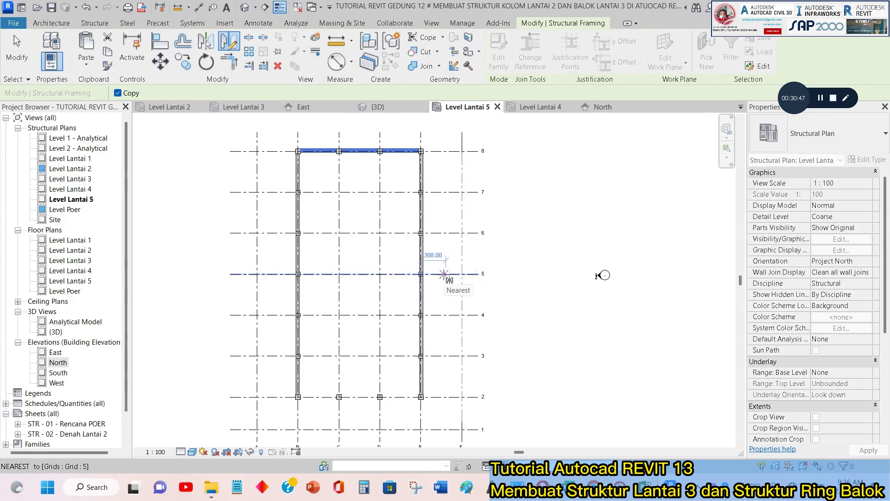
{"action": "left_click", "coordinate": [446, 274]}
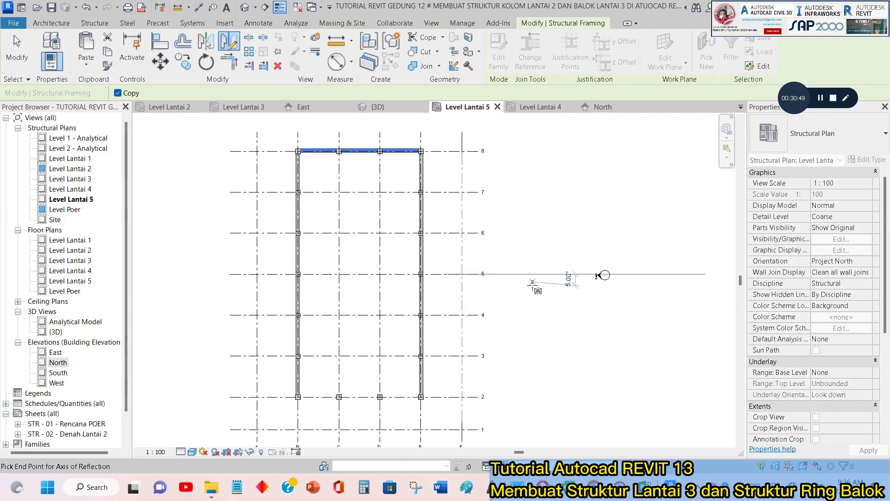
{"action": "left_click", "coordinate": [539, 276]}
{"action": "left_click", "coordinate": [403, 381]}
{"action": "scroll", "coordinate": [398, 392], "scroll_direction": "up", "scroll_amount": 4}
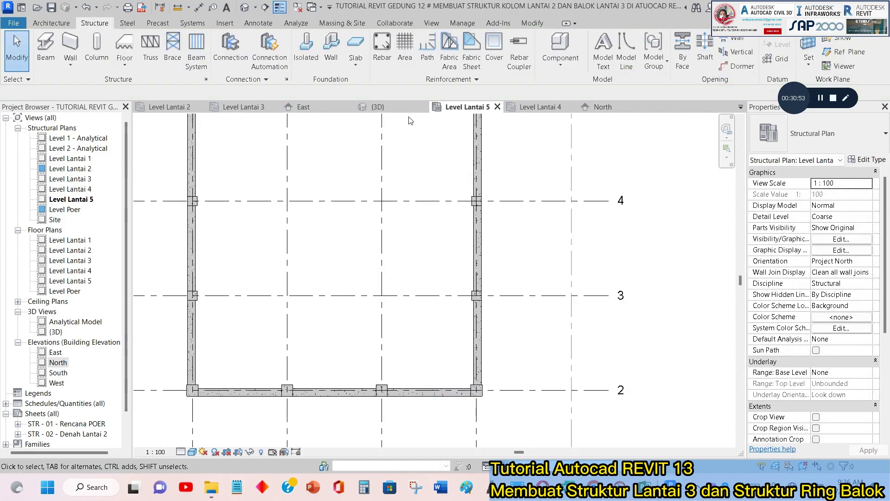
Examine the ring beams, columns and overall structural frame in the 3D view from several angles and distances.
{"action": "left_click", "coordinate": [397, 109]}
{"action": "scroll", "coordinate": [457, 252], "scroll_direction": "down", "scroll_amount": 2}
{"action": "middle_click_drag", "start_coordinate": [491, 247], "coordinate": [556, 208], "text": "shift"}
{"action": "scroll", "coordinate": [487, 222], "scroll_direction": "up", "scroll_amount": 3}
{"action": "scroll", "coordinate": [552, 241], "scroll_direction": "down", "scroll_amount": 2}
{"action": "middle_click_drag", "start_coordinate": [543, 252], "coordinate": [575, 278], "text": "shift"}
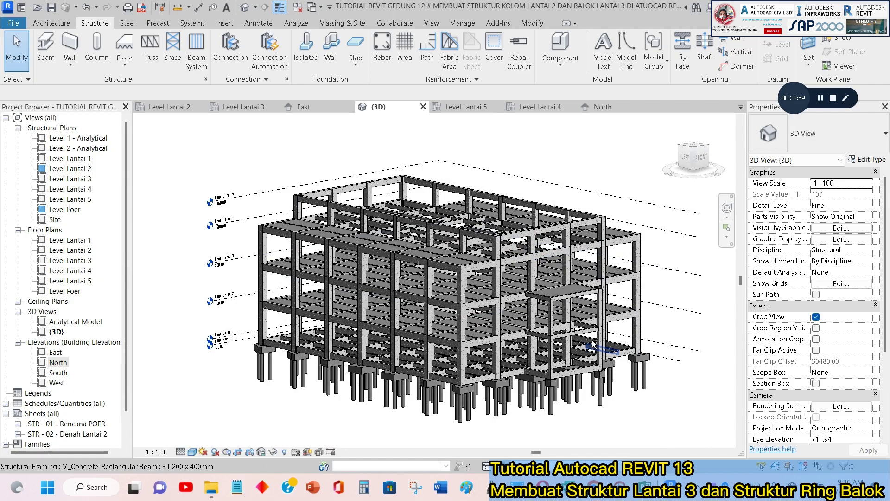
{"action": "scroll", "coordinate": [408, 373], "scroll_direction": "up", "scroll_amount": 3}
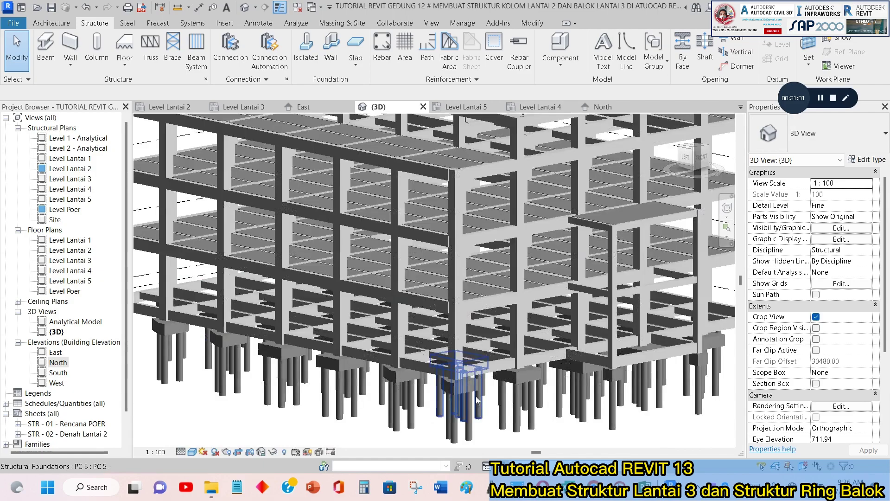
{"action": "scroll", "coordinate": [359, 326], "scroll_direction": "down", "scroll_amount": 3}
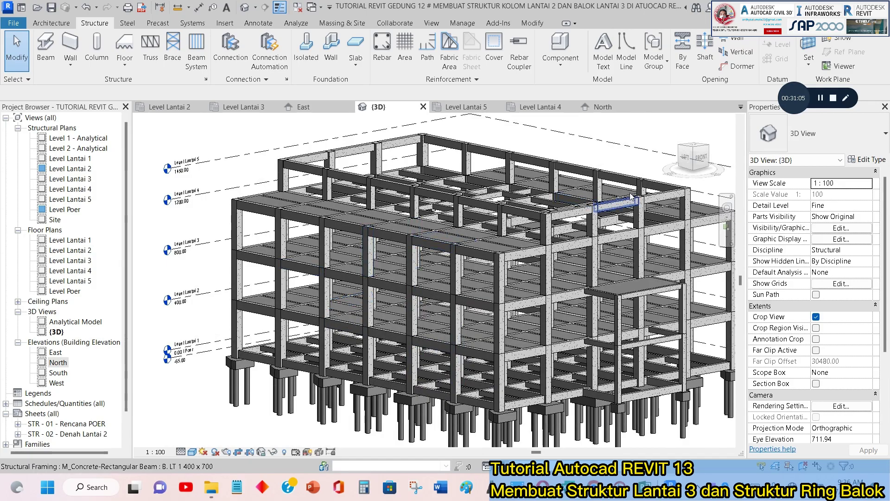
{"action": "scroll", "coordinate": [631, 196], "scroll_direction": "up", "scroll_amount": 2}
{"action": "middle_click_drag", "start_coordinate": [631, 196], "coordinate": [549, 202], "text": "shift"}
{"action": "scroll", "coordinate": [555, 206], "scroll_direction": "down", "scroll_amount": 3}
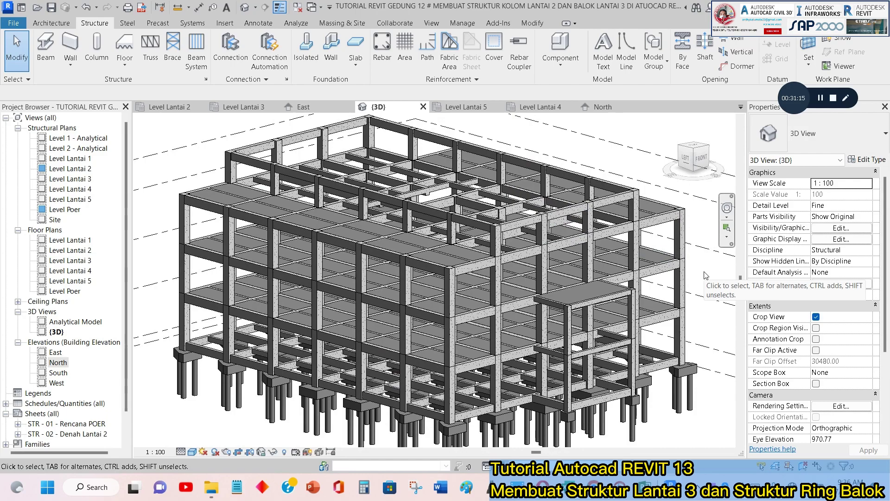
Switch to BricsCAD, examine the curved roof above Level 5 in the architectural section and front elevation, and return to Revit's 3D view.
{"action": "key", "text": "alt+Tab"}
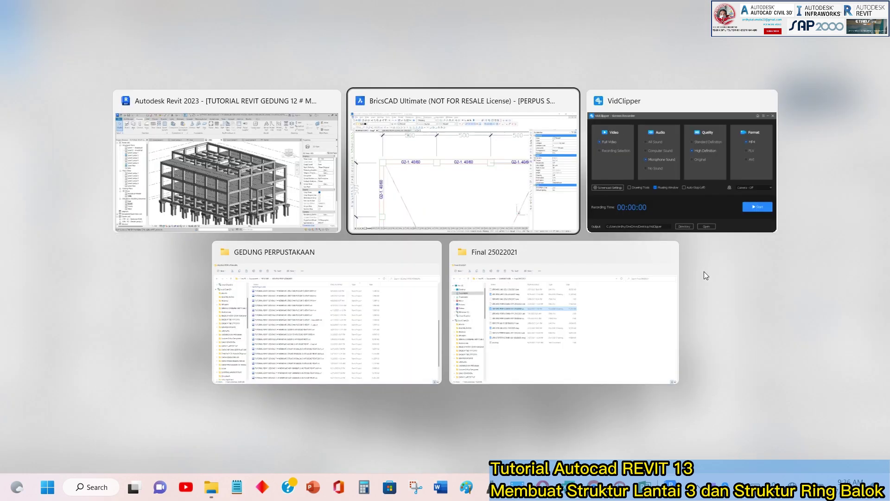
{"action": "scroll", "coordinate": [310, 82], "scroll_direction": "down", "scroll_amount": 5}
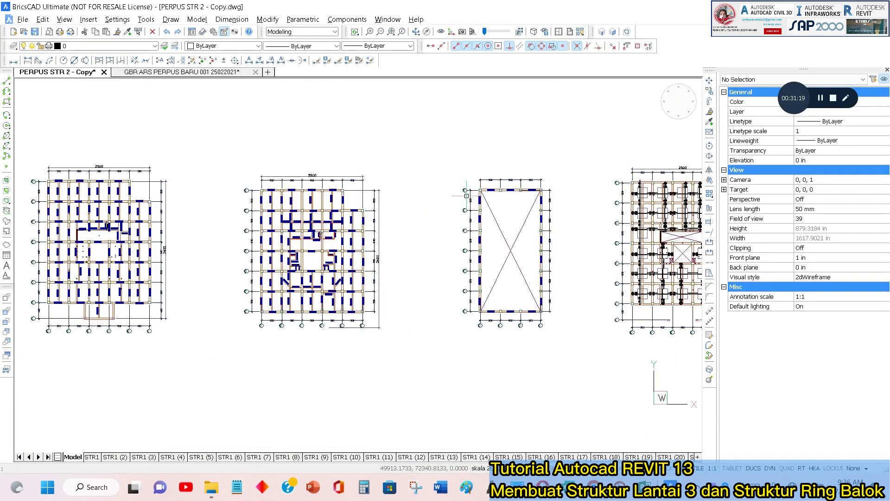
{"action": "left_click", "coordinate": [163, 72]}
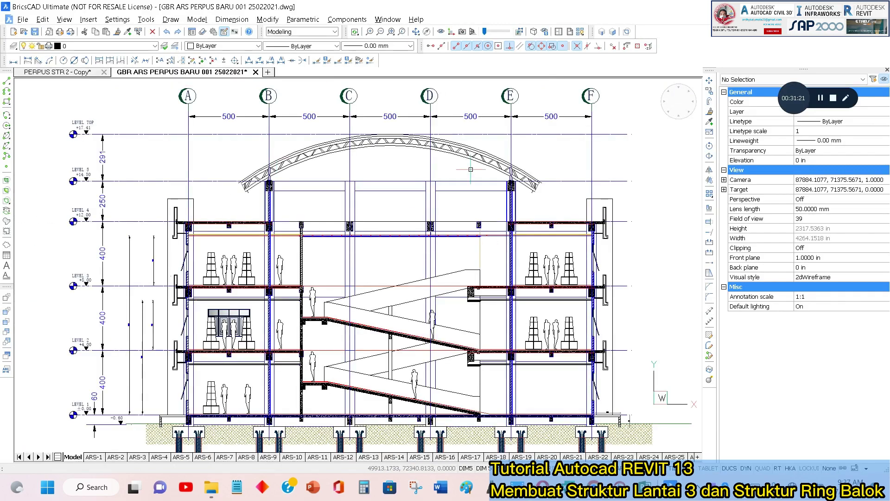
{"action": "scroll", "coordinate": [531, 156], "scroll_direction": "up", "scroll_amount": 5}
{"action": "scroll", "coordinate": [499, 178], "scroll_direction": "down", "scroll_amount": 6}
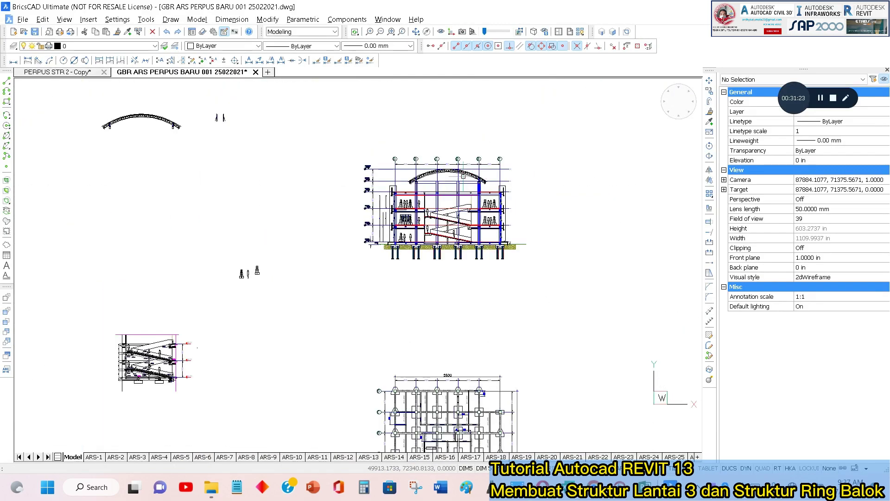
{"action": "scroll", "coordinate": [457, 167], "scroll_direction": "up", "scroll_amount": 3}
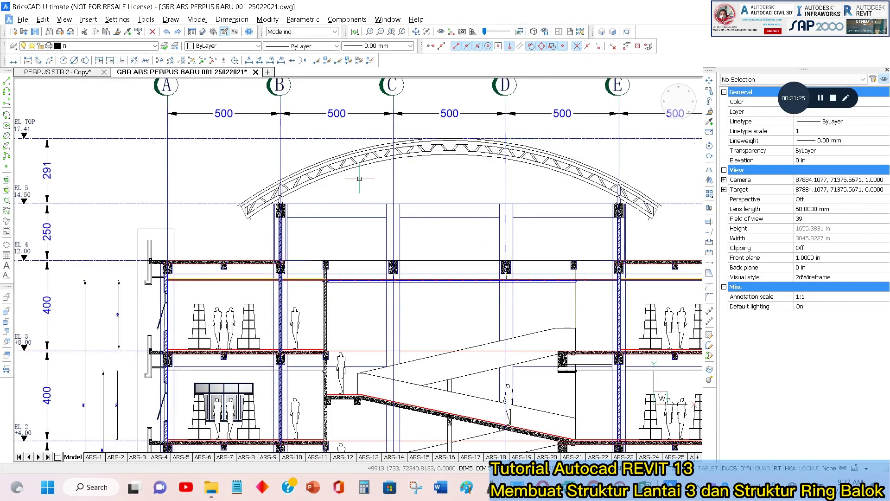
{"action": "scroll", "coordinate": [189, 210], "scroll_direction": "up", "scroll_amount": 3}
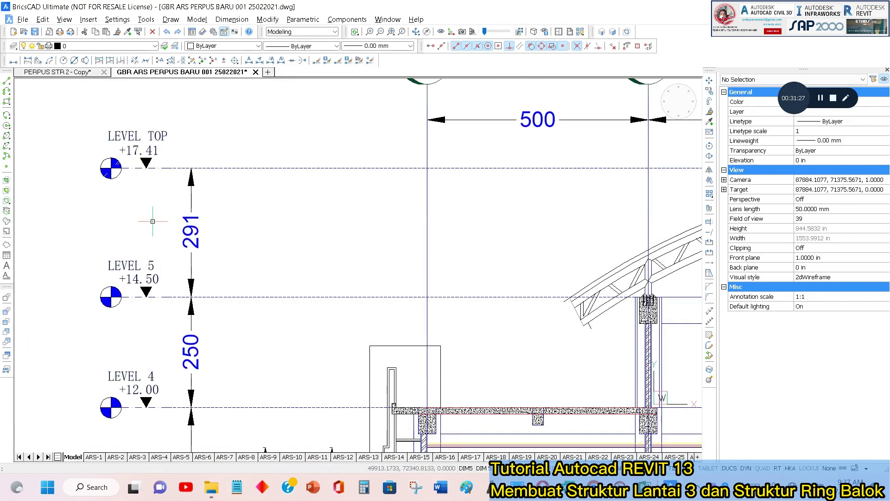
{"action": "scroll", "coordinate": [371, 202], "scroll_direction": "down", "scroll_amount": 7}
{"action": "scroll", "coordinate": [380, 194], "scroll_direction": "up", "scroll_amount": 1}
{"action": "scroll", "coordinate": [381, 193], "scroll_direction": "down", "scroll_amount": 8}
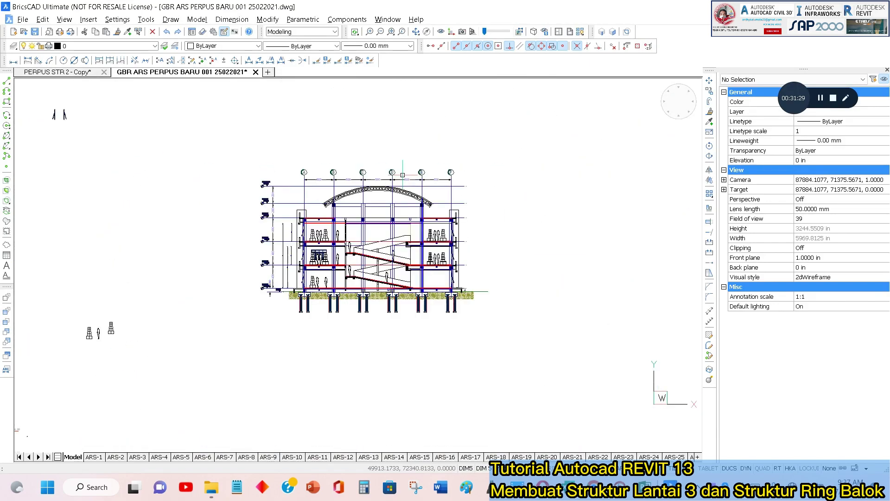
{"action": "scroll", "coordinate": [558, 220], "scroll_direction": "up", "scroll_amount": 10}
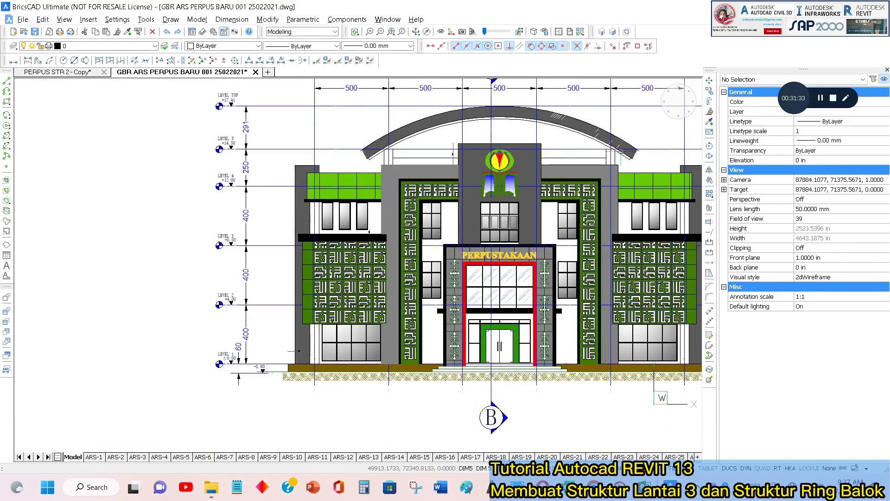
{"action": "middle_click_drag", "start_coordinate": [605, 147], "coordinate": [545, 160]}
{"action": "key", "text": "alt+Tab"}
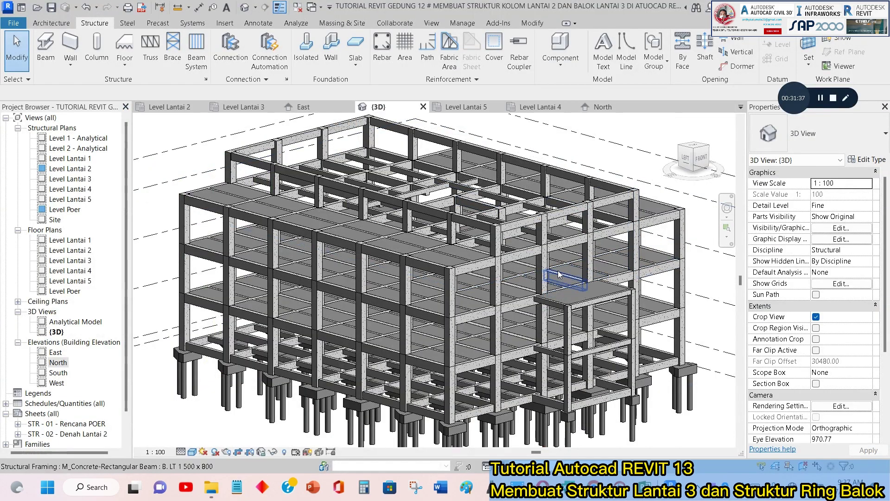
{"action": "scroll", "coordinate": [568, 284], "scroll_direction": "down", "scroll_amount": 2}
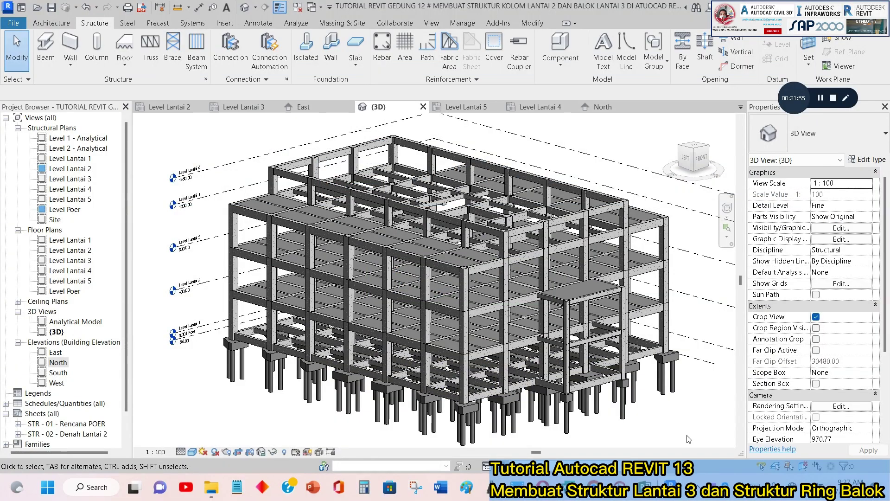
{"action": "left_click_drag", "start_coordinate": [796, 104], "coordinate": [797, 133]}
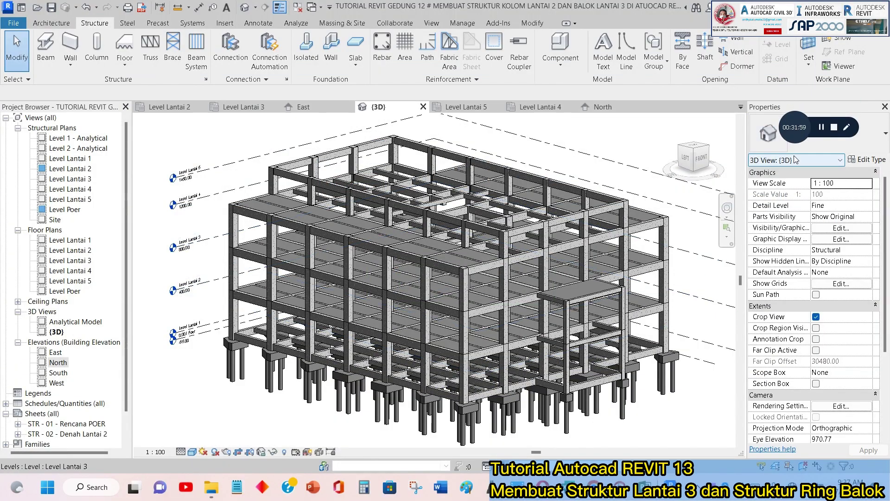
{"action": "left_click", "coordinate": [834, 133]}
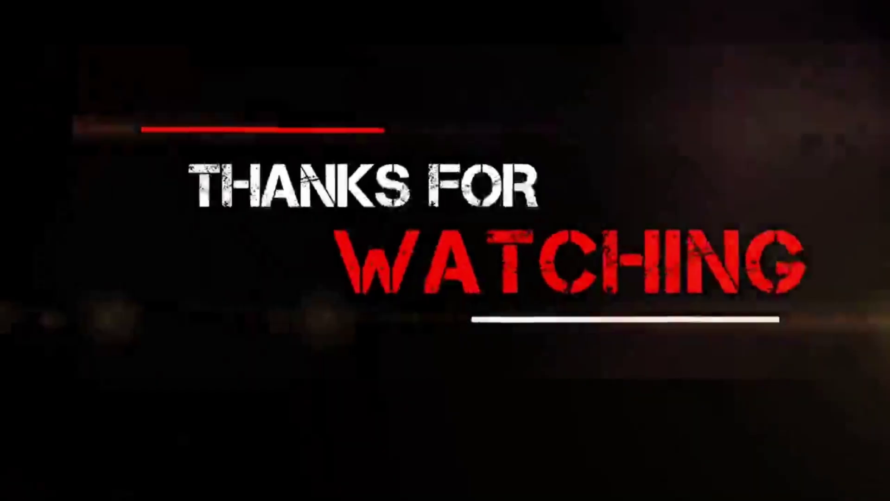